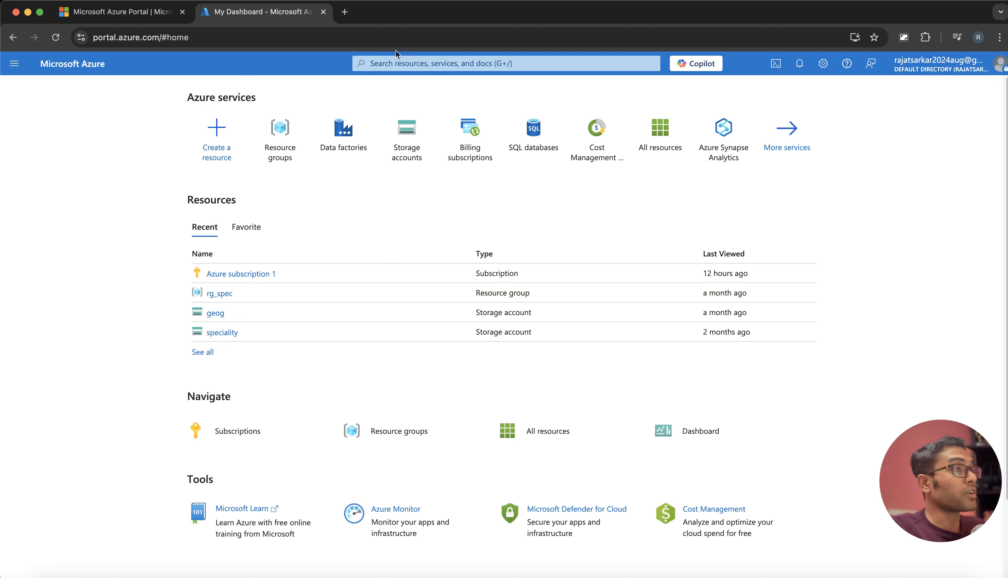
- Go to the resource groups list and begin creating a new resource group
click(389, 64)
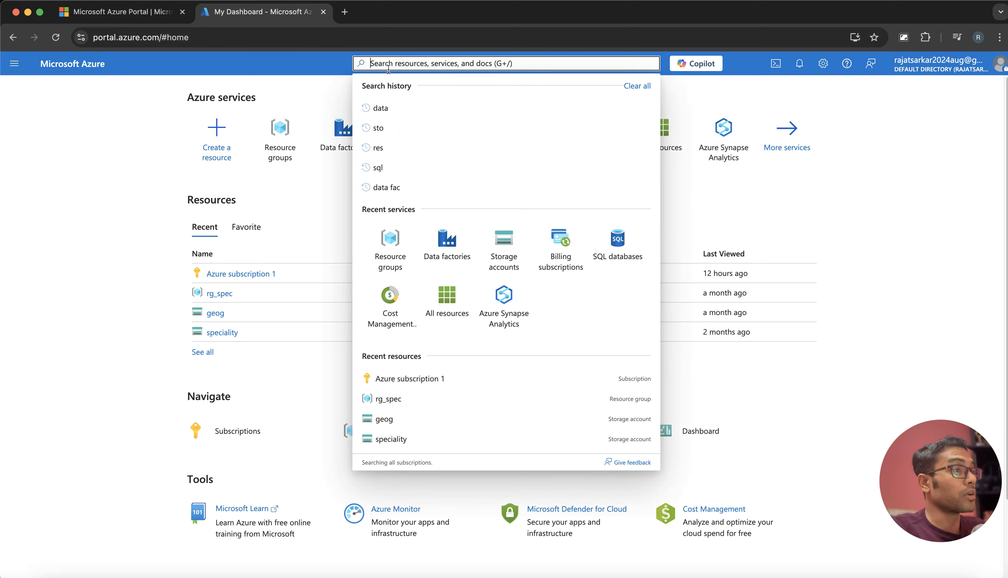
click(396, 246)
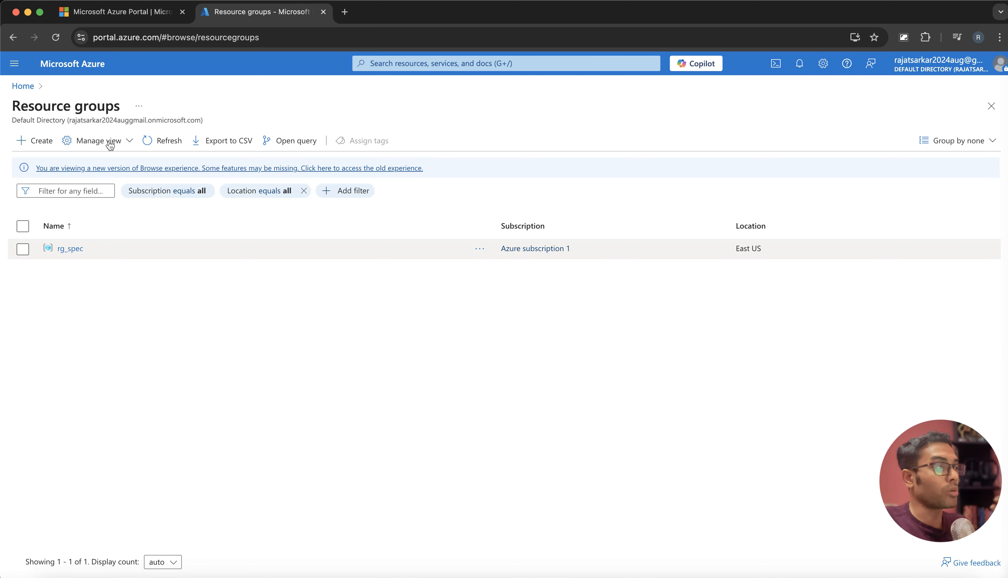
click(42, 145)
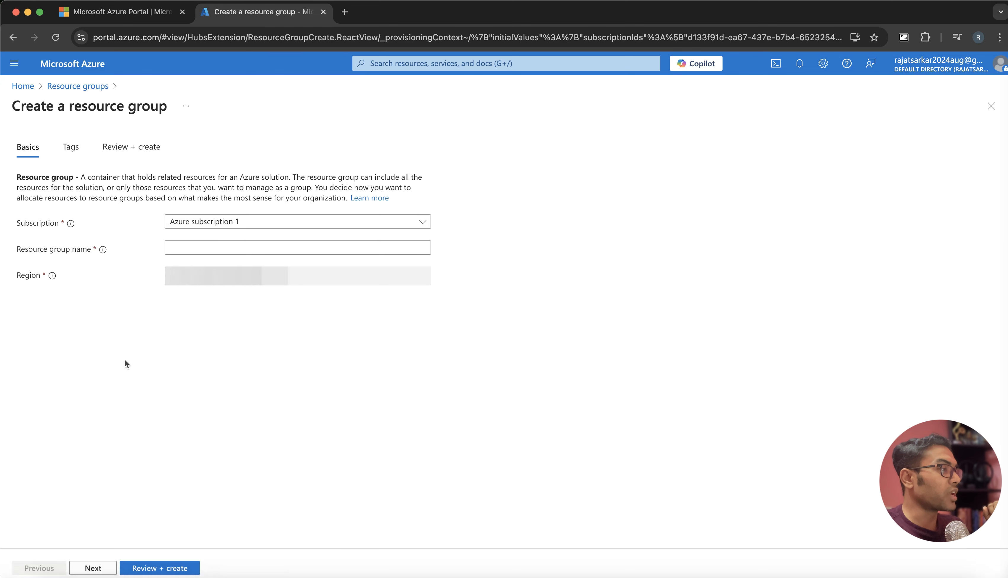
- Name the resource group rgtraining11, keep Azure subscription 1 and the South India region, and create it
click(207, 246)
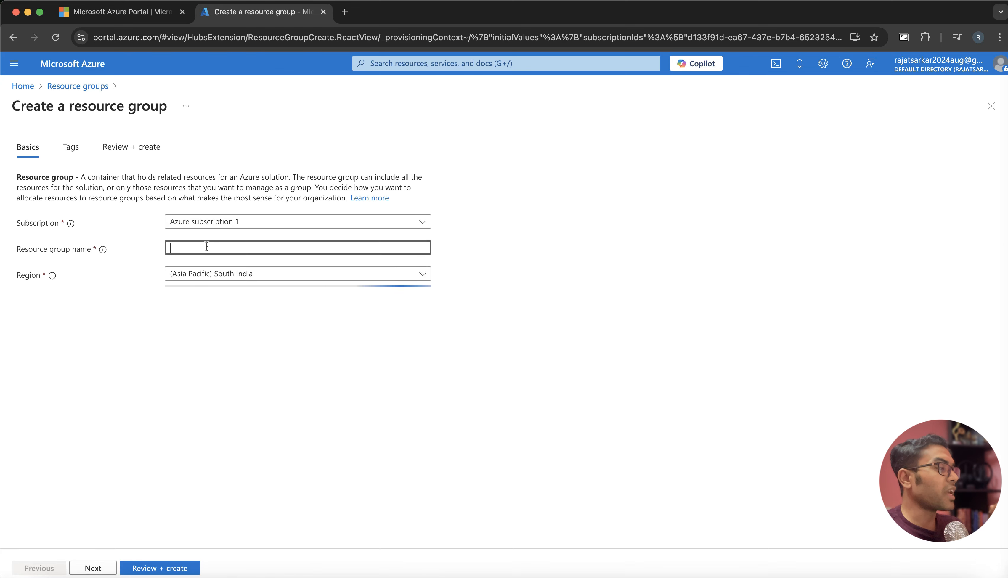
text(r)
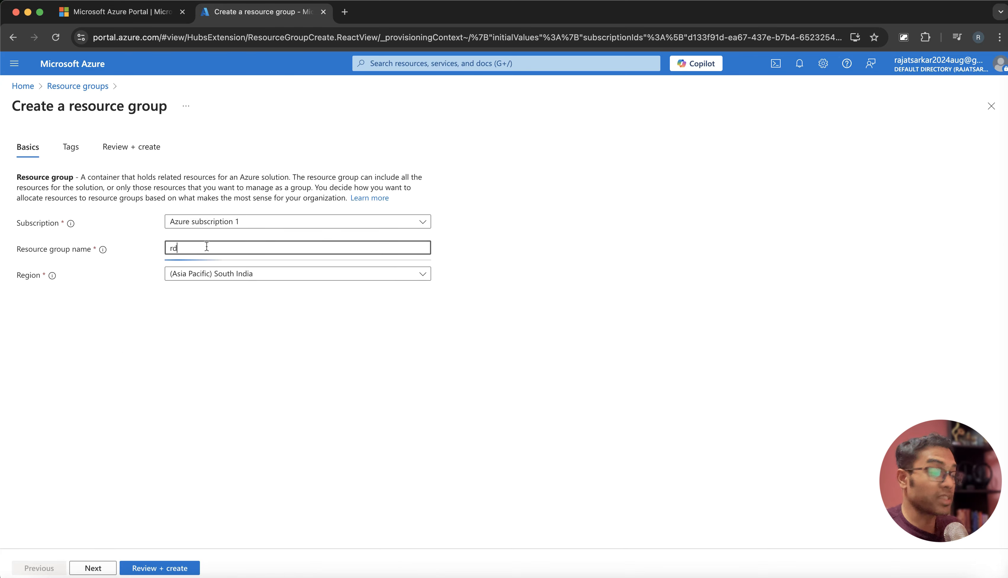
text(g)
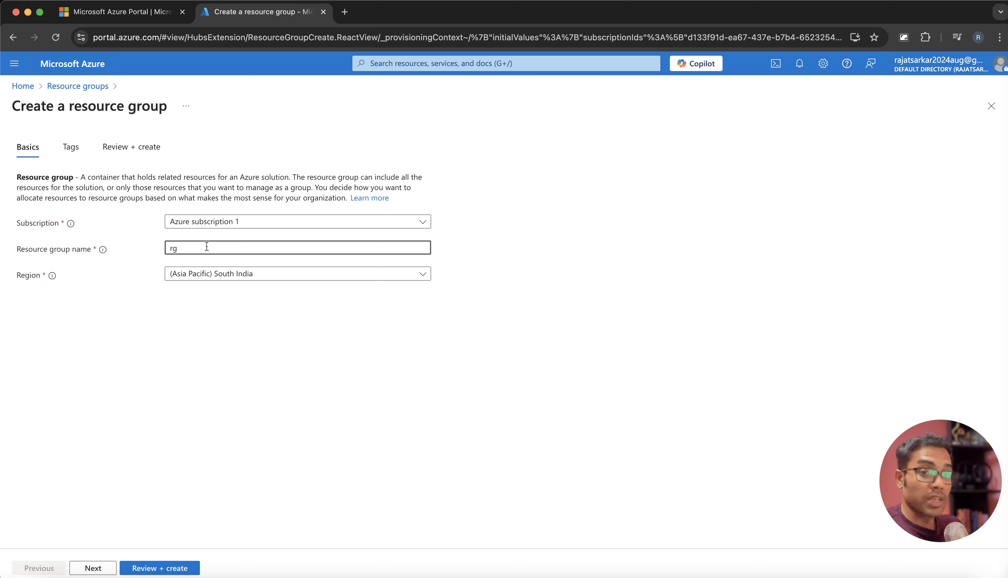
text(tain)
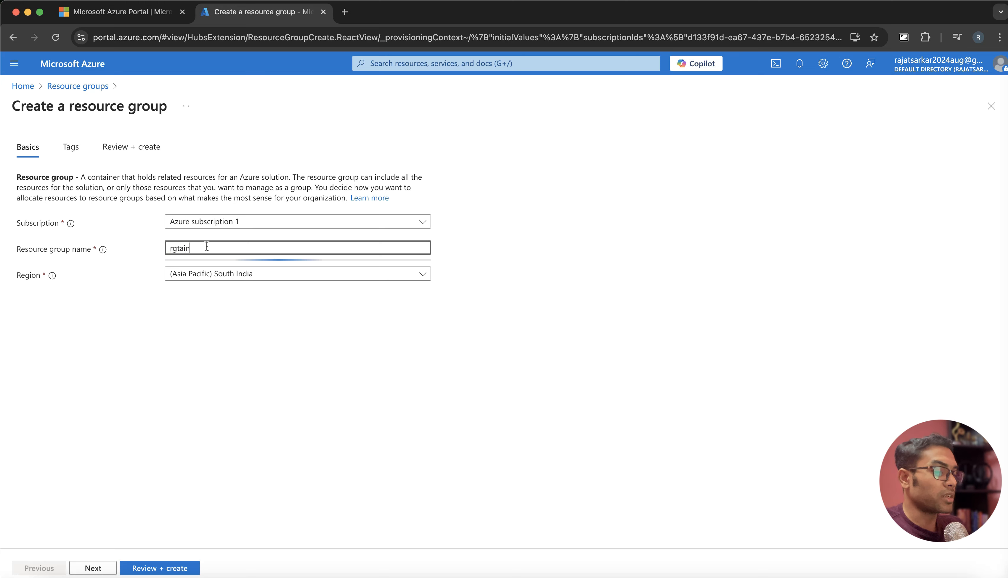
text(ing11)
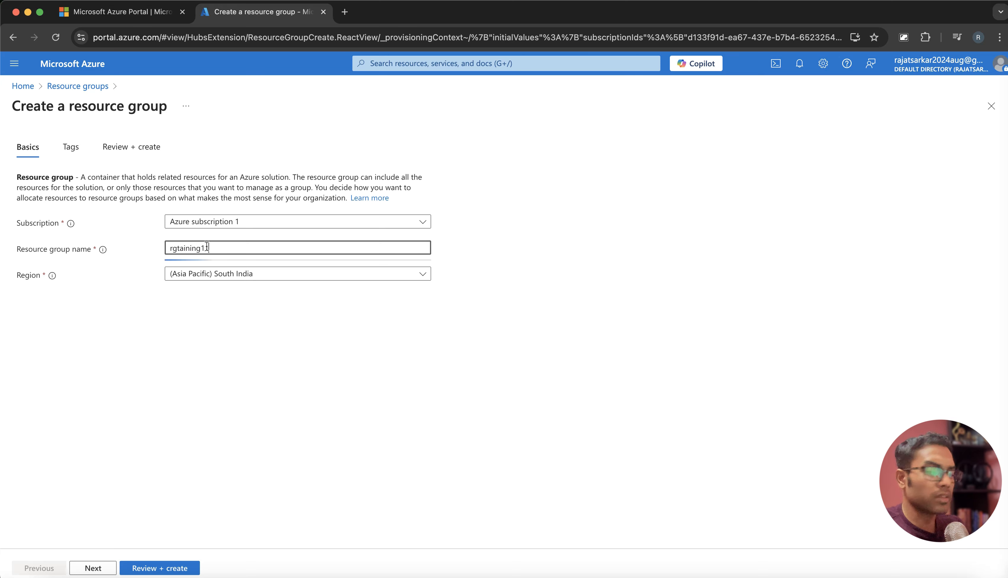
click(212, 337)
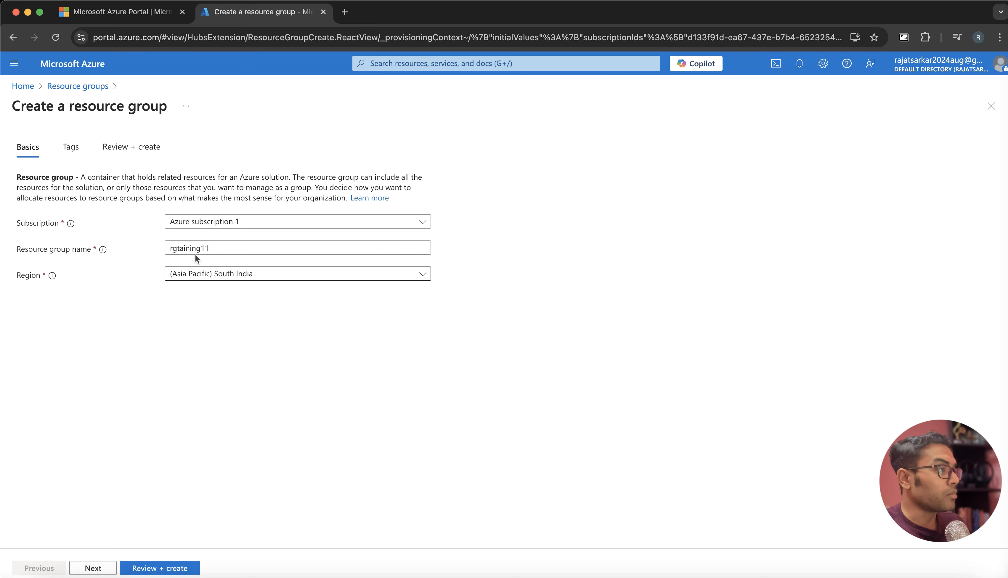
click(180, 249)
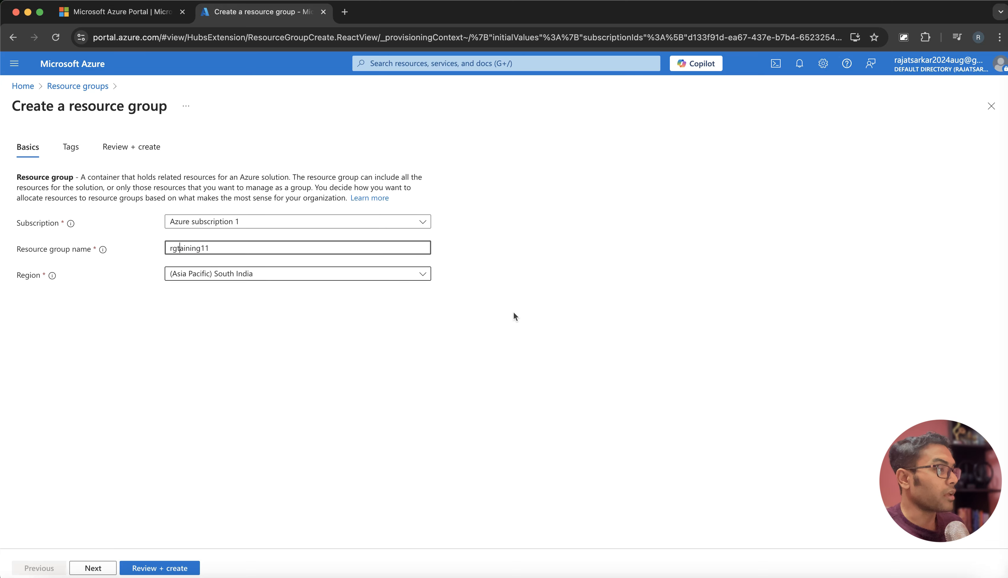
text(r)
click(171, 562)
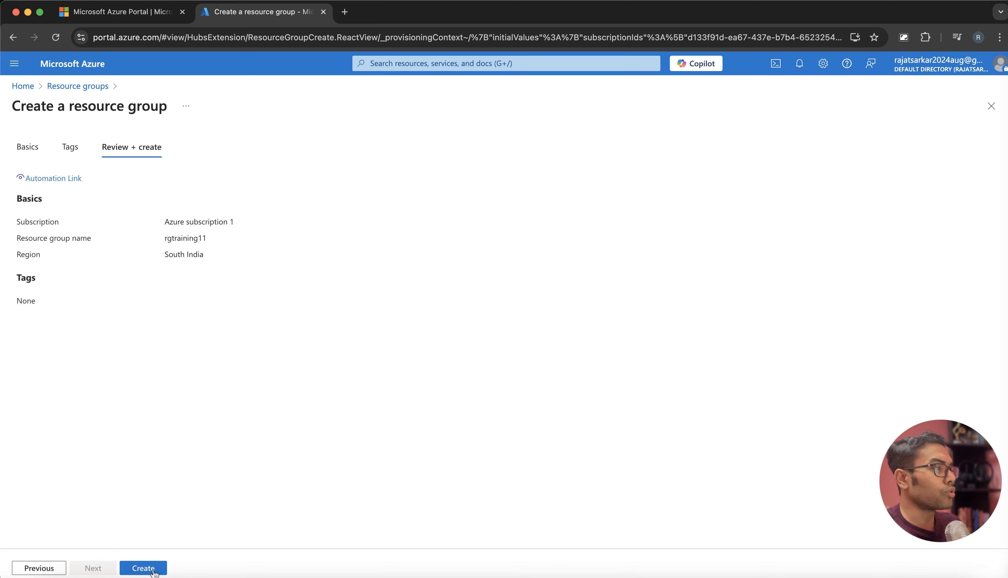
click(154, 571)
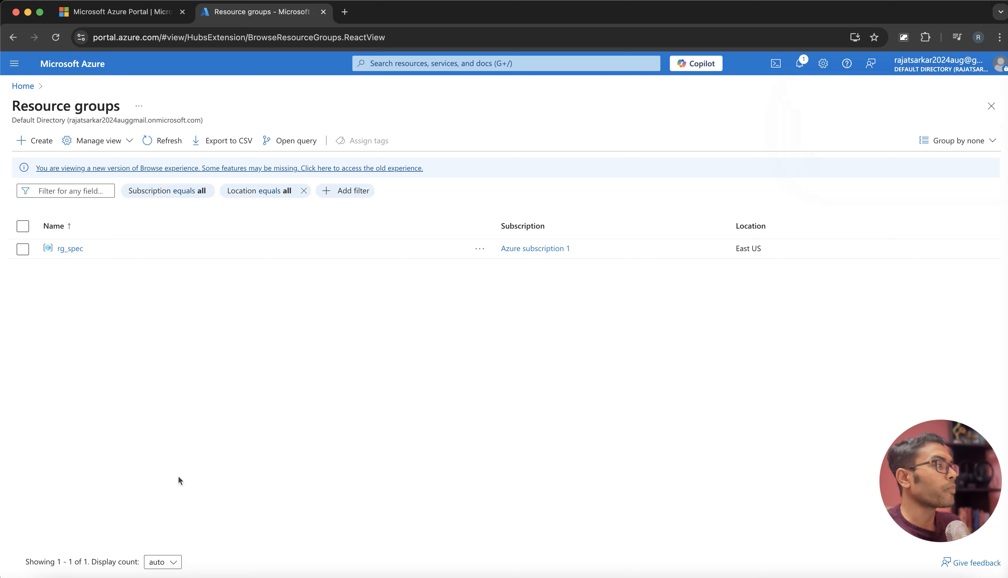
- Start a new storage account from the storage accounts list and assign it to the resource group rgtraining11
click(31, 87)
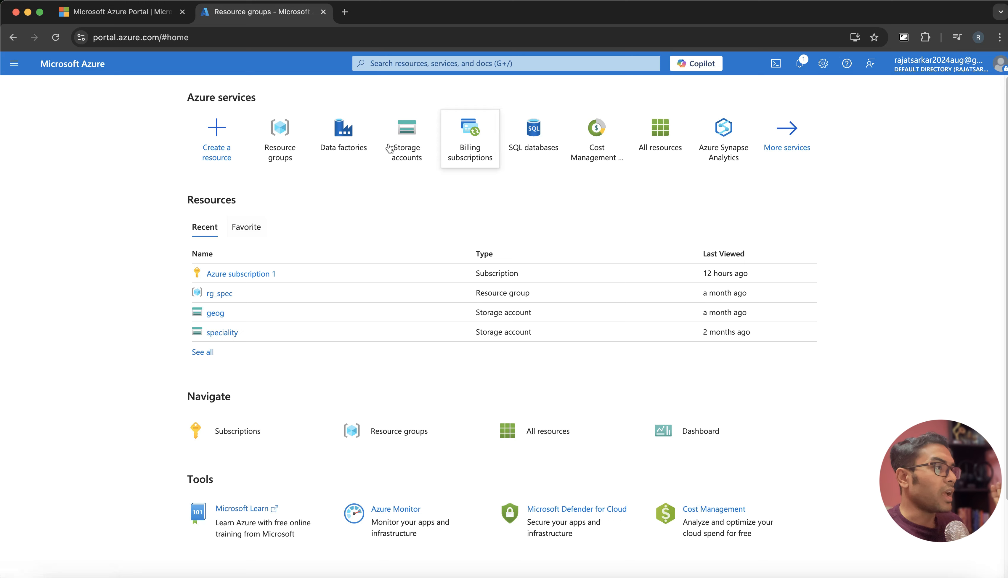
click(408, 137)
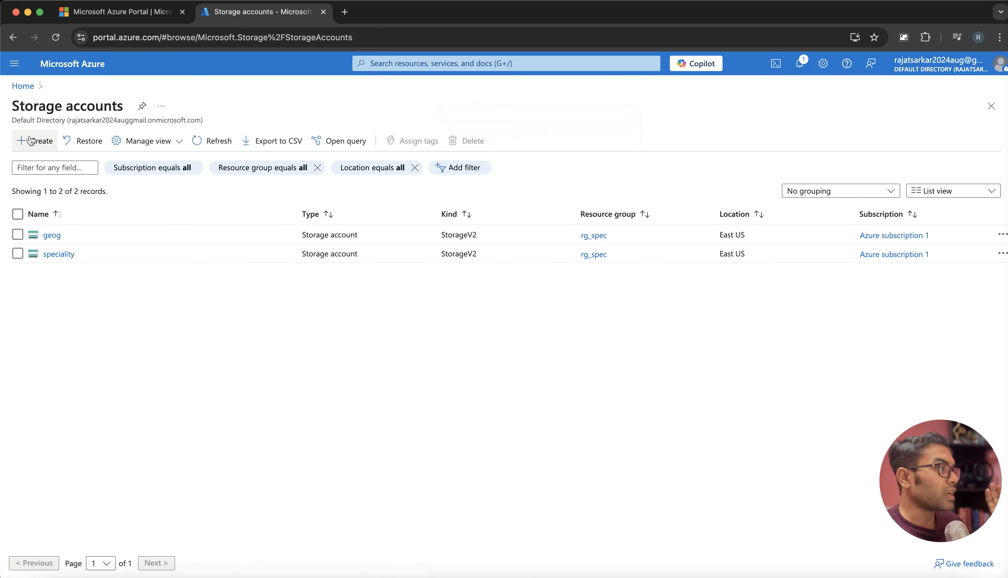
click(51, 142)
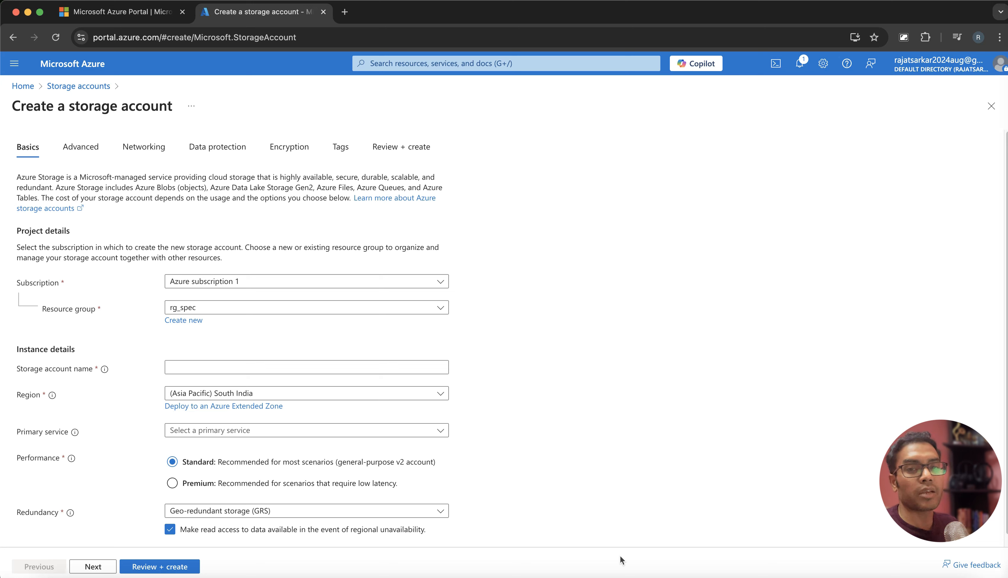
click(208, 308)
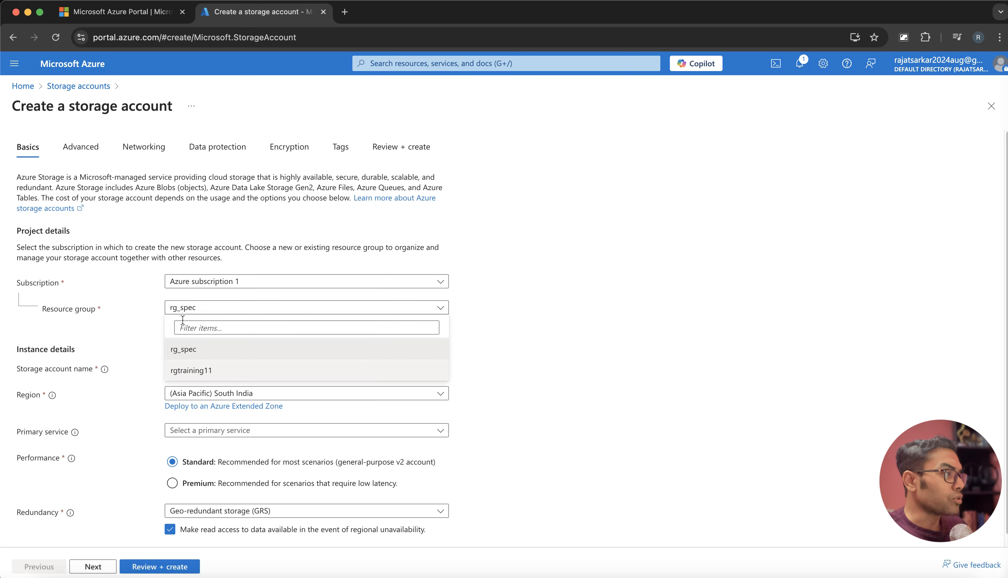
click(183, 372)
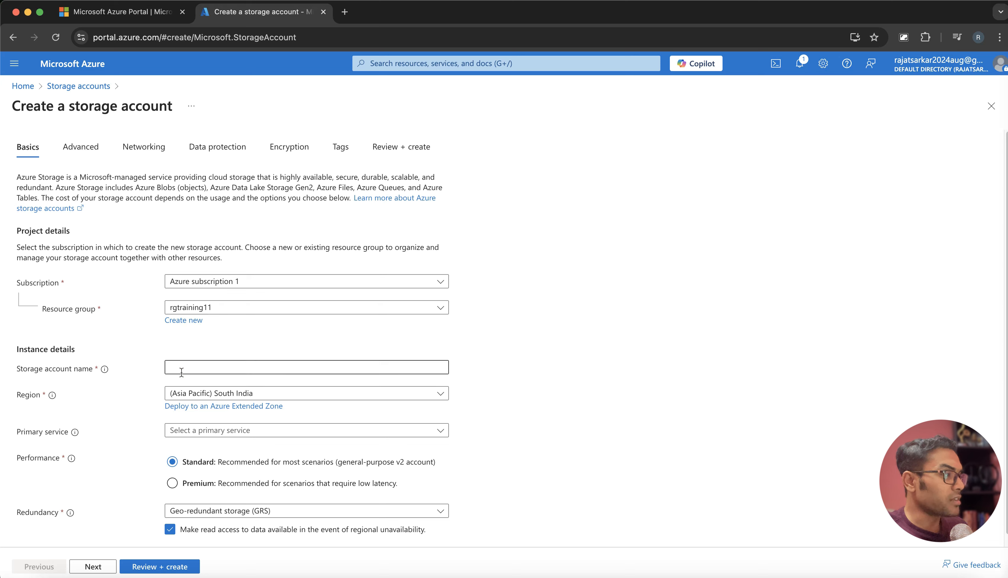
- Name the new storage account ttraining11blob
click(202, 366)
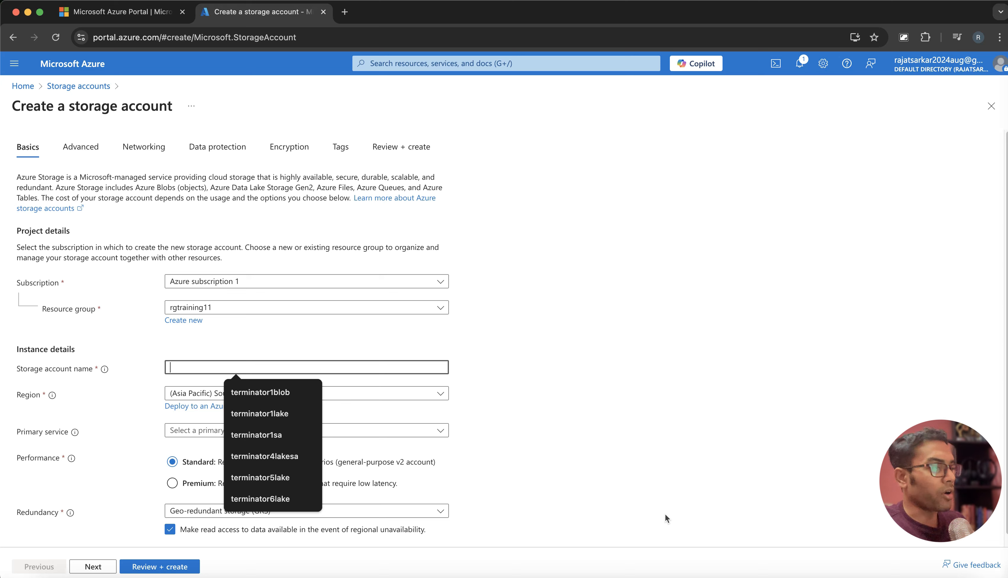
text(t)
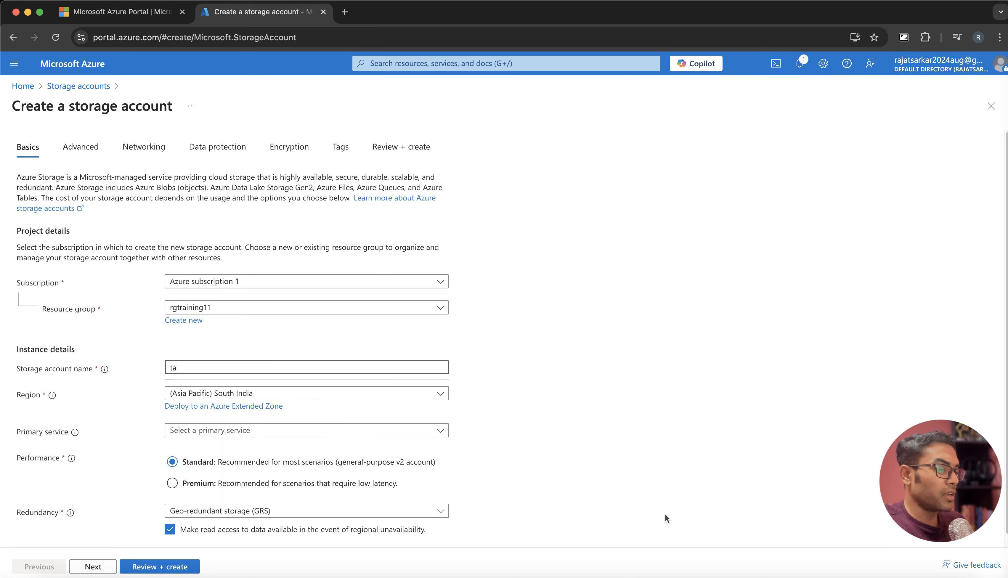
text(trai)
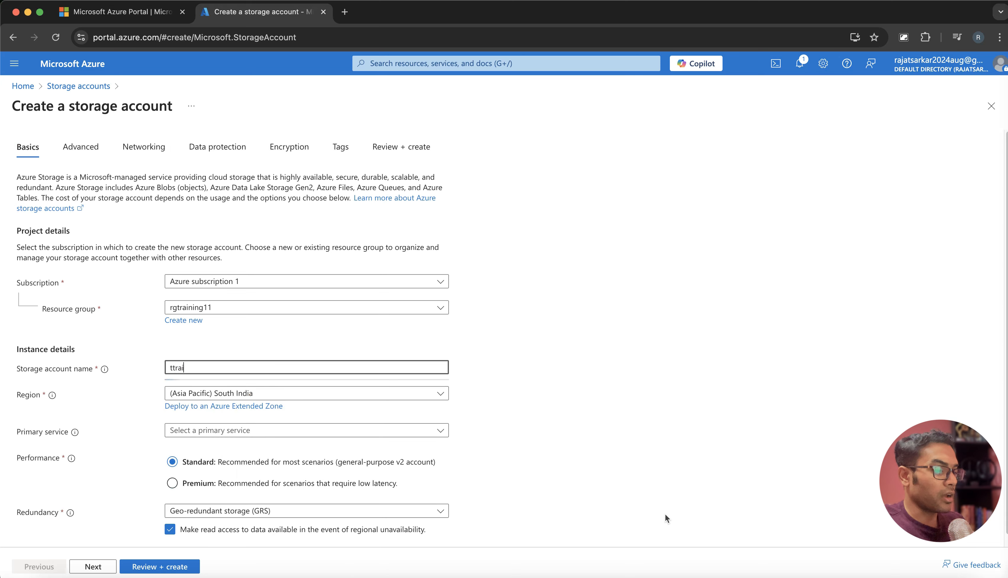
text(ning11)
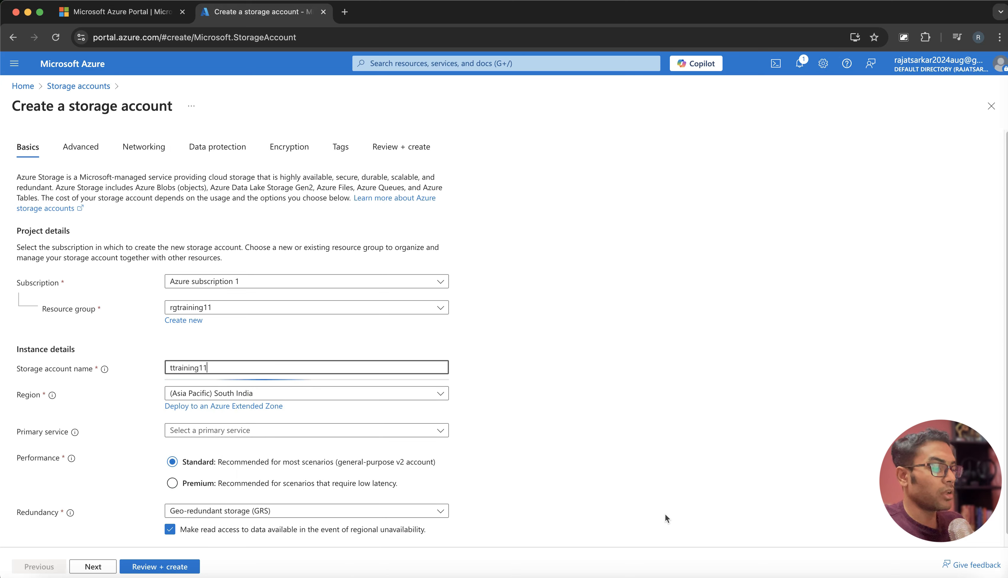
text(blob)
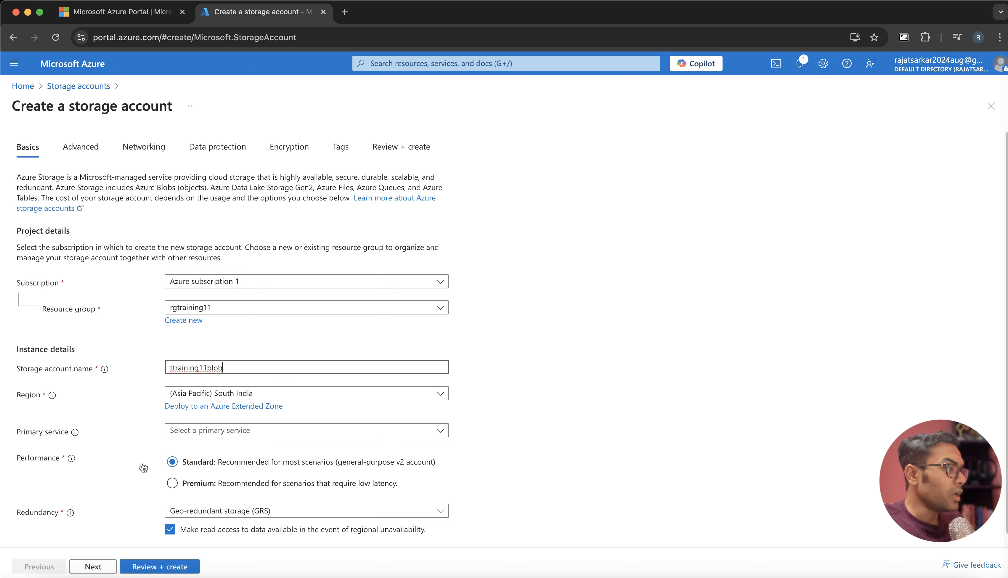
- Set the redundancy to Locally-redundant storage (LRS), then review and create the blob storage account
click(200, 511)
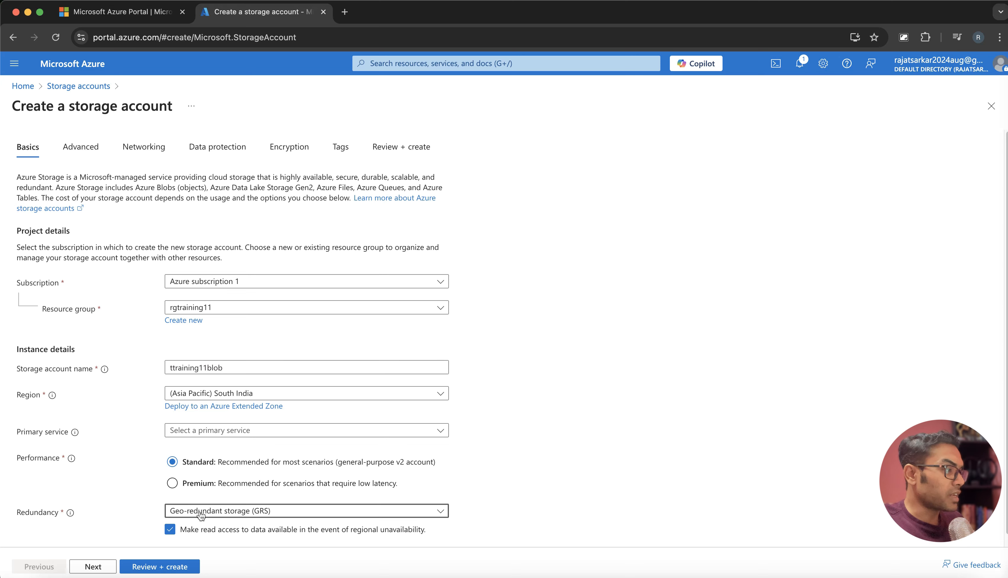
click(207, 441)
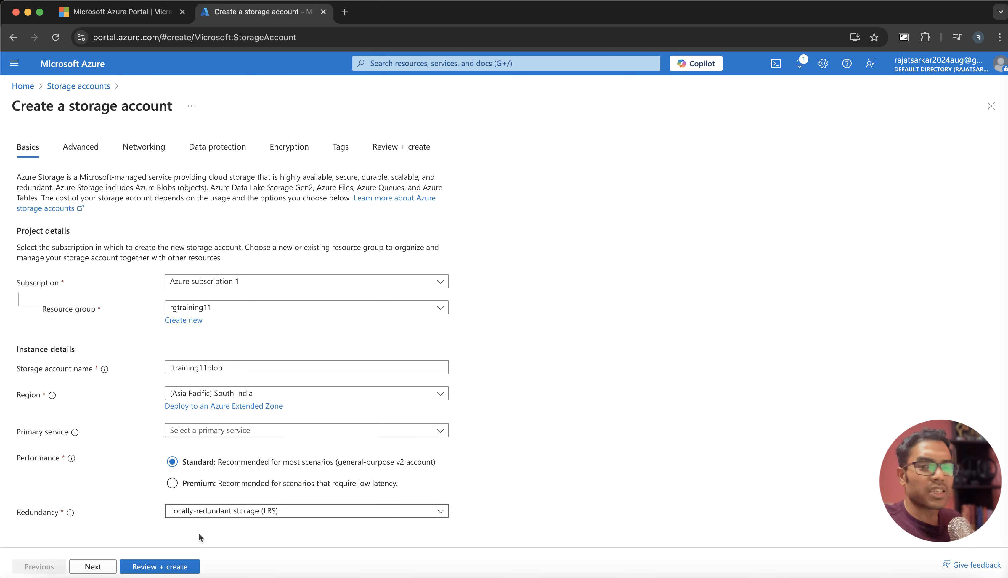
click(159, 567)
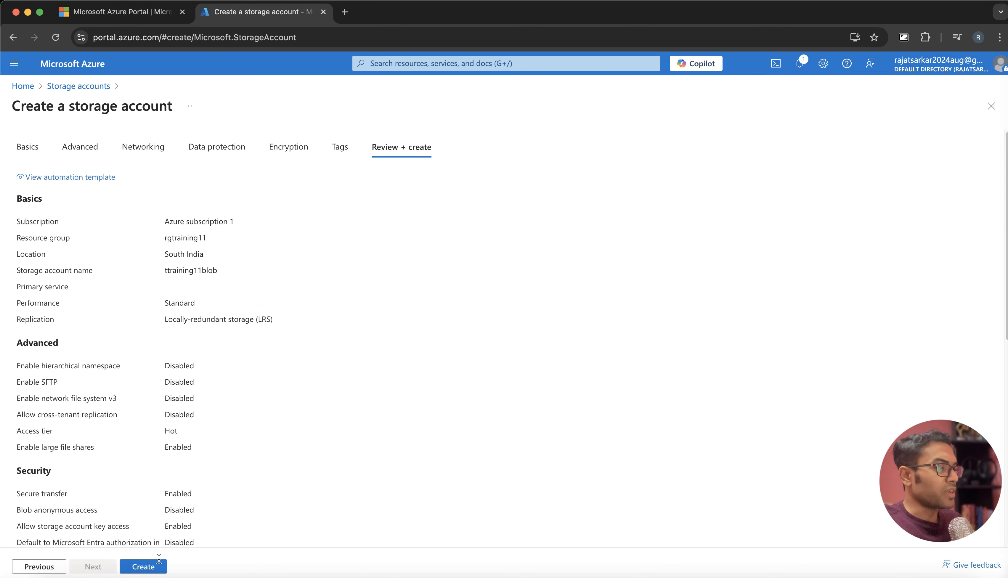
click(147, 570)
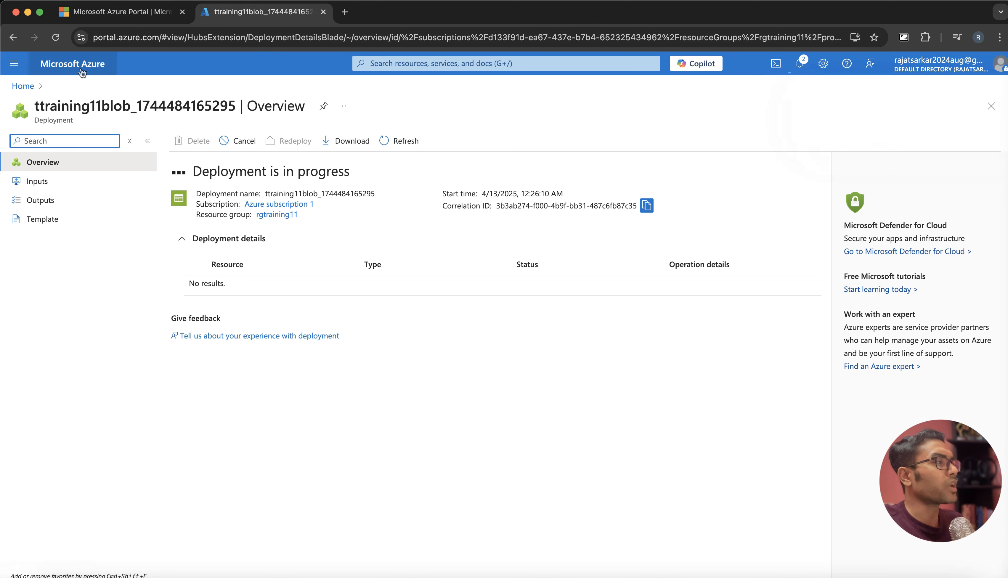
- Return to the storage accounts list and start a second storage account in the resource group rgtraining11
click(54, 70)
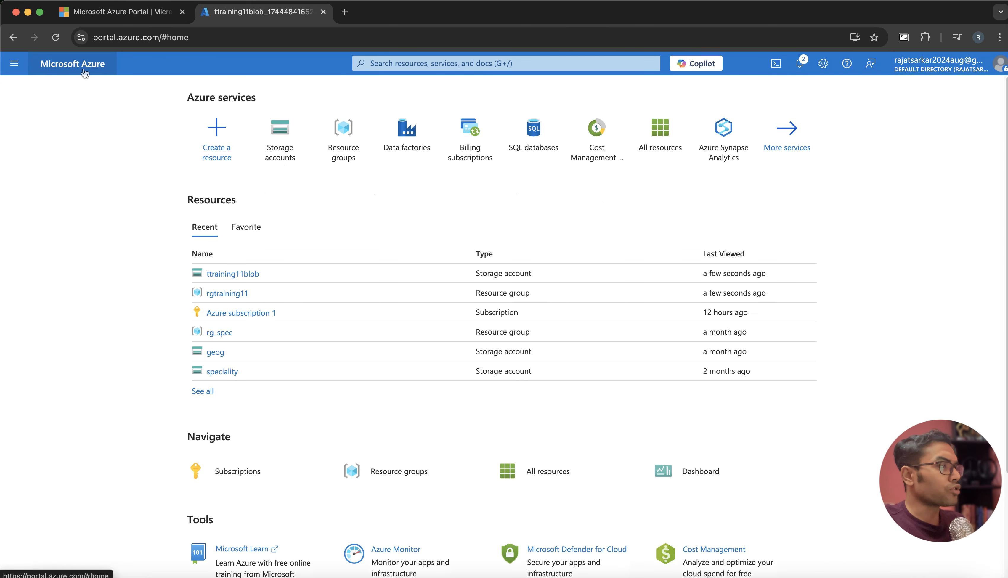
click(277, 135)
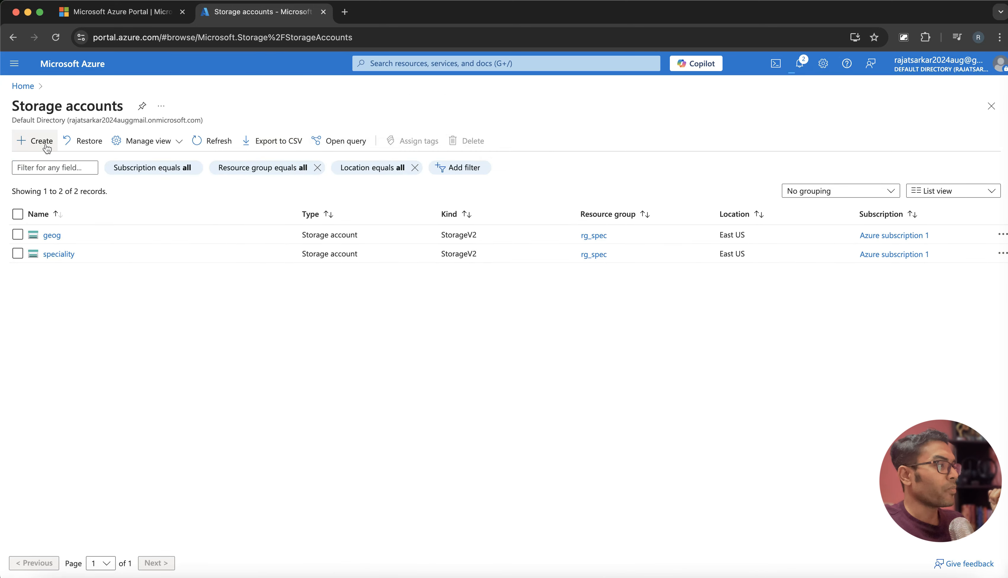
click(44, 143)
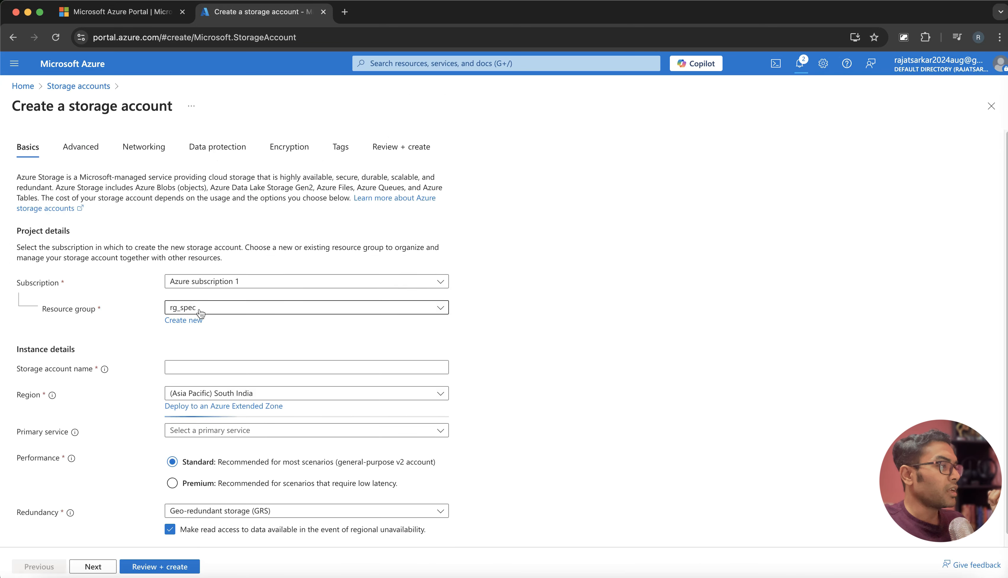
click(199, 309)
click(201, 370)
- Name the second storage account training11lake and set its redundancy to Locally-redundant storage (LRS)
click(201, 369)
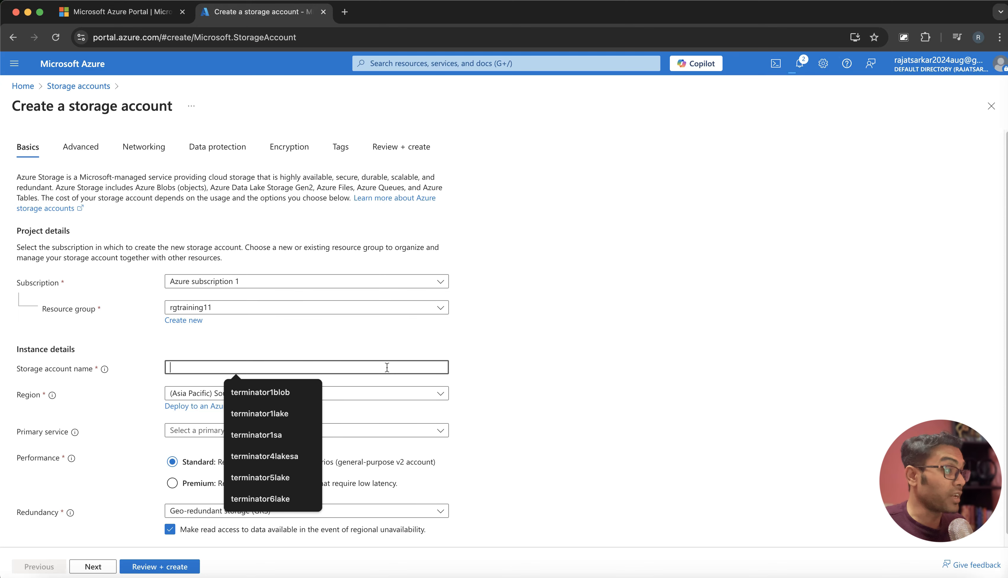
text(ta)
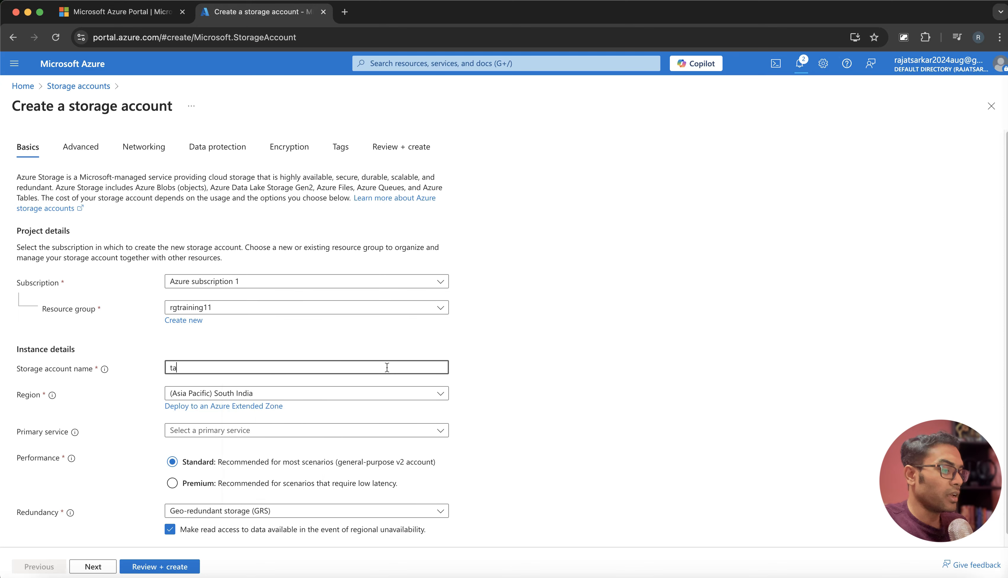
key(BackSpace)
text(raining)
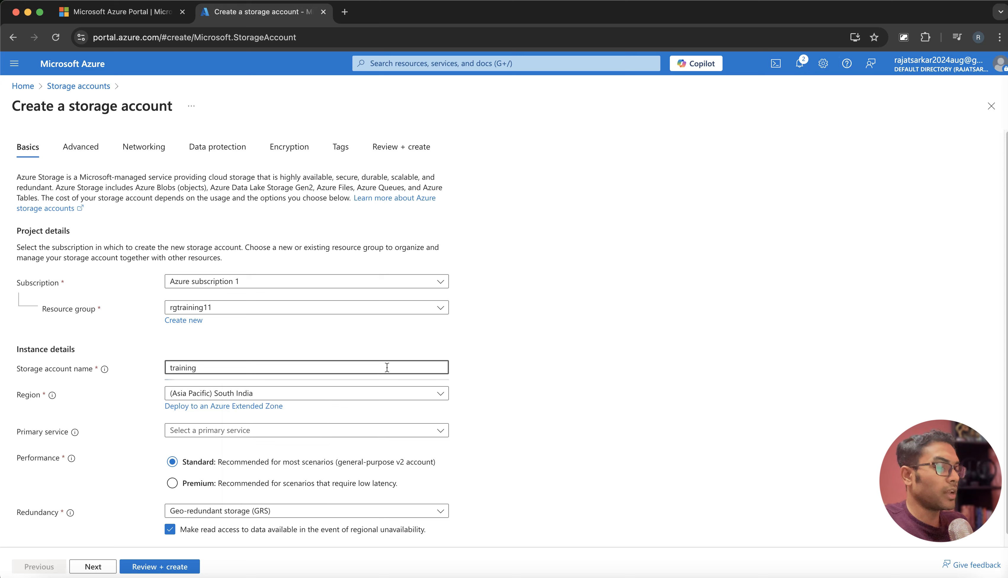
text(11)
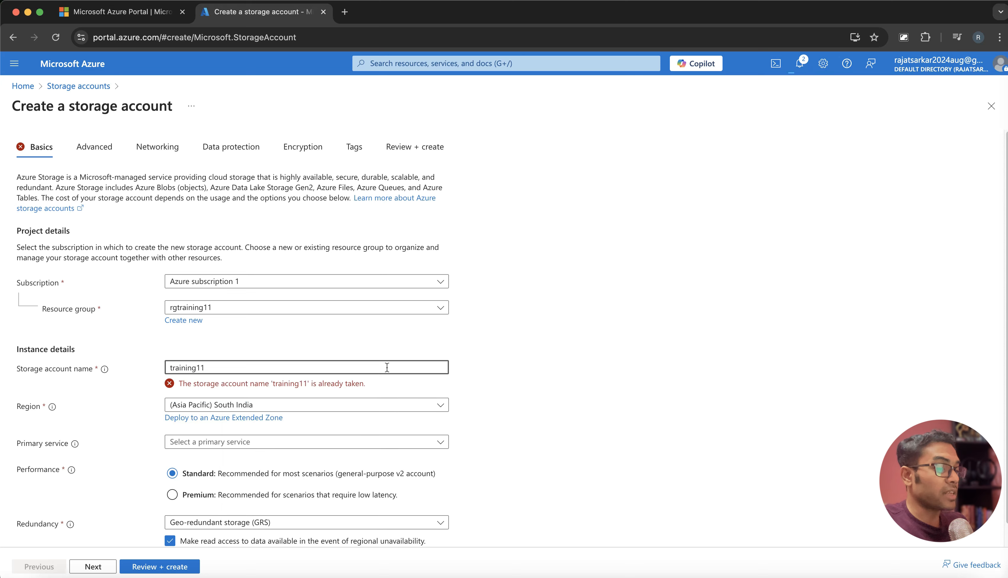
text(lake)
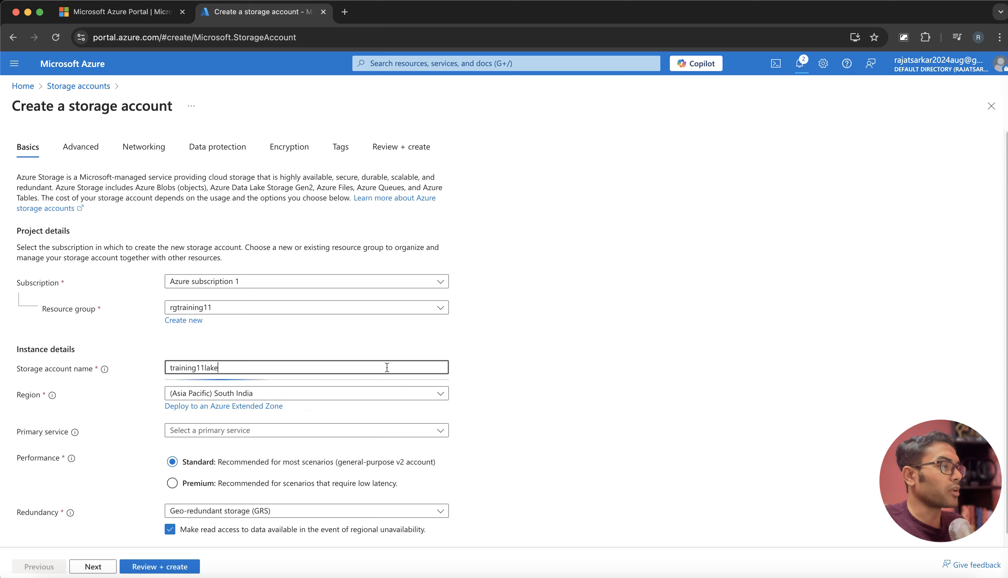
click(192, 515)
click(218, 450)
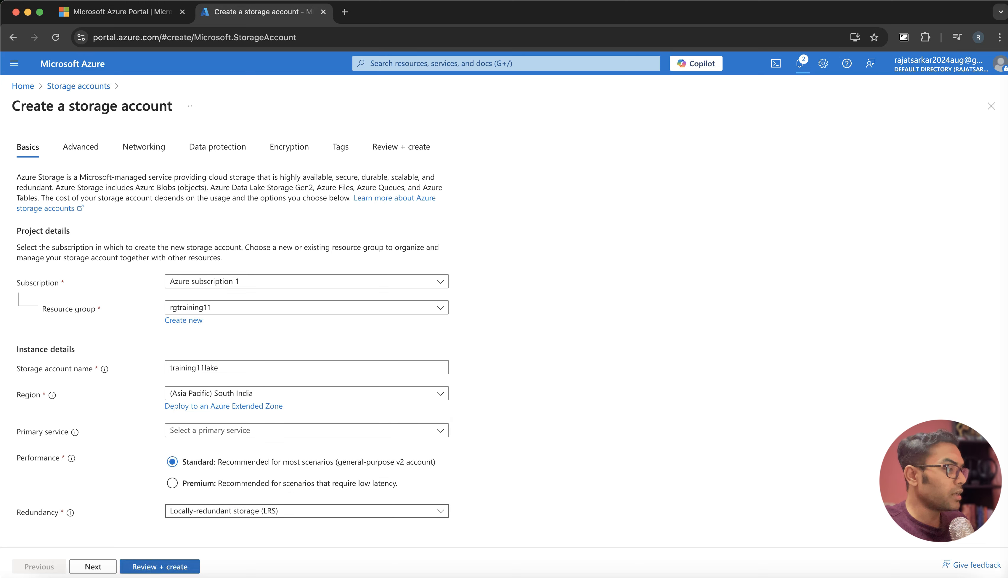
- Enable the hierarchical namespace for training11lake, then review and create the storage account
click(164, 567)
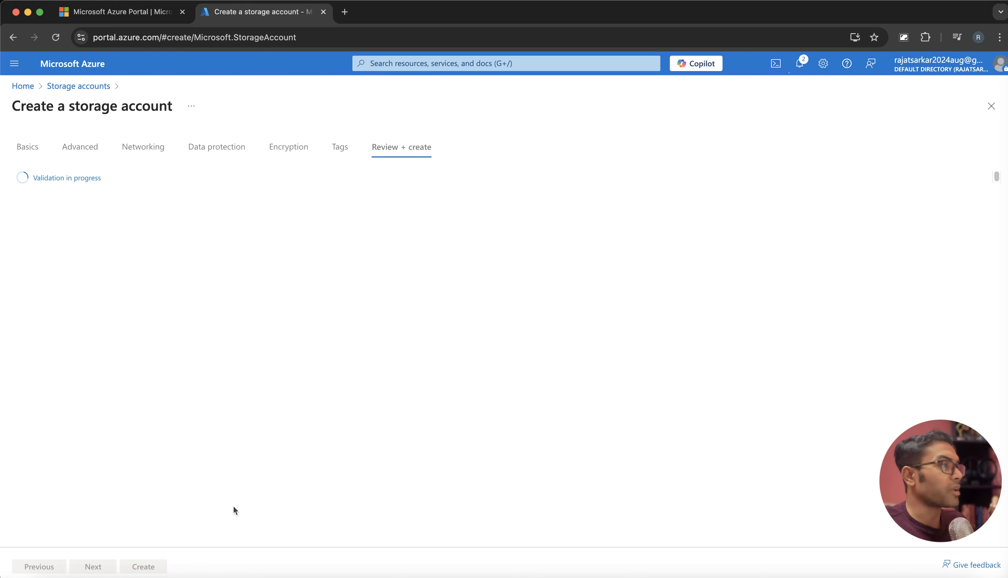
click(42, 567)
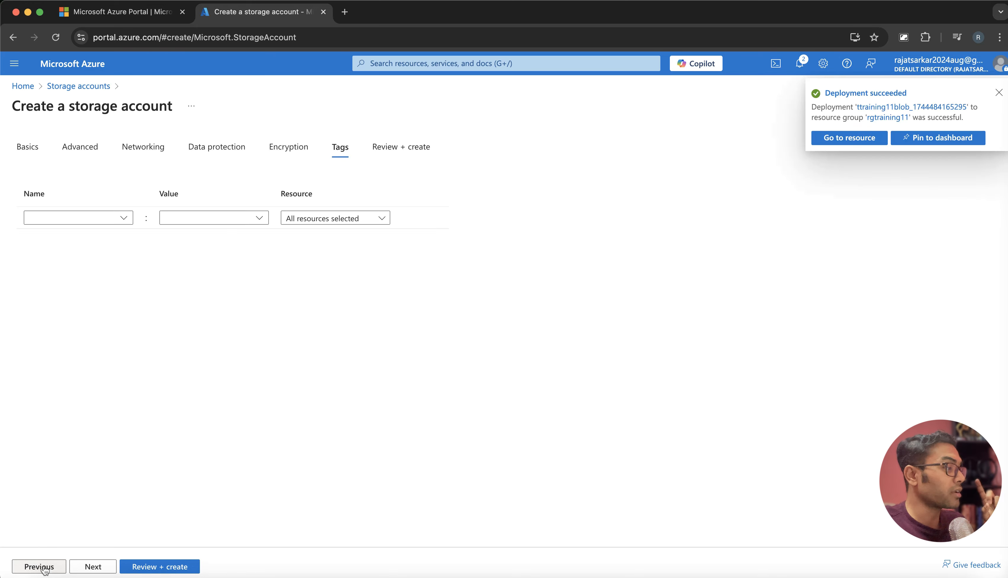
click(42, 567)
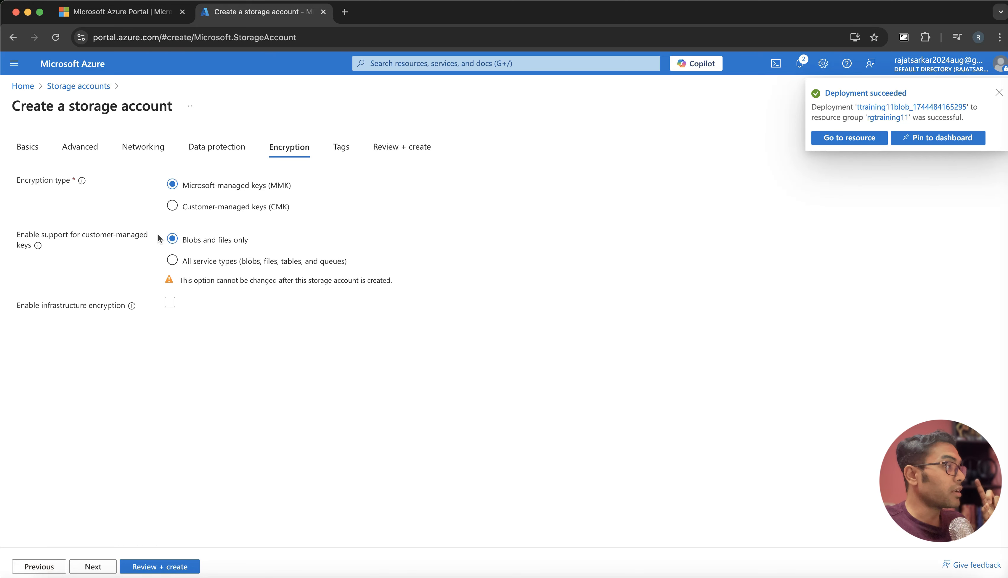
click(85, 153)
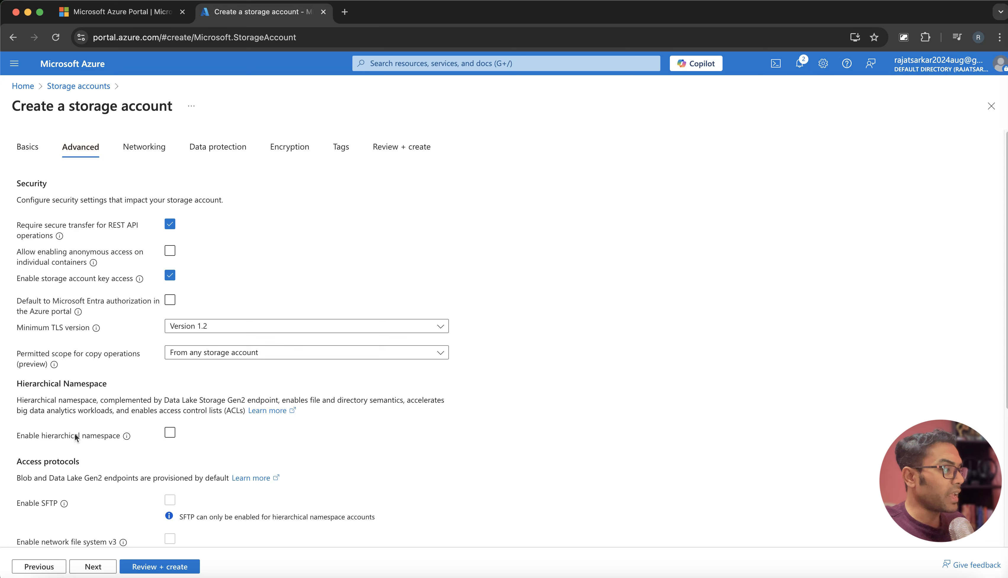
click(171, 435)
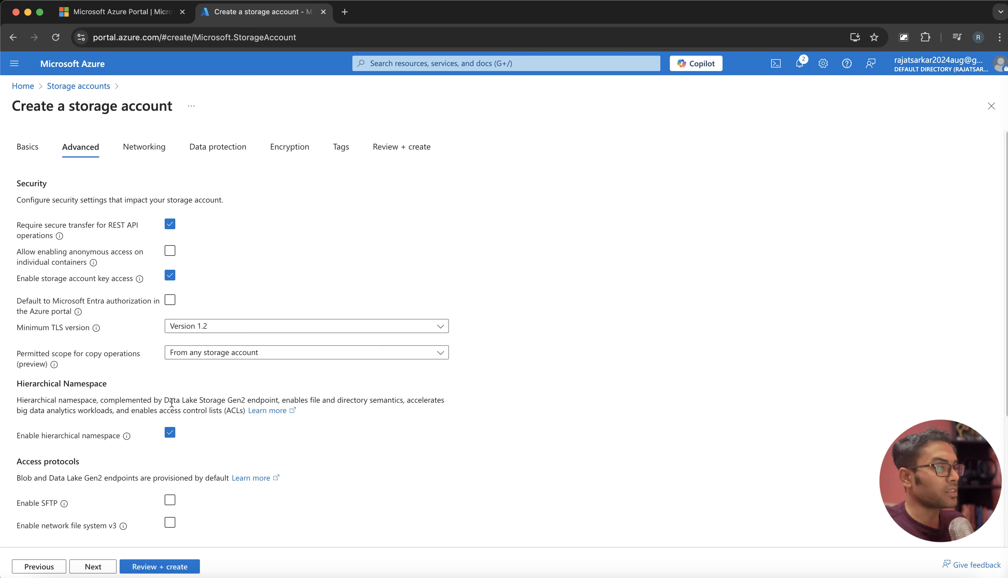
drag(166, 399, 245, 399)
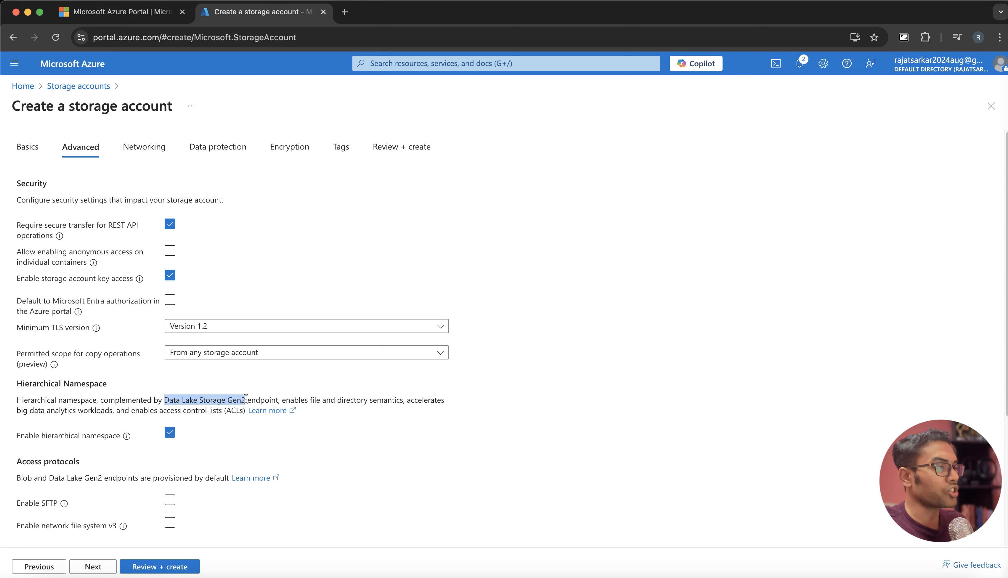
click(154, 568)
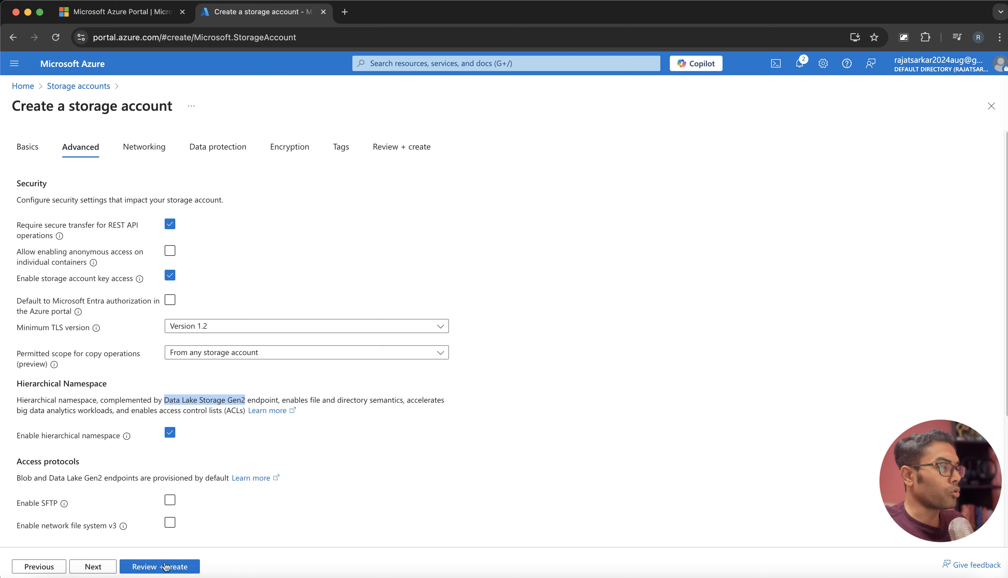
click(144, 568)
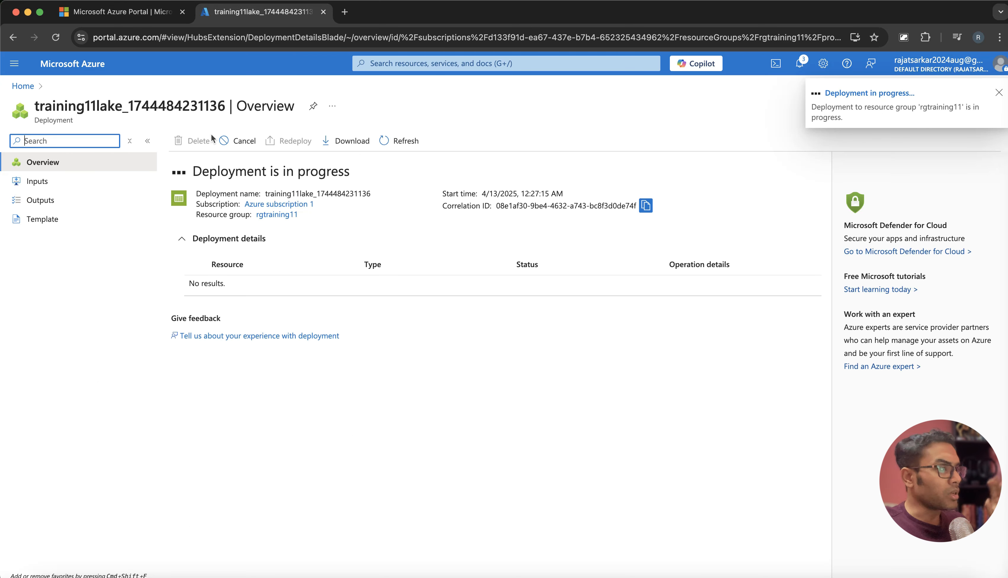
- Create a container named input in the ttraining11blob storage account
click(60, 64)
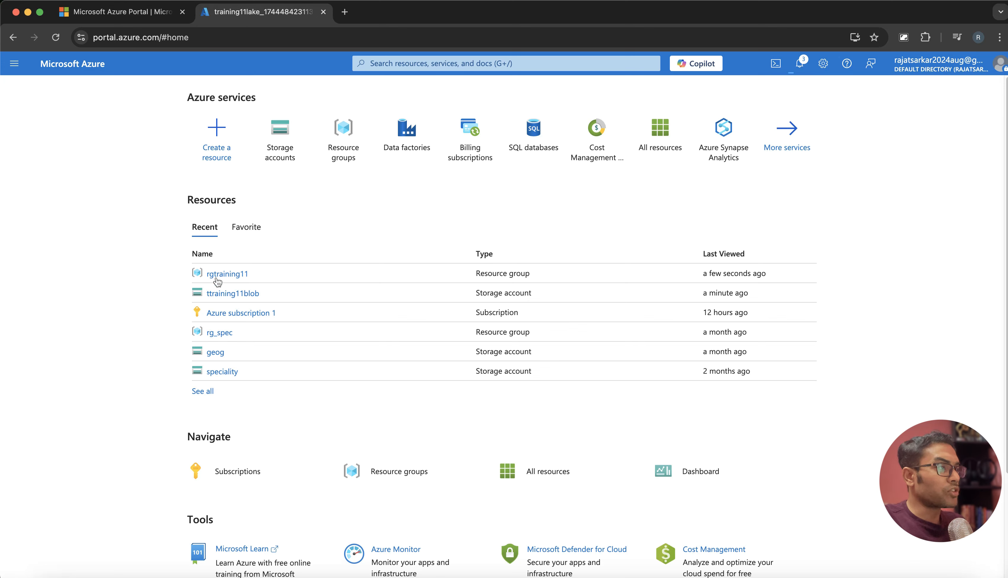
click(238, 292)
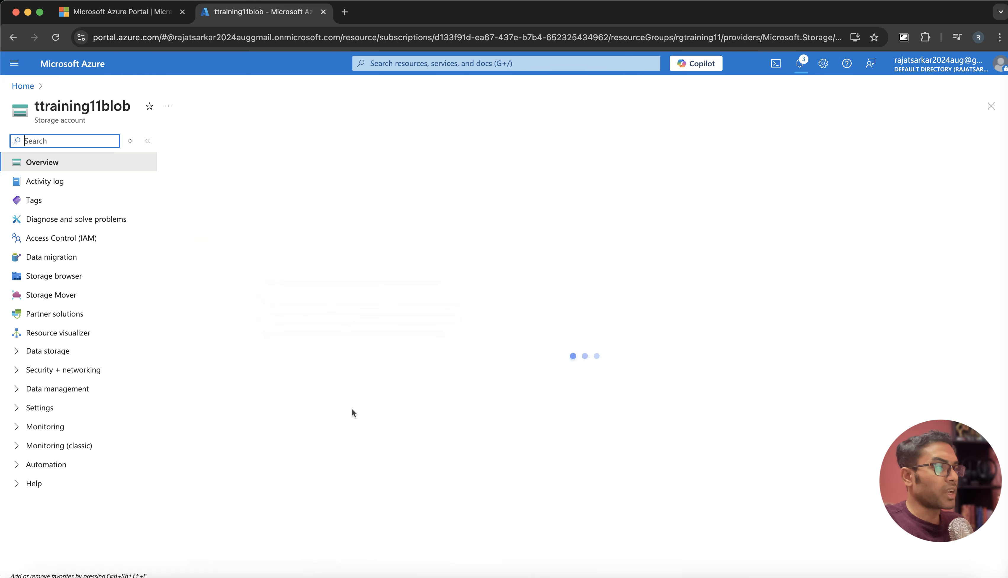
click(214, 332)
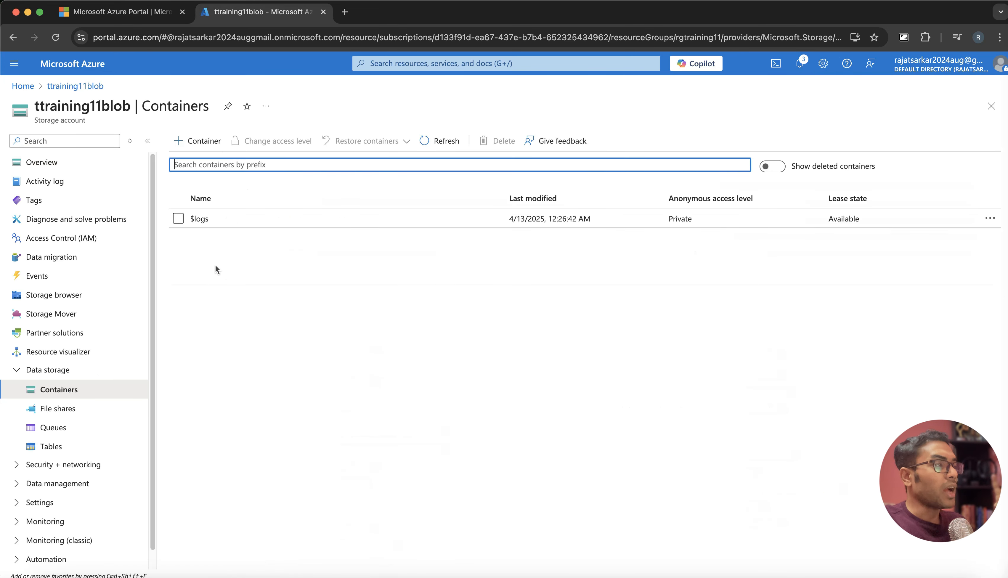
click(205, 141)
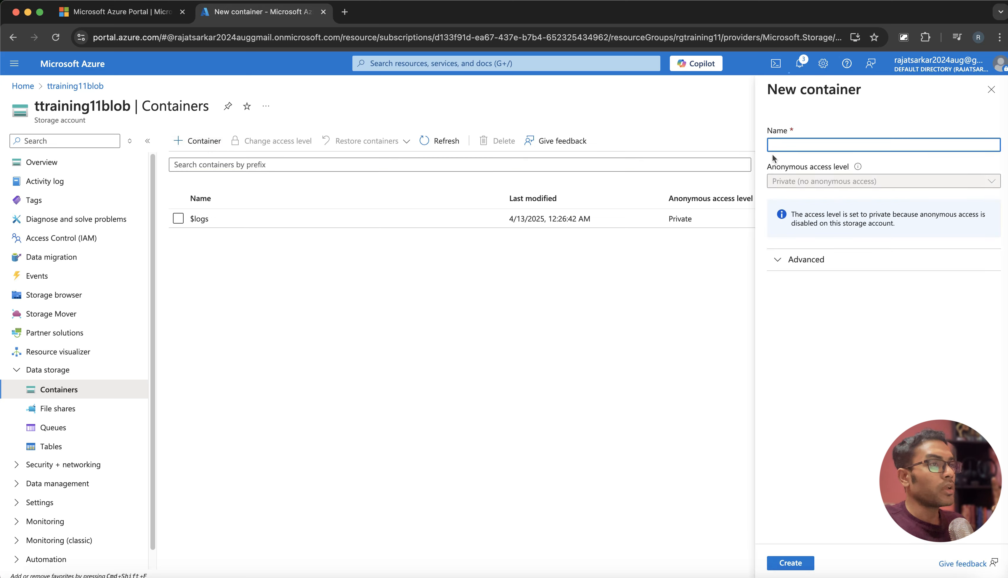
click(793, 146)
text(input)
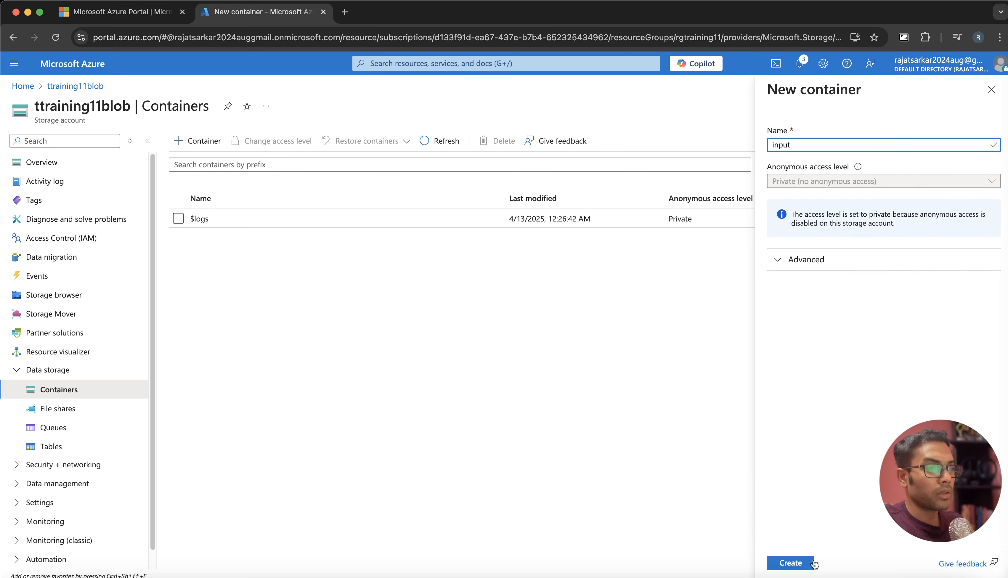
click(796, 564)
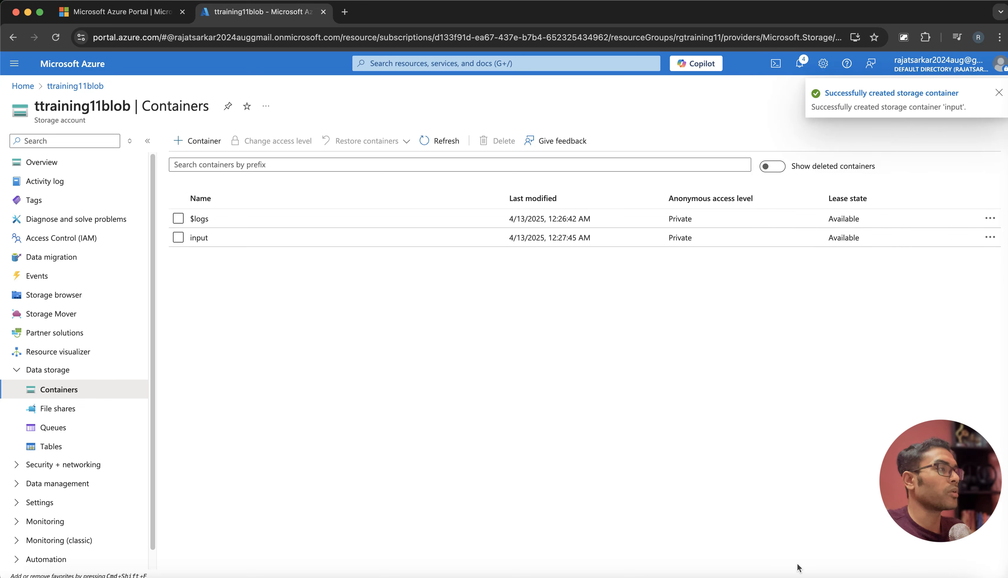
click(201, 238)
click(80, 86)
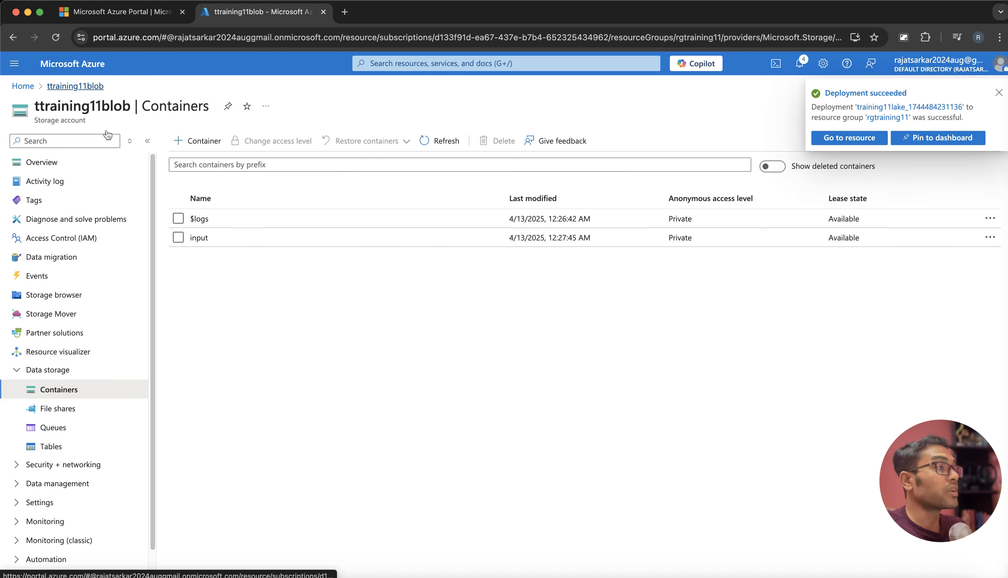
- Open the newly deployed training11lake storage account and go to its Data Lake Storage containers
click(23, 87)
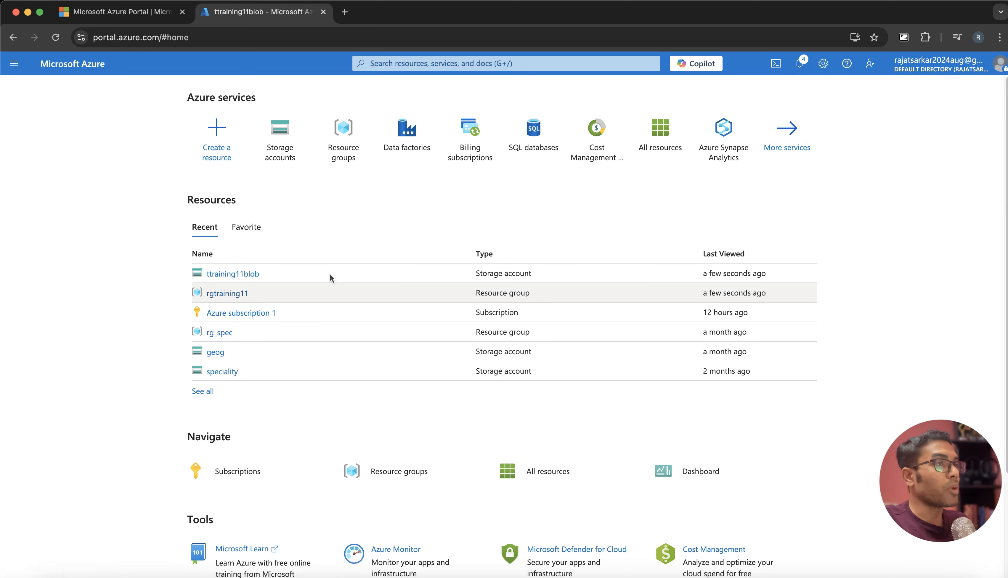
click(804, 67)
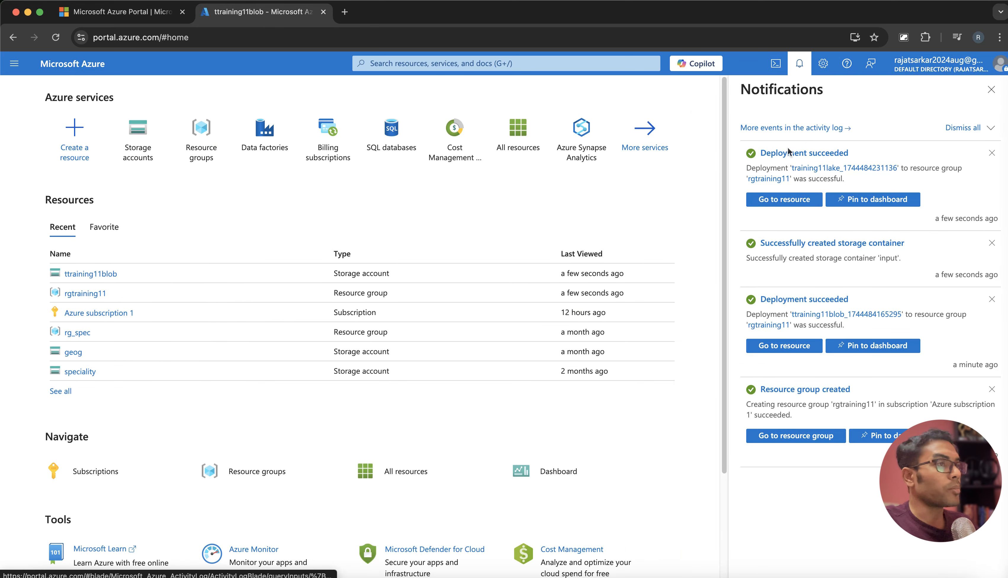
click(785, 200)
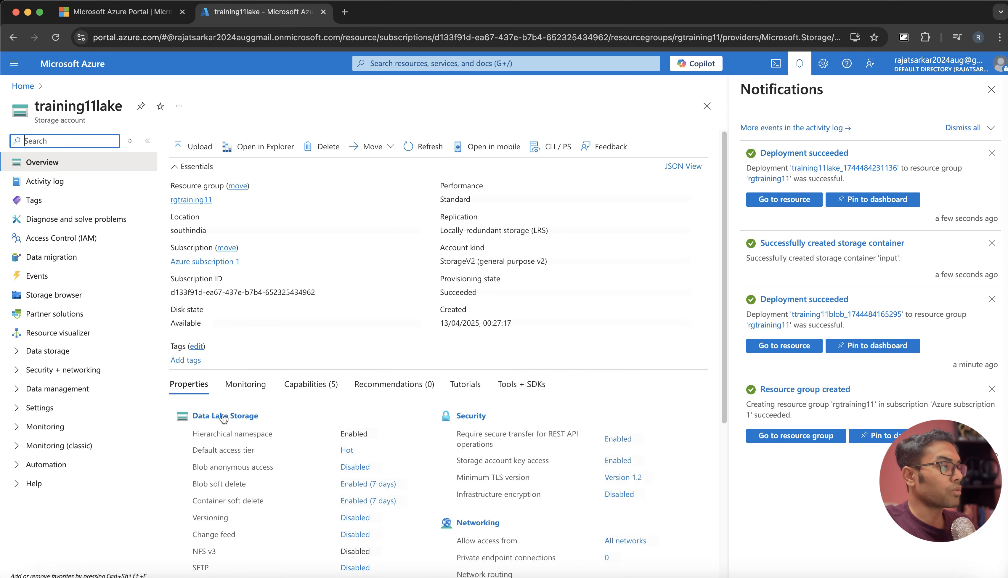
click(224, 416)
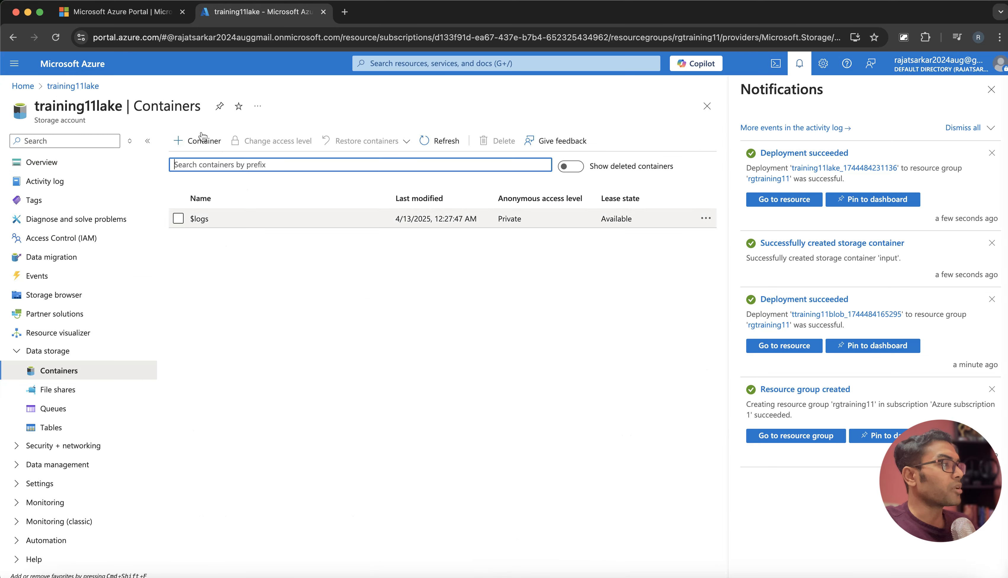
- Create a container named output in training11lake and dismiss the notifications
click(193, 147)
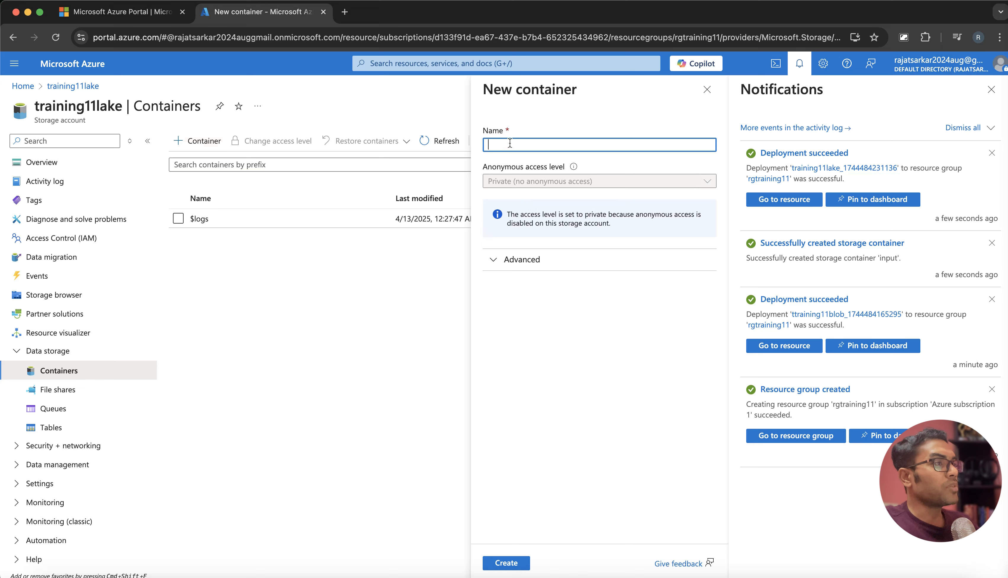
click(573, 144)
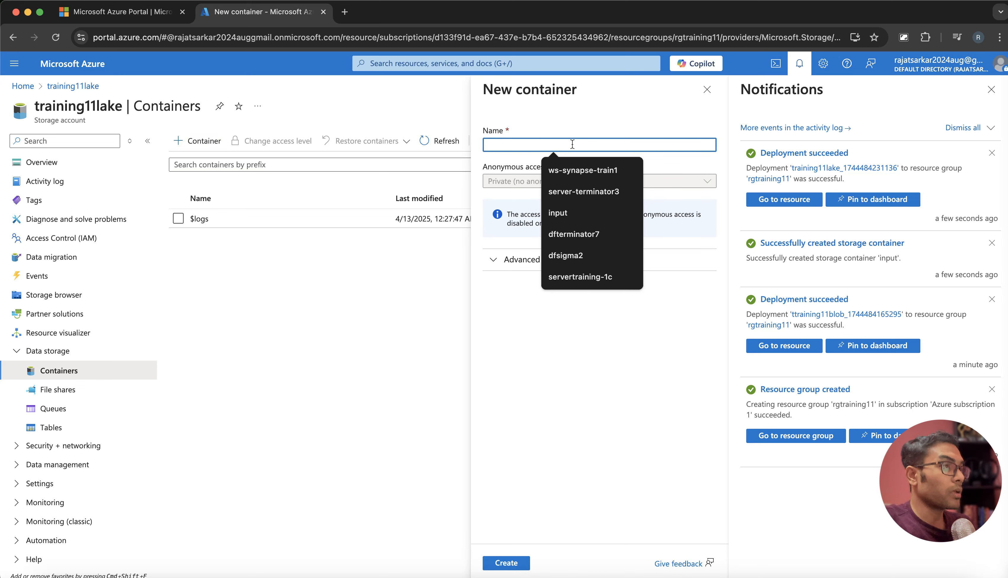
text(pu)
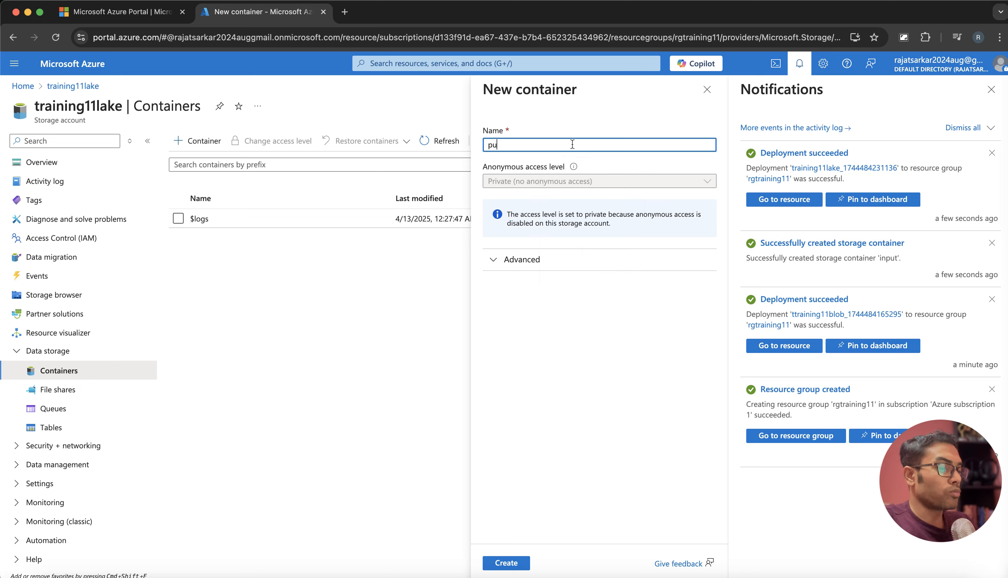
key(BackSpace)
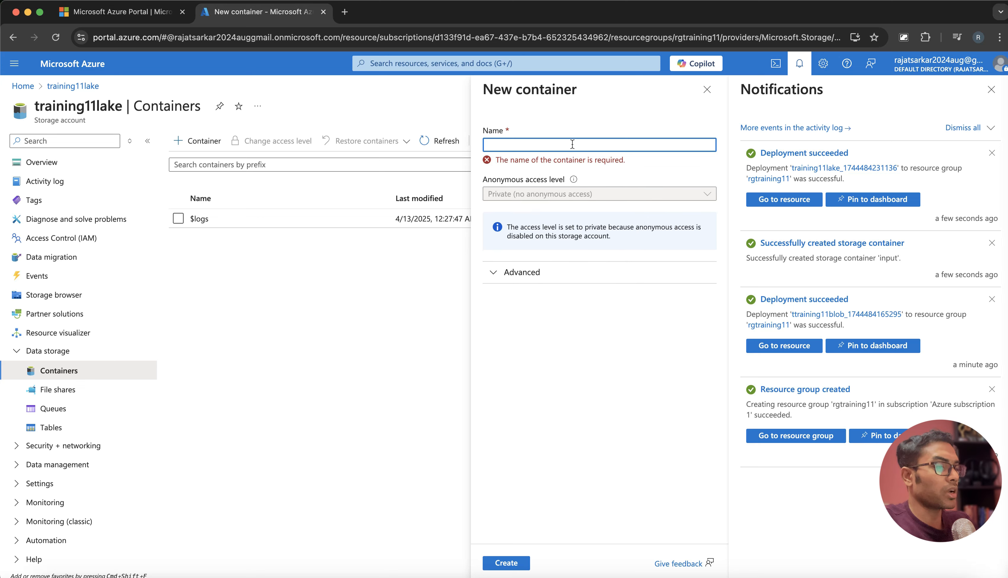
text(output)
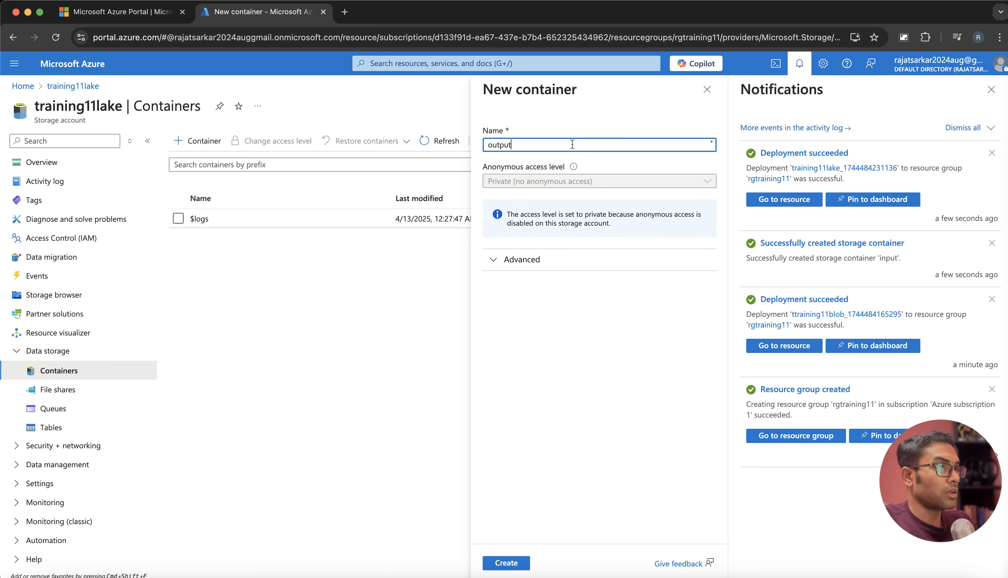
click(520, 563)
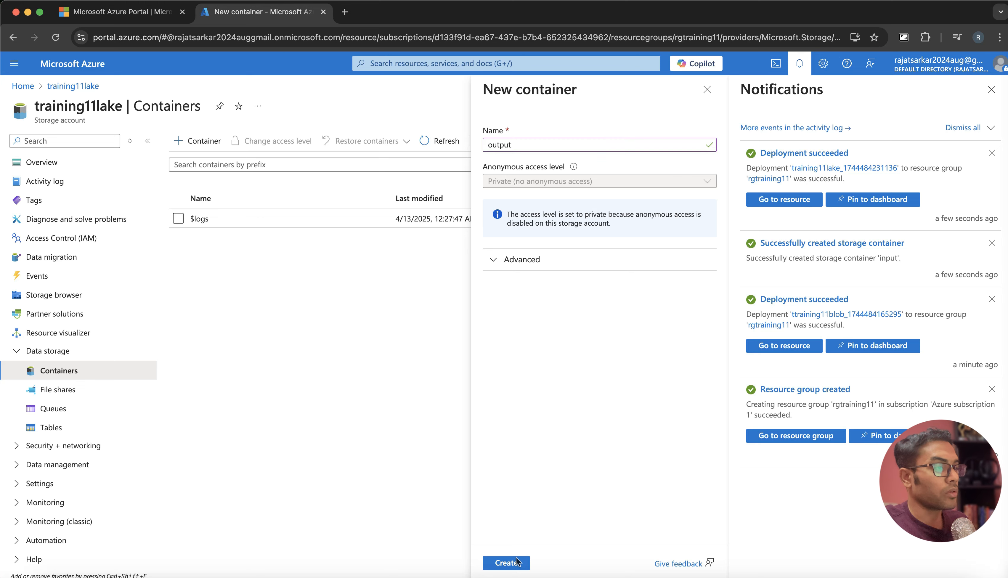
click(991, 87)
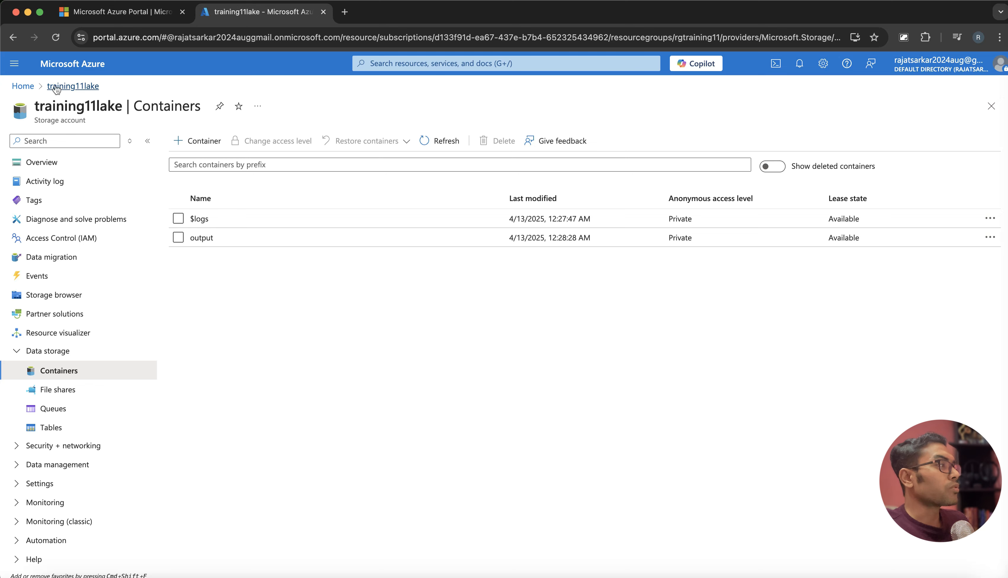
- Start creating a new data factory and assign it to the resource group rgtraining11
click(53, 66)
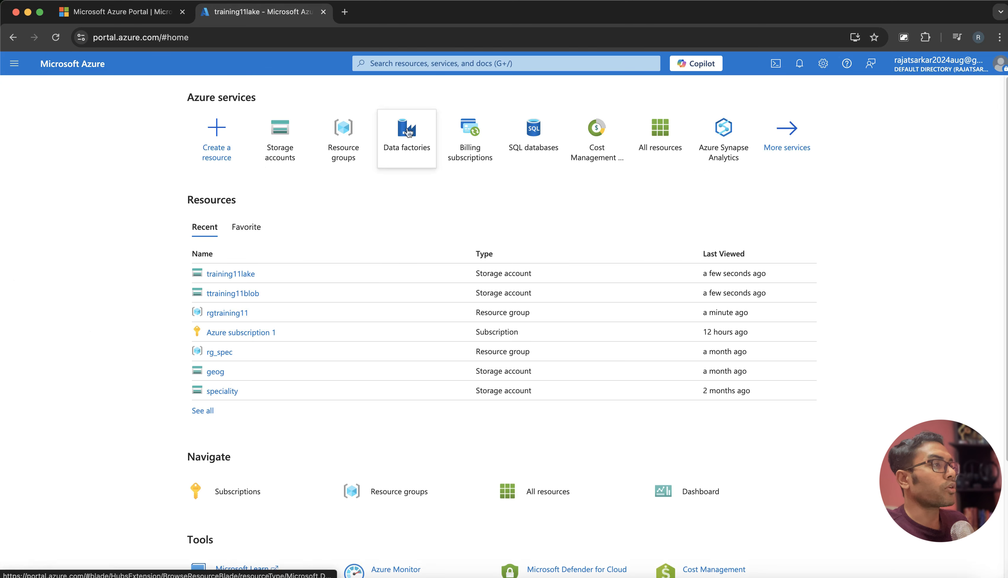
click(412, 129)
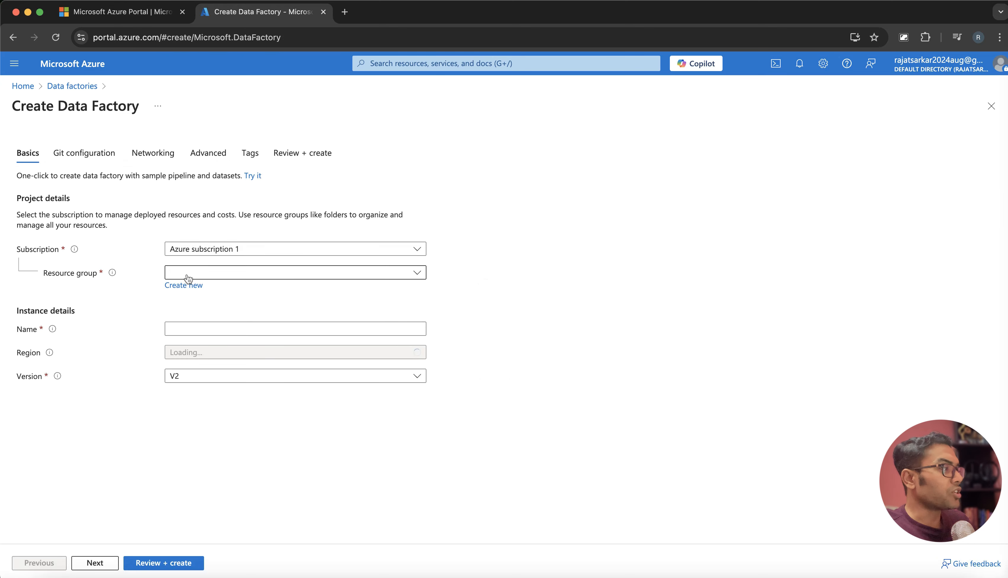
click(189, 279)
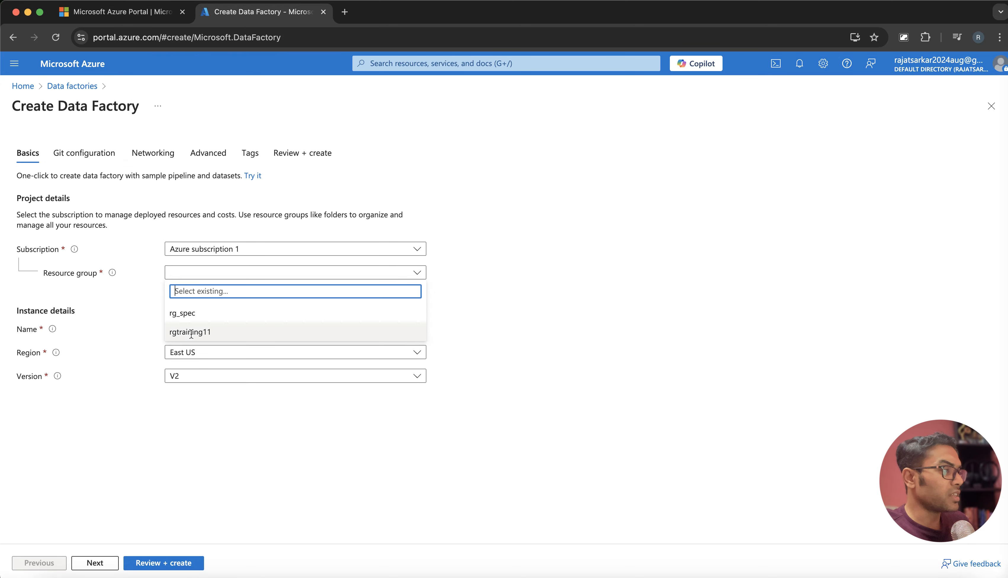
click(191, 336)
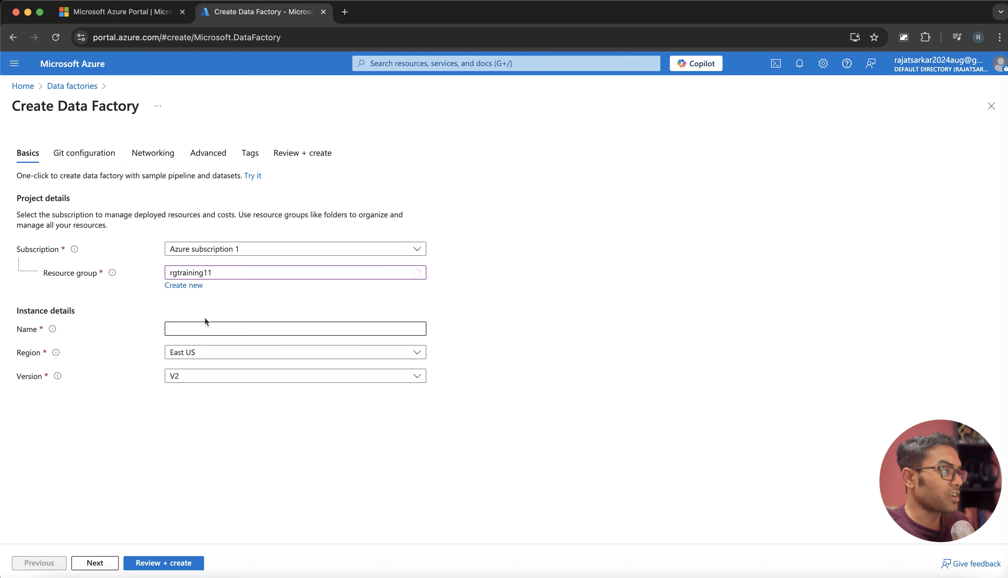
- Name the data factory dftraining11, set its region to Central India, and create it
click(192, 329)
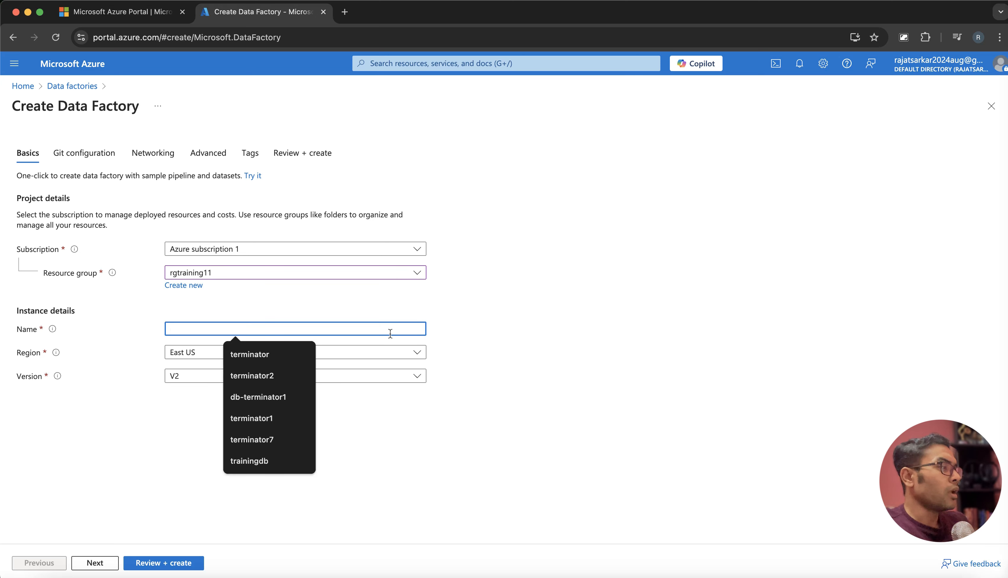
text(df)
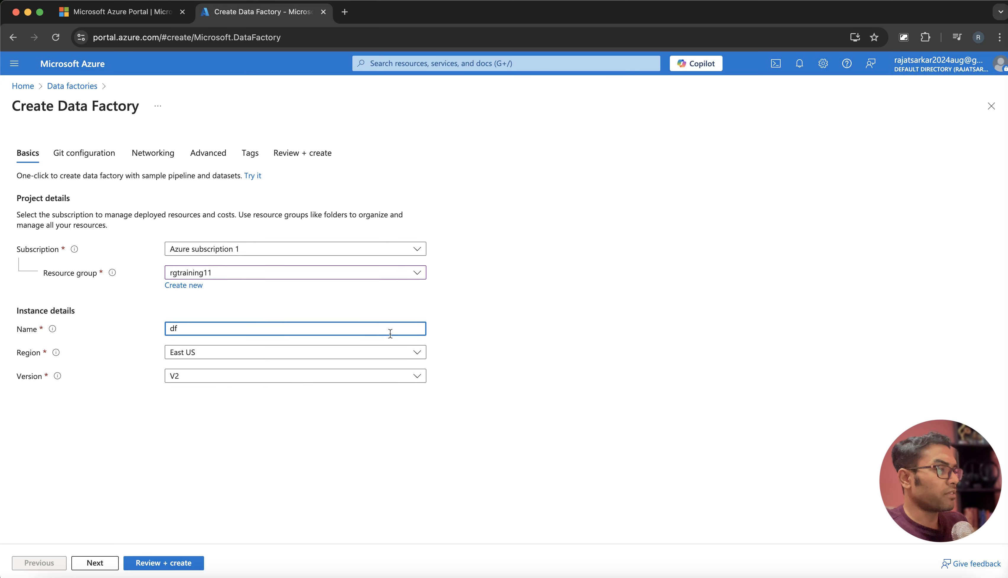
text(train)
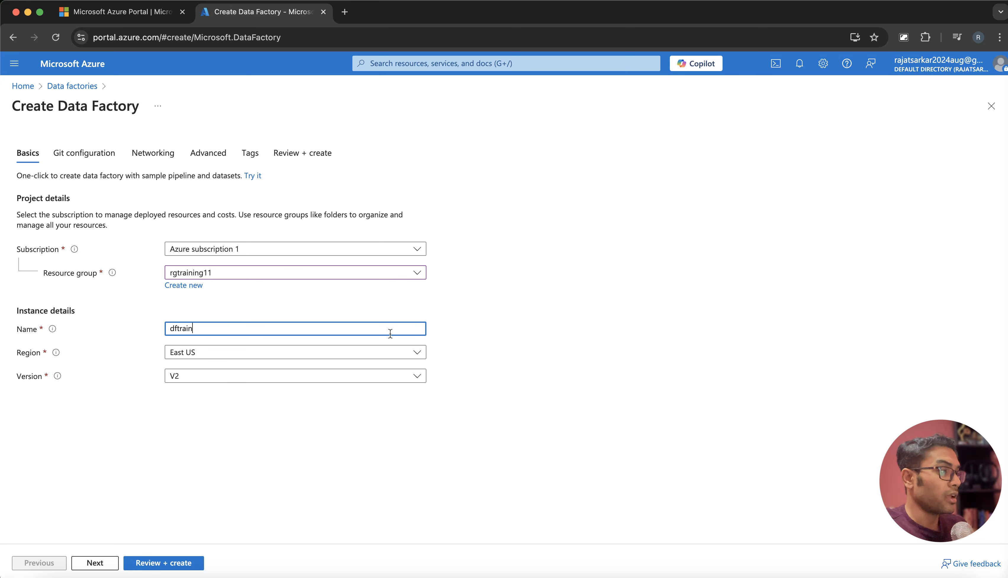
text(ing11)
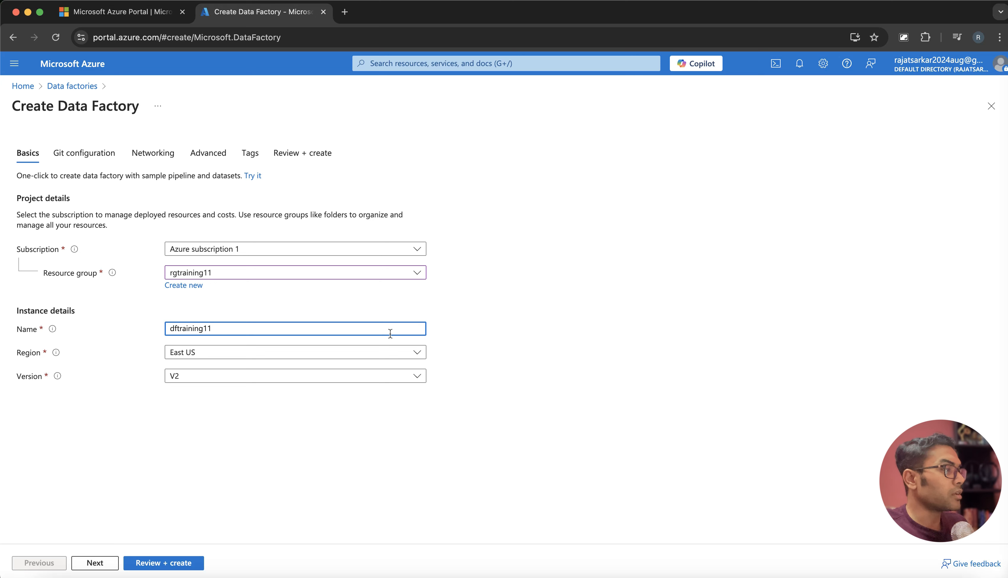
click(247, 353)
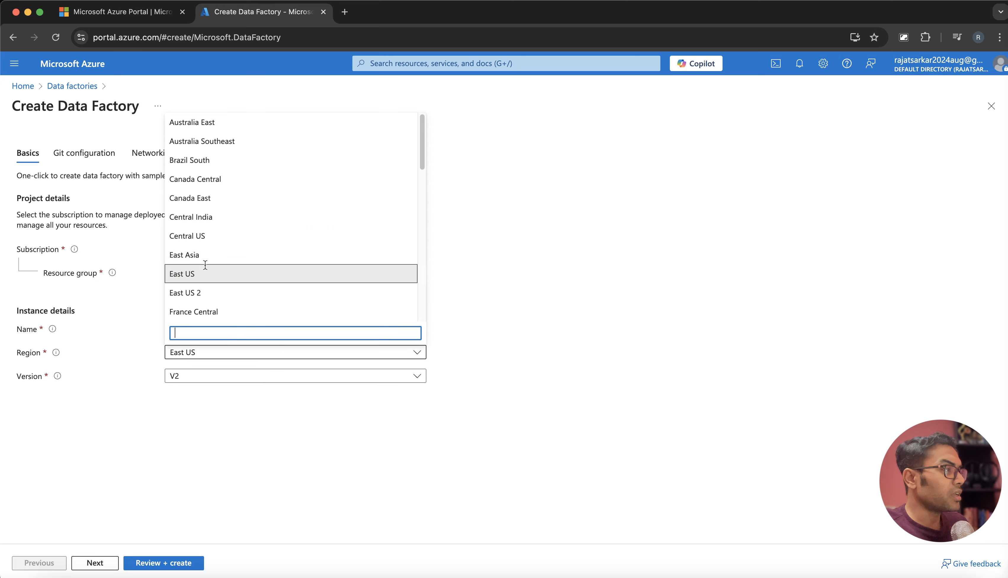
click(201, 218)
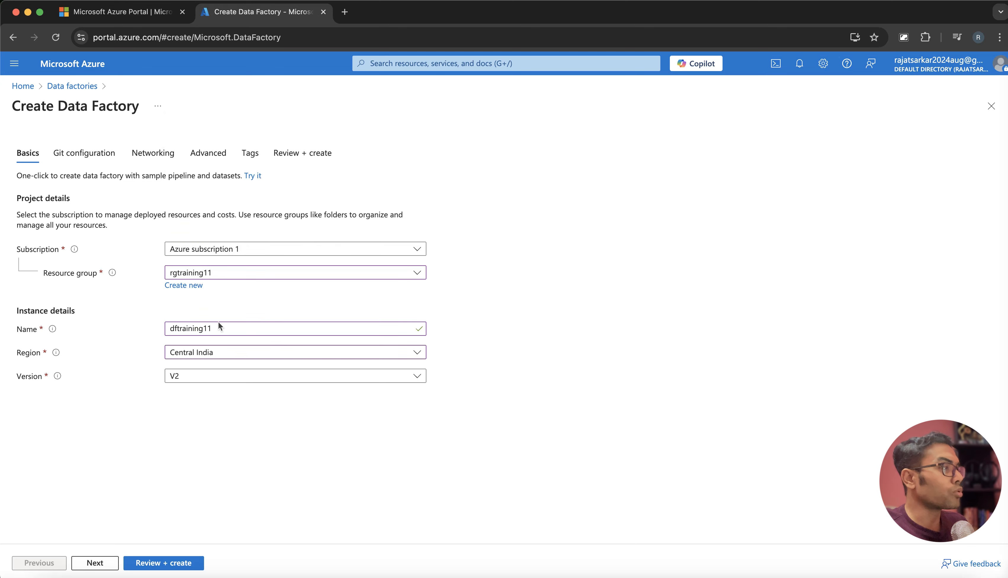
click(151, 563)
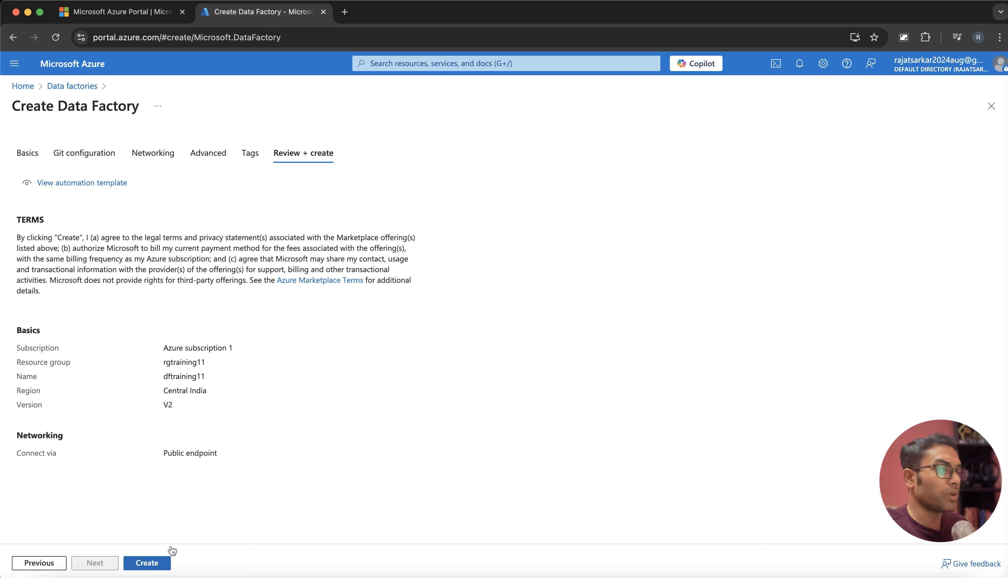
click(161, 567)
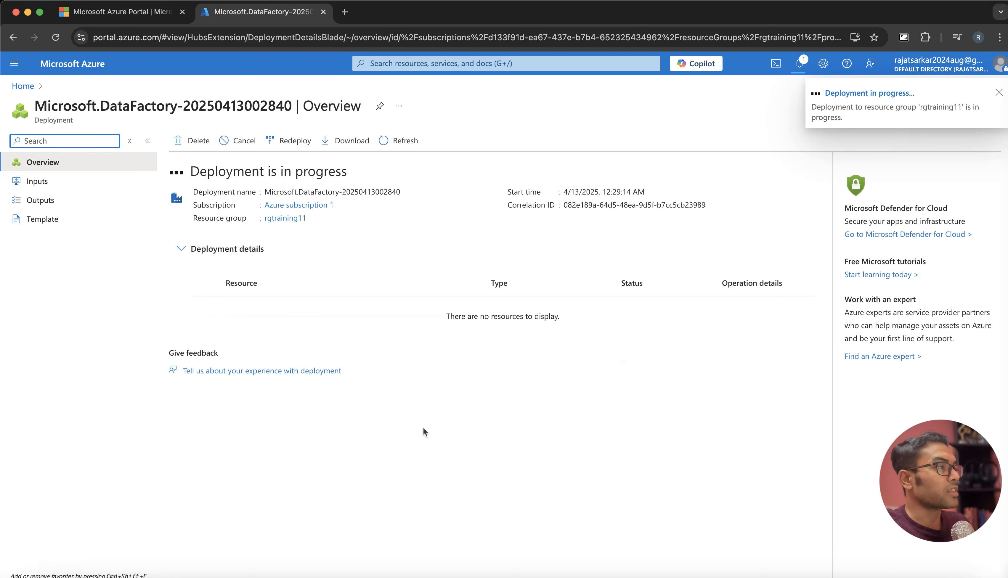
- Open the dftraining11 data factory from the portal home page and launch Azure Data Factory Studio
click(84, 67)
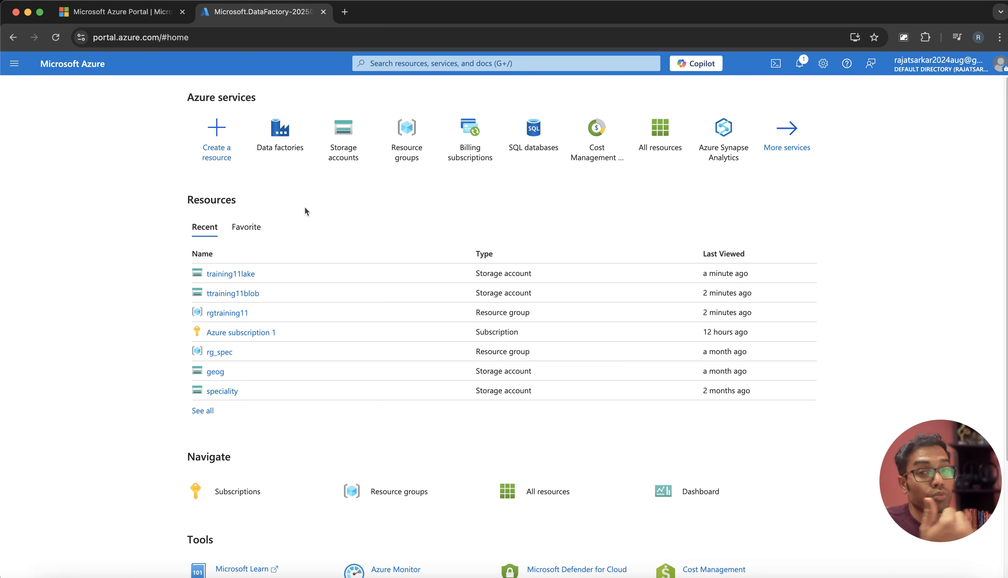
click(281, 134)
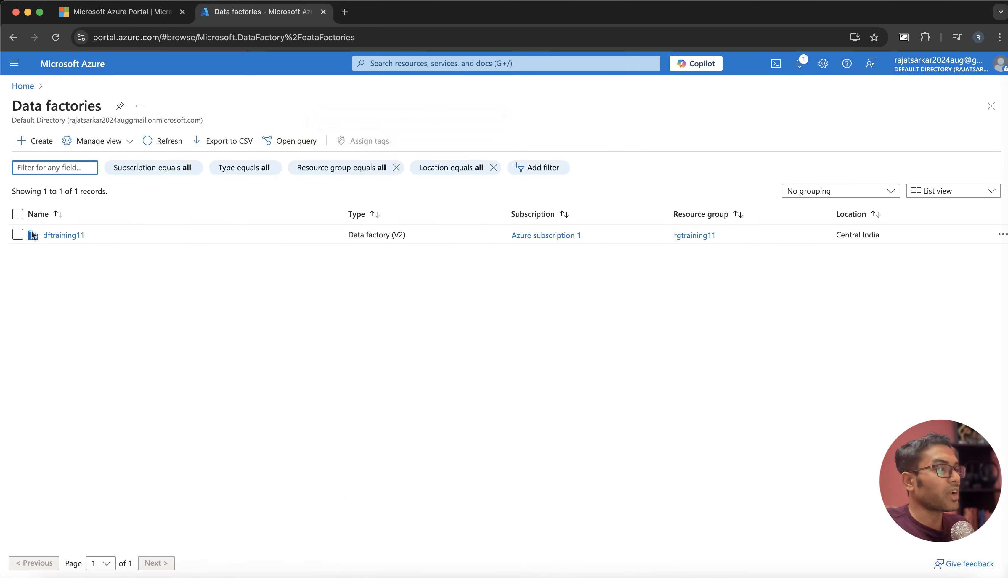
click(70, 236)
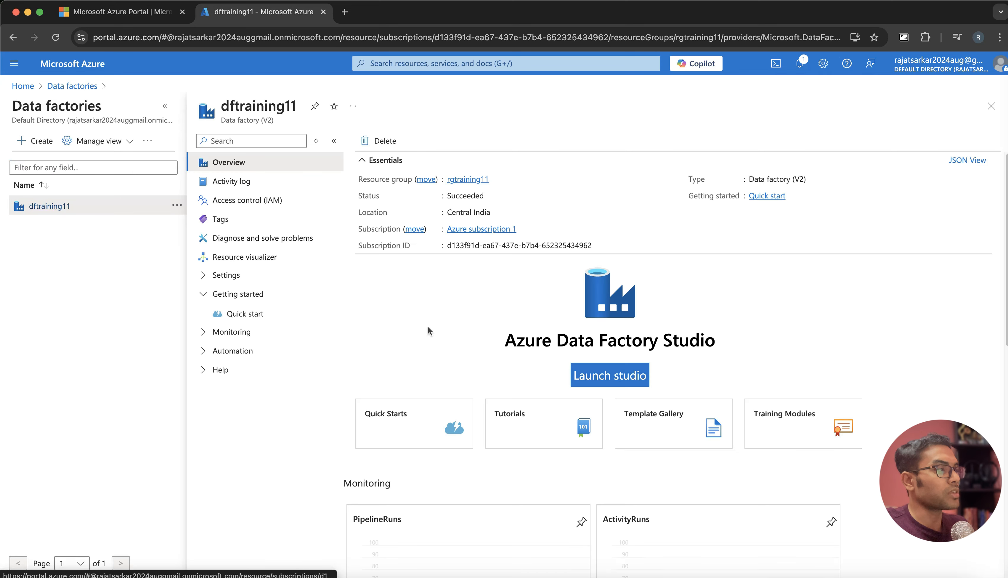
click(604, 377)
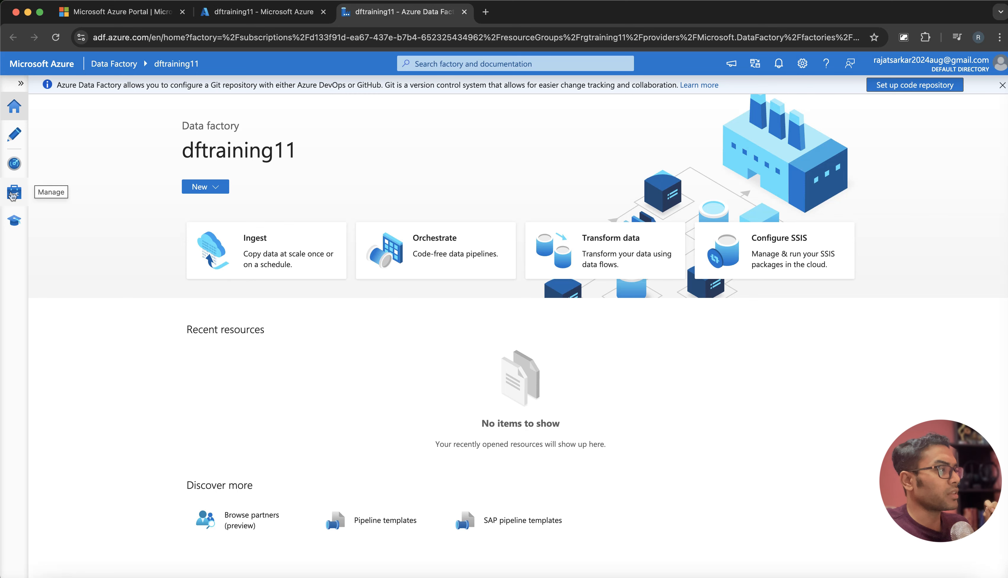
- Start a new linked service in the factory's management area, using Azure Blob Storage as the data store
click(14, 194)
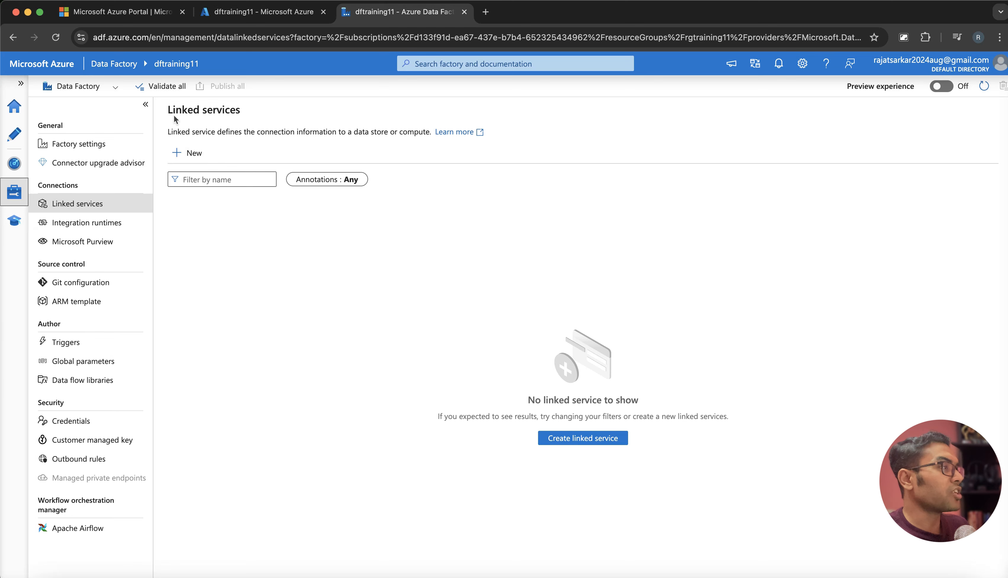
click(186, 153)
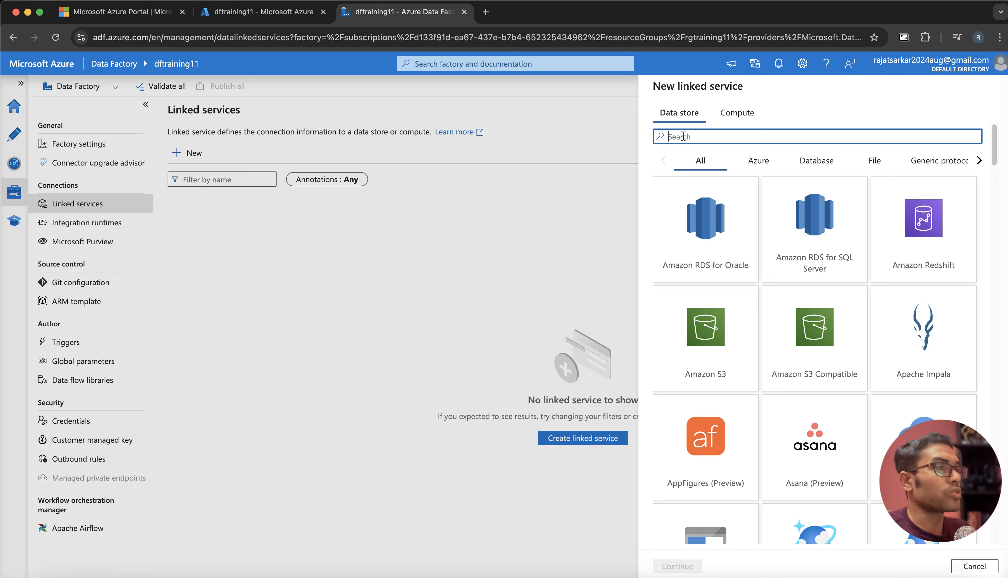
text(bol)
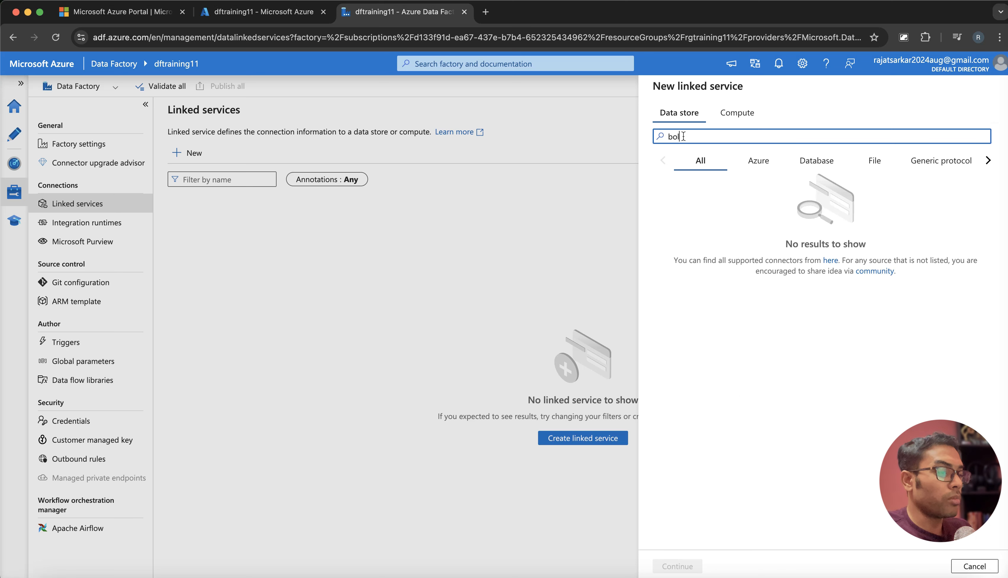
key(BackSpace)
key(BackSpace)
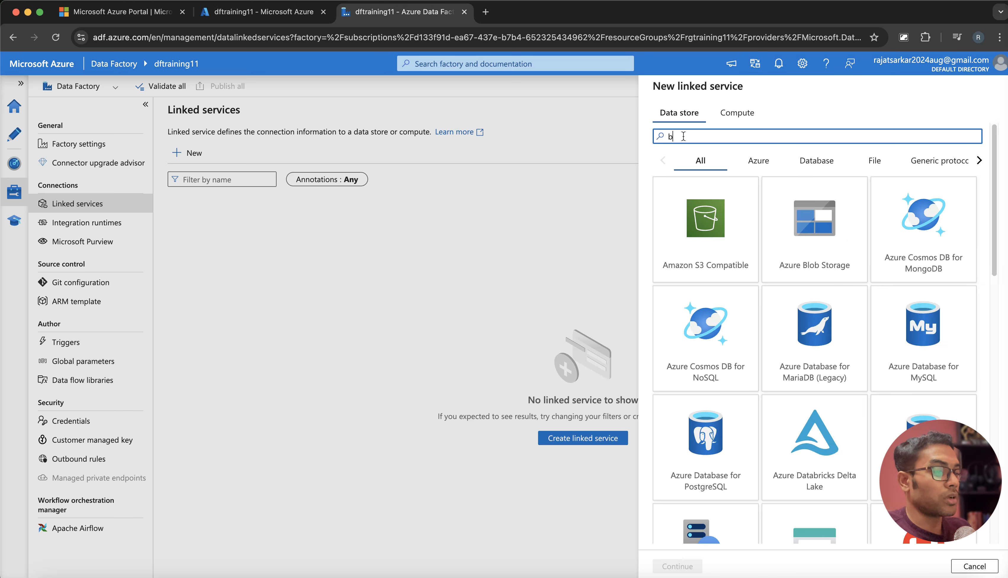
text(lob)
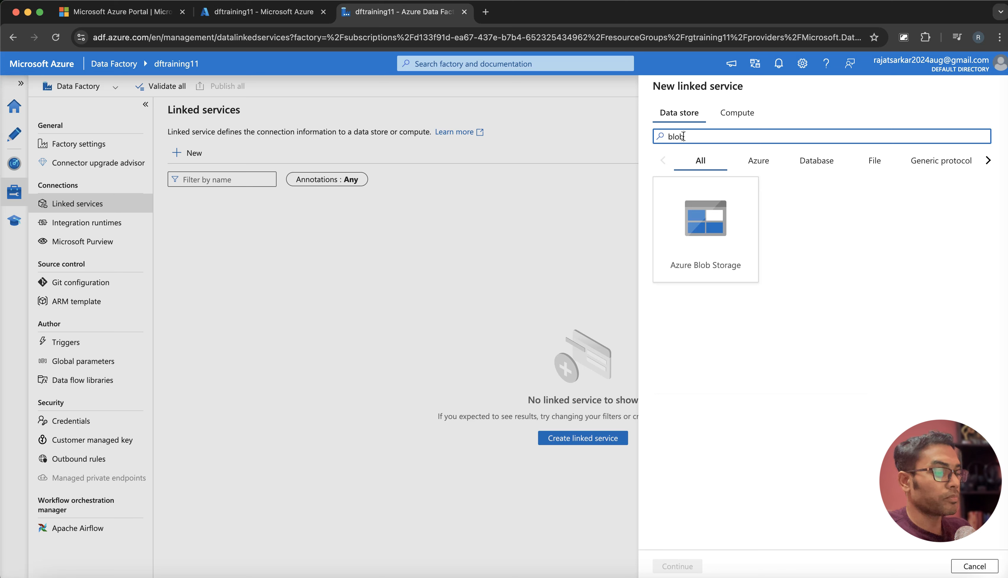
click(731, 230)
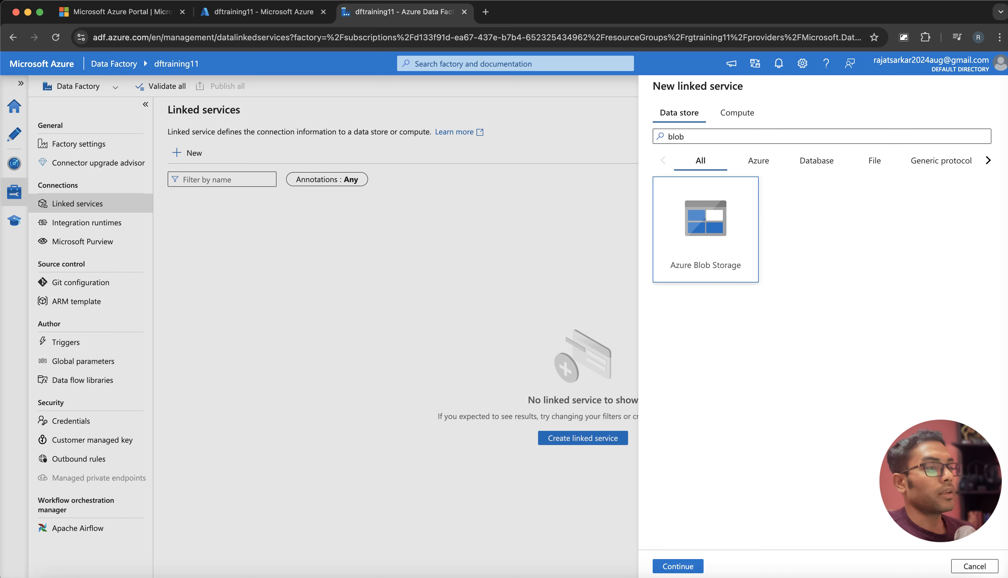
click(688, 568)
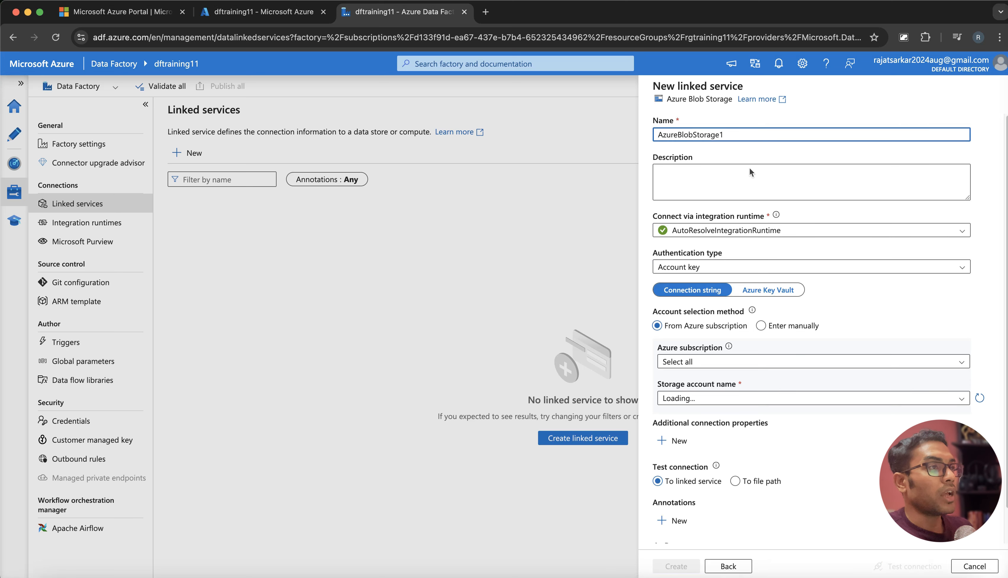
- Name the blob storage linked service ls_blob_source
drag(728, 131, 657, 135)
key(BackSpace)
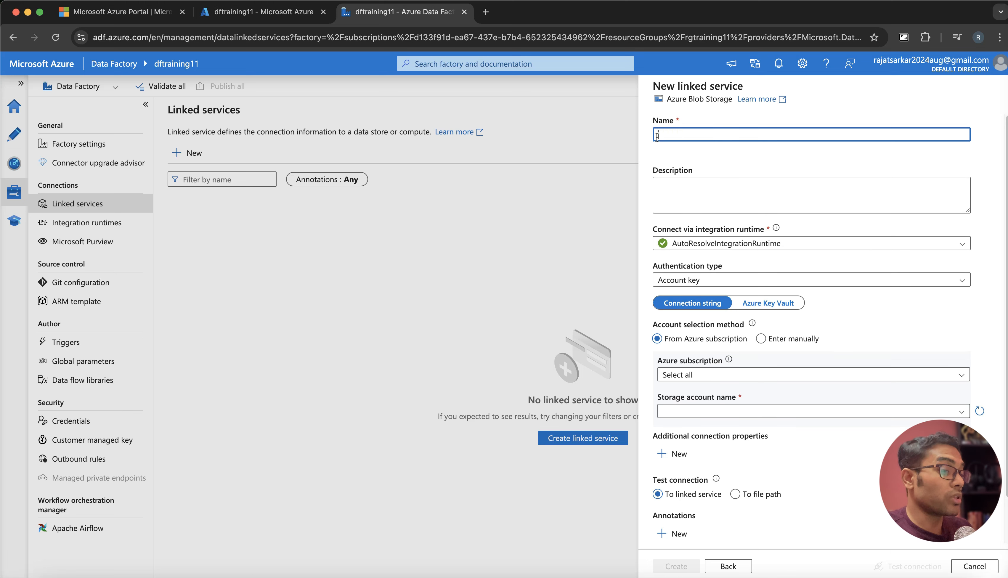
text(ls)
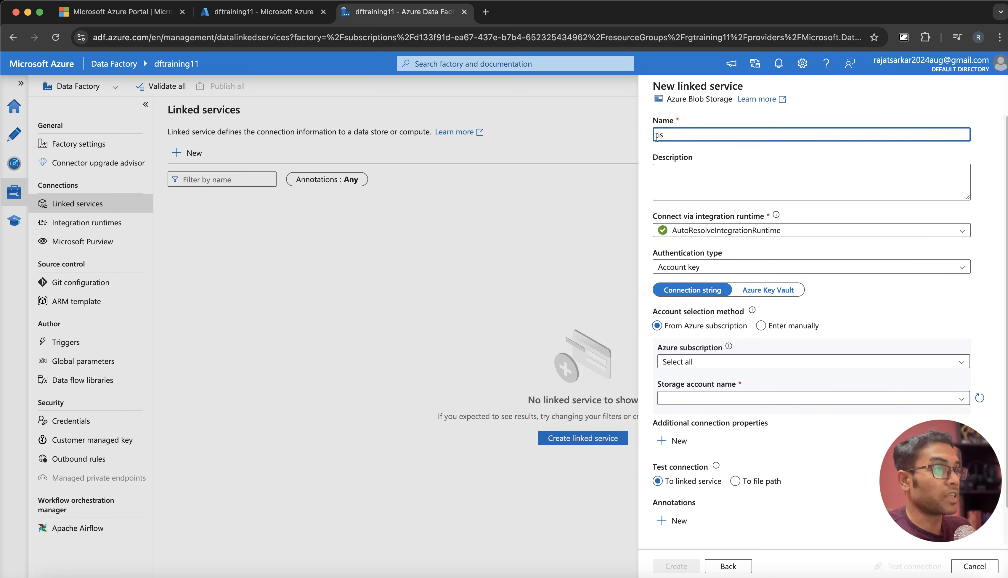
text(_)
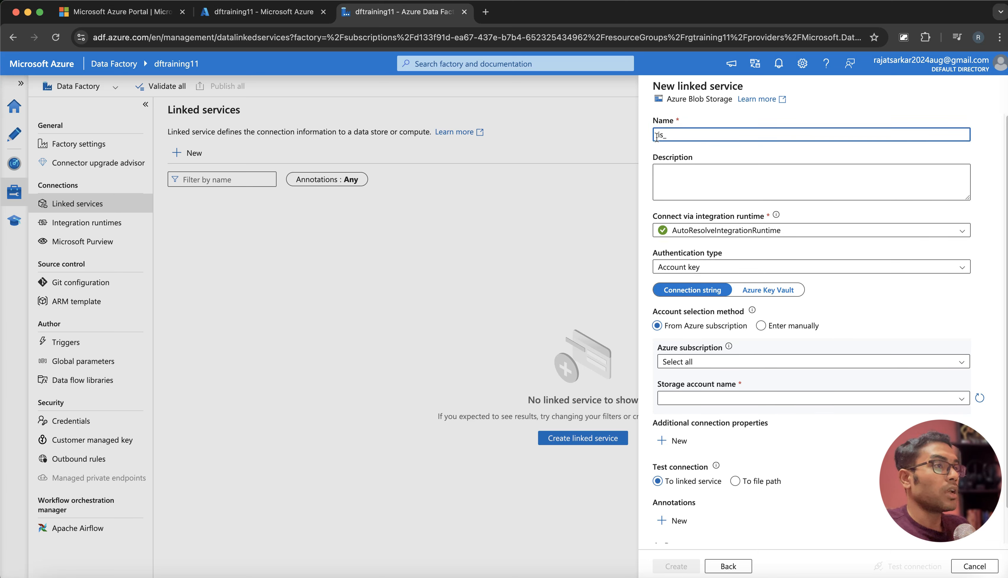
text(blob)
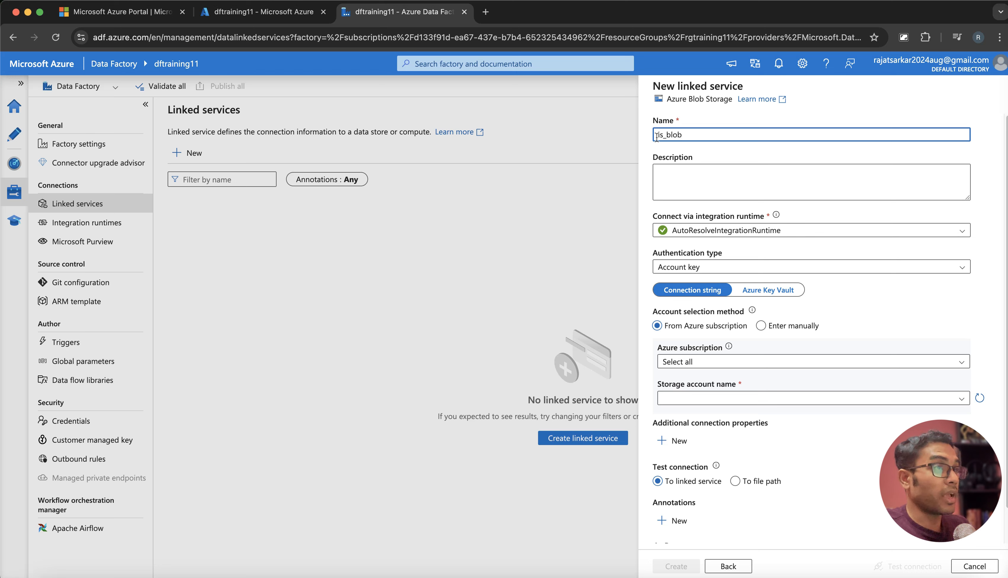
text(_sou)
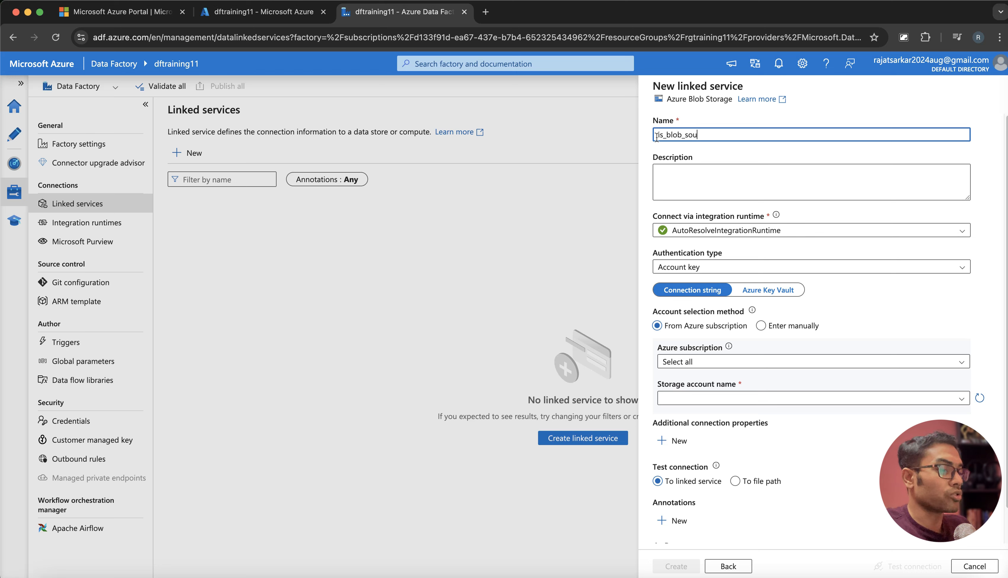
text(rce)
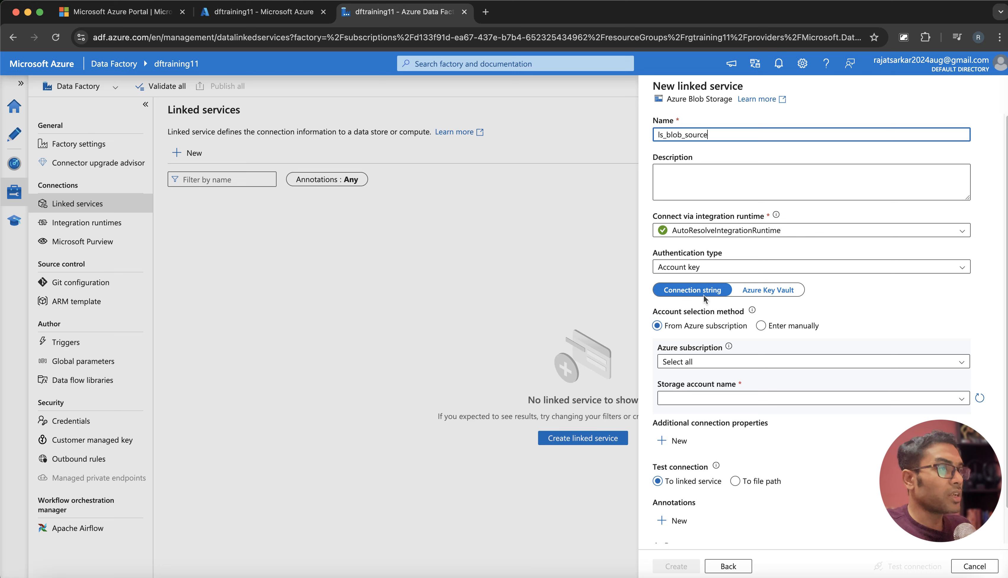
- Connect the linked service to storage account ttraining11blob in Azure subscription 1 and create it
click(698, 367)
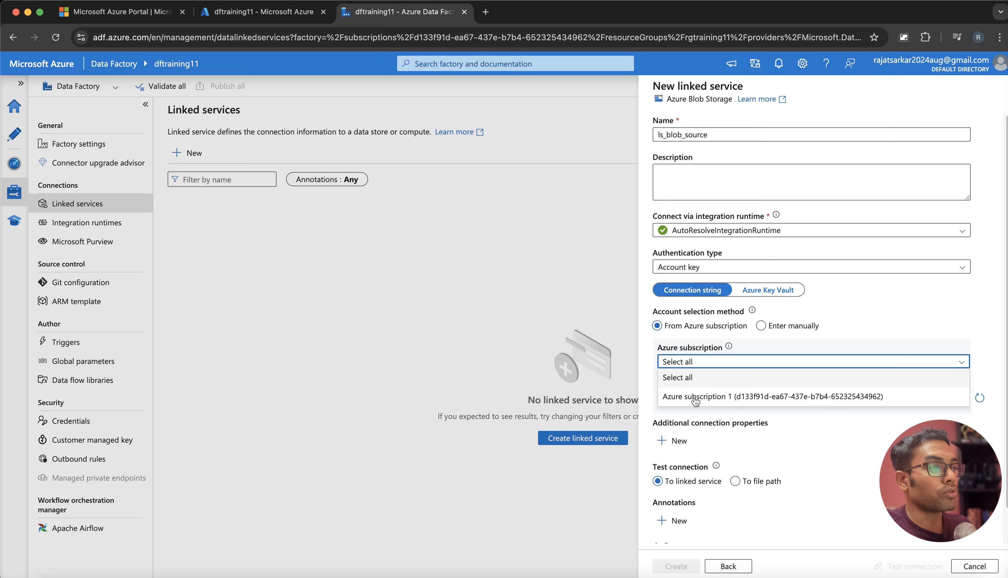
click(696, 397)
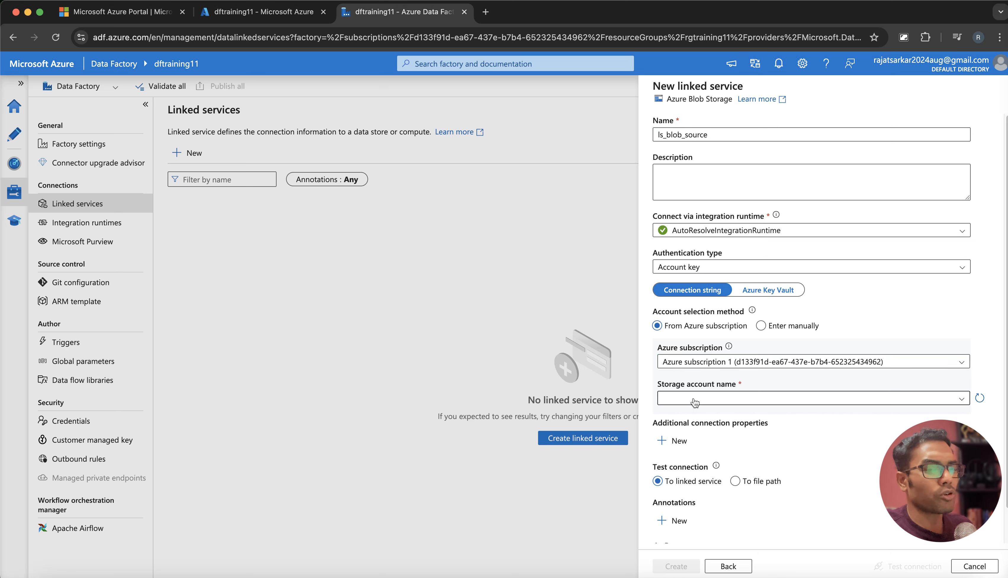
click(709, 400)
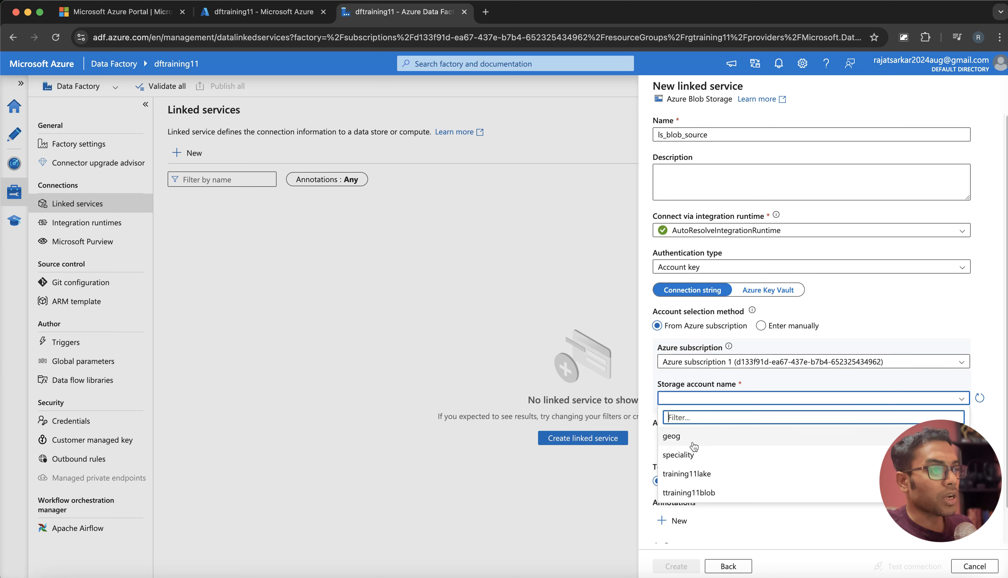
click(685, 476)
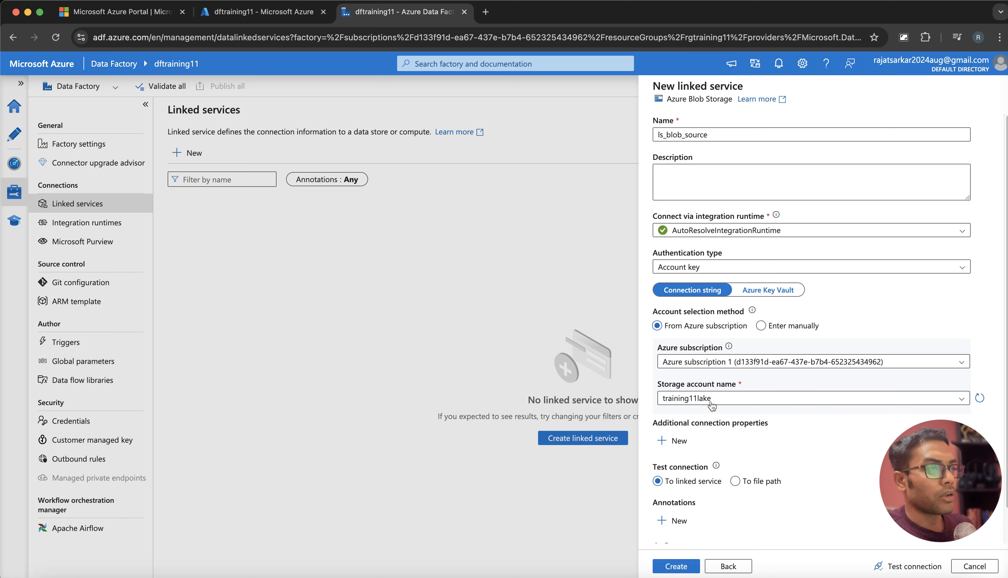
click(712, 405)
click(685, 491)
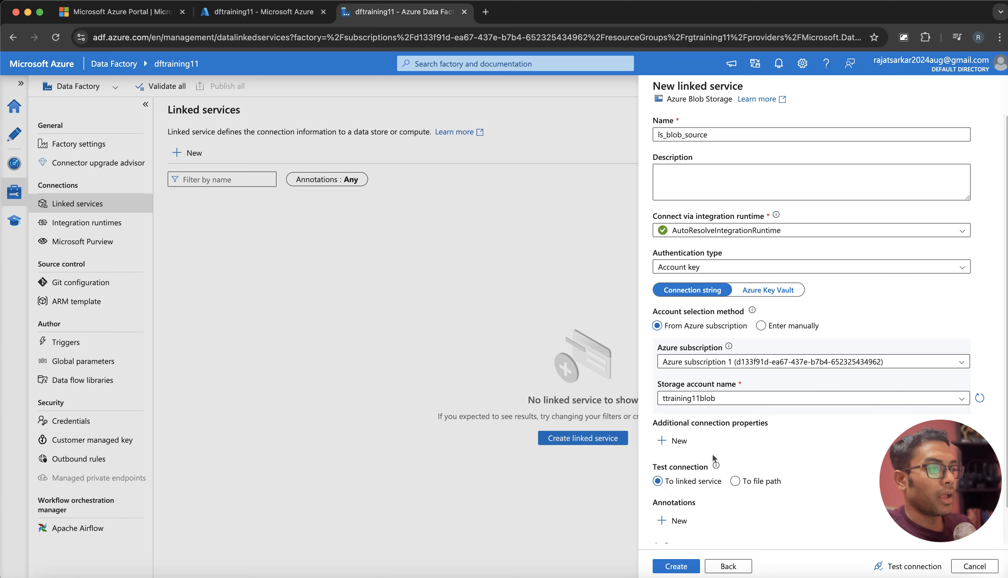
scroll(712, 454, down, 2)
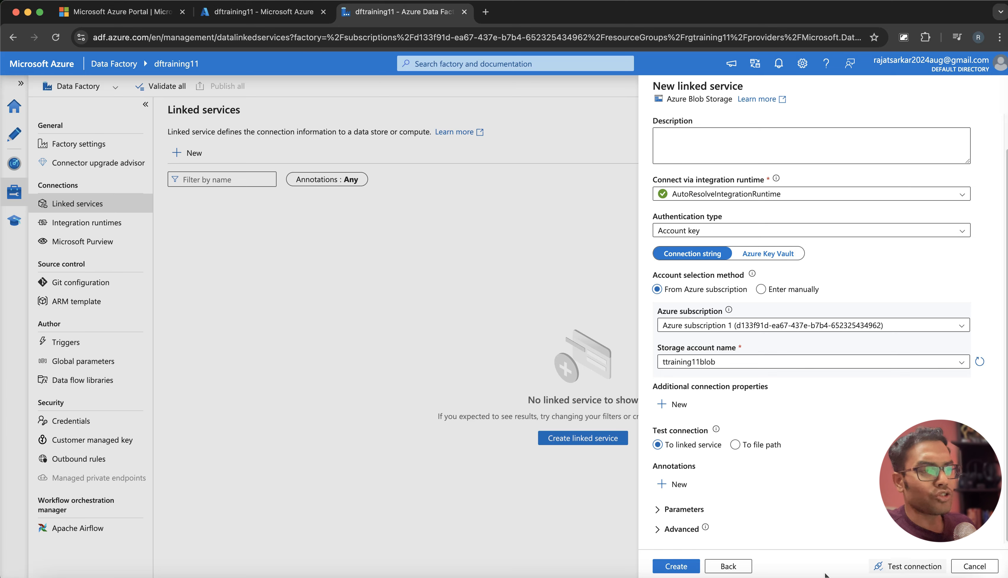
click(673, 567)
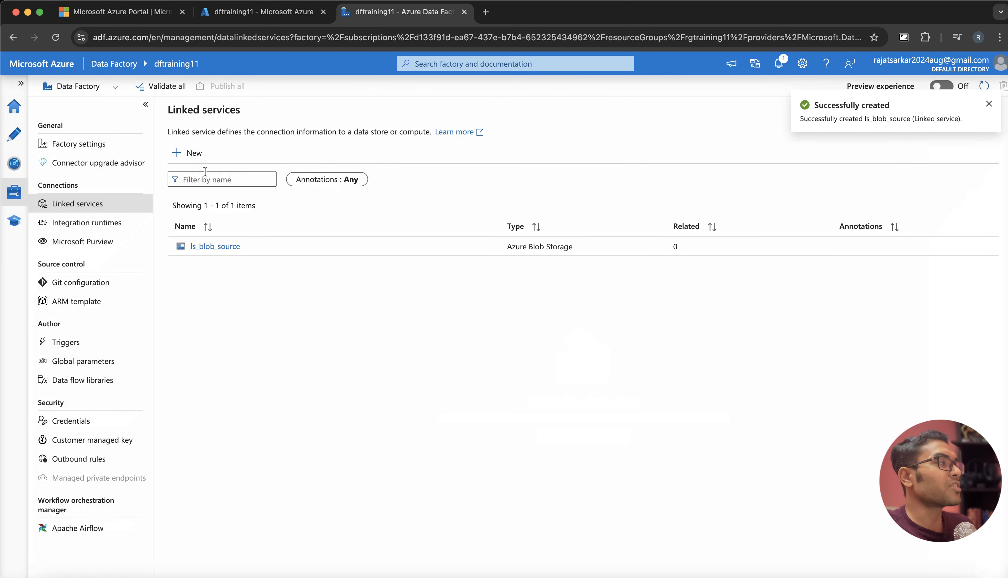
- Start another linked service with Azure Data Lake Storage Gen2 as the data store
click(184, 157)
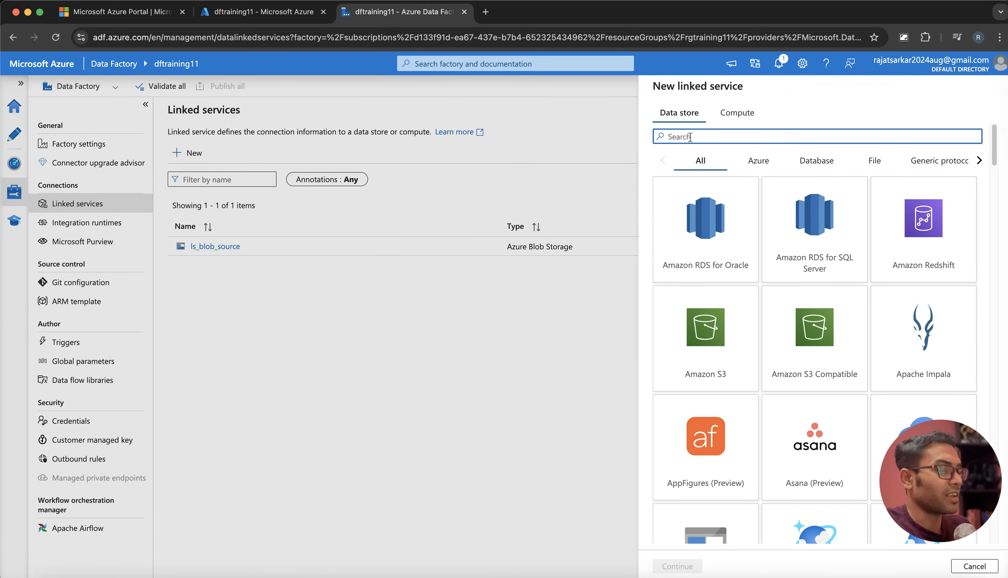
text(data)
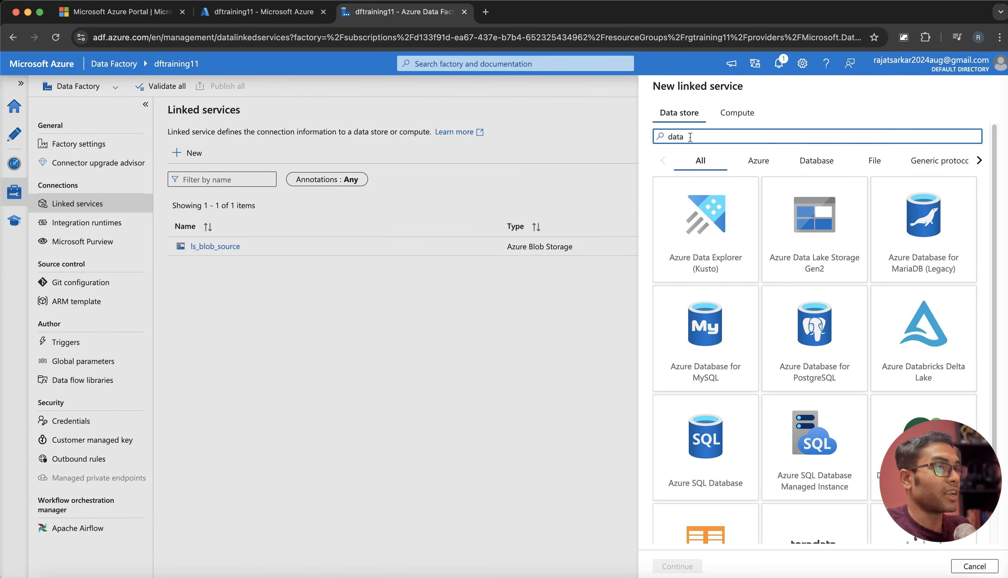
click(805, 244)
click(688, 567)
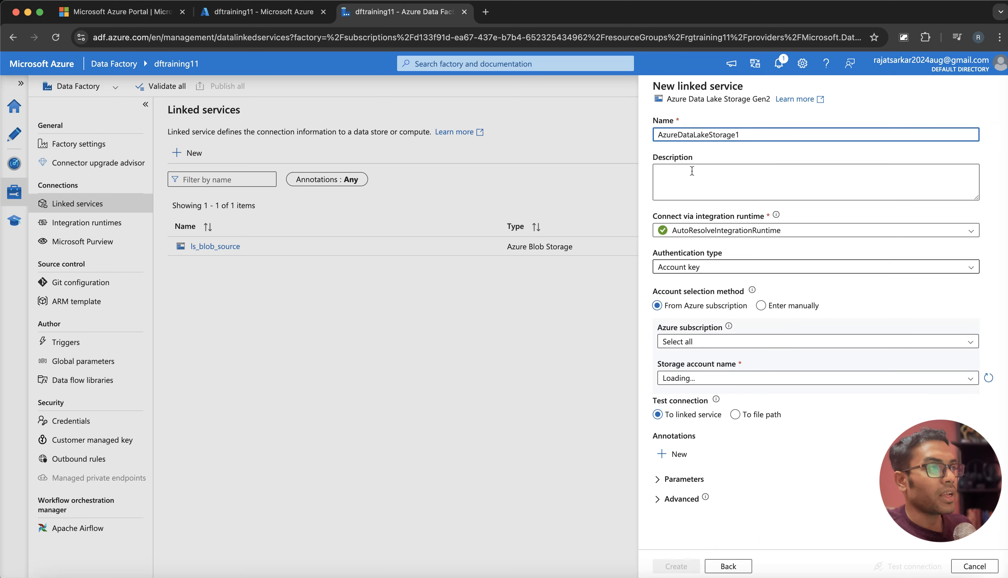
- Name the Data Lake Storage Gen2 linked service ls_lake_sink
drag(740, 135, 619, 129)
key(BackSpace)
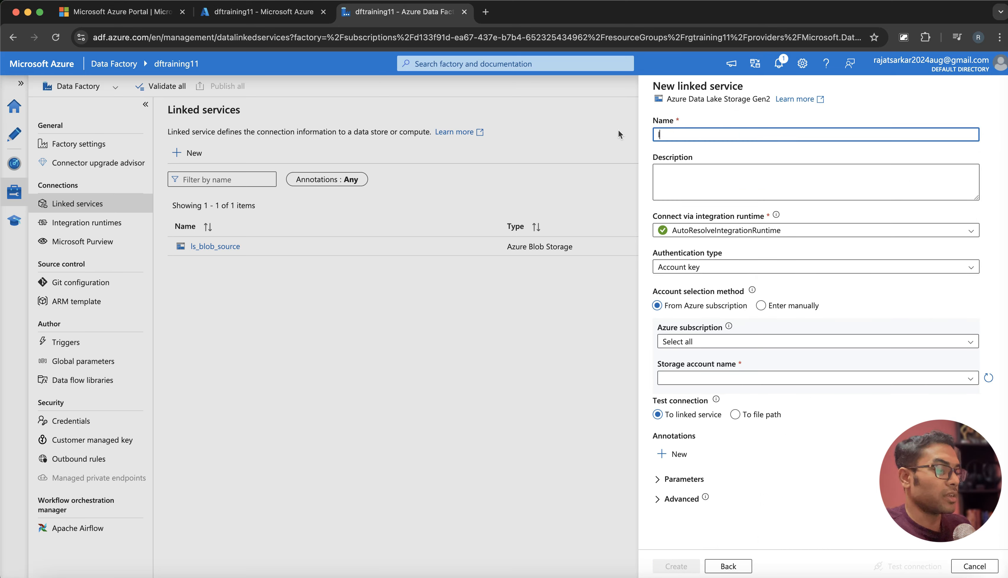
text(ls_)
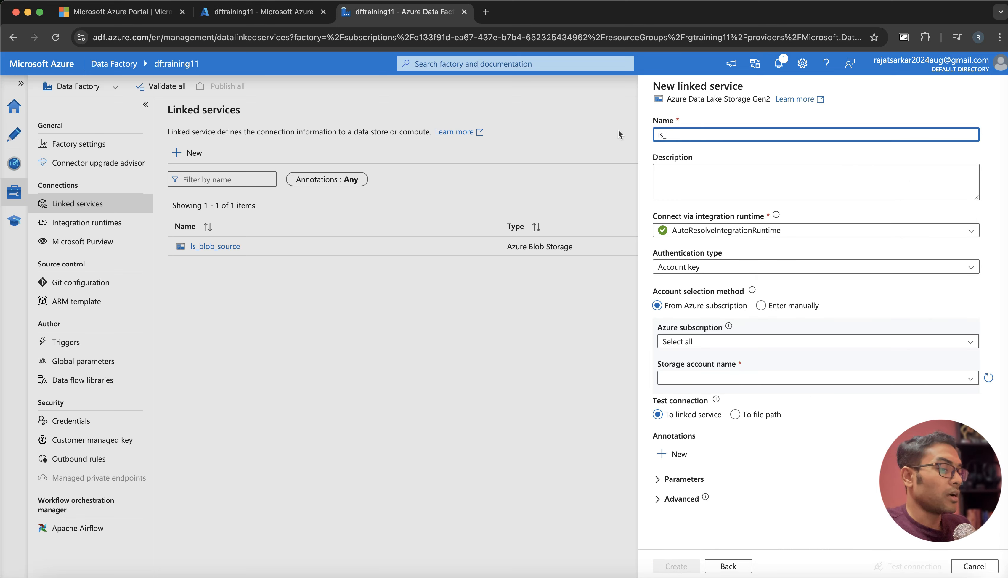
text(lake_)
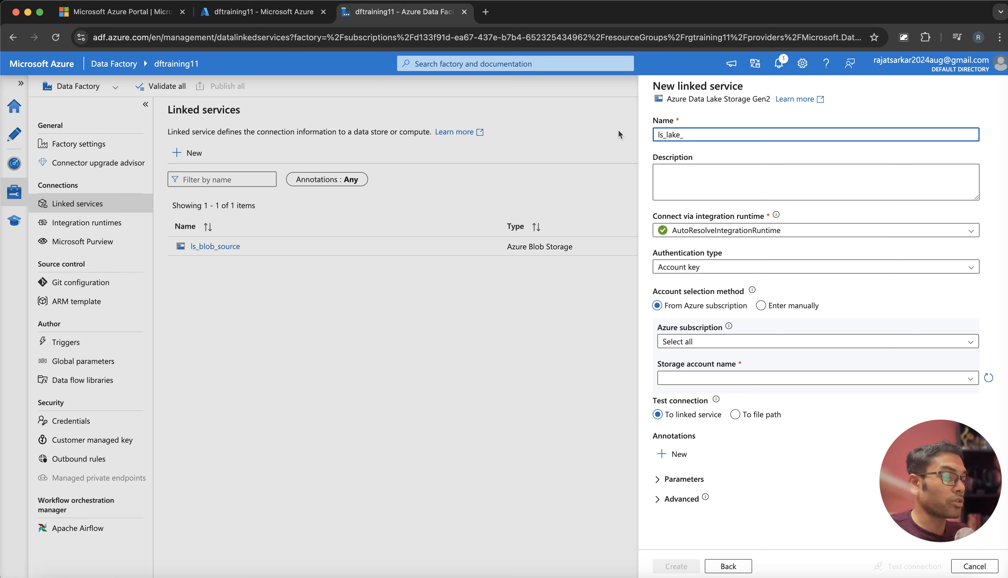
text(sink)
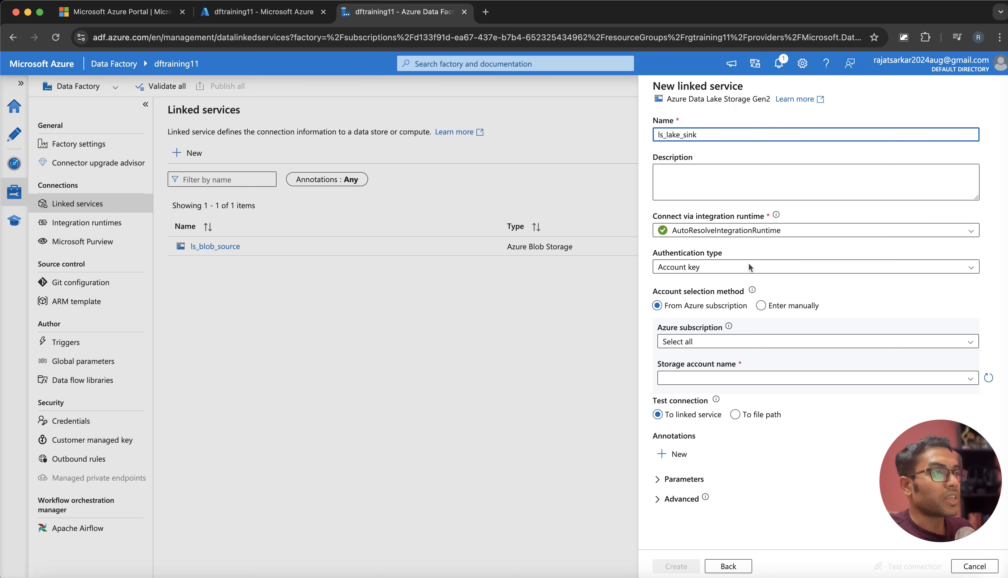
- Connect the linked service to storage account training11lake in Azure subscription 1 and create it
click(709, 312)
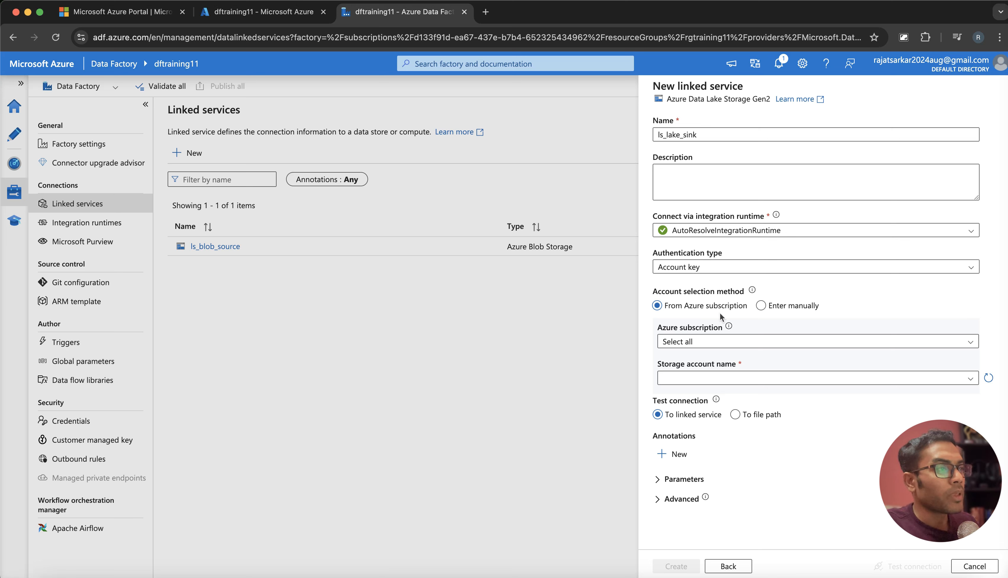
click(721, 346)
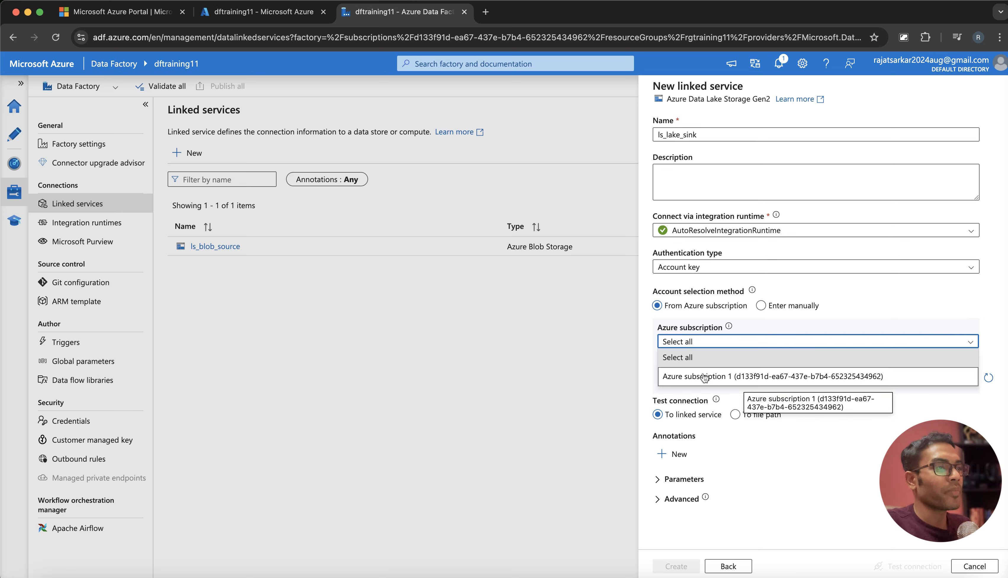
click(703, 377)
click(696, 380)
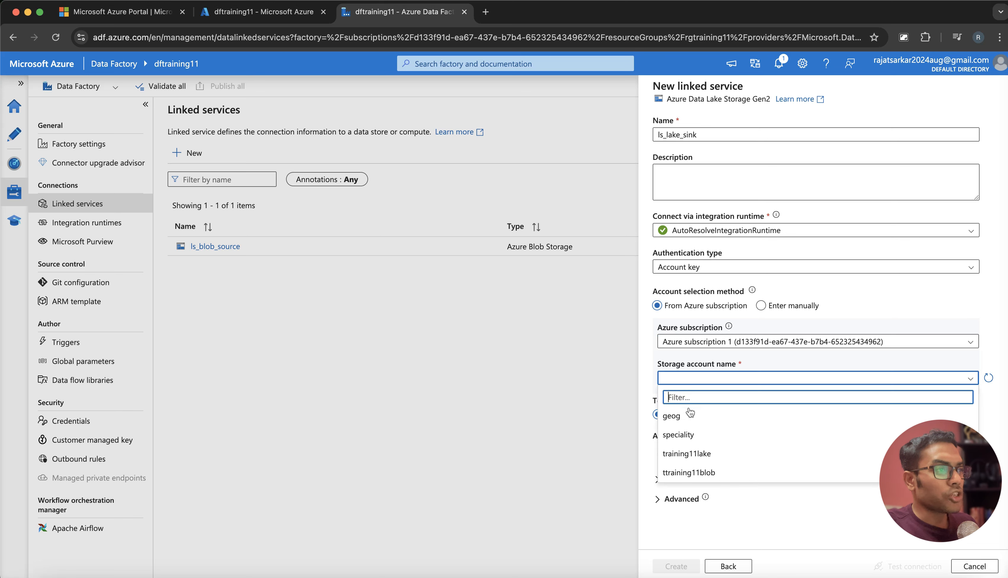
click(687, 454)
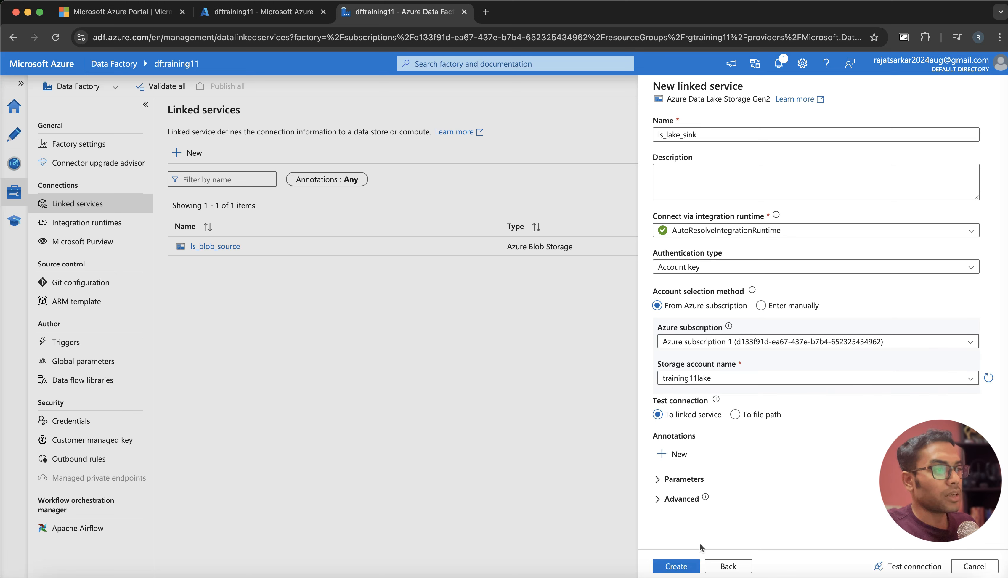
click(680, 567)
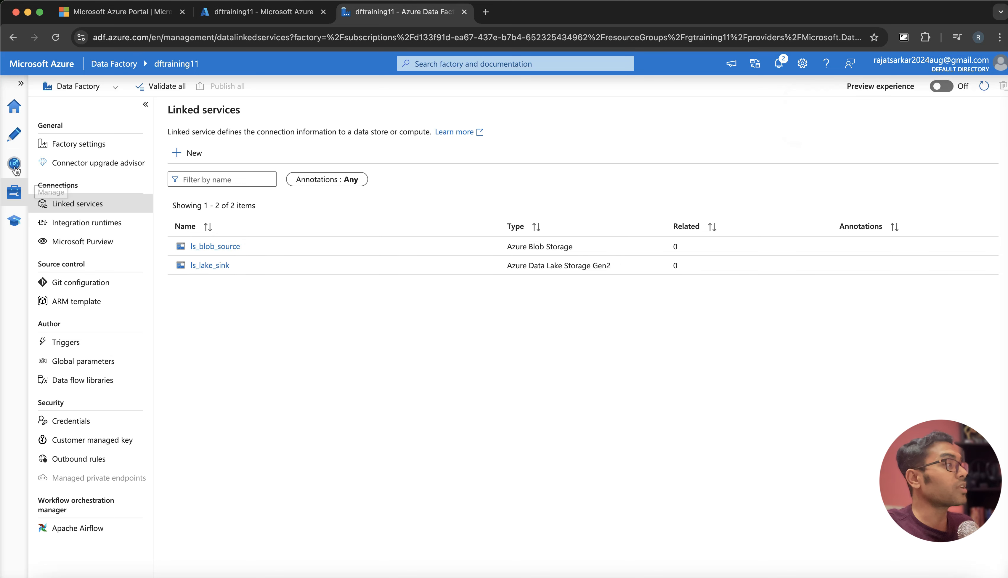
- Start a new dataset in the factory's authoring area
click(10, 138)
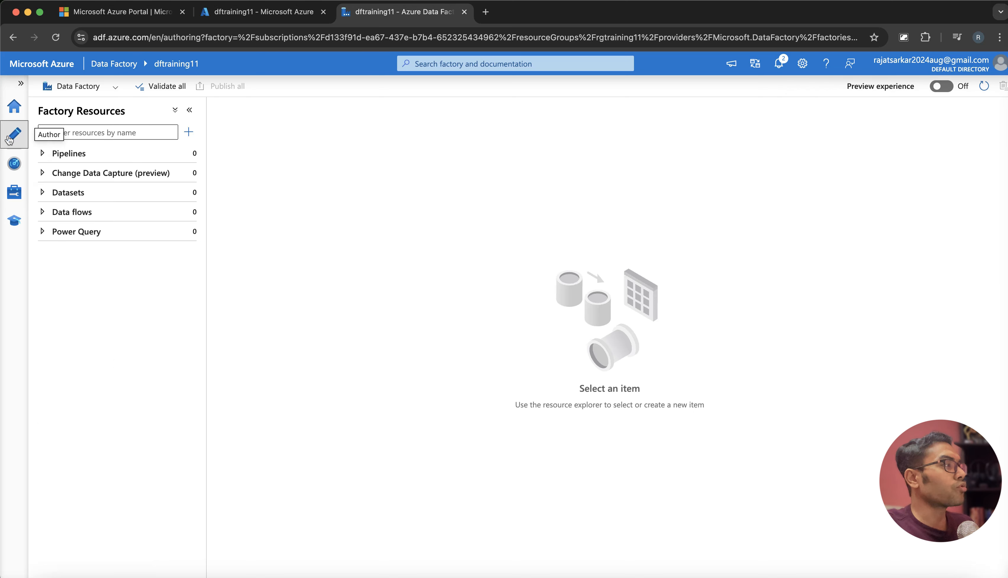
click(82, 196)
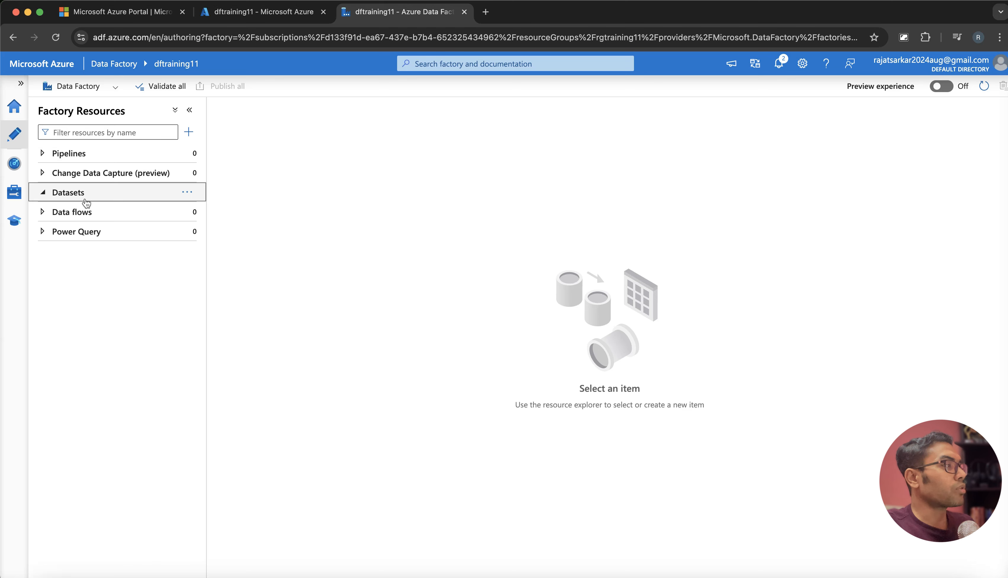
click(187, 192)
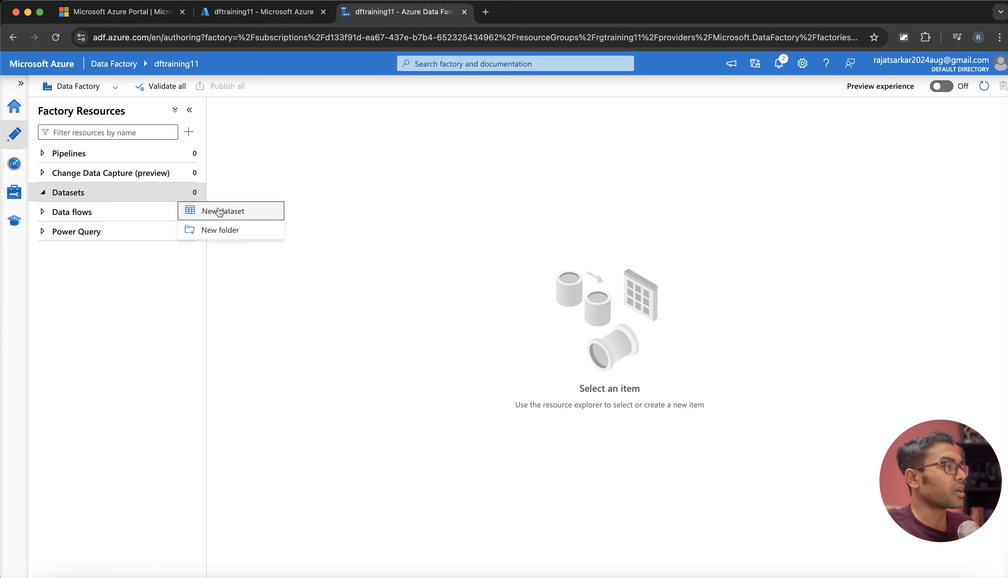
click(264, 211)
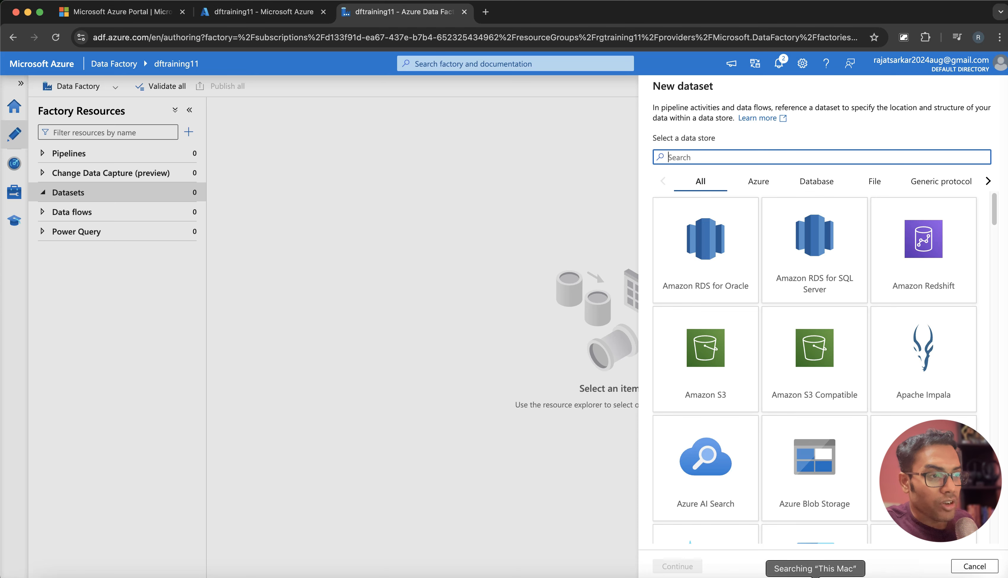
- Switch to Finder, open export.csv to examine its columns and rows, and return to the new dataset setup
click(816, 576)
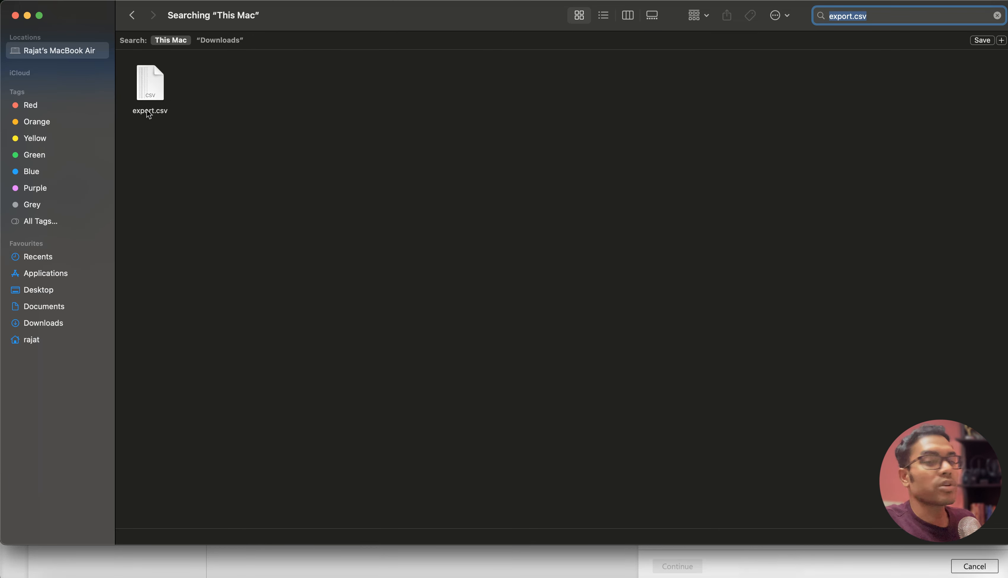
click(152, 85)
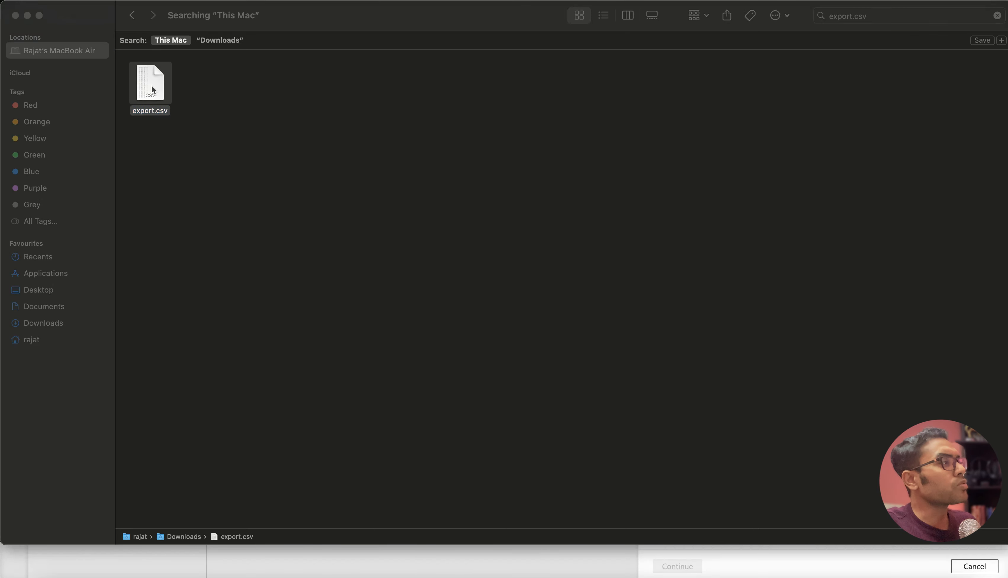
double_click(151, 85)
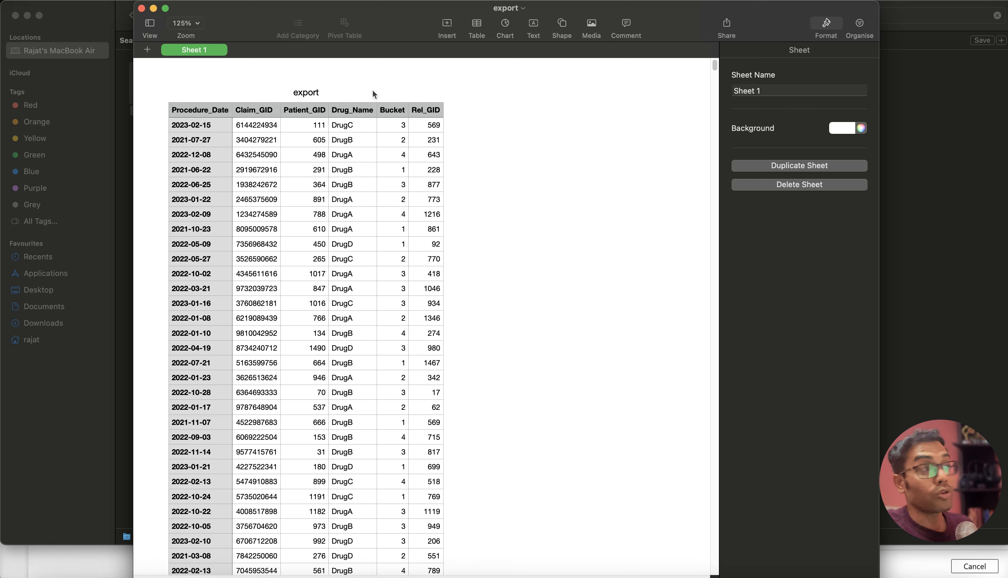
click(141, 8)
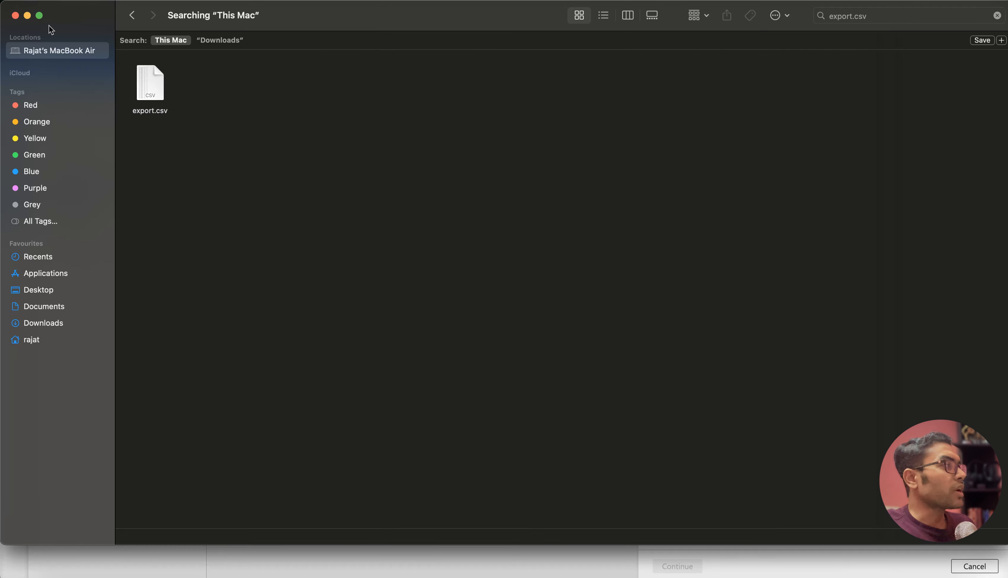
click(28, 16)
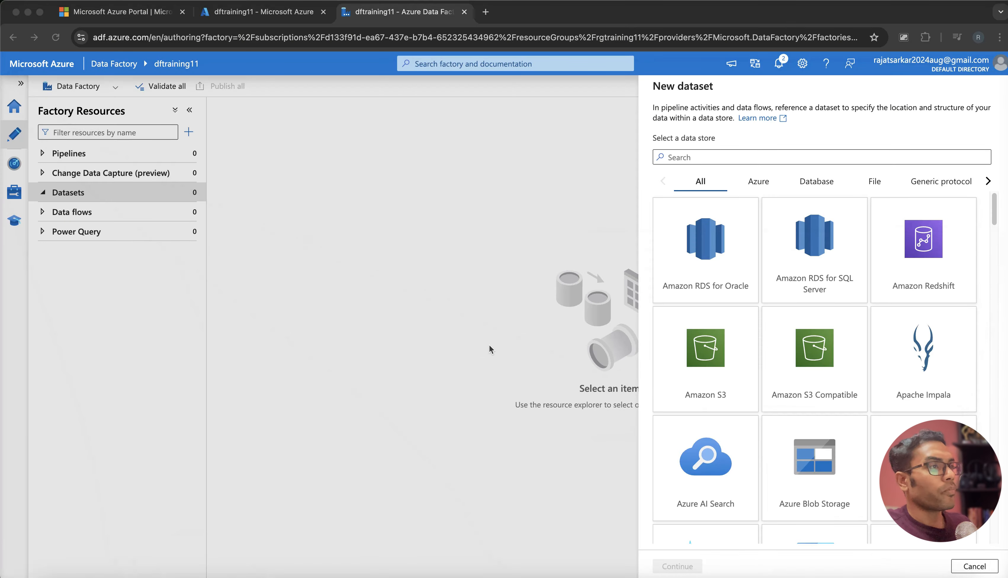
- Choose Azure Blob Storage as the dataset's data store and DelimitedText as its format
click(687, 158)
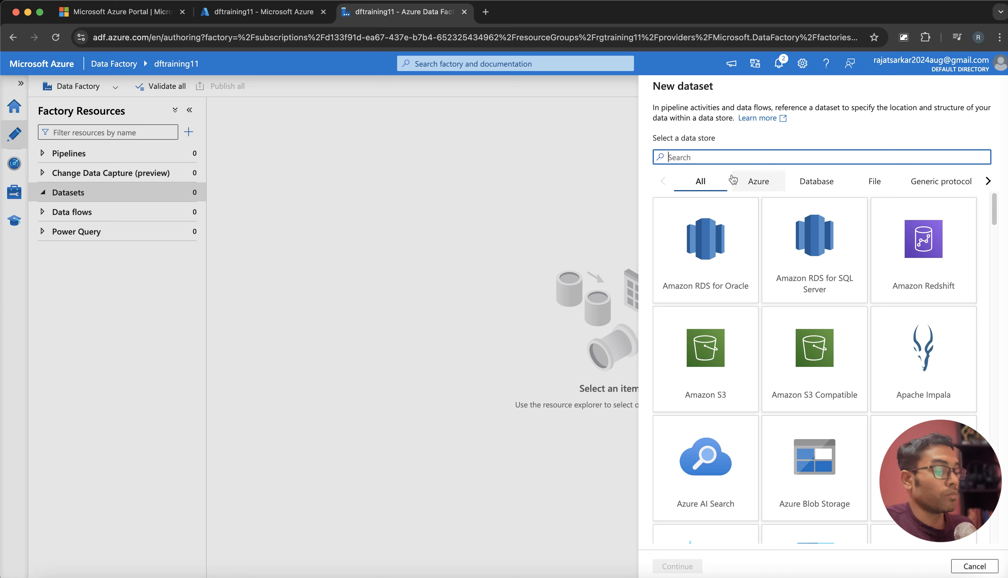
text(blob)
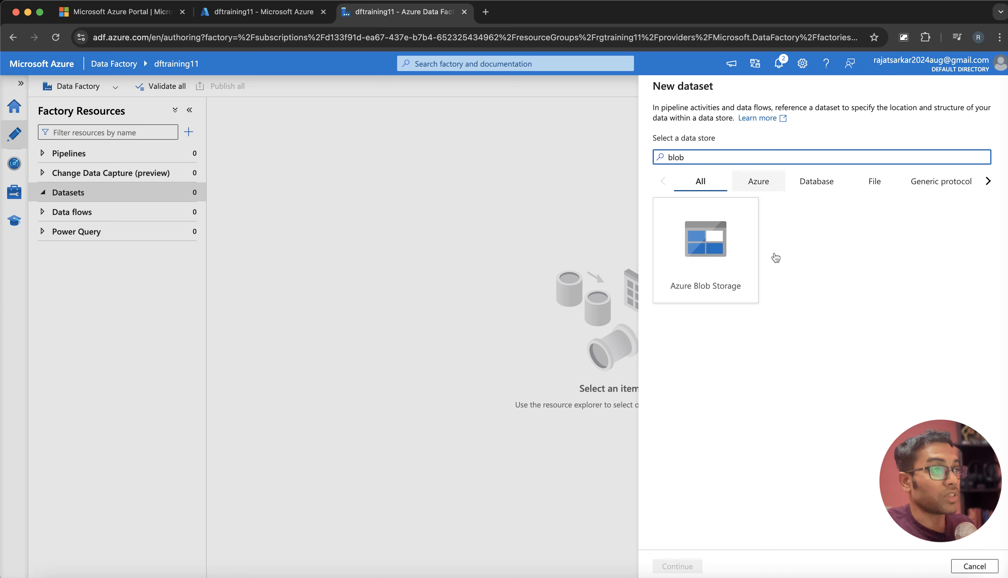
click(706, 259)
click(685, 569)
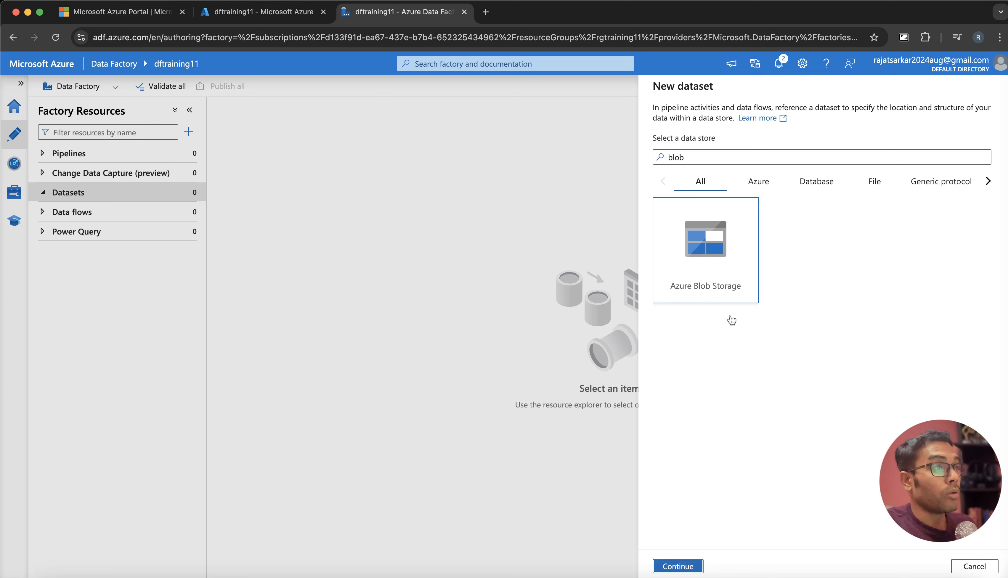
click(918, 199)
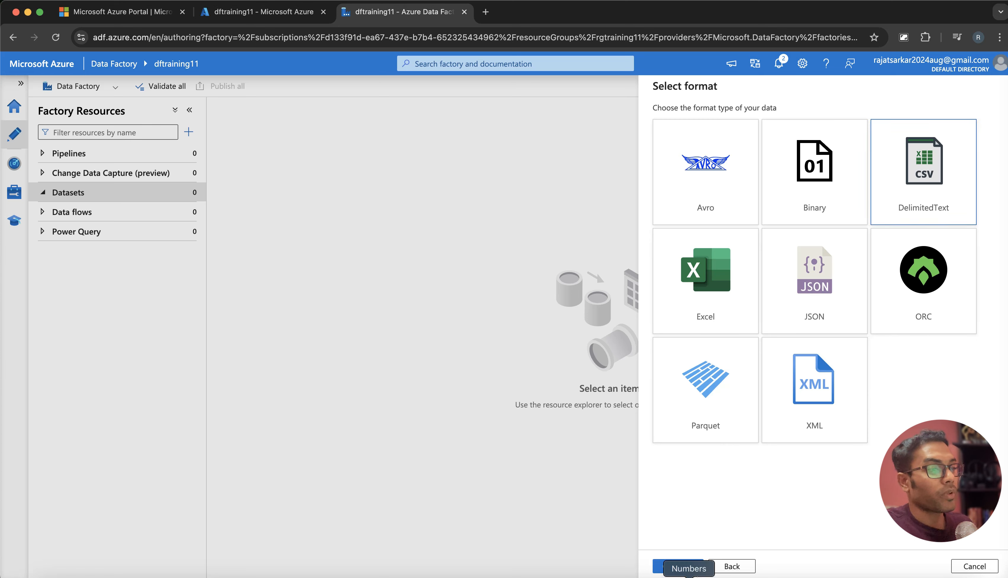
click(685, 567)
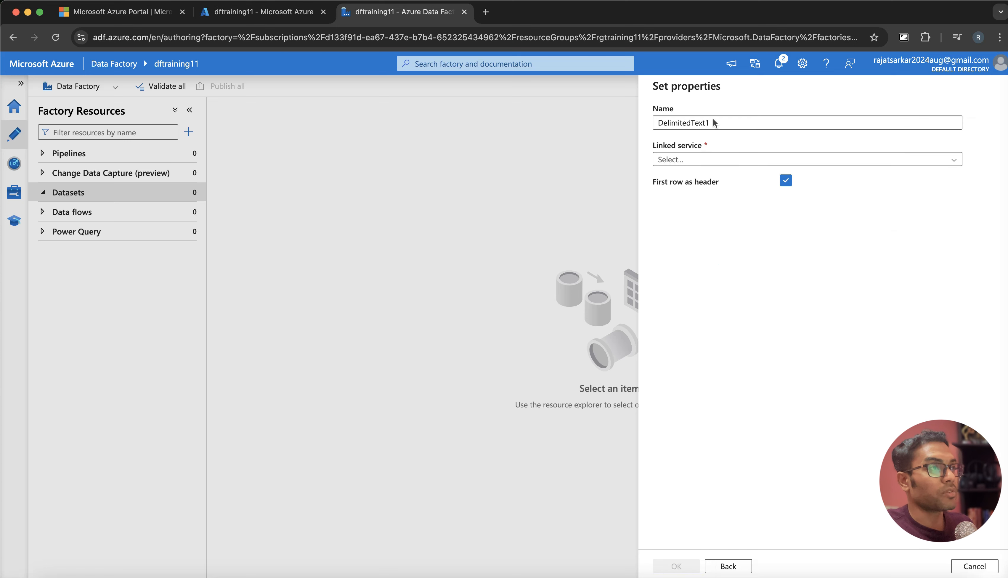
- Name the dataset ds_blob_source and assign it the linked service ls_blob_source
drag(719, 125, 642, 112)
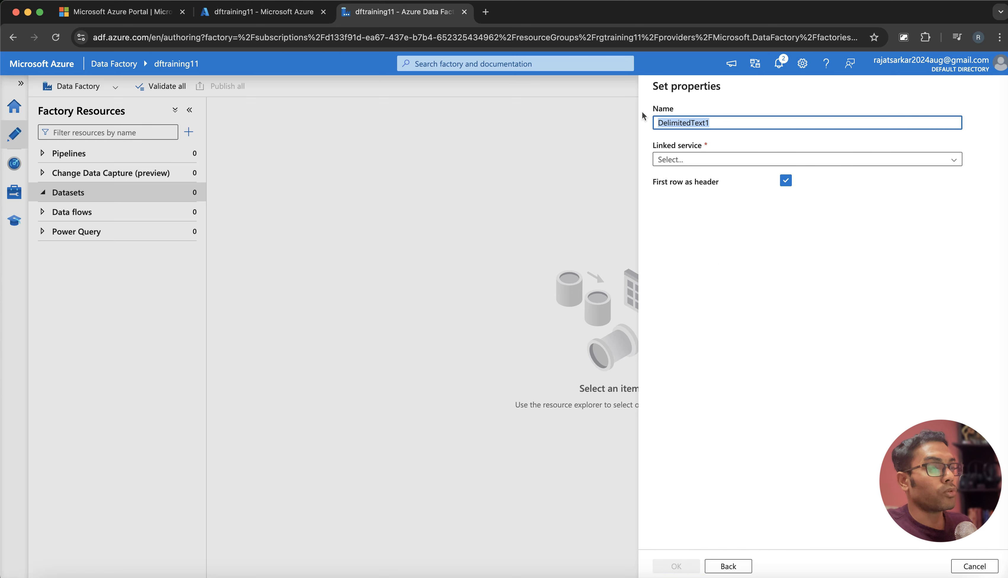
key(BackSpace)
text(ds_)
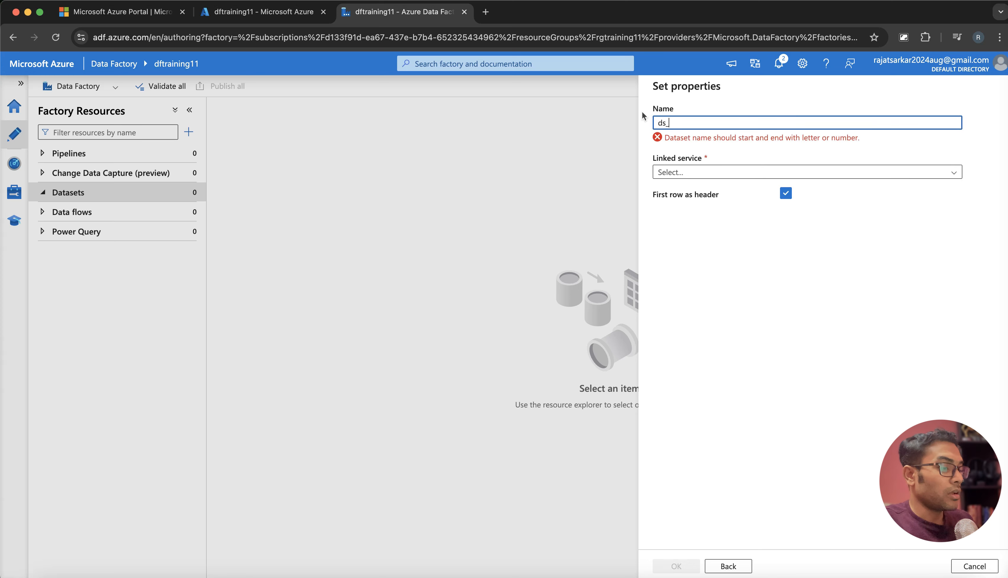
text(blob_source)
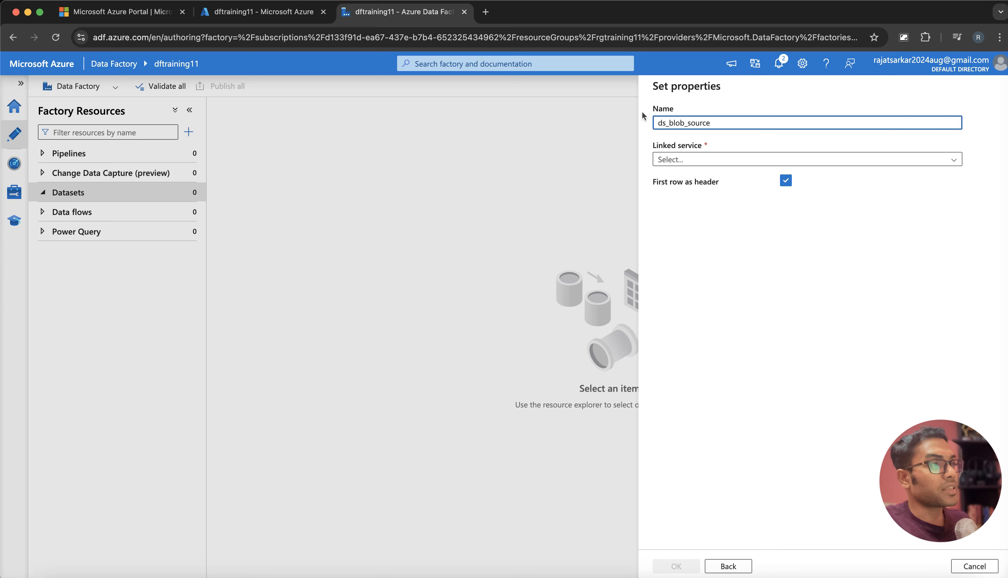
click(687, 161)
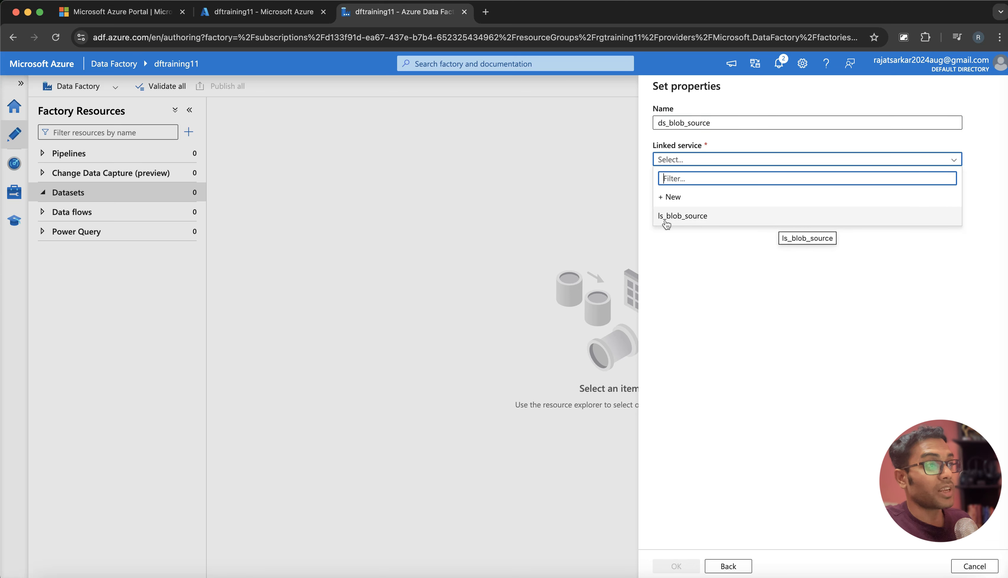
click(692, 216)
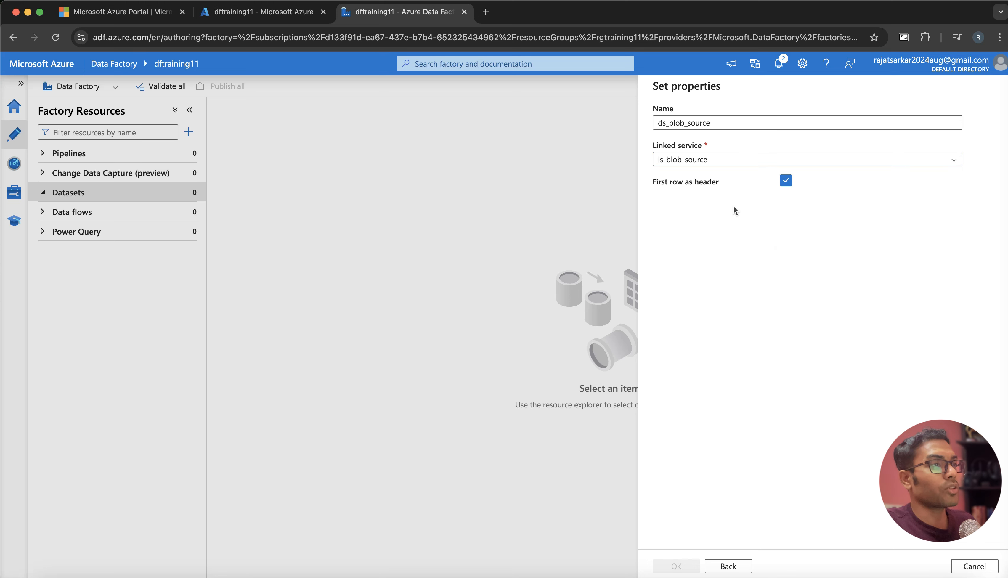
- Set the dataset's file path to the input container and create the dataset
click(972, 196)
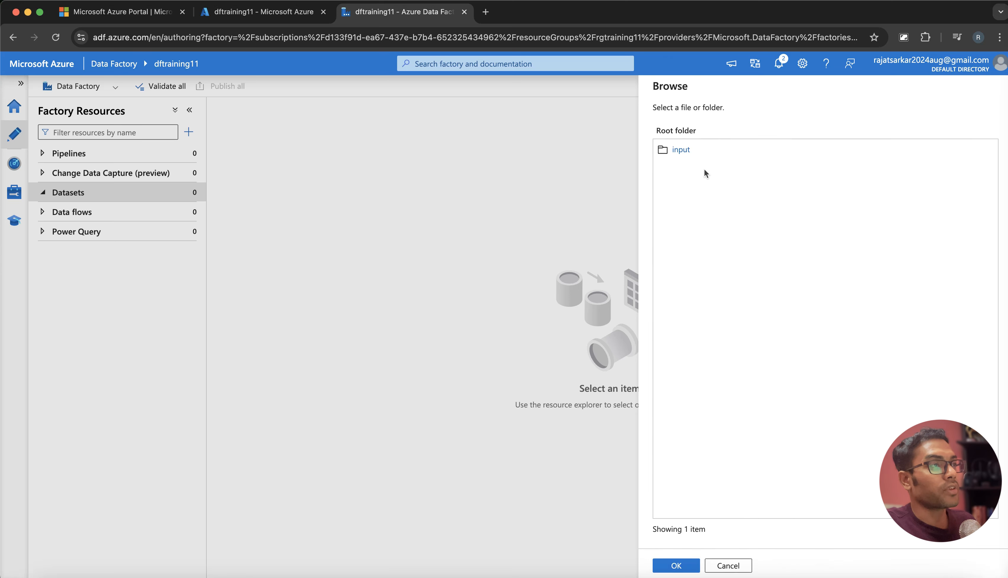
click(682, 149)
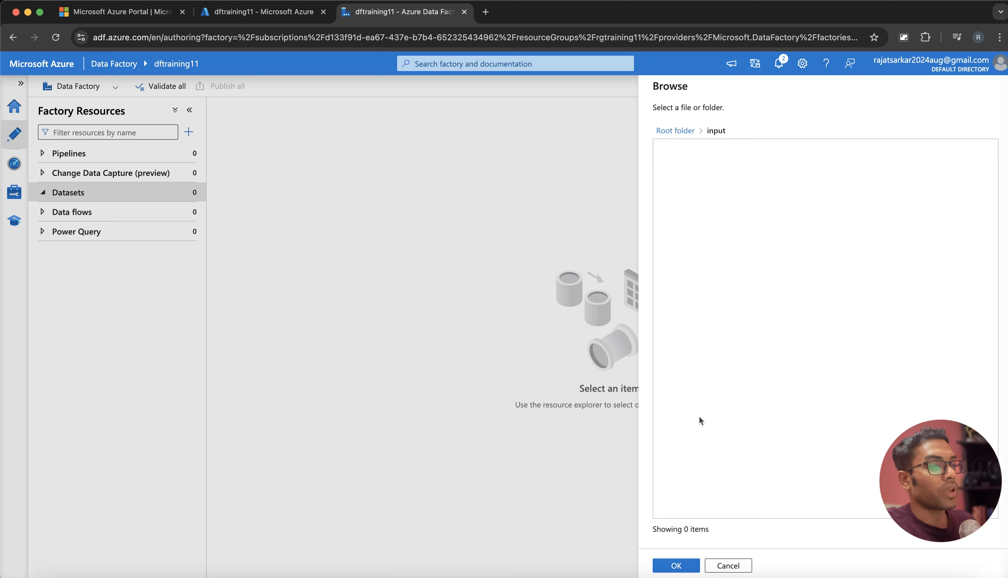
click(676, 566)
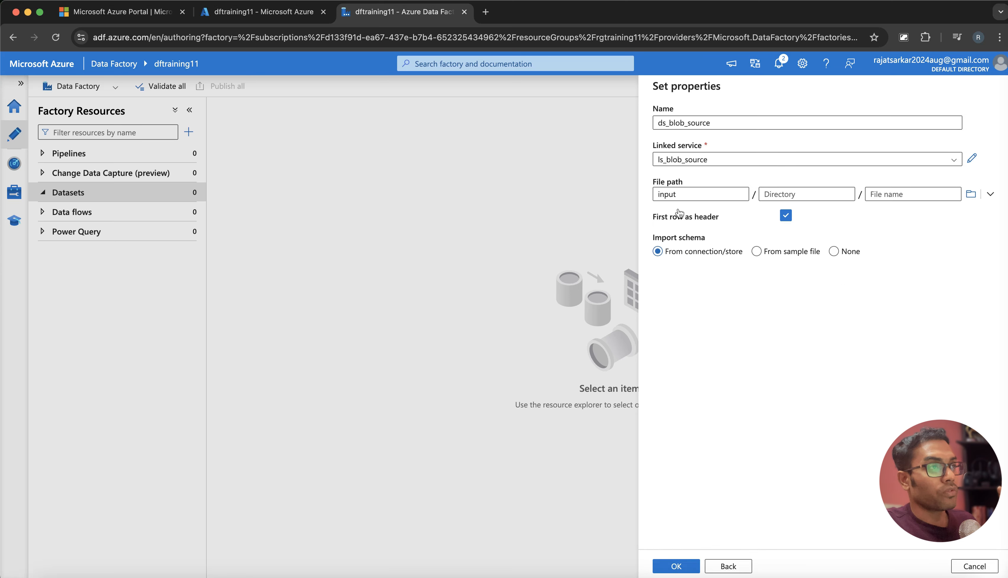
drag(680, 194, 655, 195)
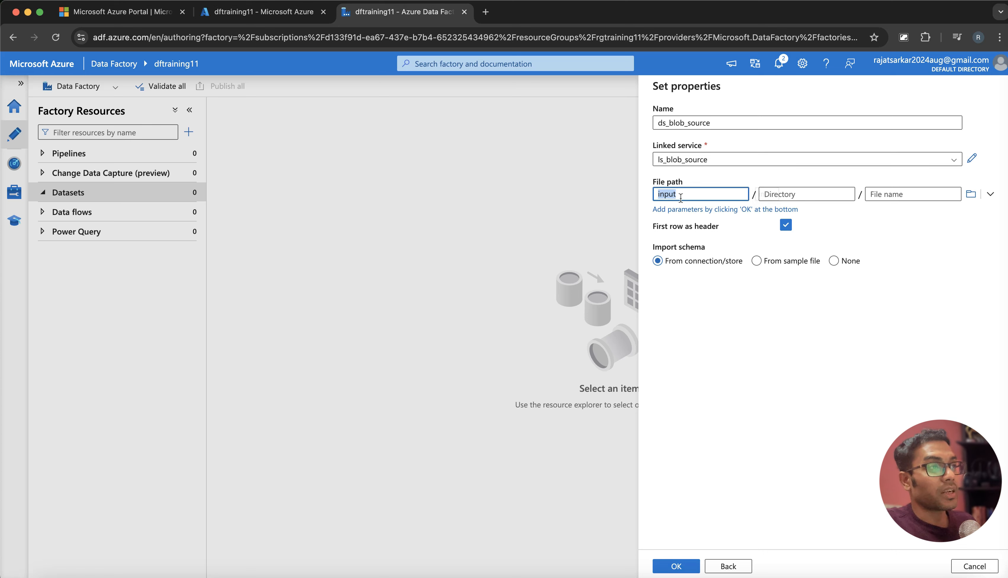
click(736, 336)
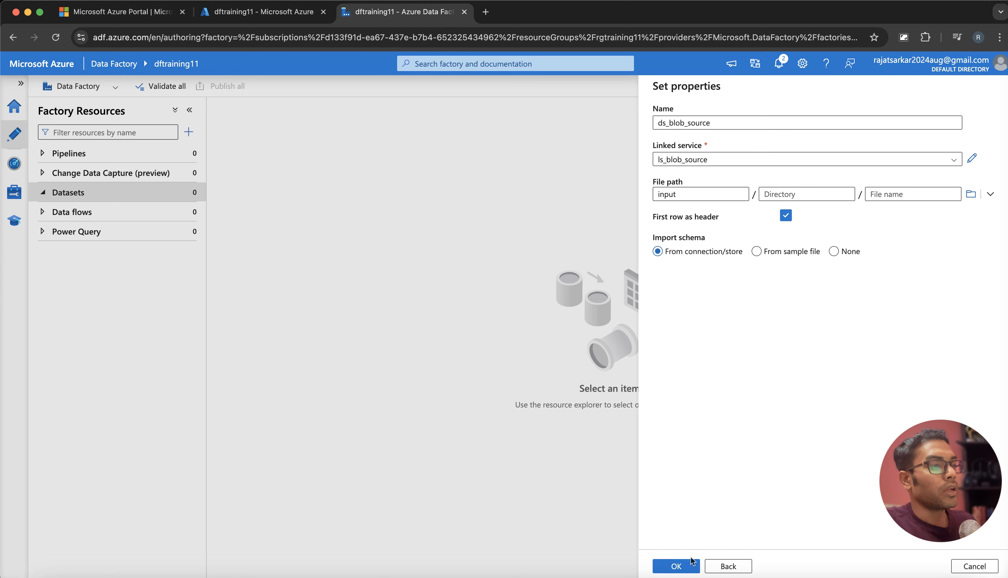
click(685, 566)
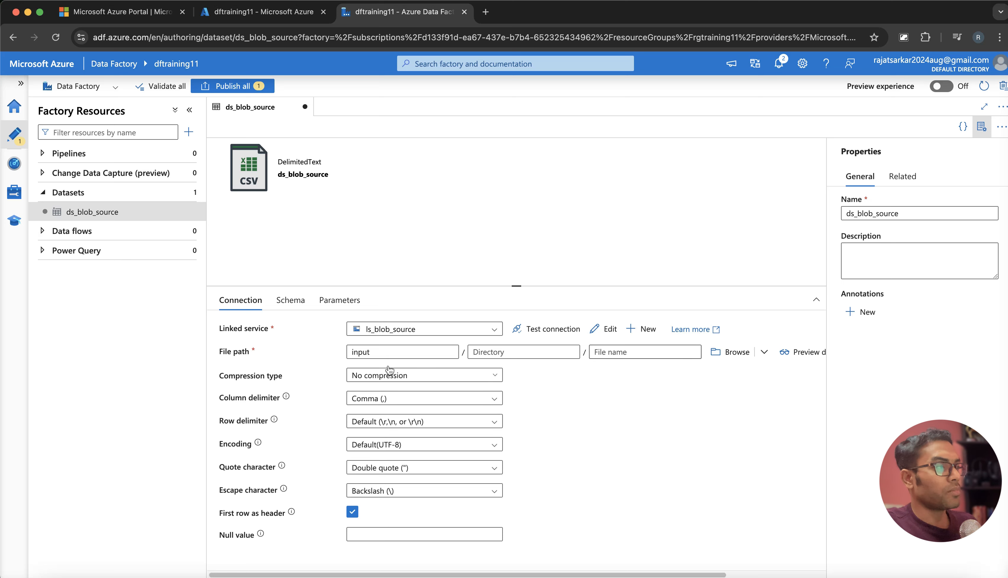
click(606, 351)
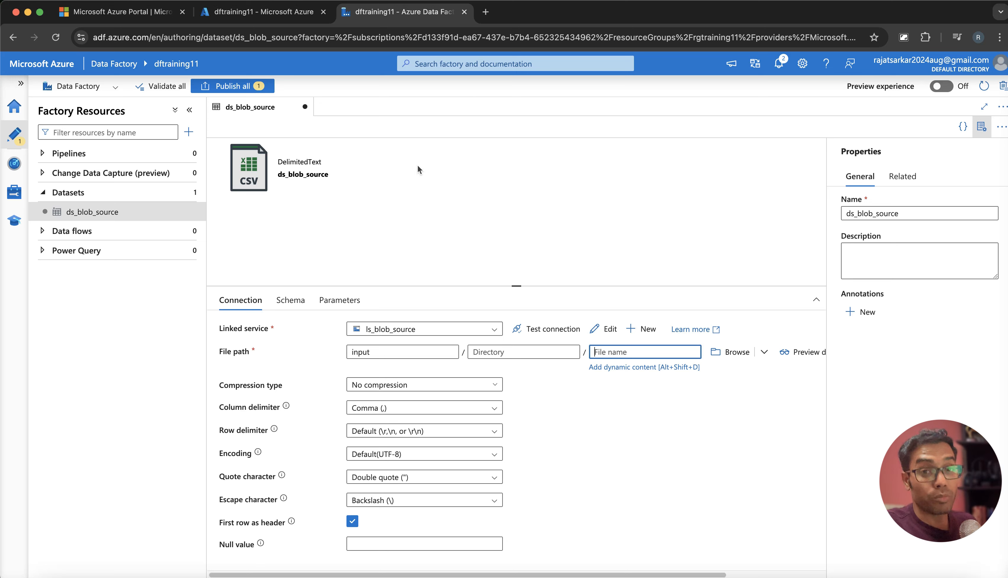
- Switch to the Azure portal and open the input container of the ttraining11blob storage account
click(264, 12)
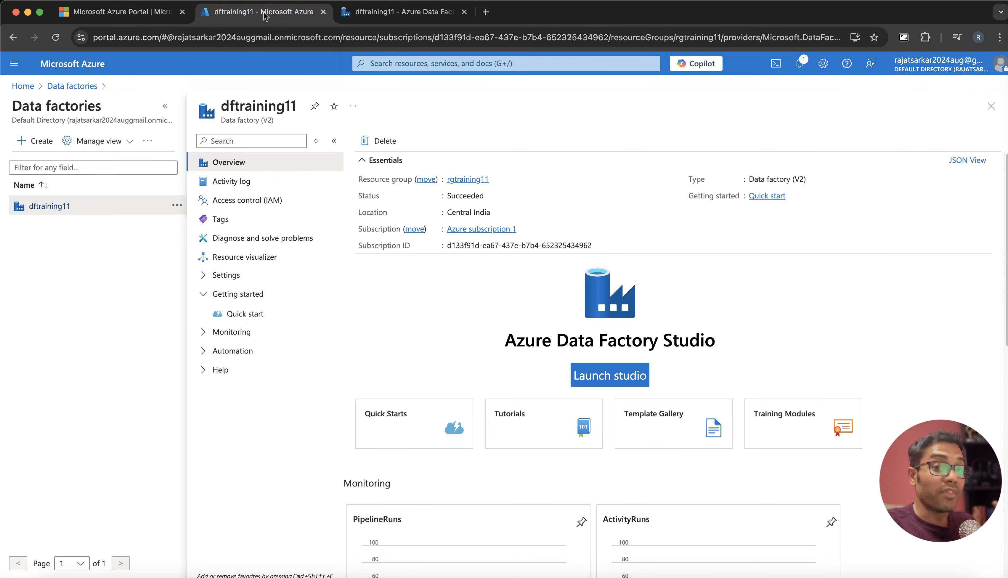
click(73, 65)
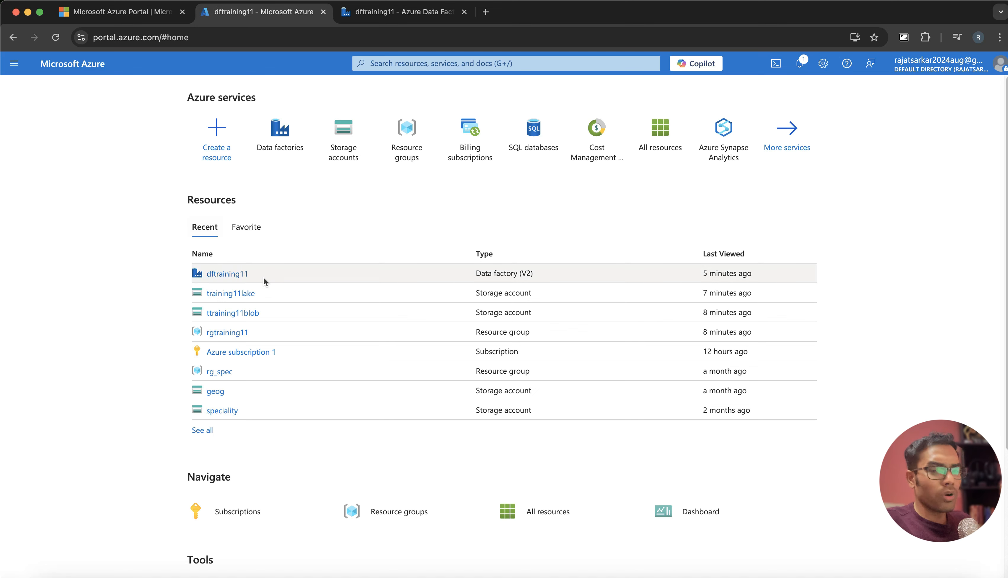
click(225, 315)
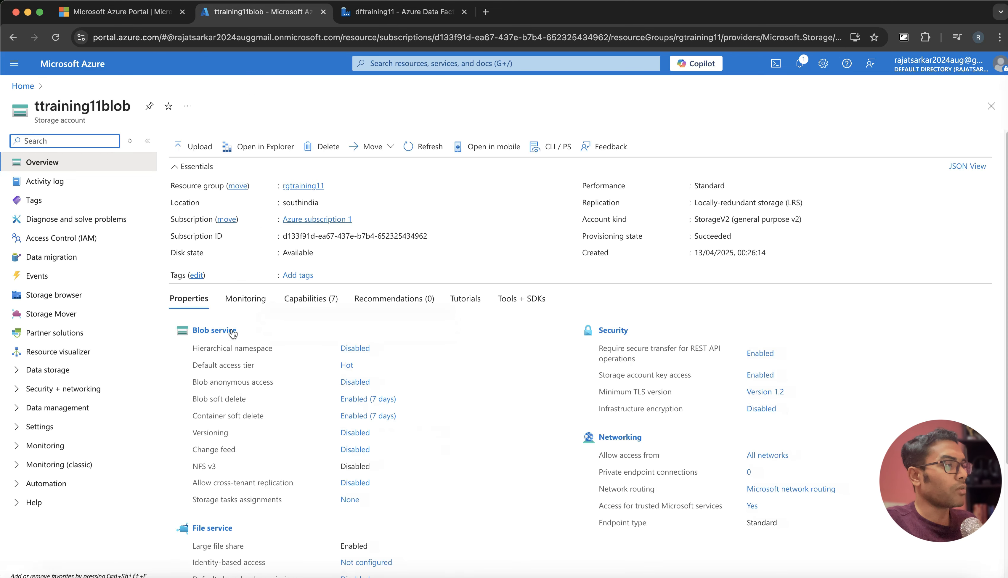
click(233, 330)
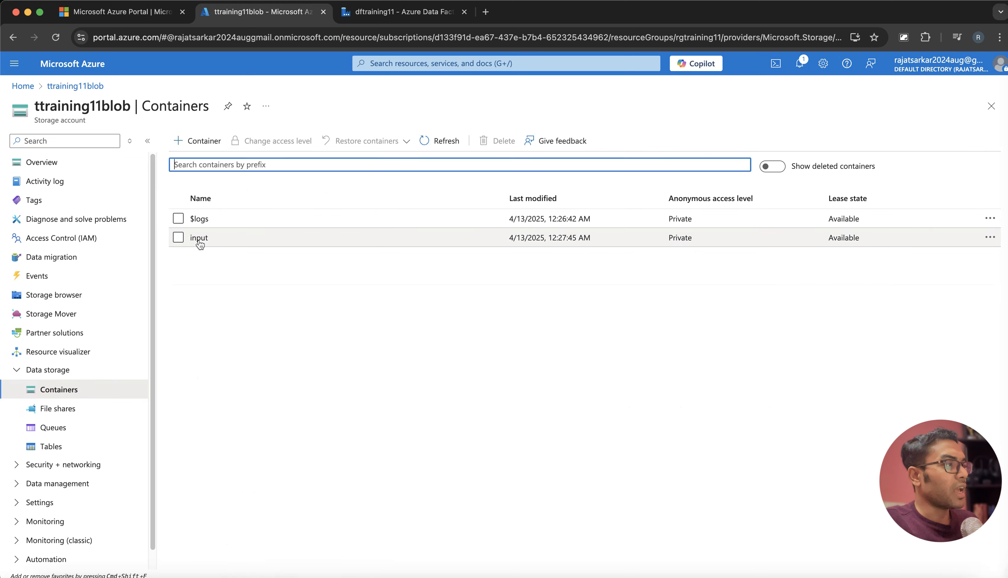
click(199, 239)
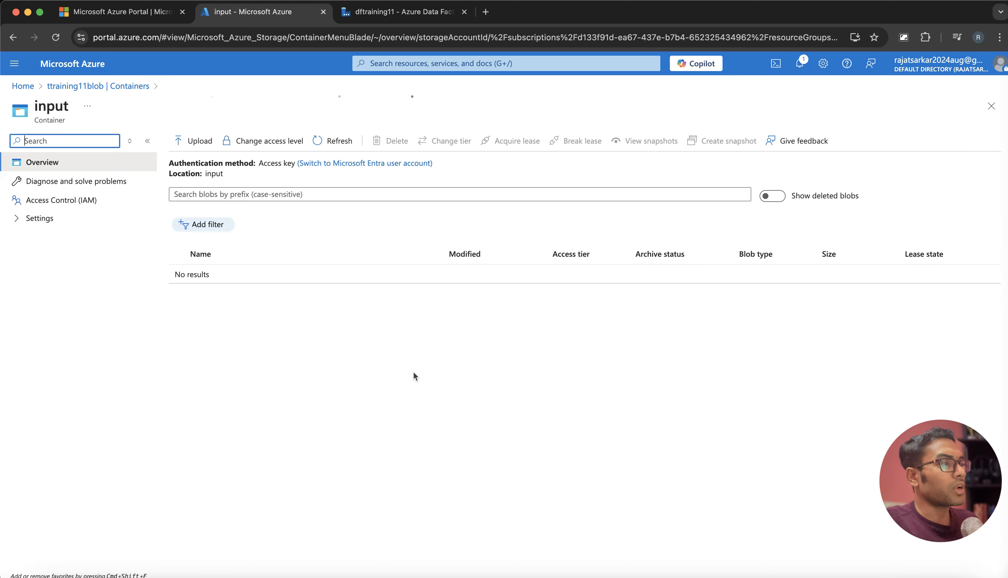
- Find export.csv on the computer and upload it to the input container
click(197, 142)
click(845, 205)
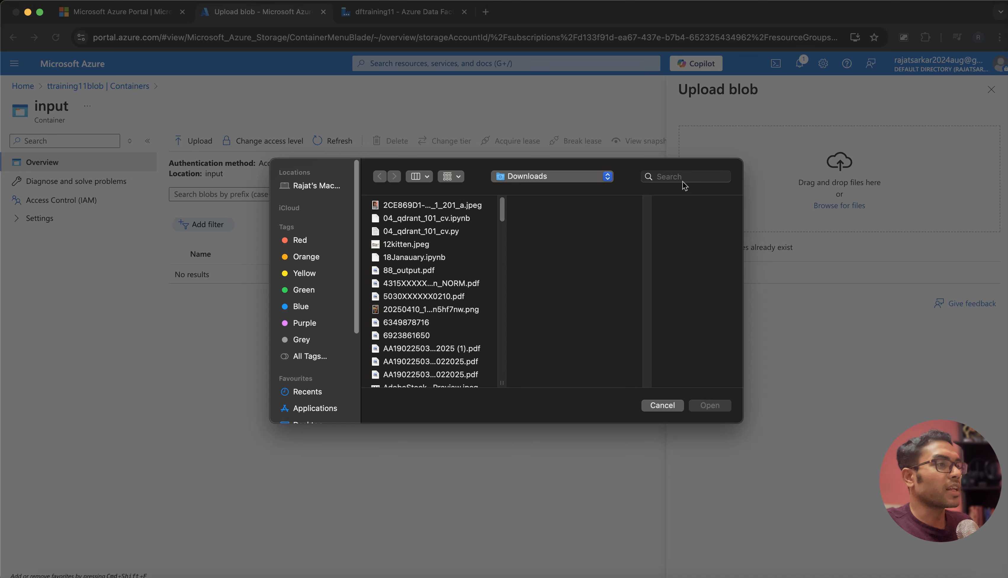
click(677, 176)
text(export)
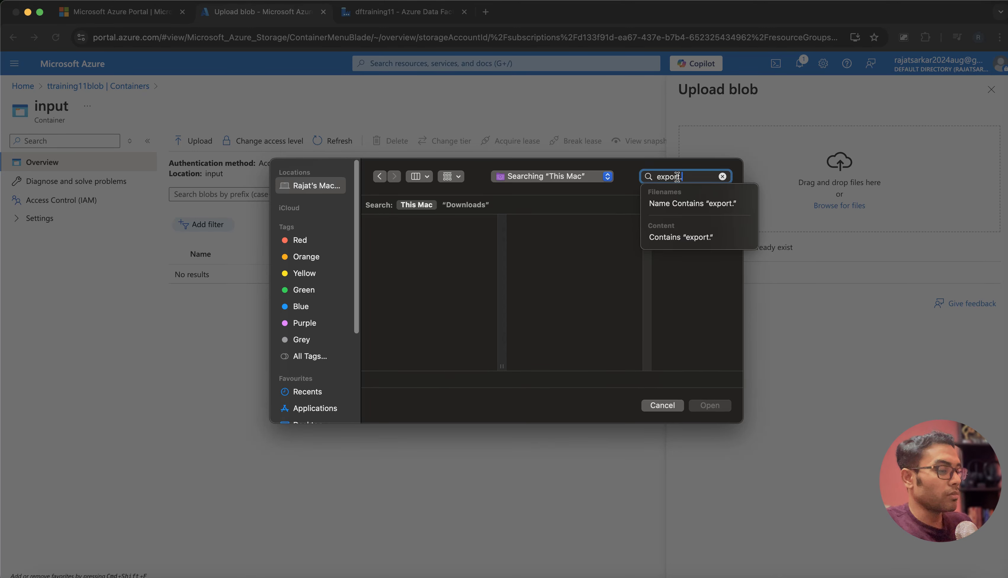
text(.csv)
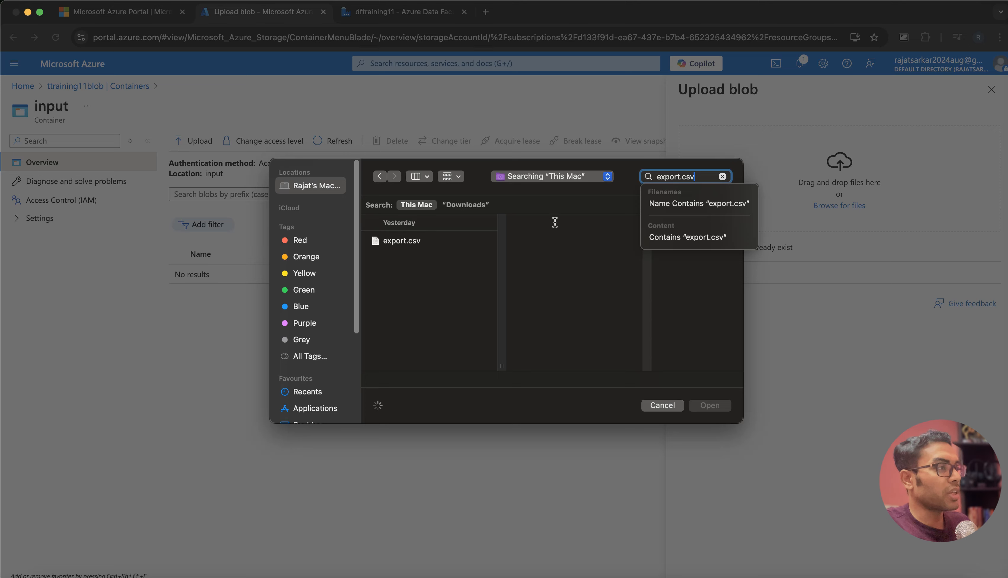
click(395, 241)
click(710, 405)
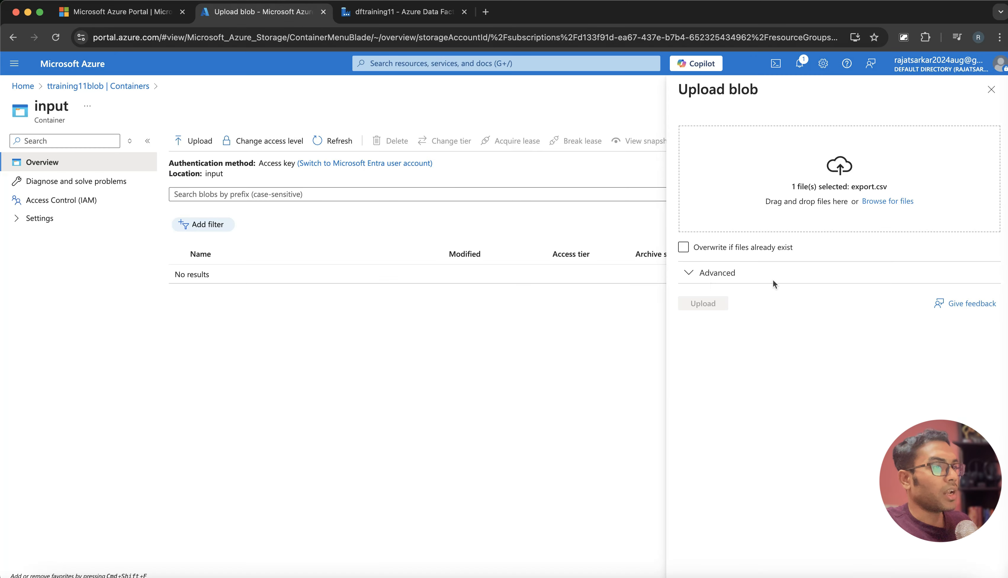
click(705, 309)
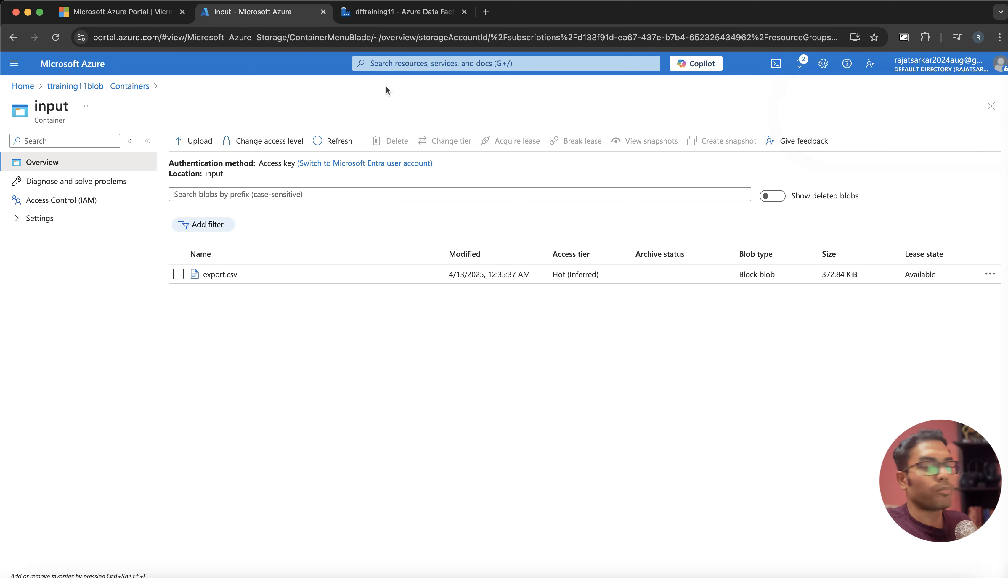
- Return to Azure Data Factory and set the ds_blob_source file path to export.csv in the input container
click(399, 9)
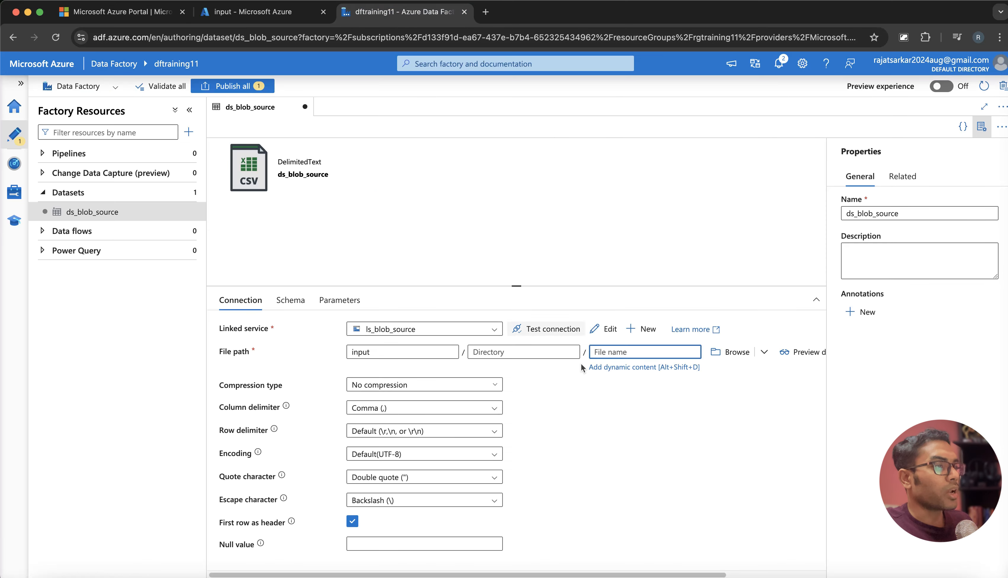
click(738, 354)
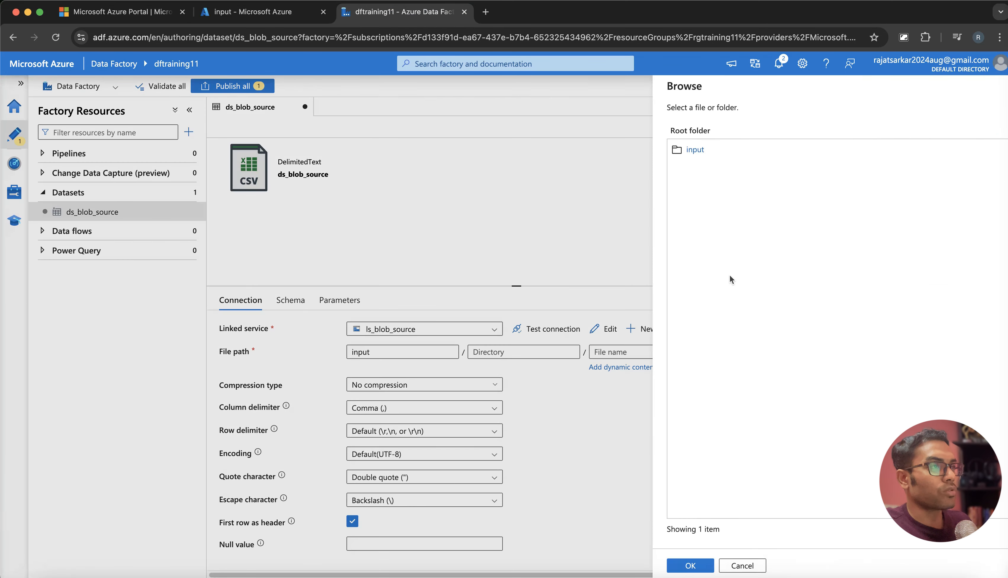
click(680, 150)
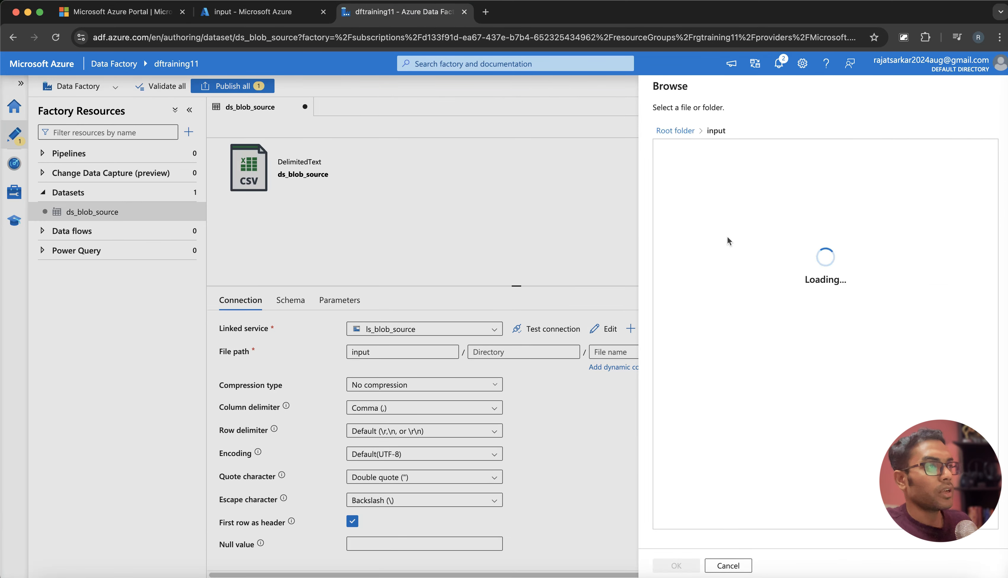
click(689, 150)
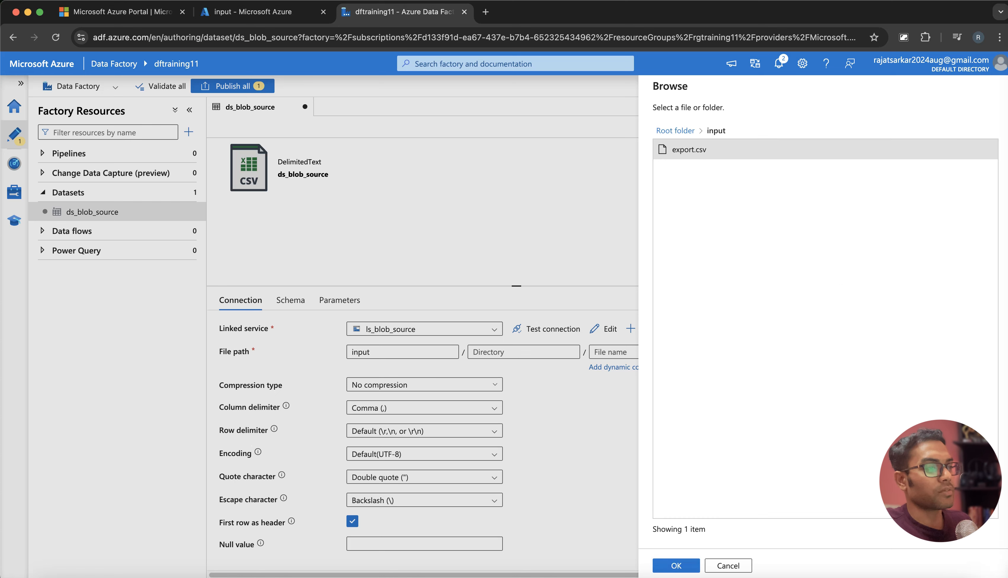
click(677, 565)
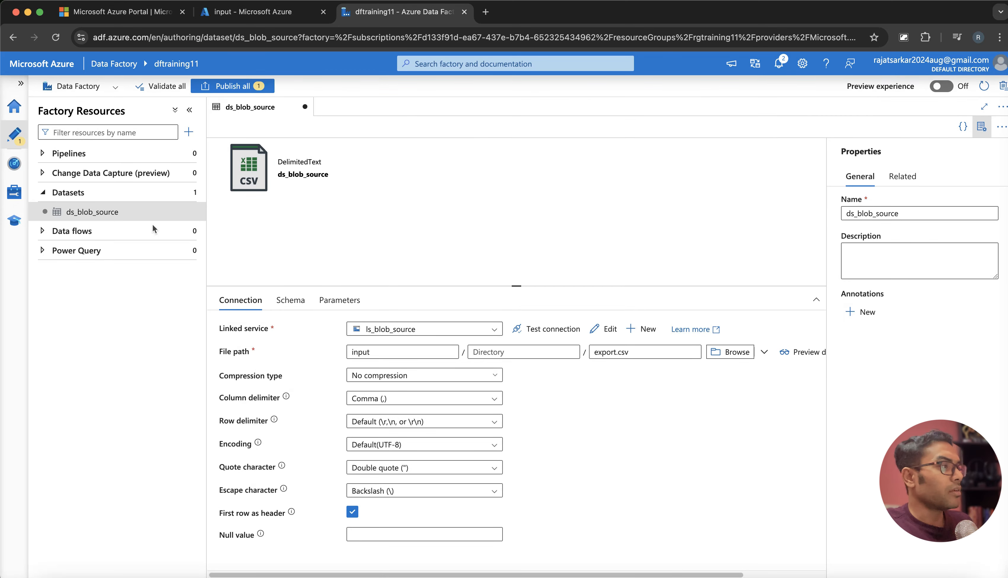
- Start a new dataset with Azure Data Lake Storage Gen2 as its data store and DelimitedText as its format
click(192, 193)
click(224, 214)
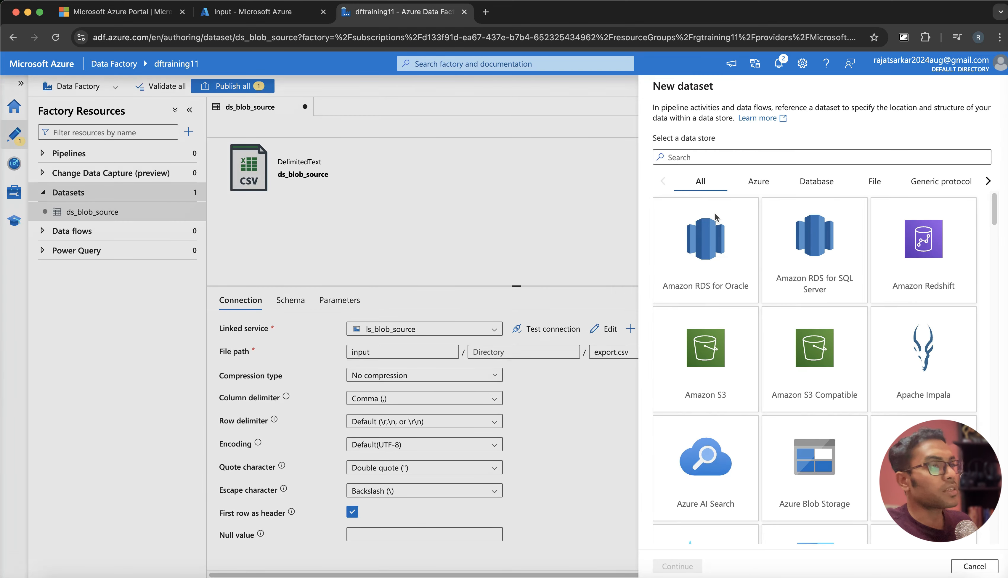
text(data)
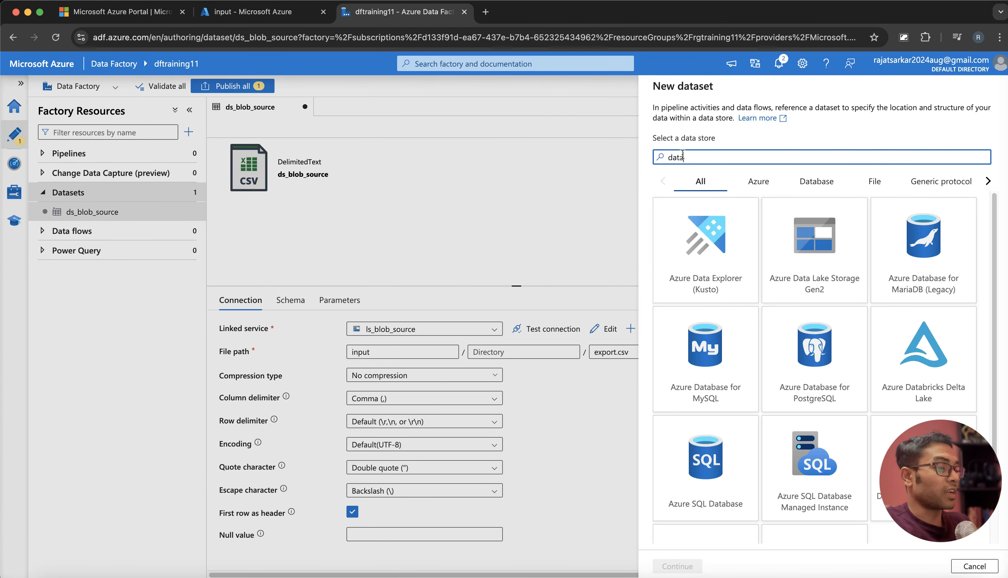
click(809, 248)
click(696, 566)
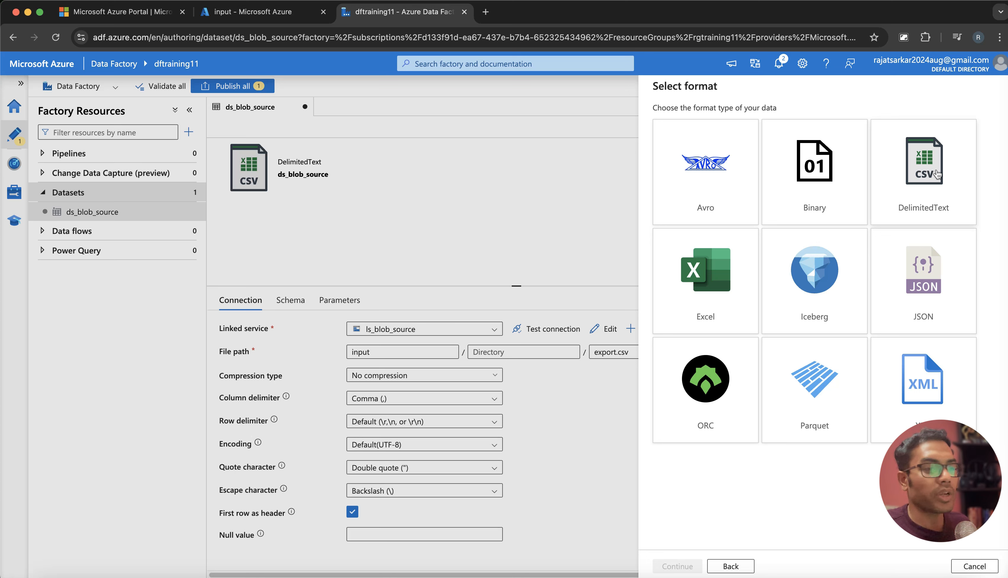
click(936, 175)
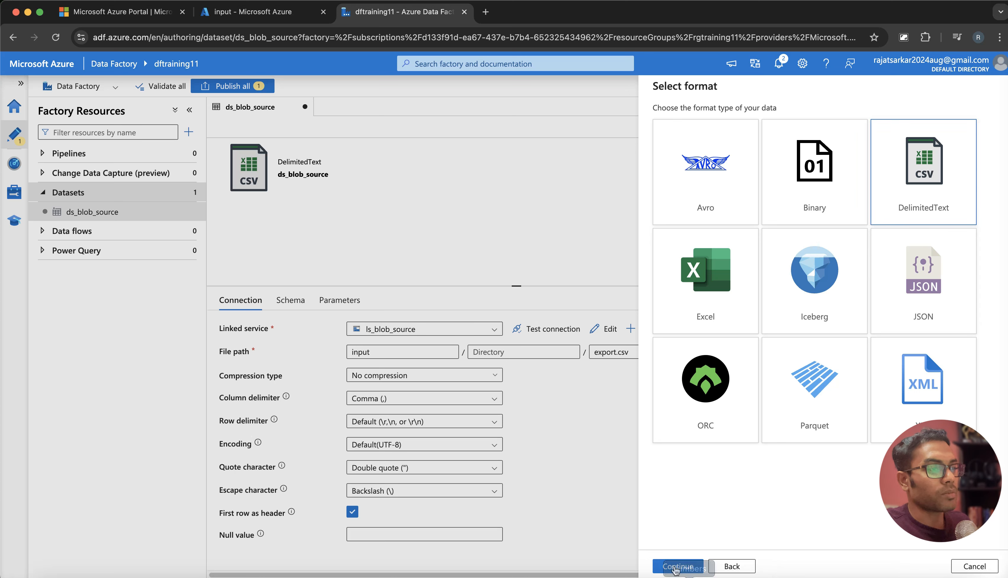
click(676, 567)
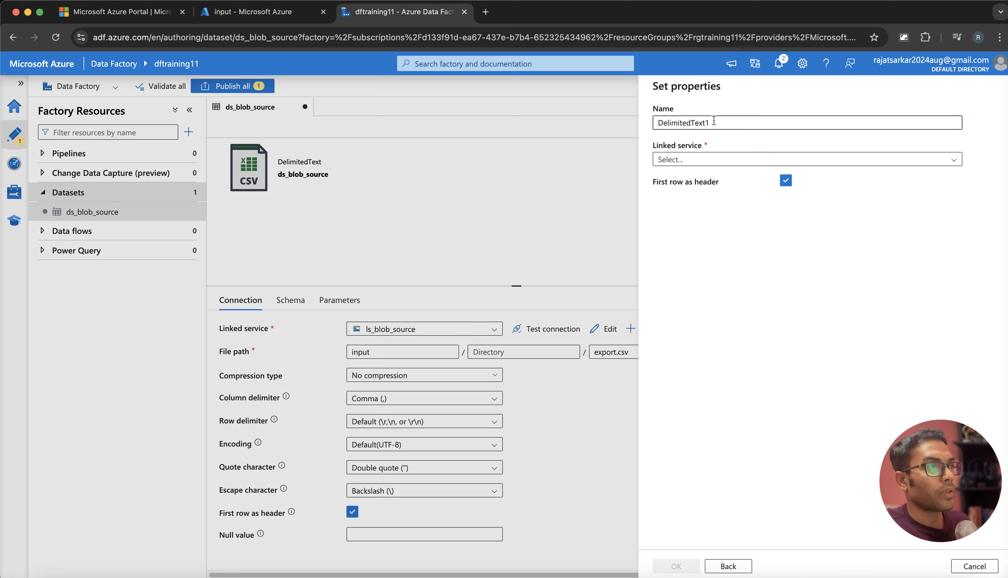
- Name the dataset ds_lake_sink and assign it the linked service ls_lake_sink
drag(714, 121, 655, 123)
key(BackSpace)
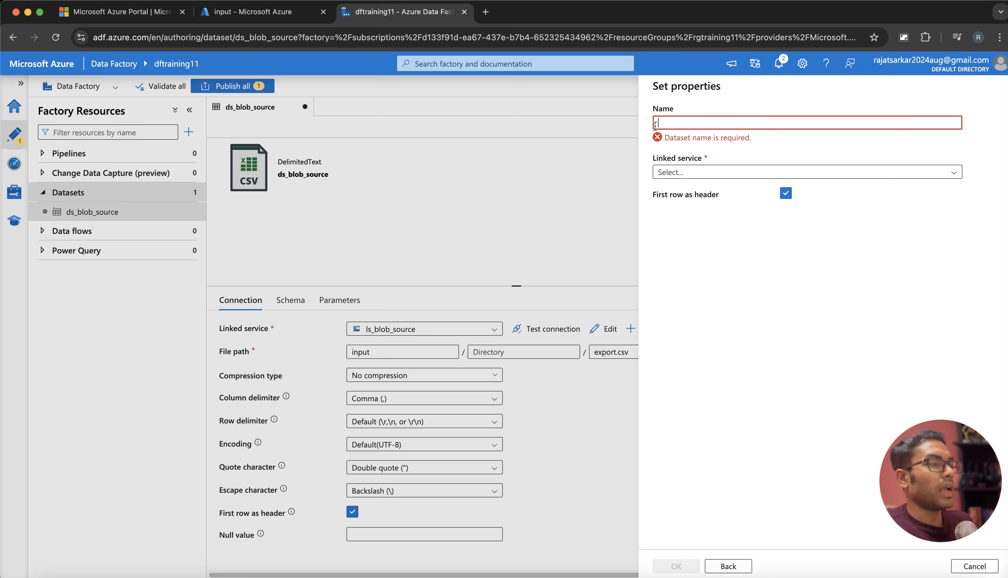
text(ds_)
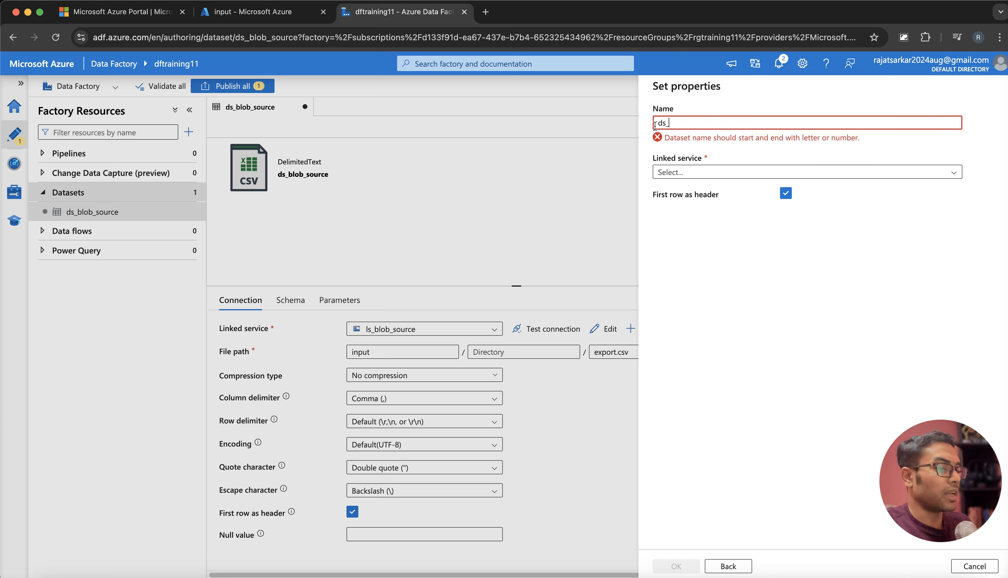
text(lake_sin)
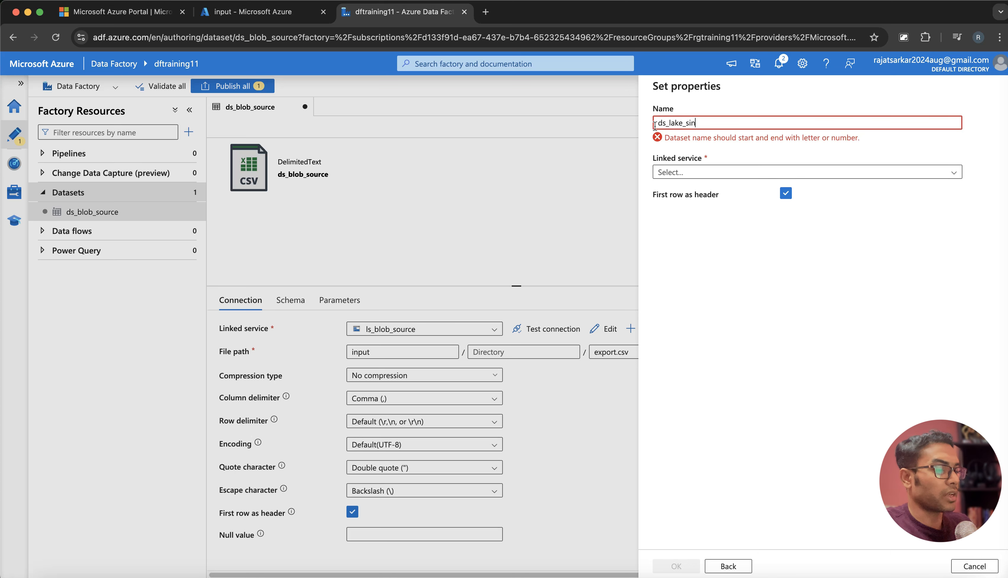
text(k)
click(706, 160)
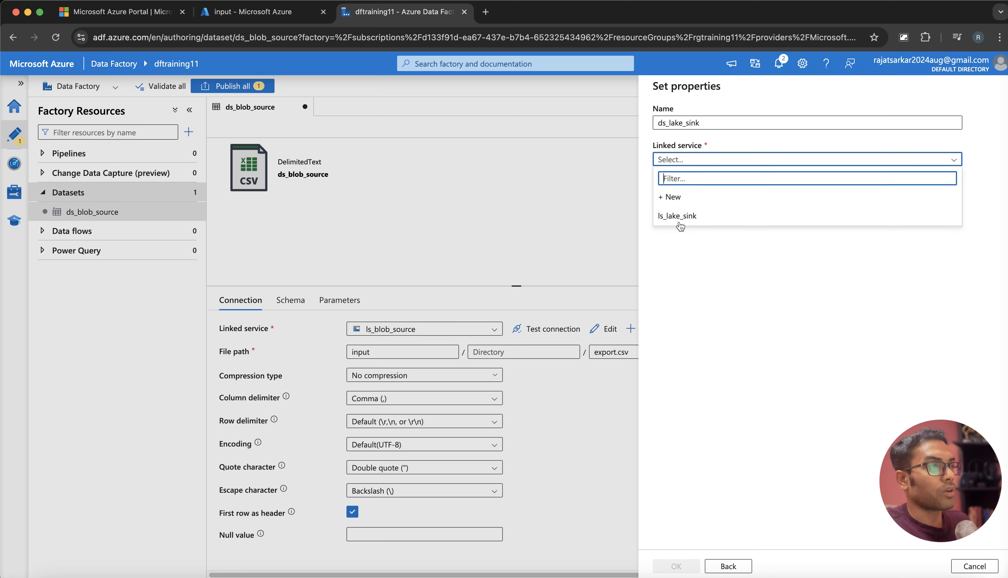
click(670, 216)
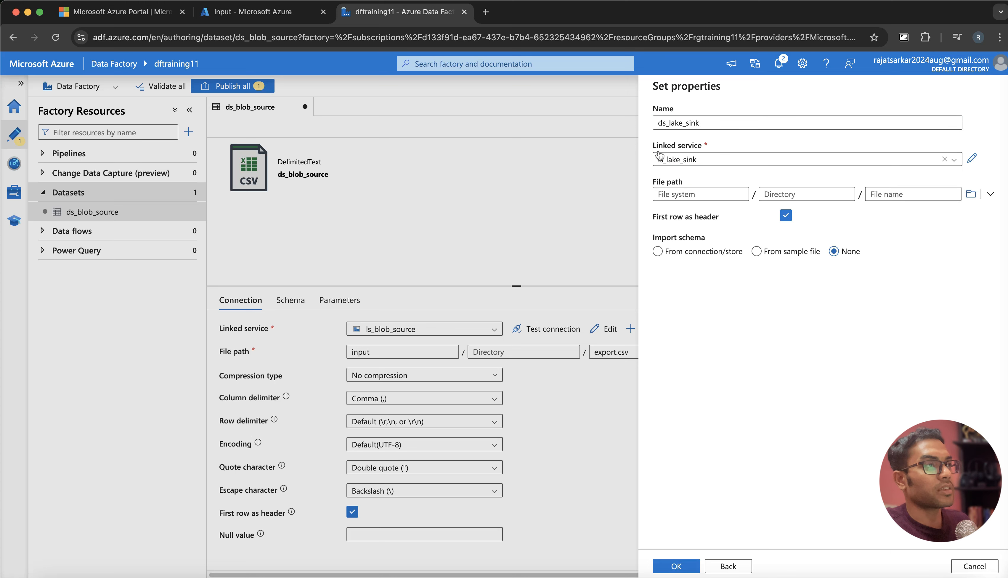
- Set the sink dataset's file path to the output container and create the dataset
click(971, 194)
click(685, 154)
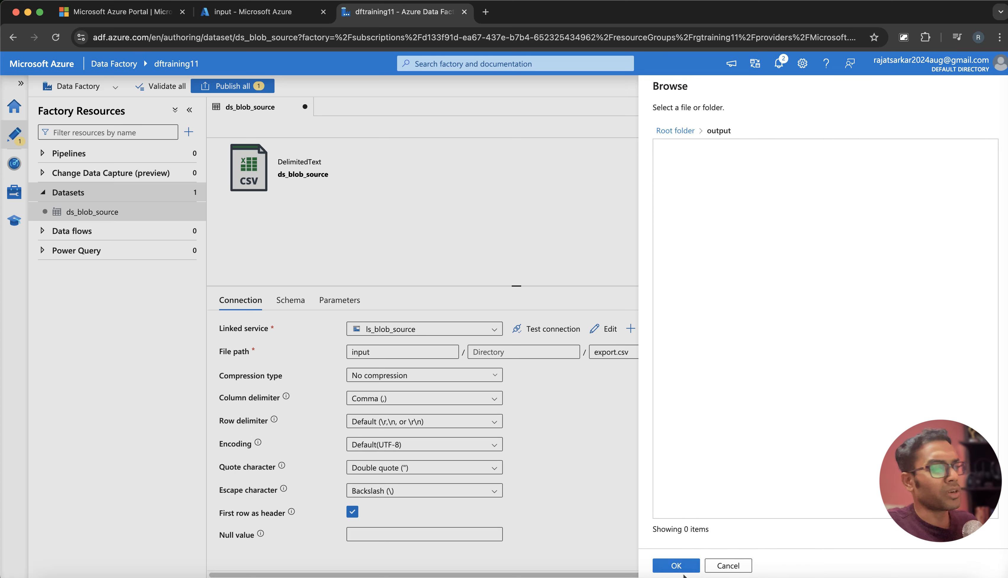
click(685, 569)
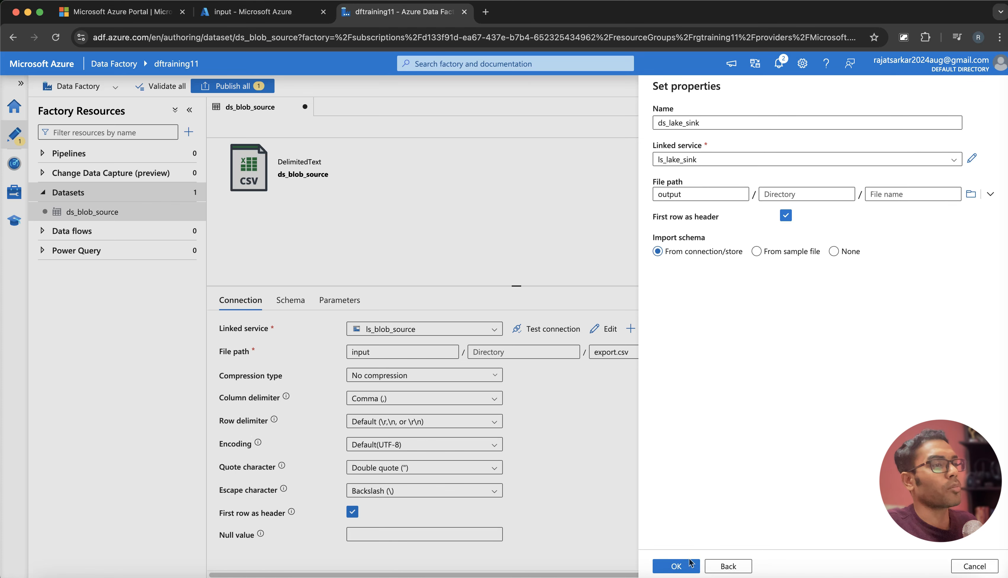
click(689, 564)
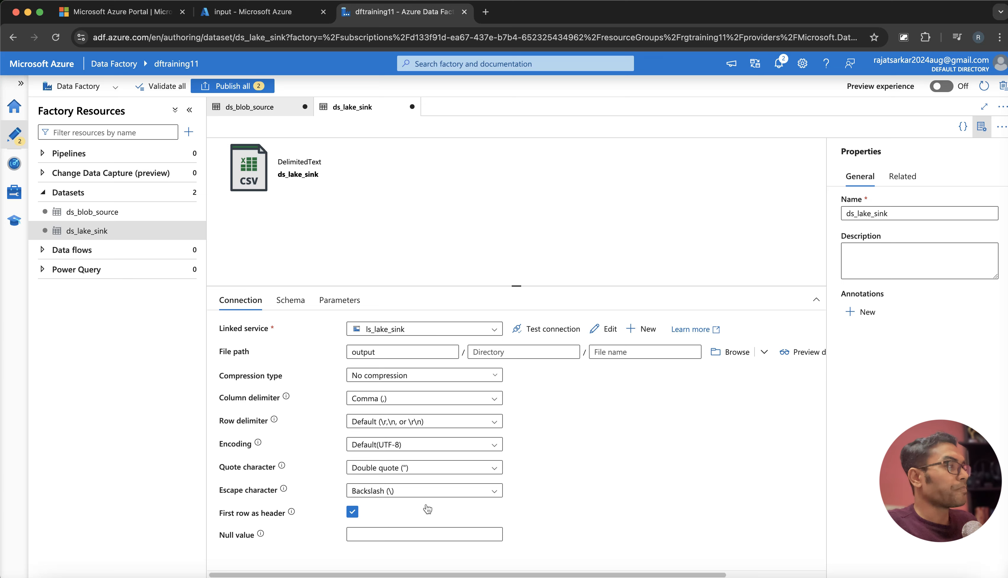
- Publish the pending datasets ds_blob_source and ds_lake_sink to the live environment
click(107, 230)
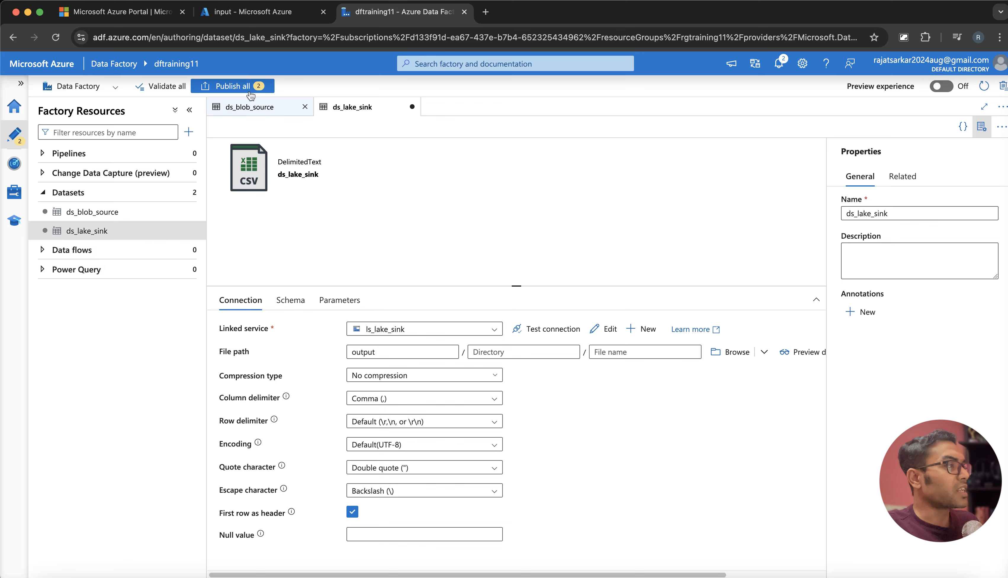
click(232, 85)
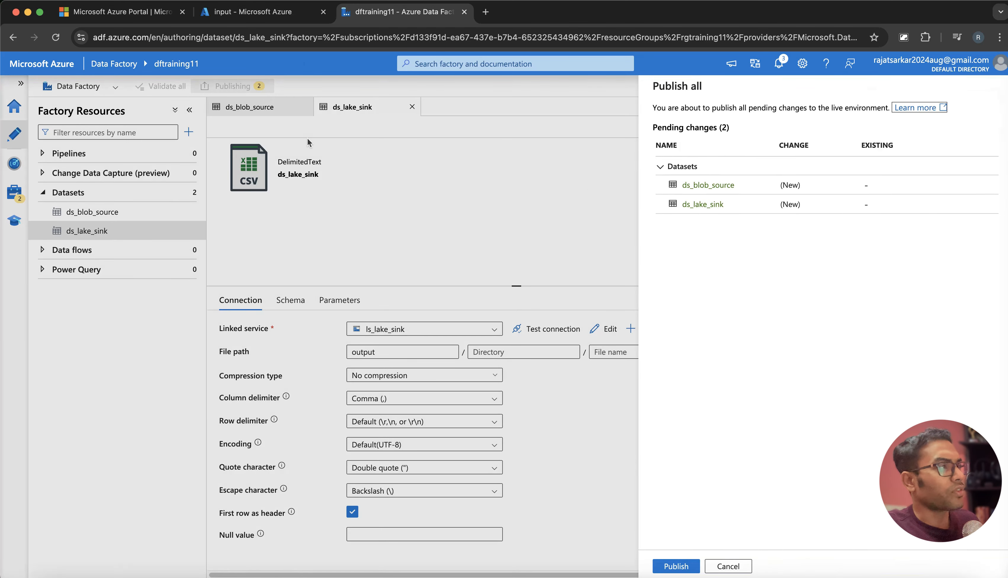
click(676, 565)
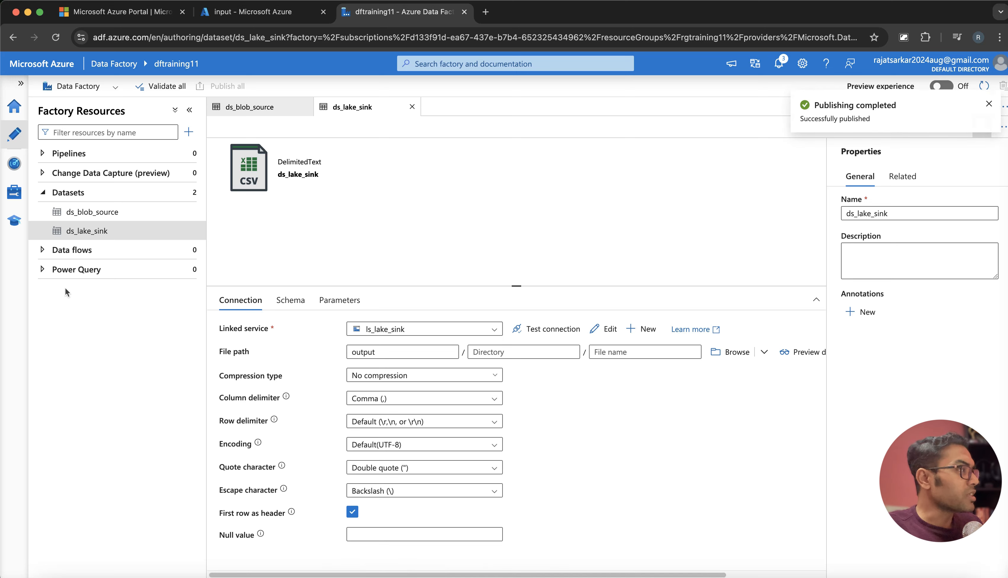
- Create a new blank pipeline in the data factory and bring up its canvas
click(102, 156)
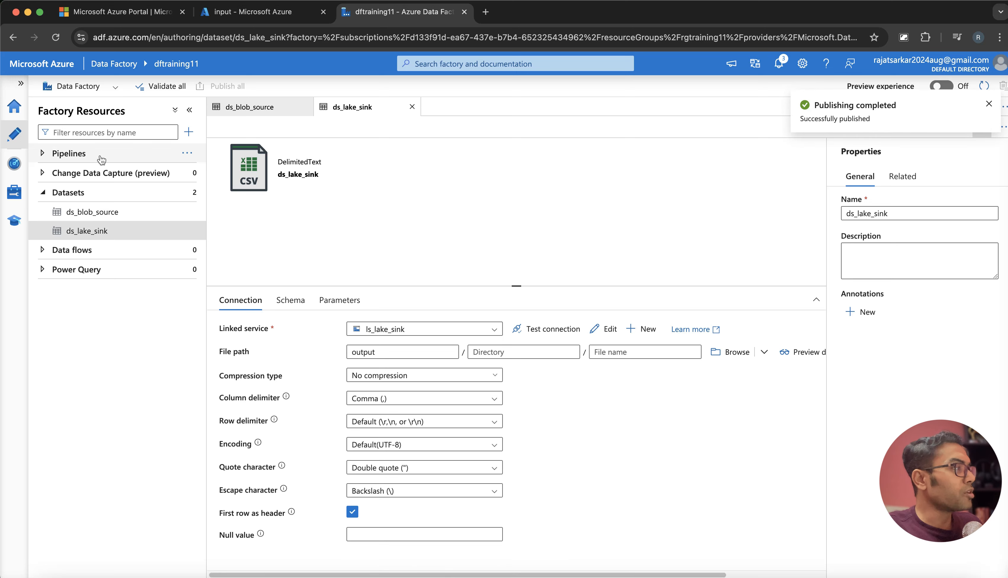
click(189, 154)
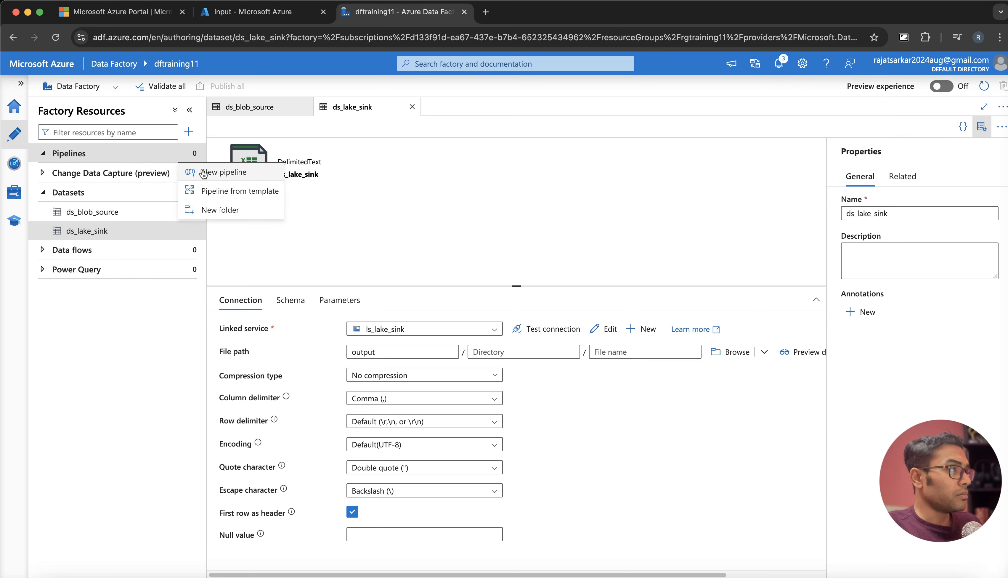
click(204, 173)
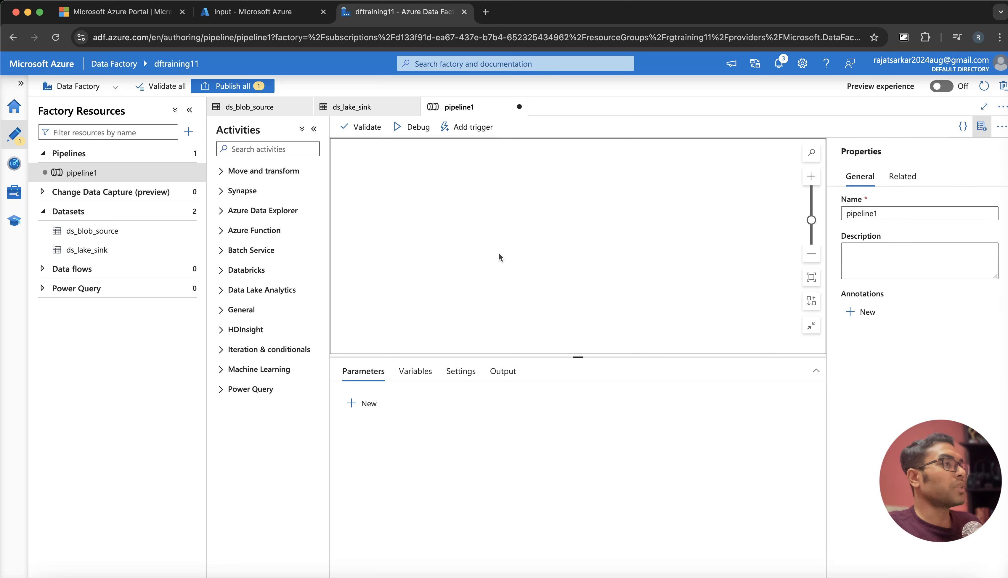
click(462, 111)
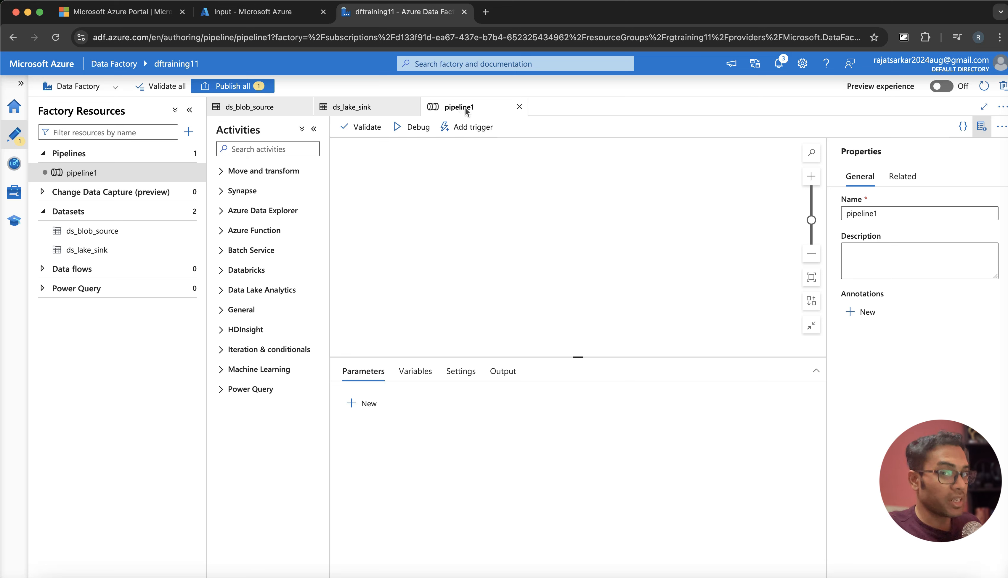
- Find the Validation activity, add it to the pipeline1 canvas, and clear the activity search
click(260, 150)
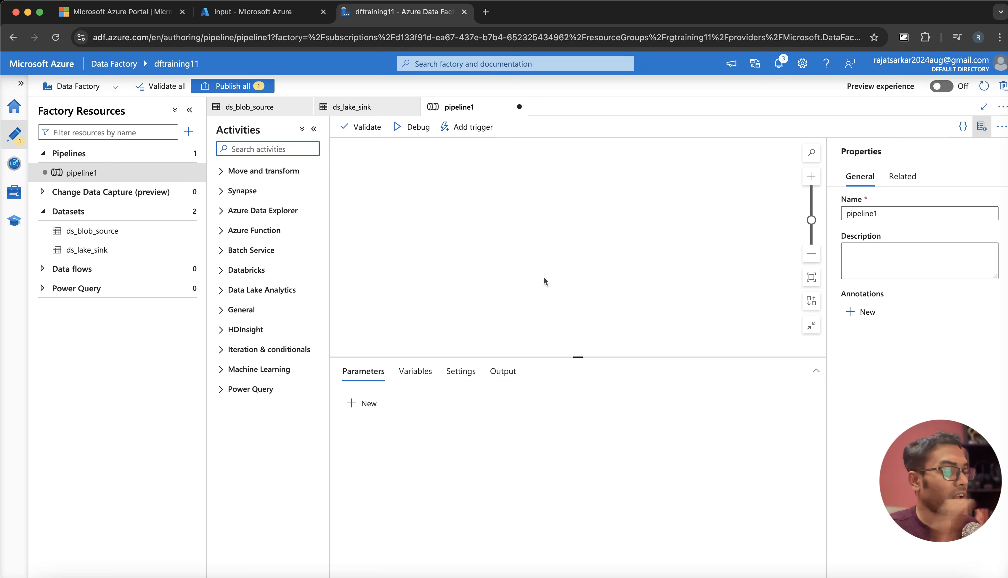
text(vali)
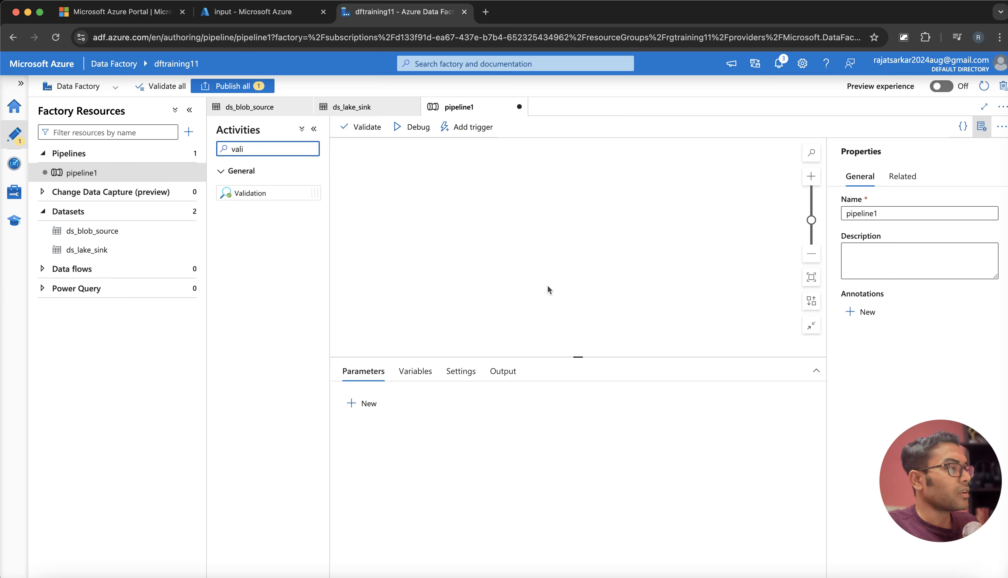
click(245, 195)
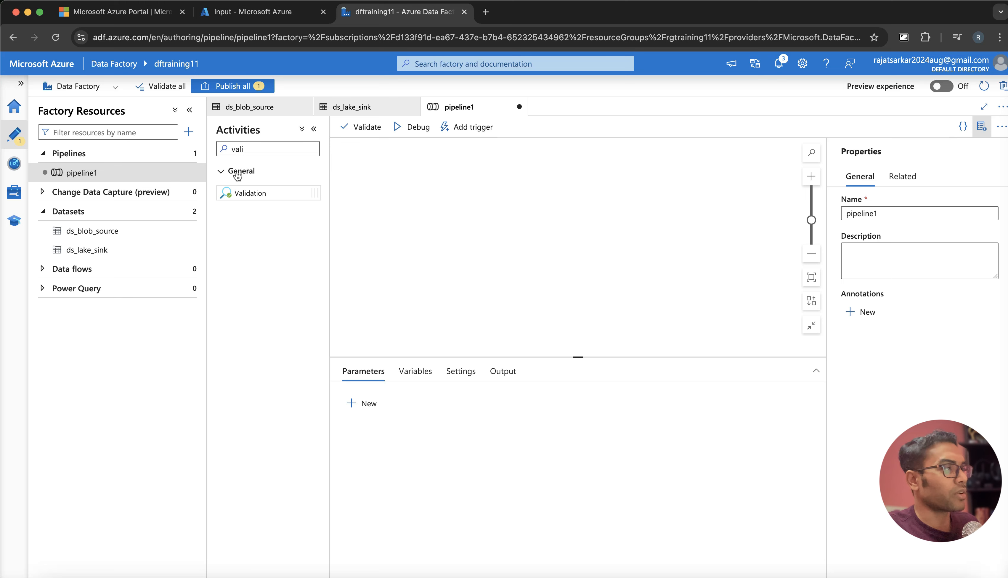
drag(264, 194, 428, 212)
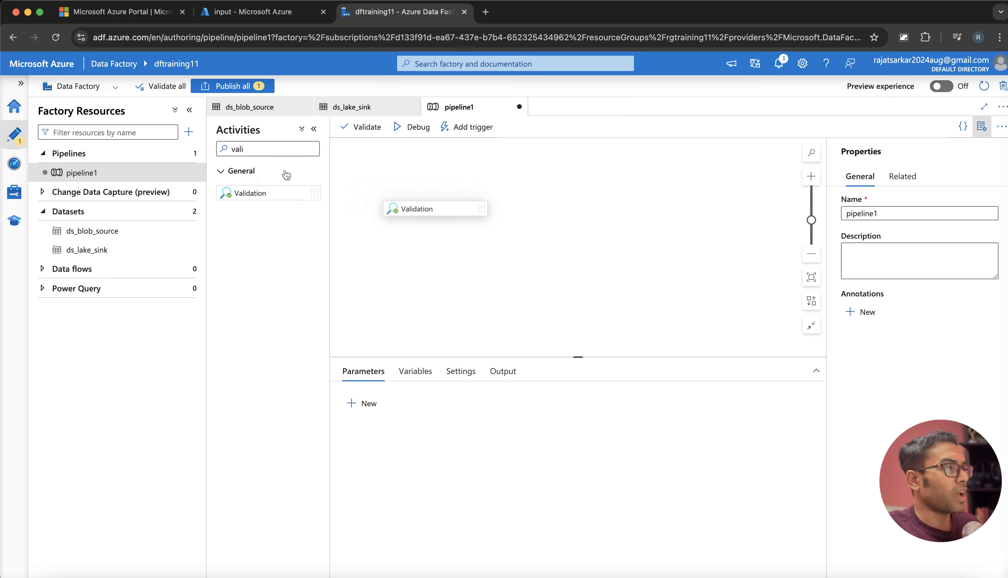
click(259, 148)
key(BackSpace)
key(BackSpace)
key(BackSpace)
key(BackSpace)
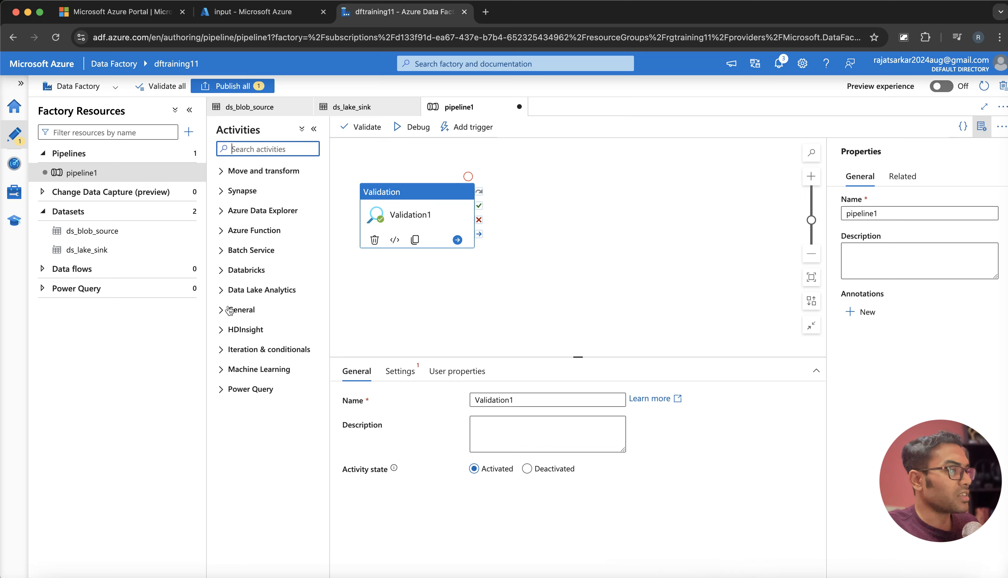
- Assign the dataset ds_blob_source to the Validation activity in its settings
click(432, 218)
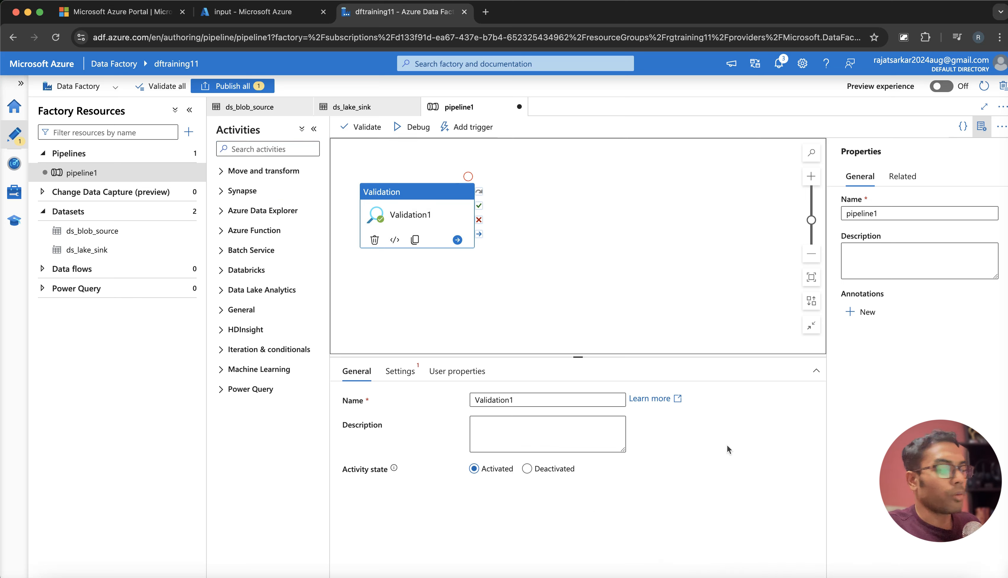
click(398, 373)
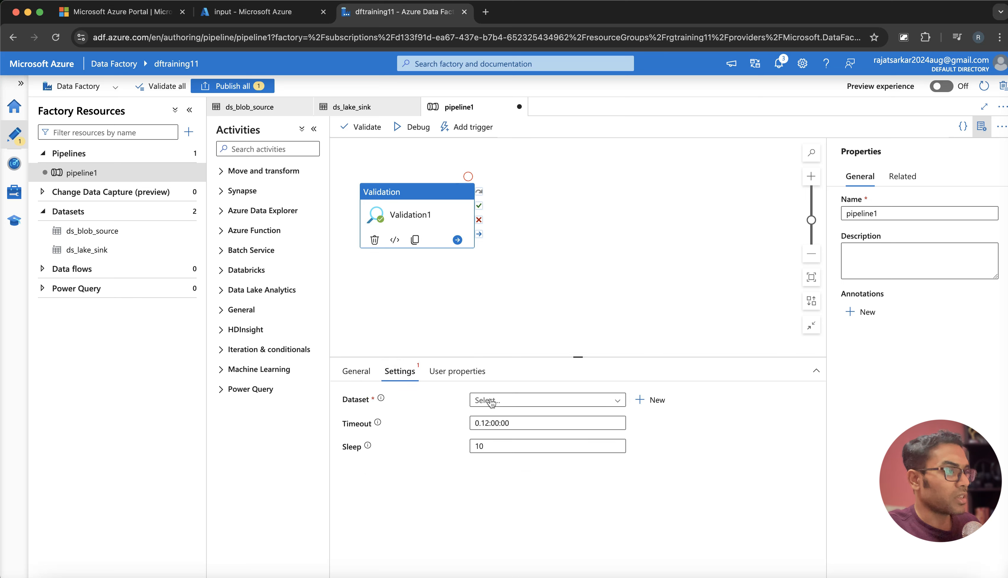
click(516, 400)
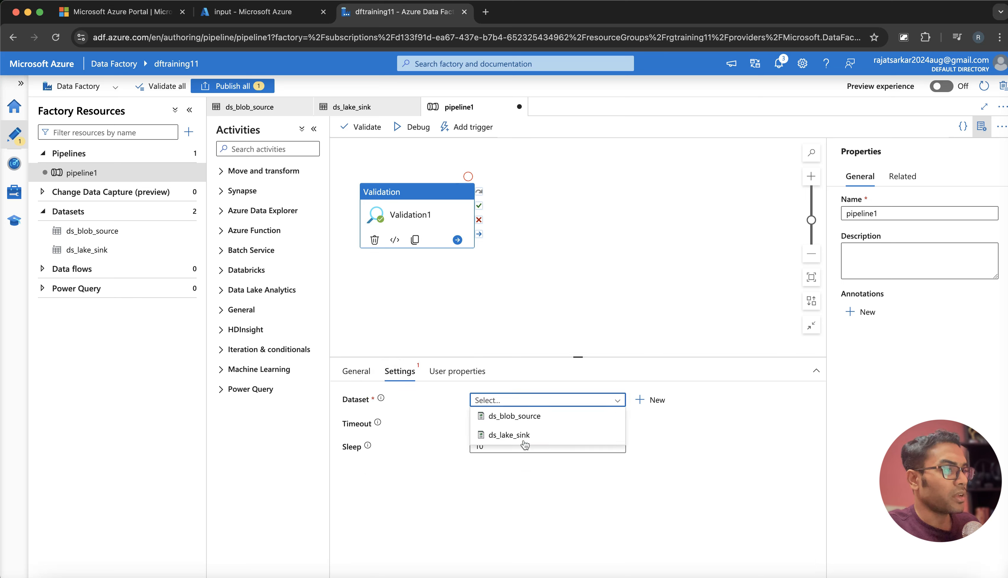
click(527, 419)
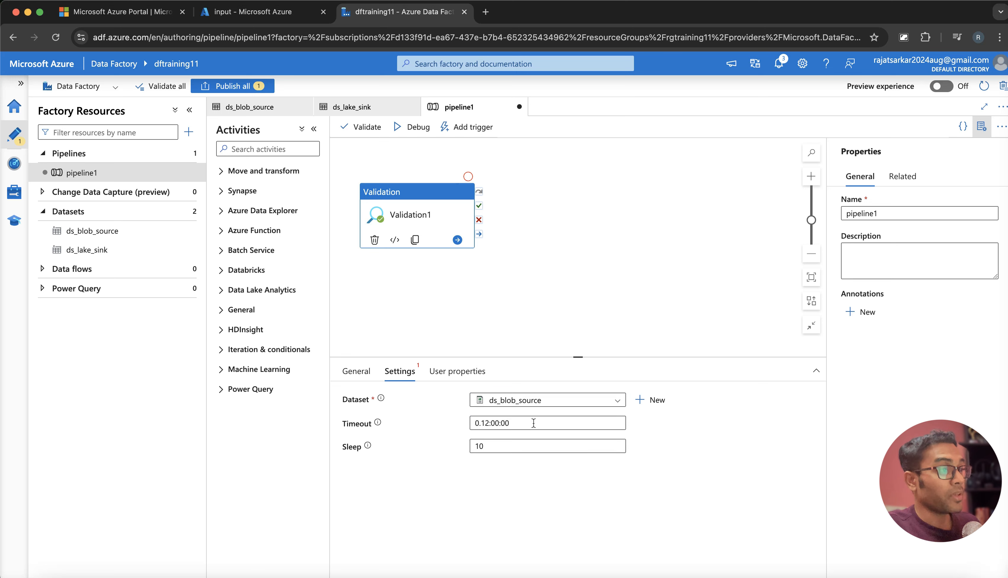
- Set the Validation activity's timeout to 0.00:00:30
click(489, 423)
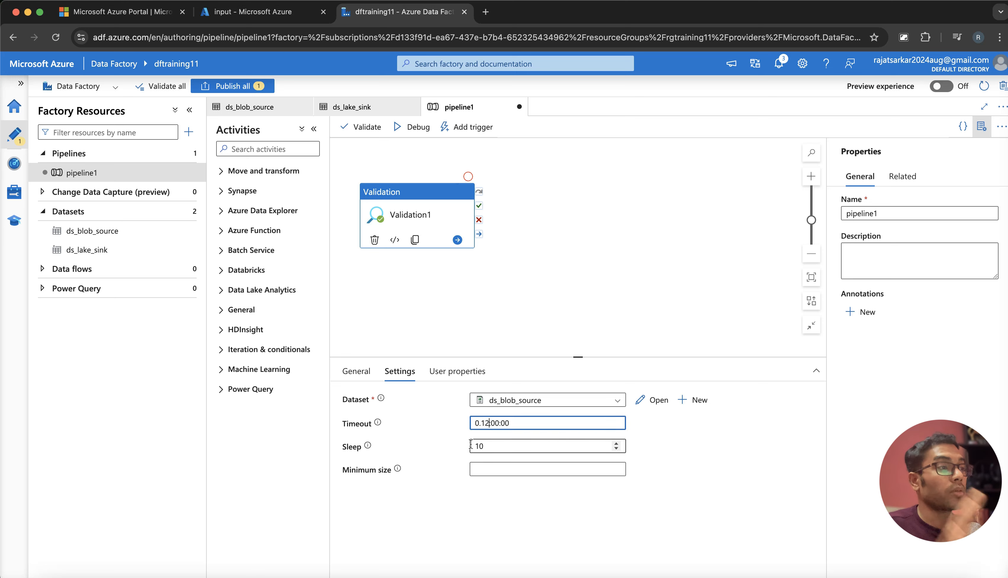
key(BackSpace)
key(BackSpace)
text(00)
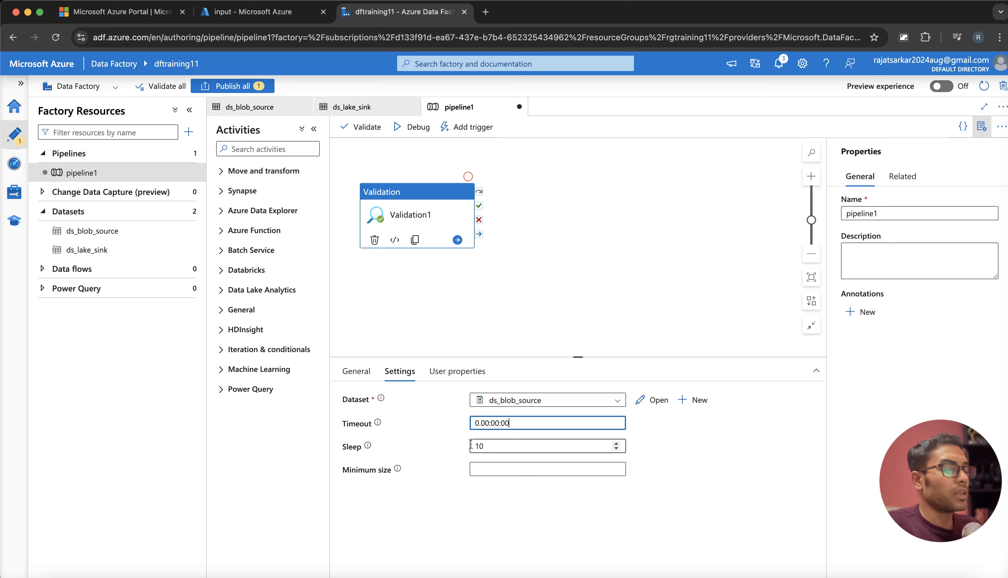
key(BackSpace)
key(BackSpace)
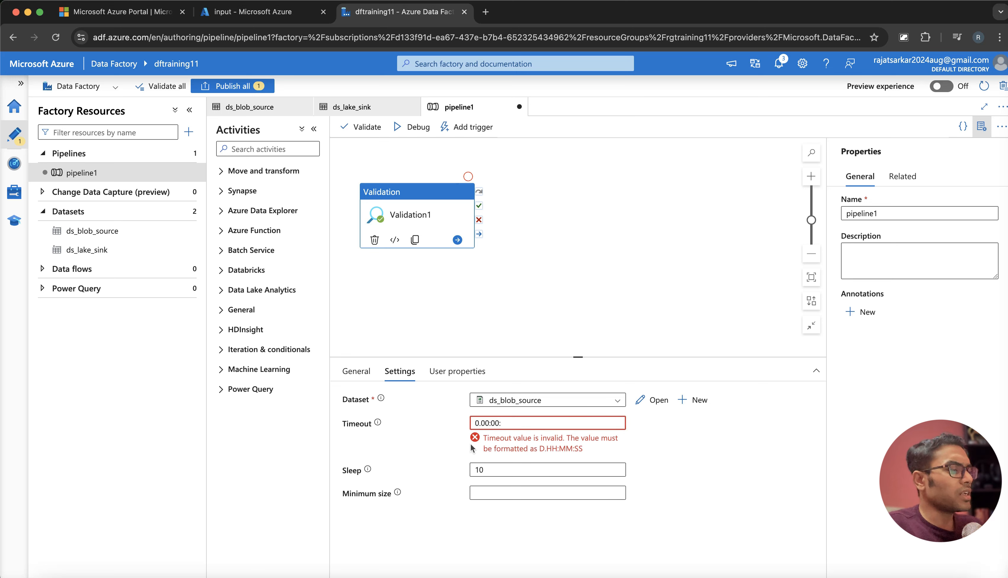
text(15)
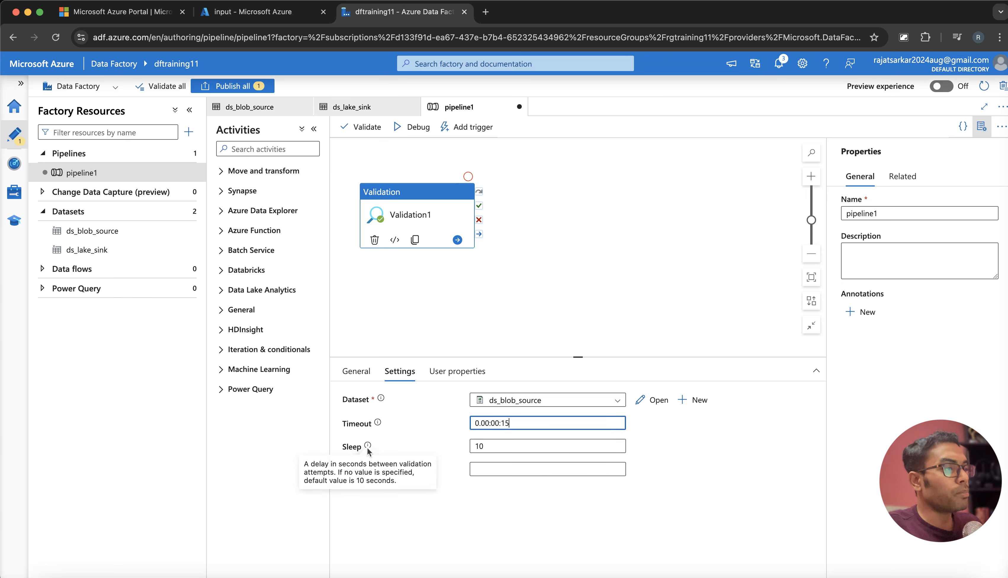
key(BackSpace)
key(BackSpace)
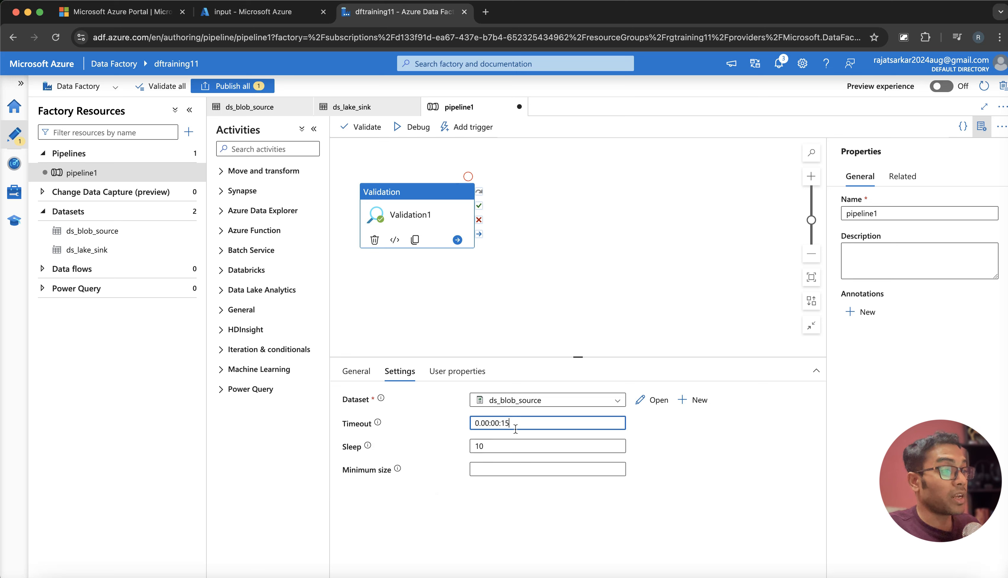
text(30)
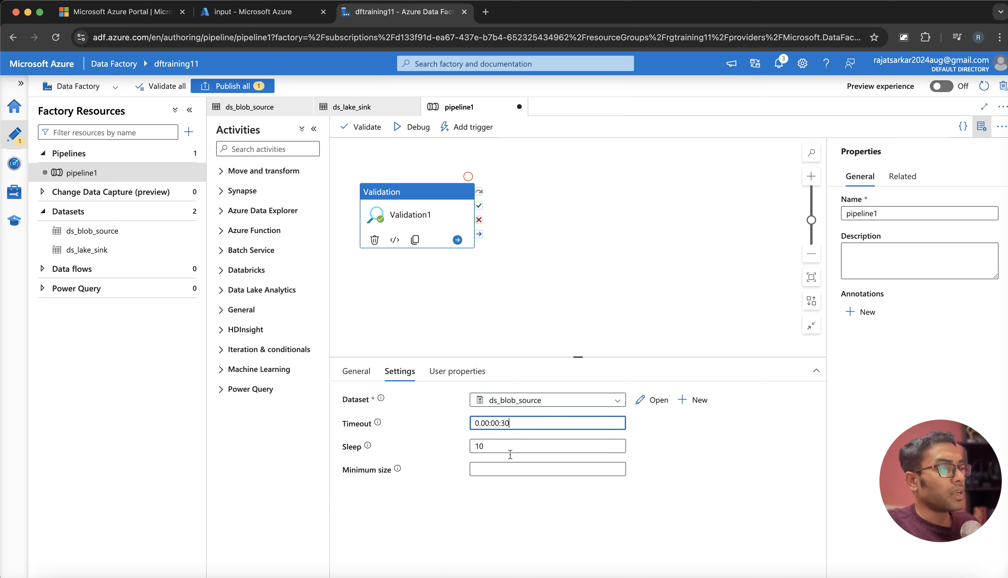
click(498, 448)
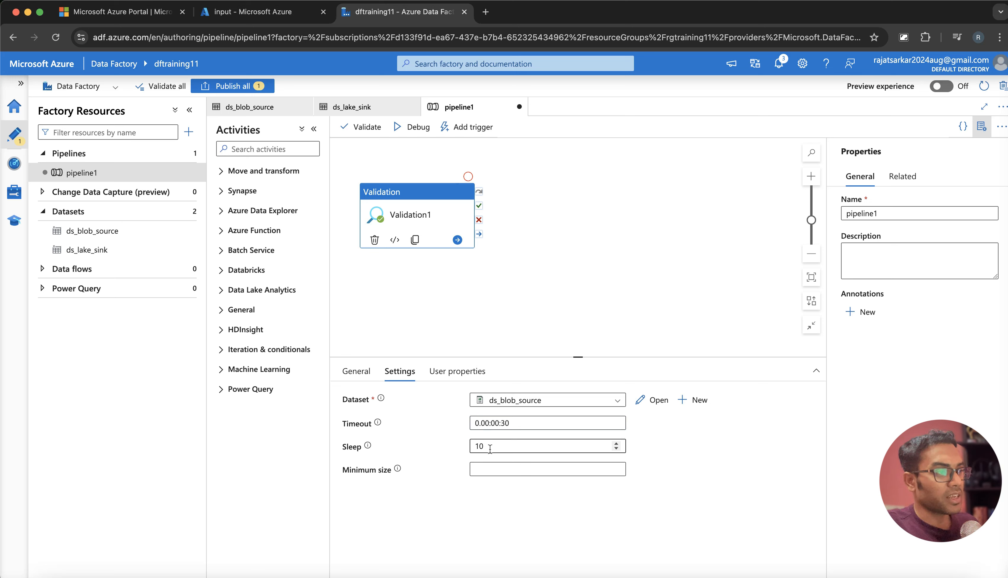
click(496, 426)
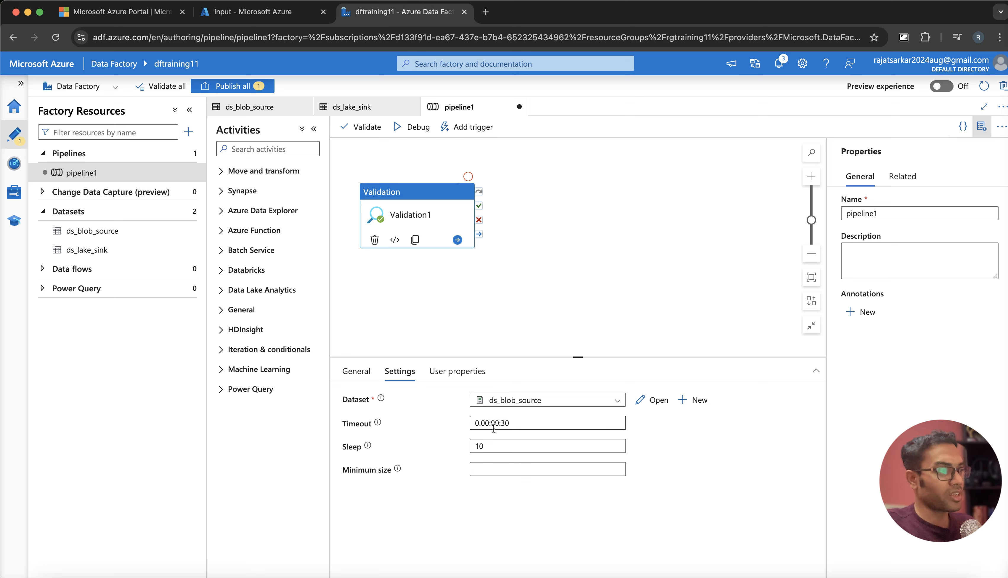
click(515, 426)
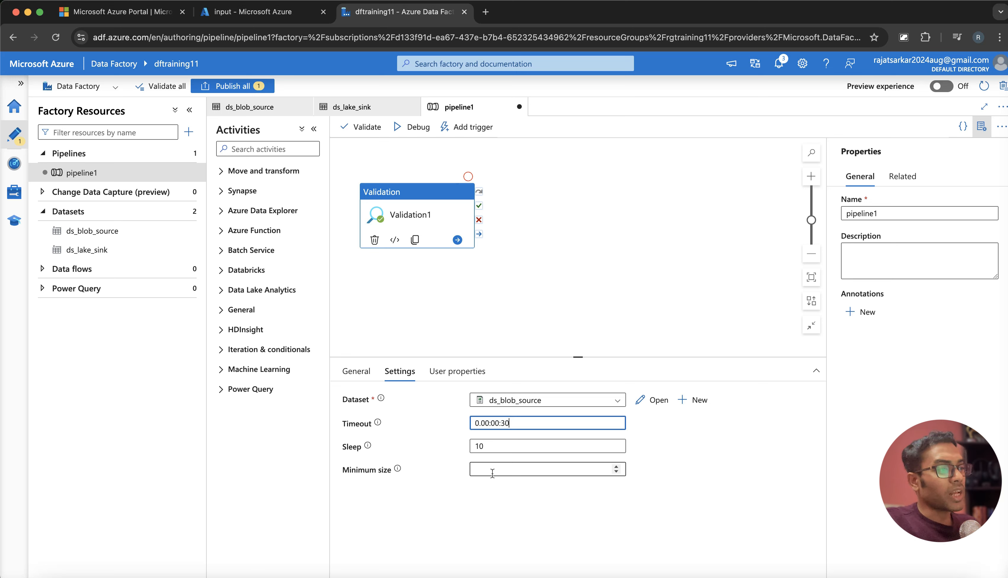
click(492, 473)
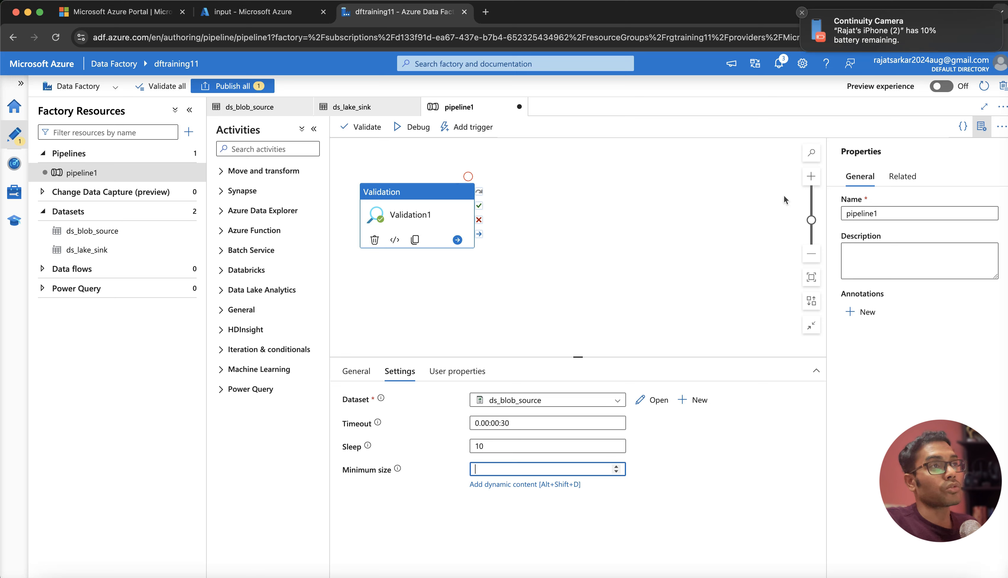
click(802, 12)
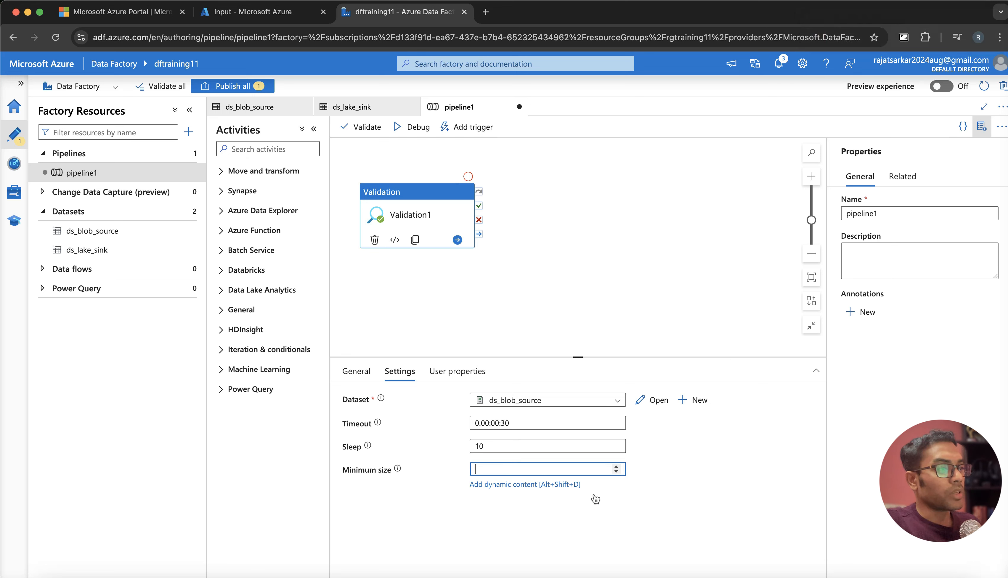
click(617, 502)
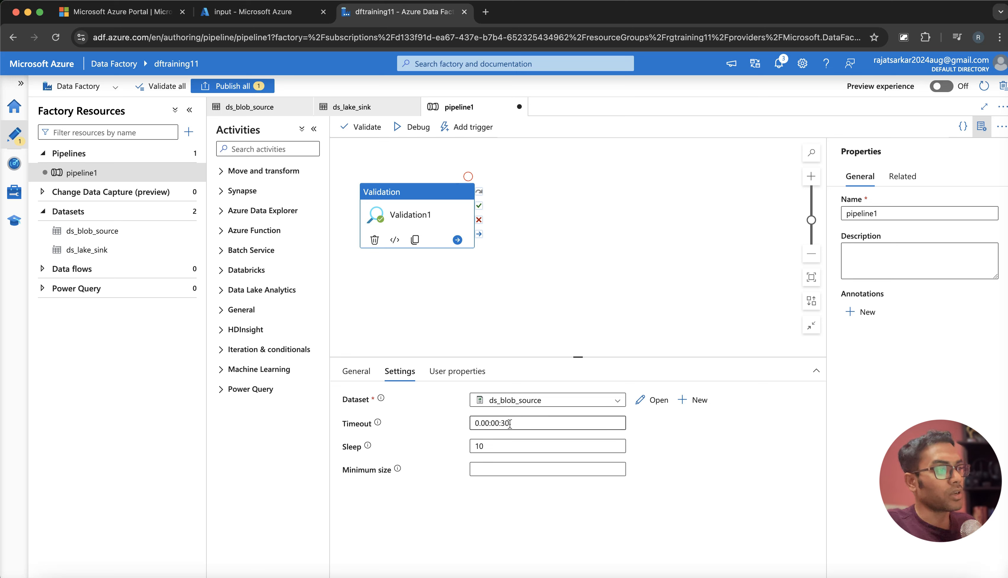
drag(511, 423, 500, 423)
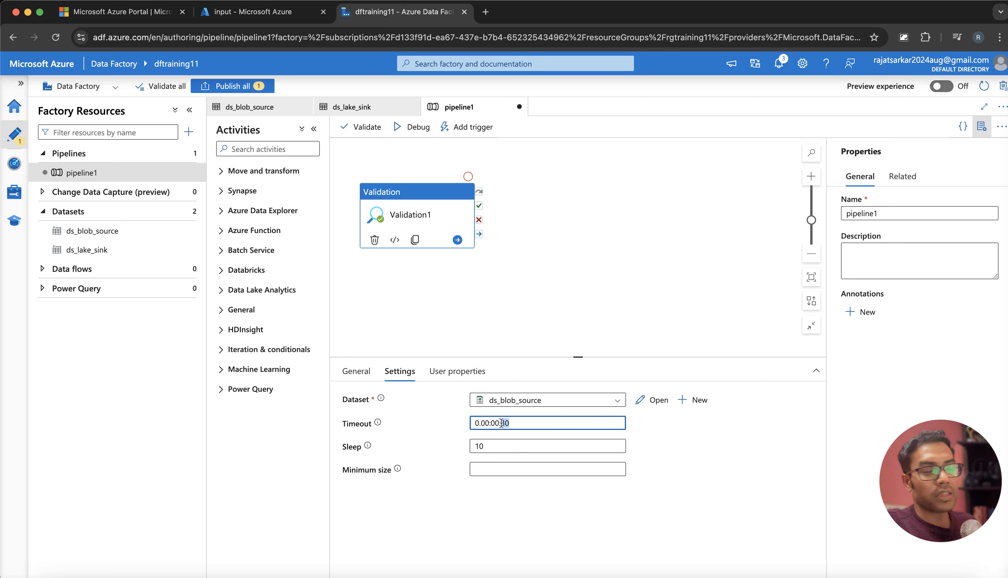
click(529, 423)
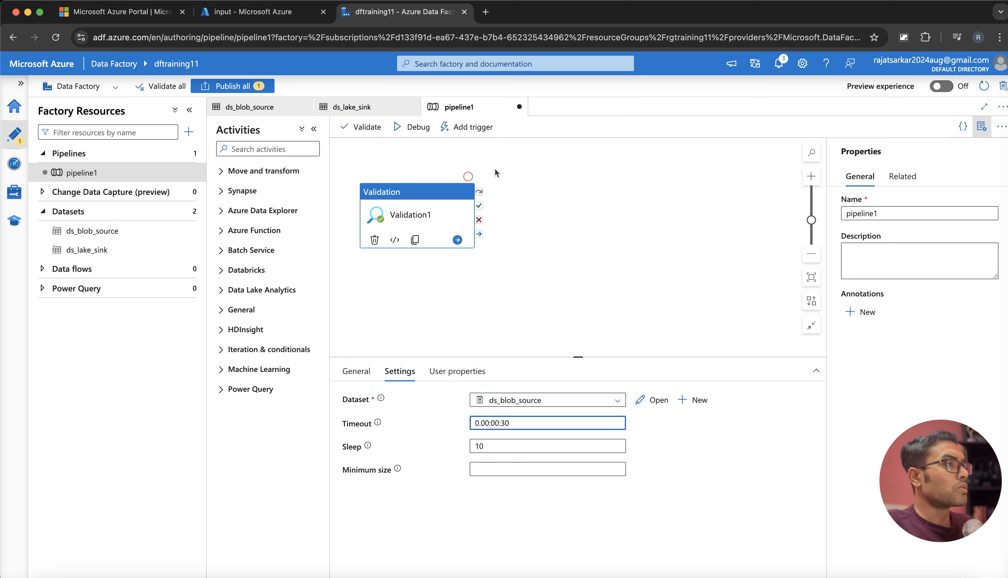
click(415, 207)
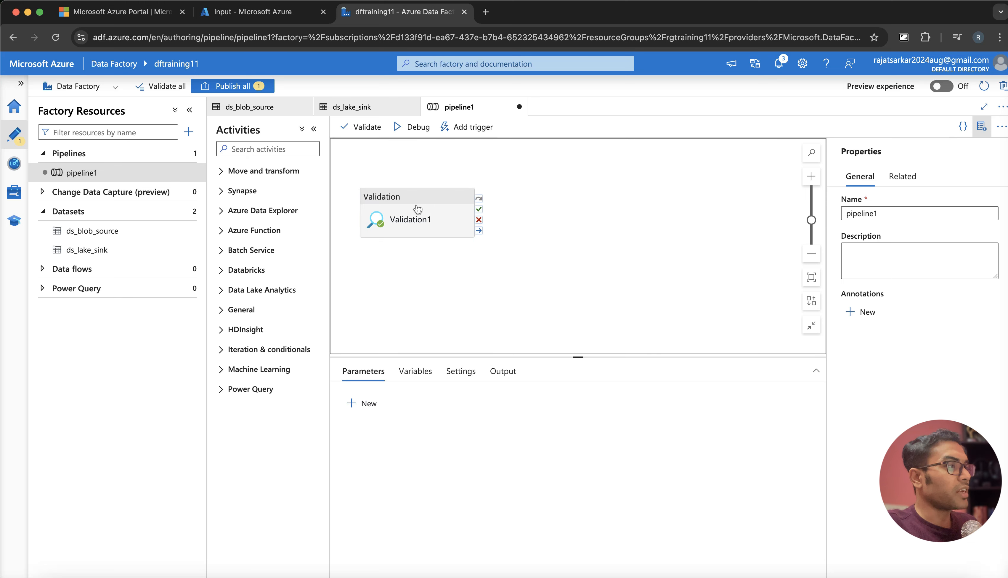
click(416, 208)
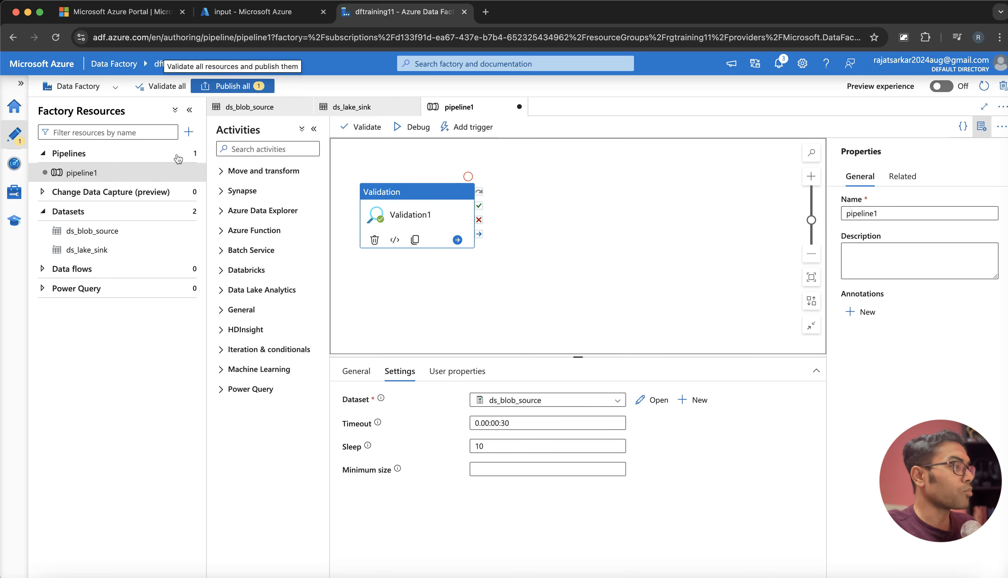
- Find the Get Metadata activity, add it to the canvas beside the Validation activity, and clear the activity search
click(305, 150)
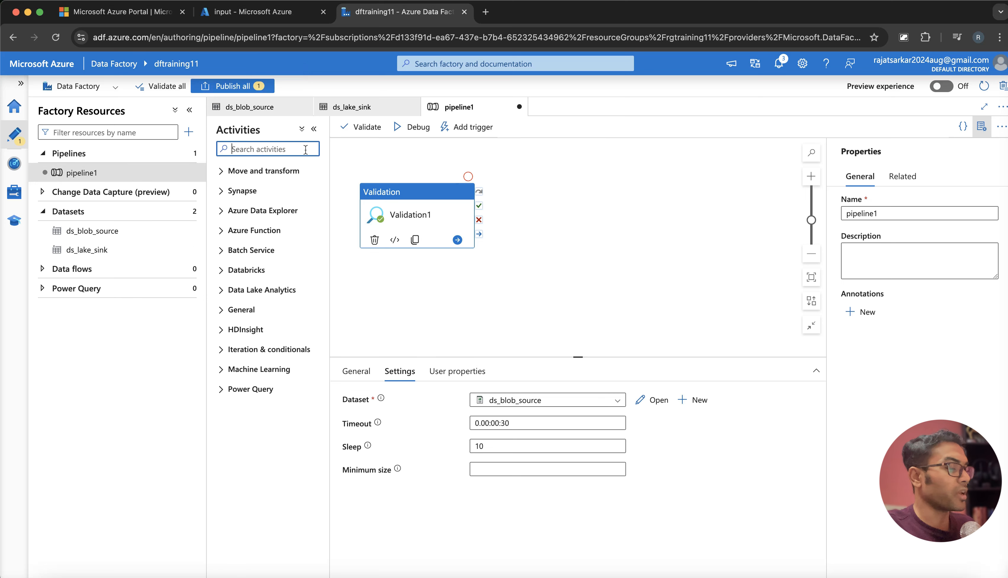
text(meta)
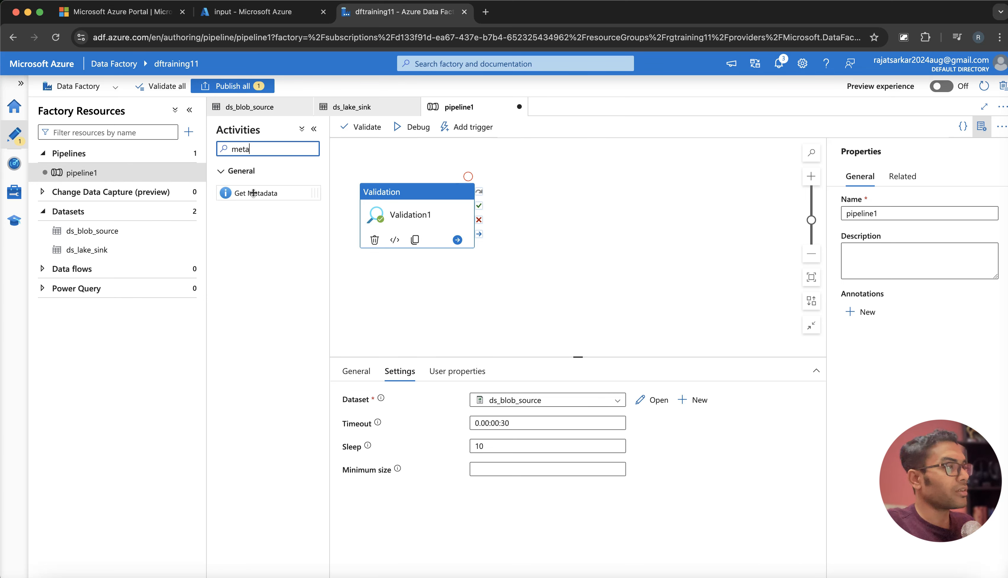
drag(255, 194, 584, 220)
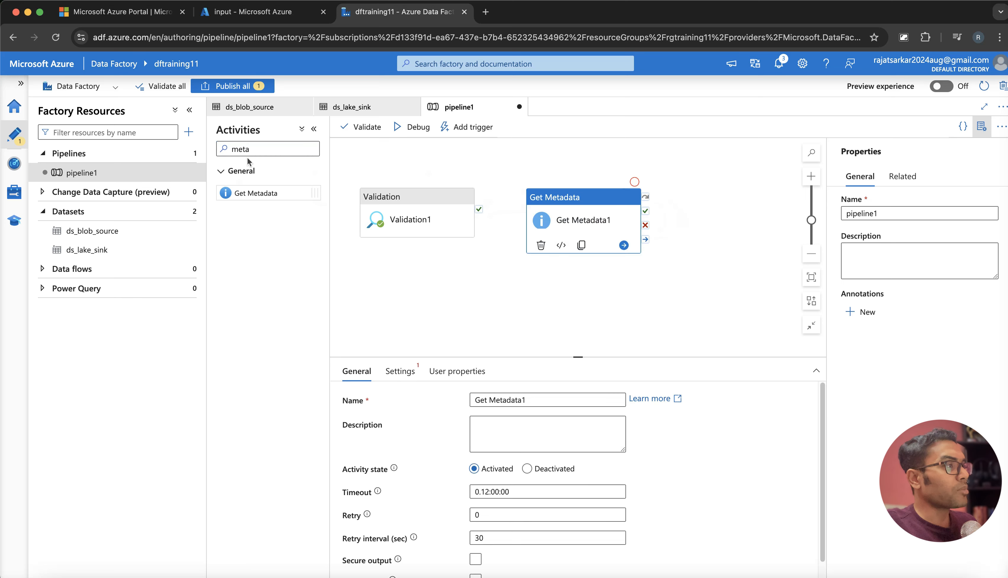
drag(256, 150, 200, 151)
key(BackSpace)
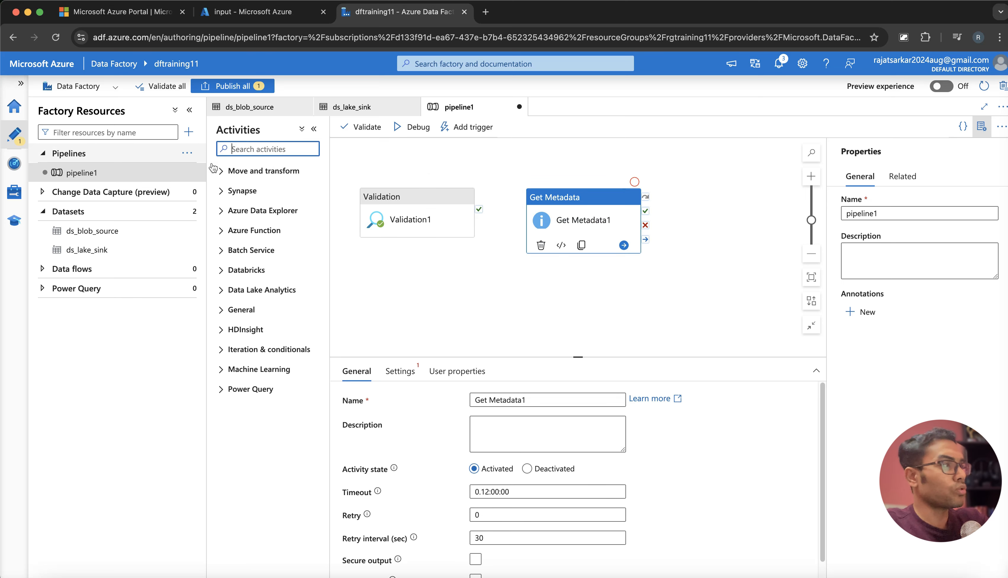
click(229, 314)
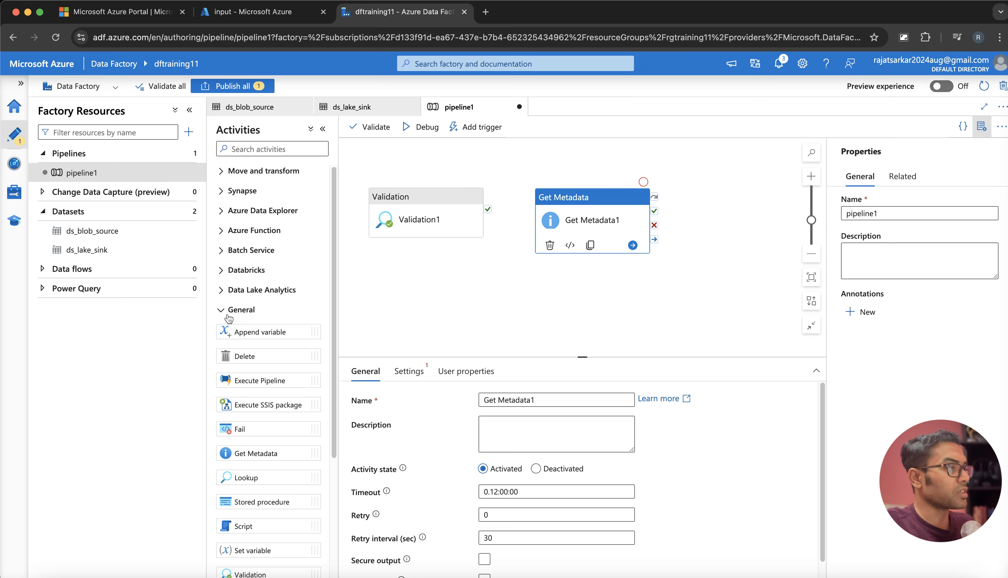
click(229, 314)
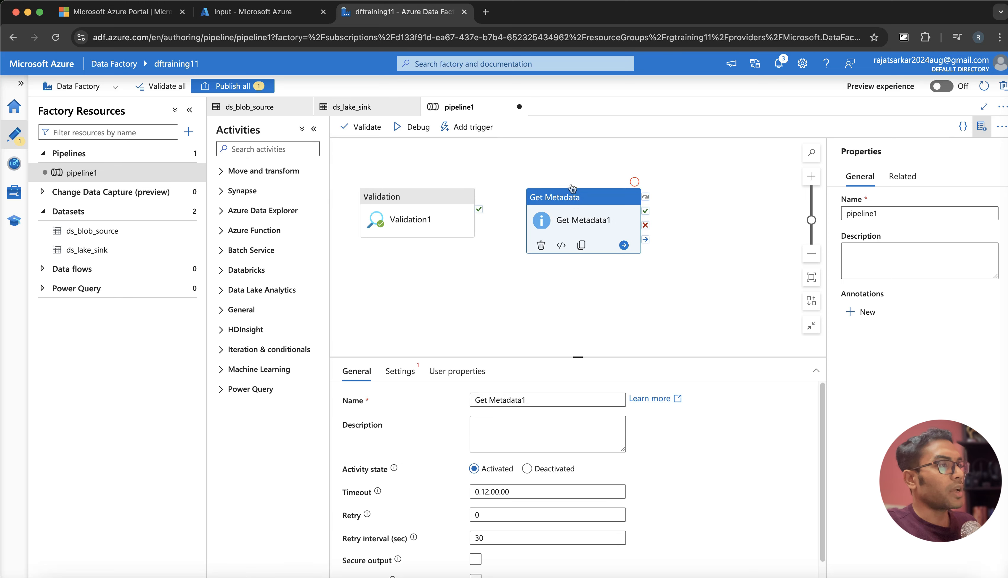
- Align the Get Metadata activity on the canvas next to the Validation activity and bring up its settings
mouse_move(571, 200)
mouse_down()
mouse_move(551, 185)
mouse_move(568, 187)
mouse_up()
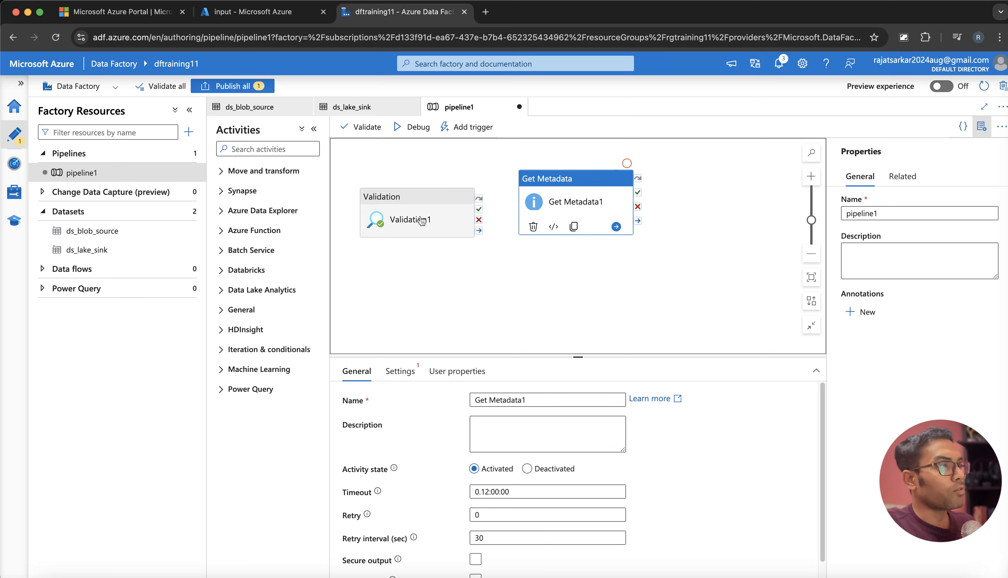
click(420, 227)
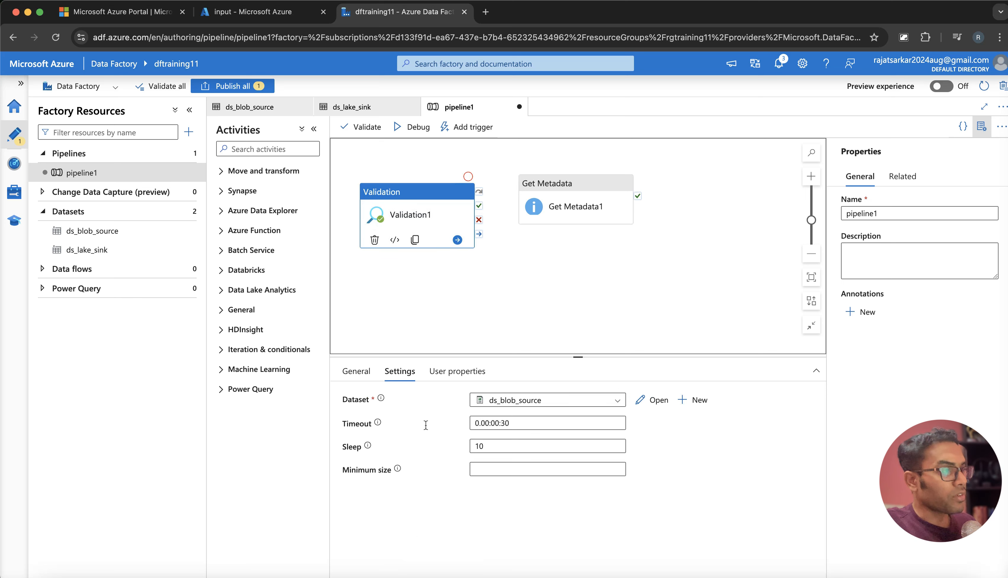
click(568, 202)
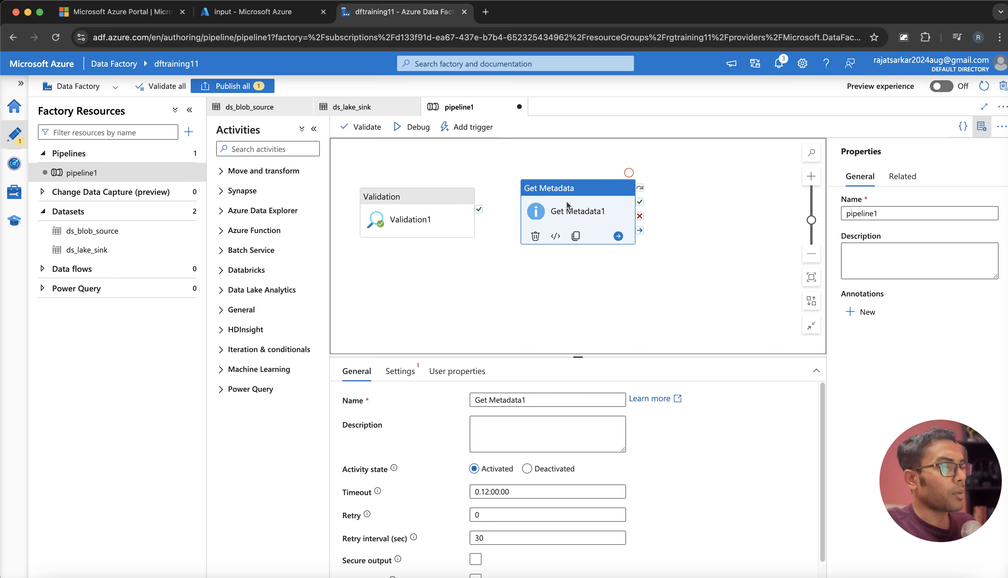
drag(568, 202, 563, 213)
click(400, 372)
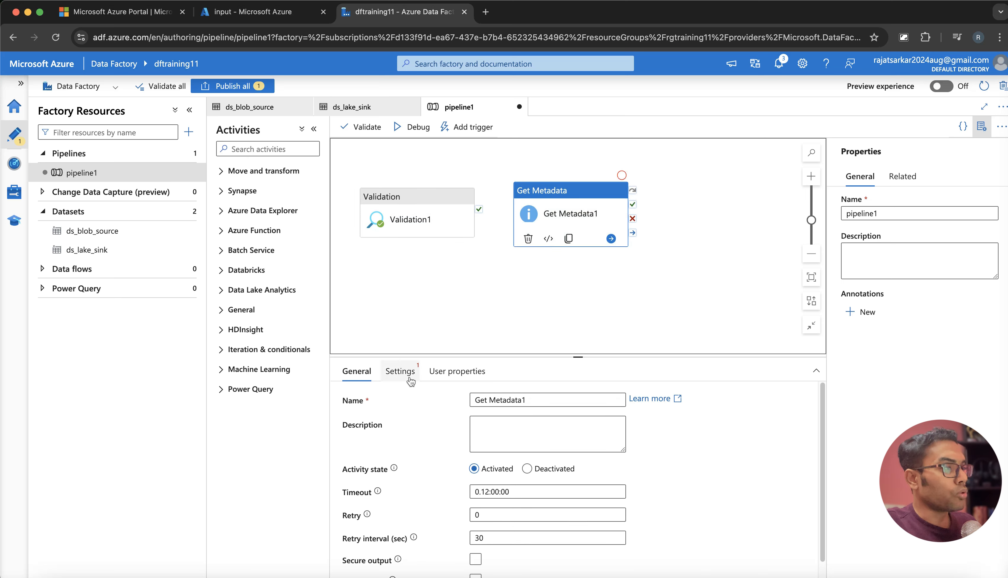
- Assign the dataset ds_blob_source to the Get Metadata activity in its settings
click(417, 228)
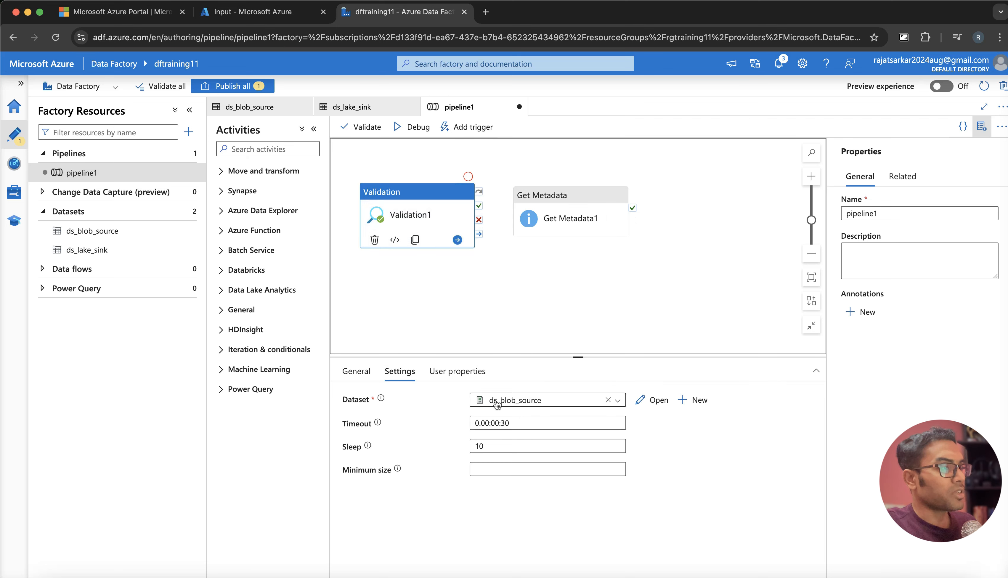
click(559, 217)
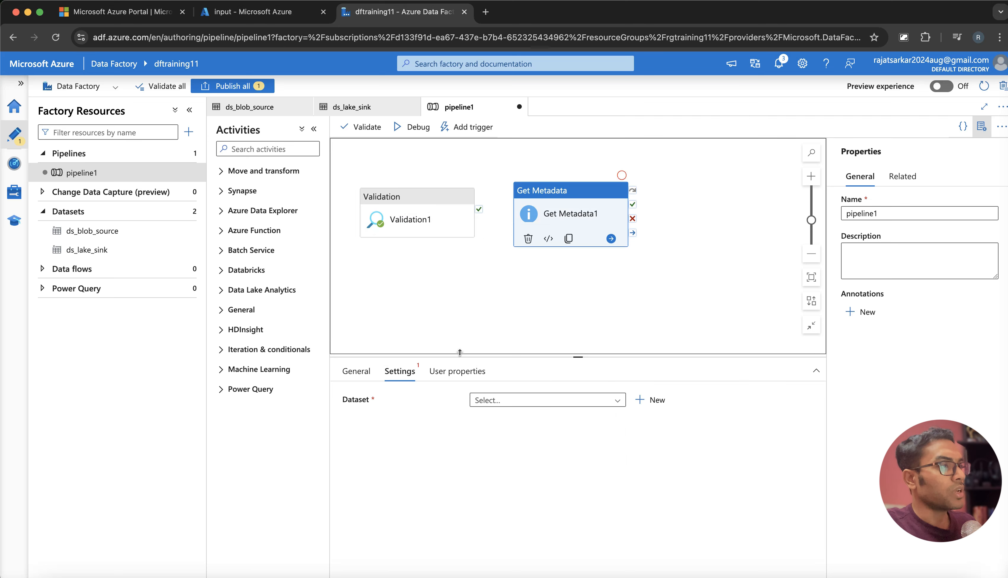
click(504, 401)
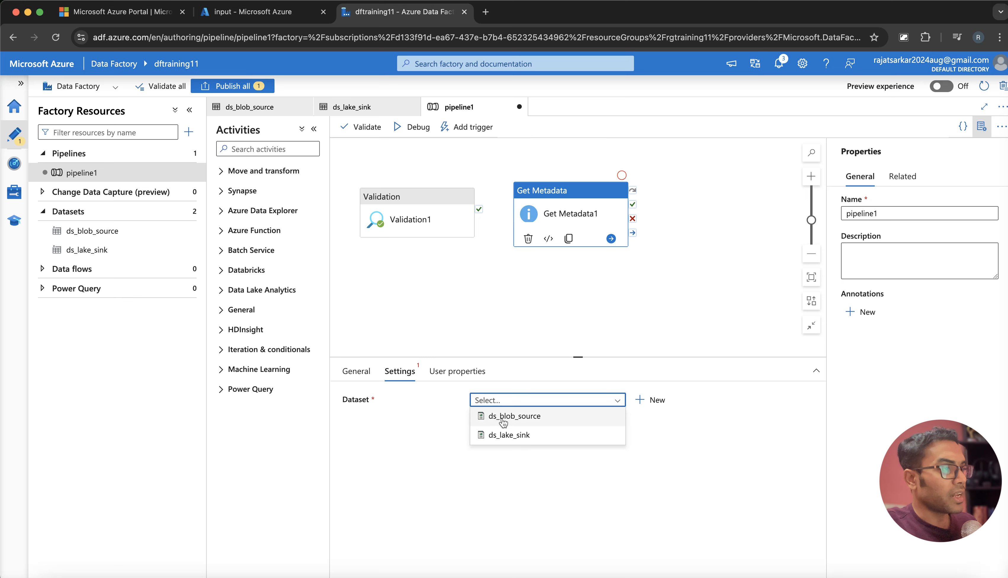
click(505, 419)
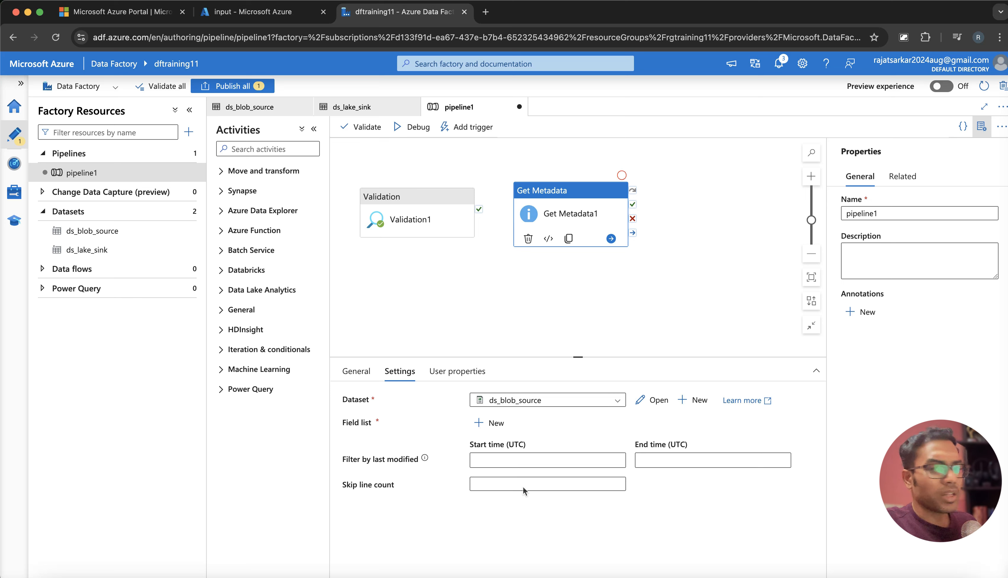
- Add a Column count argument to the Get Metadata activity's field list
click(485, 427)
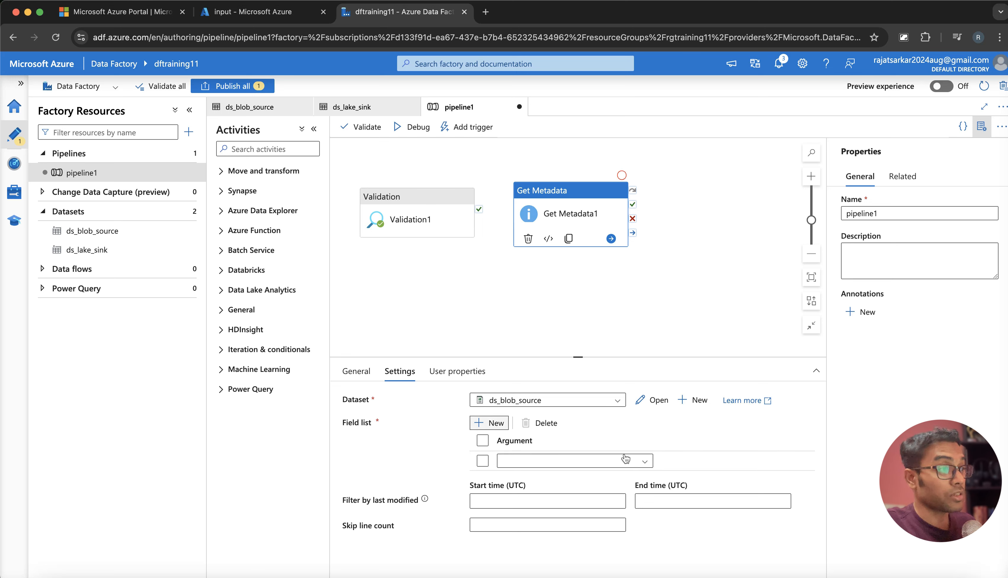
click(589, 464)
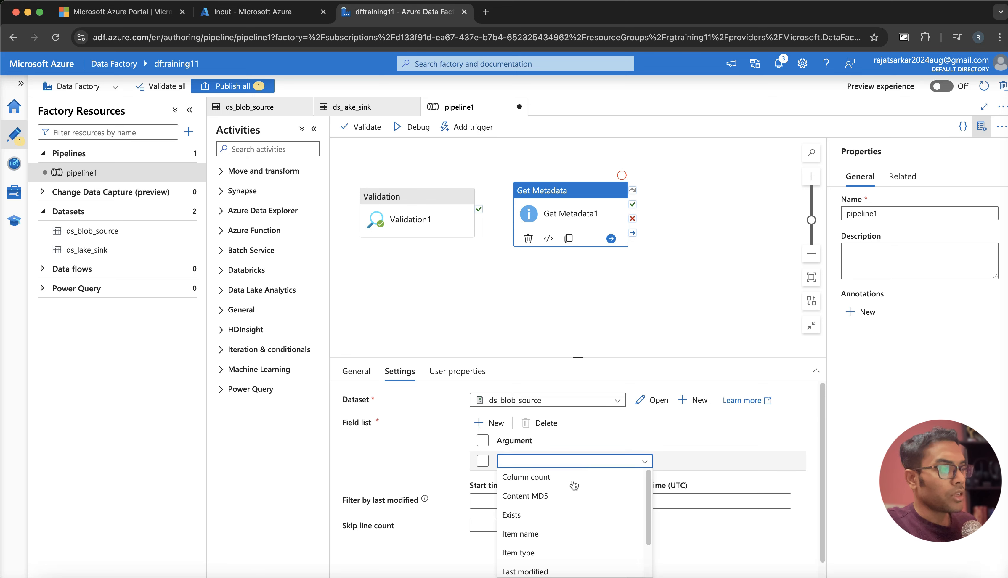
click(534, 480)
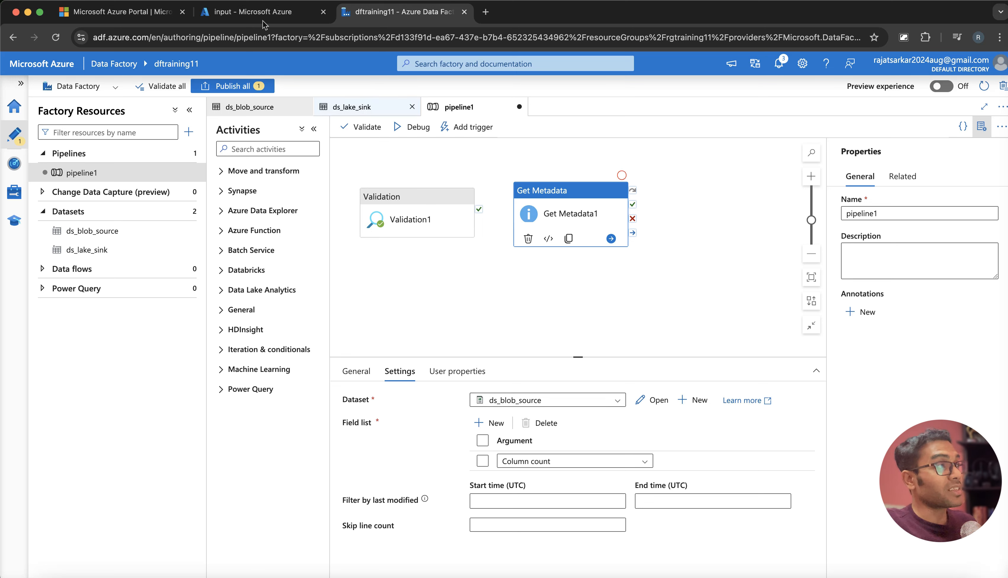
- Examine the export.csv entry in the blob storage's input container and review the argument options of the Get Metadata field list
click(250, 12)
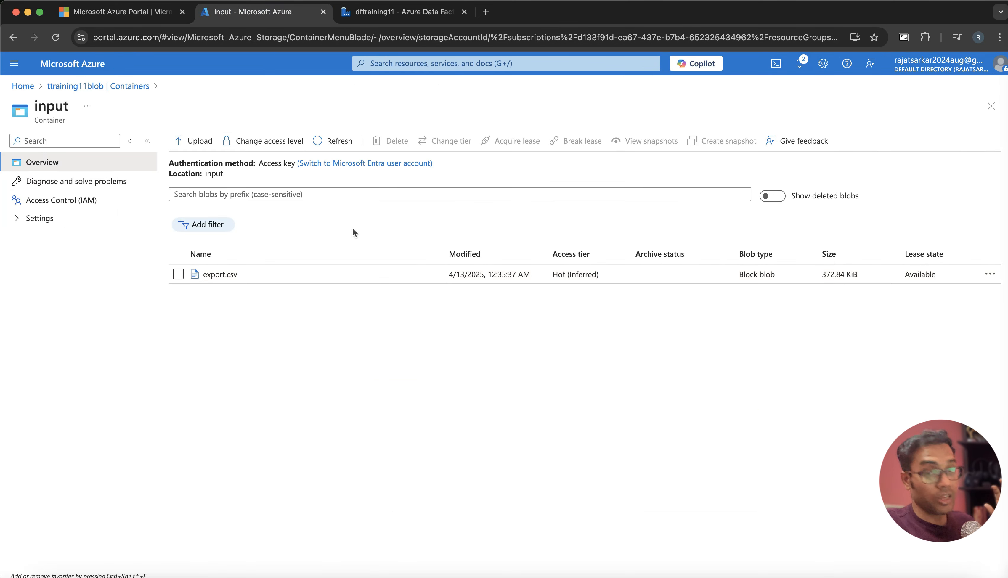
click(401, 11)
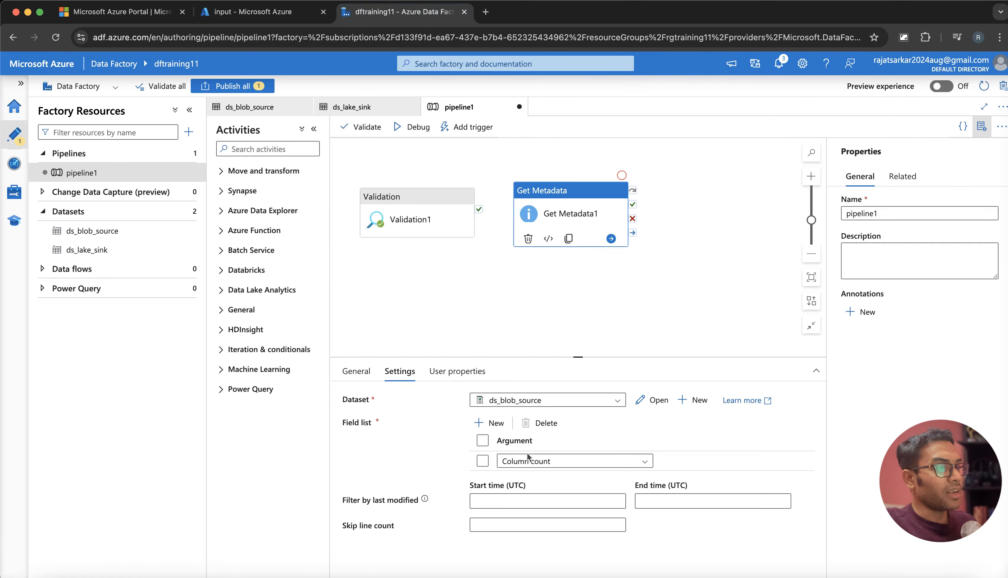
click(533, 465)
click(533, 465)
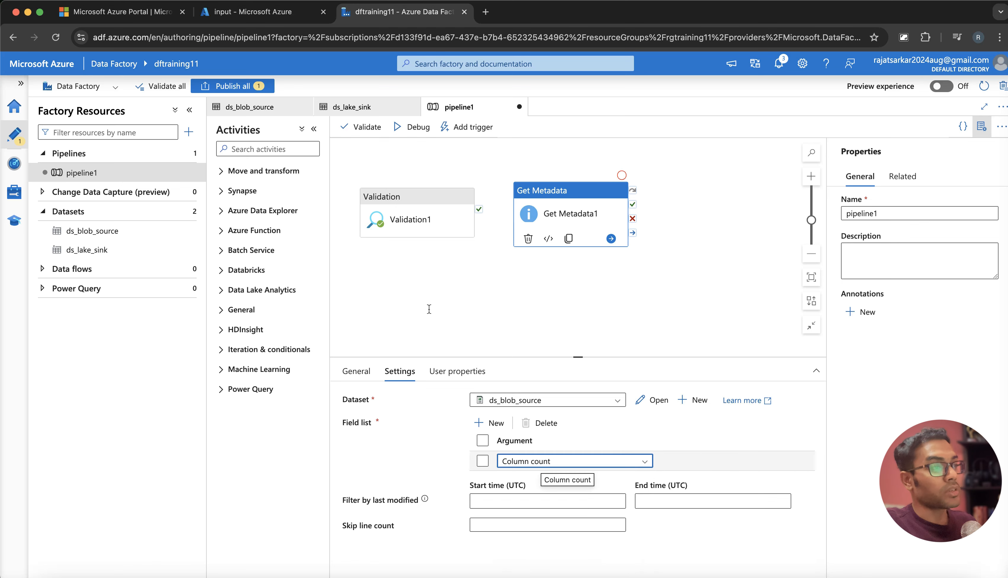
click(256, 11)
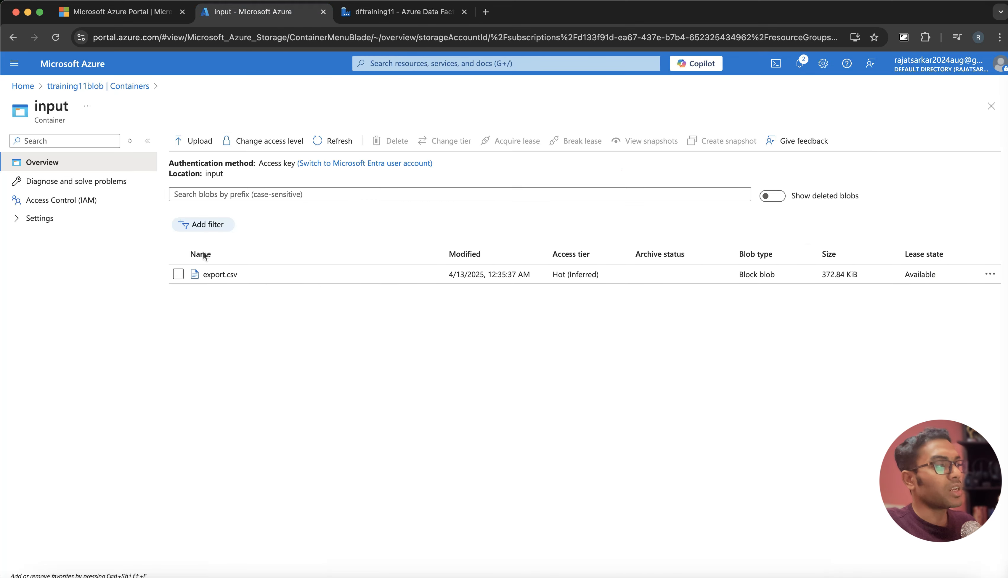
click(402, 14)
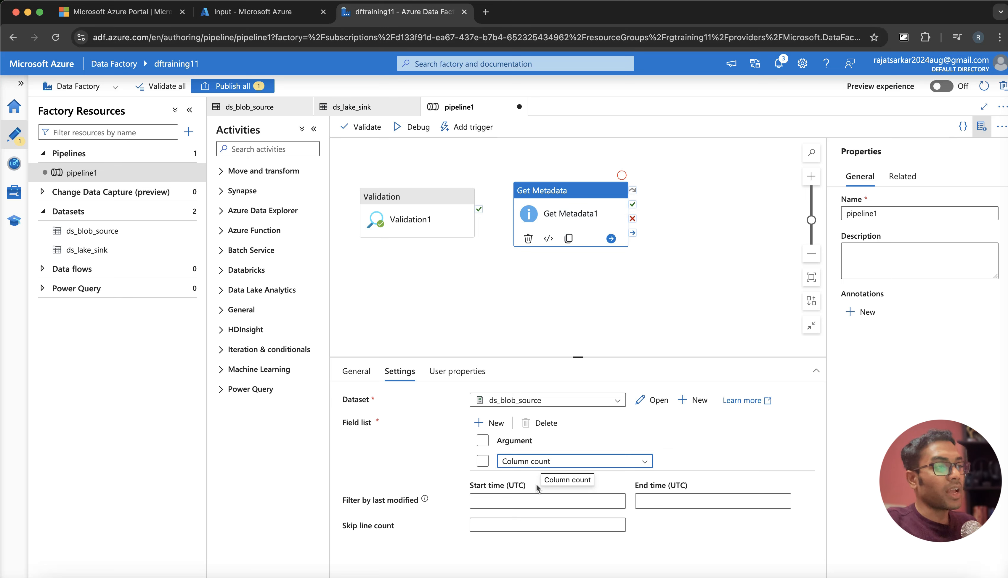
click(554, 462)
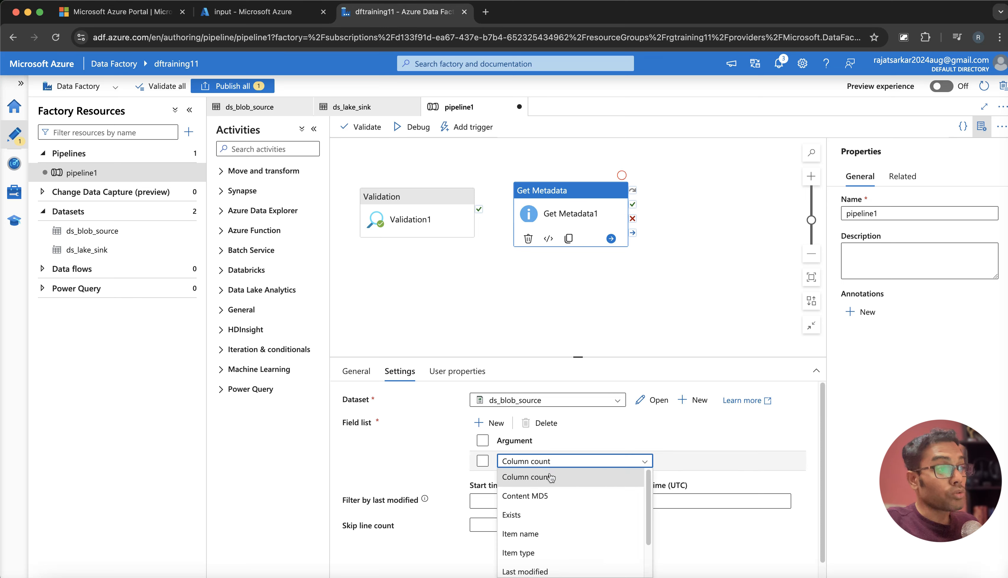
click(549, 478)
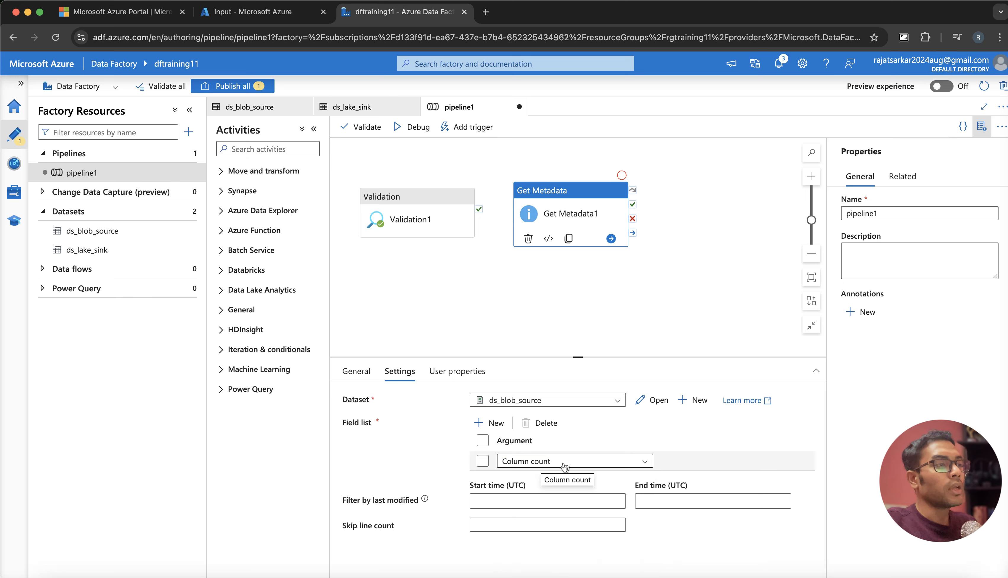
click(565, 464)
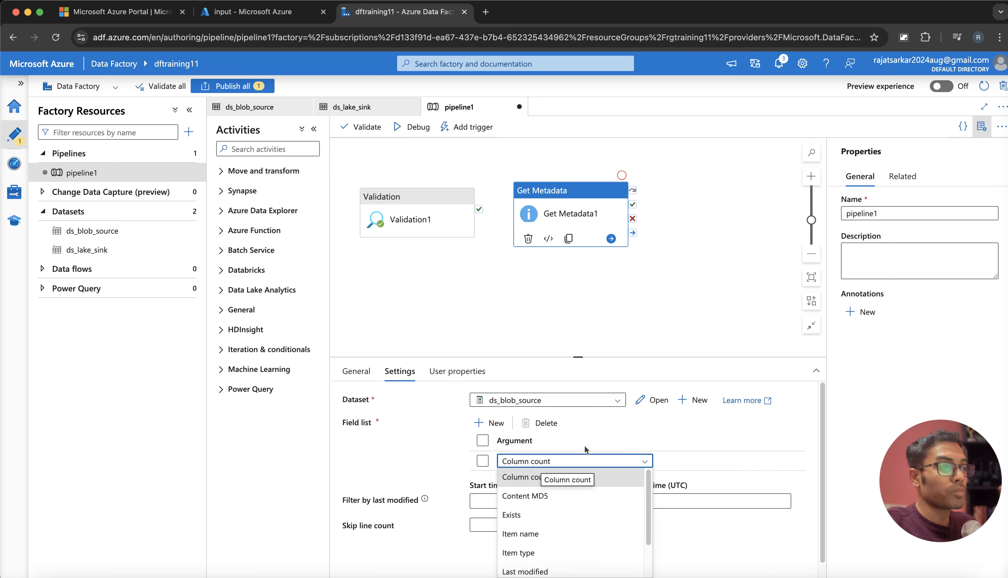
click(541, 441)
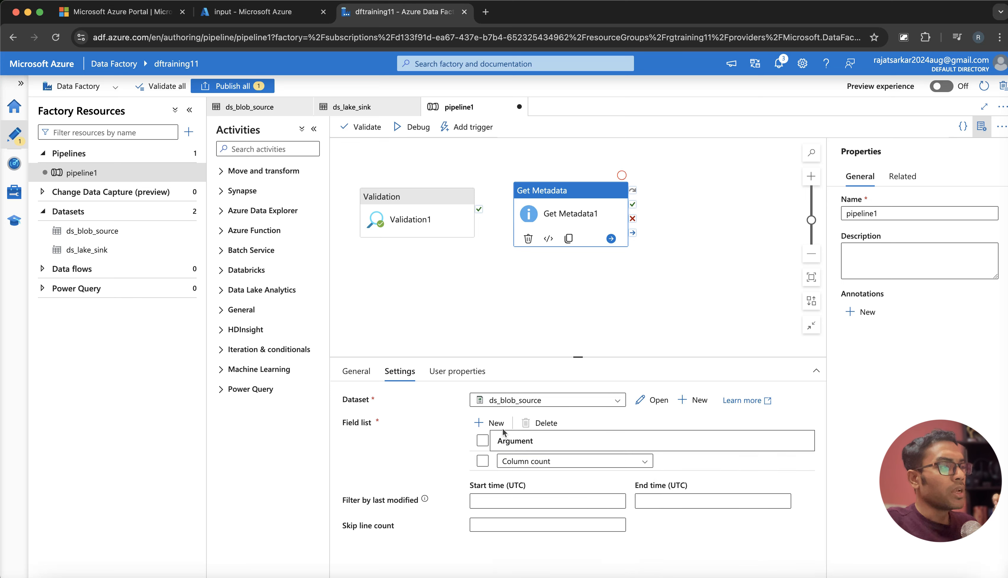
- Add two more arguments, Exists and Item type, to the Get Metadata activity's field list
click(489, 423)
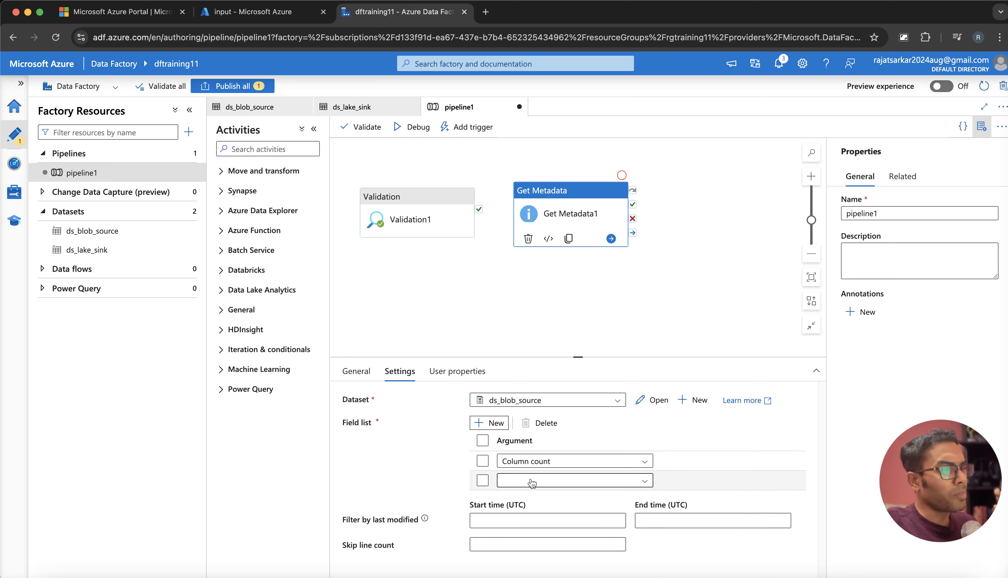
click(533, 482)
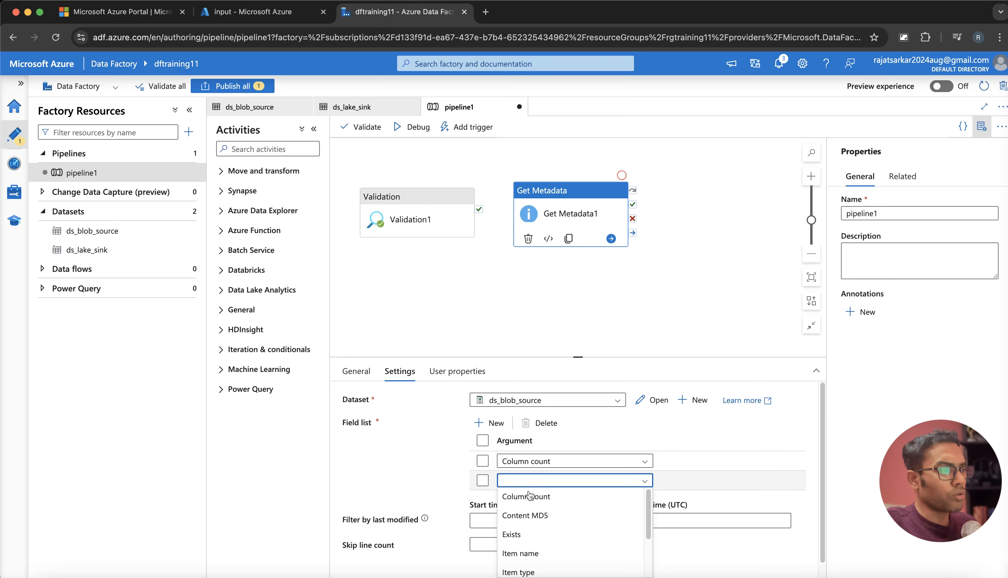
click(554, 534)
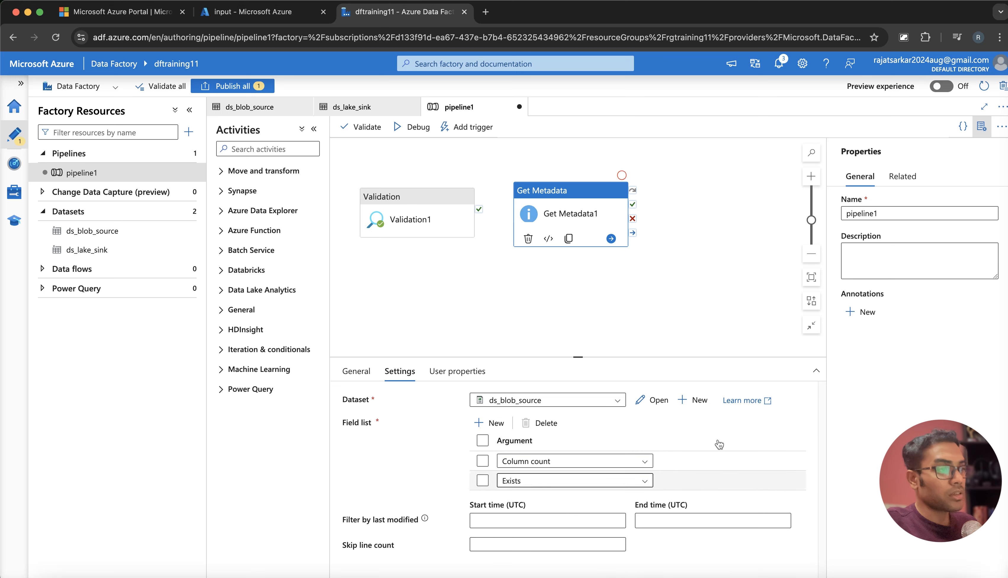
click(493, 423)
click(616, 501)
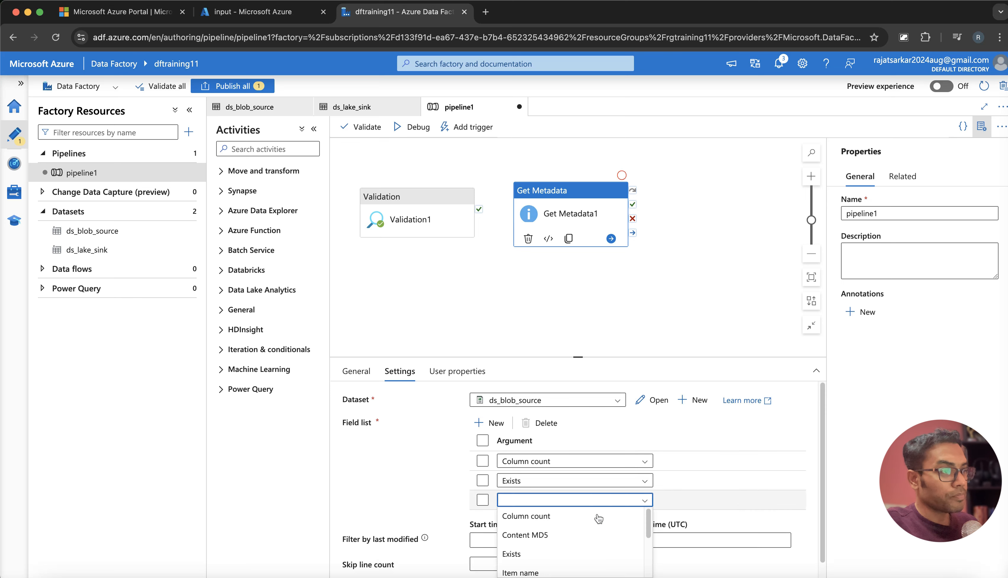
scroll(540, 534, down, 3)
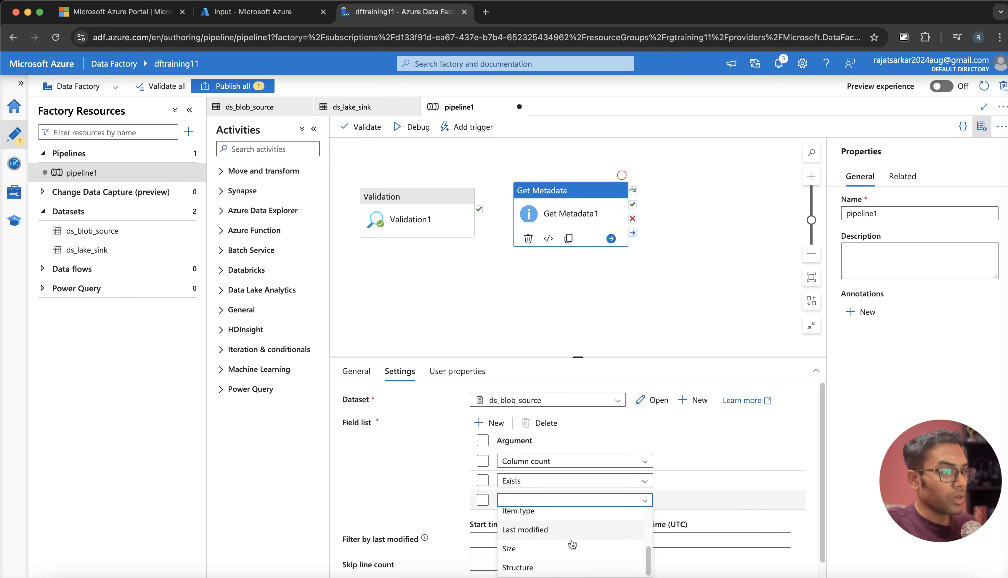
click(543, 519)
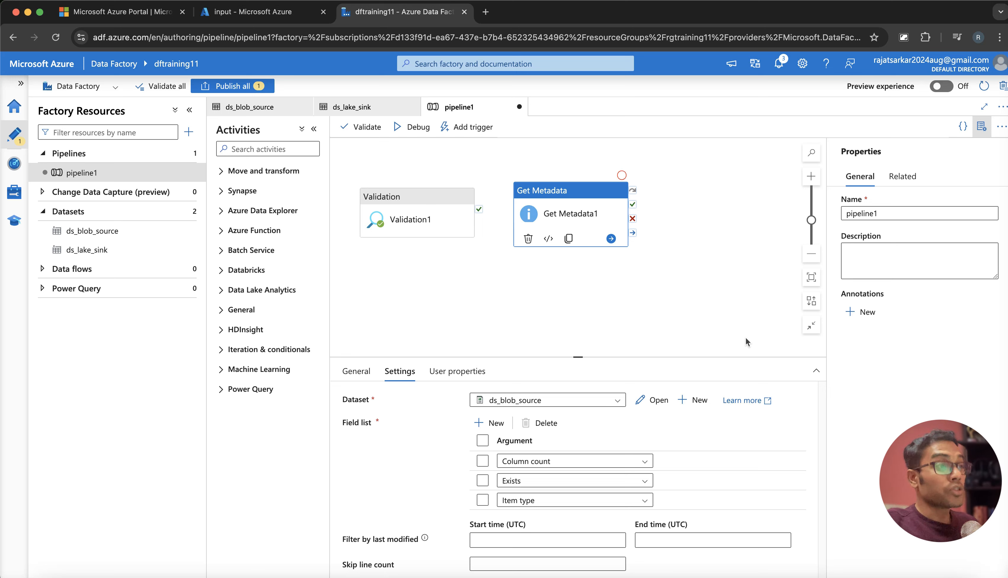
- Connect the Validation activity's success output to the Get Metadata activity and select Get Metadata
click(581, 217)
drag(479, 210, 600, 220)
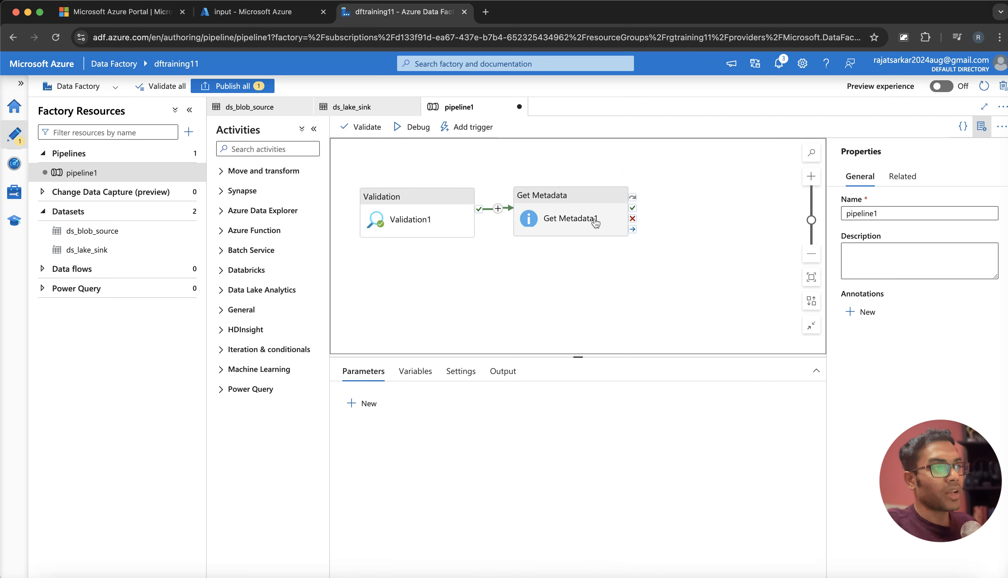
click(594, 223)
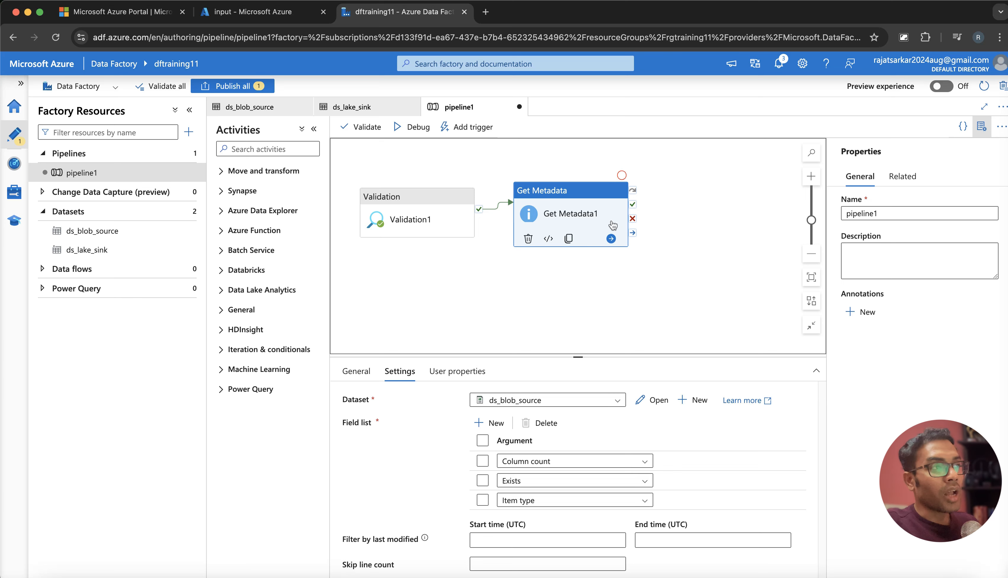
- Find the If Condition activity, place it after Get Metadata on the canvas, and connect Get Metadata's success output to it
click(257, 149)
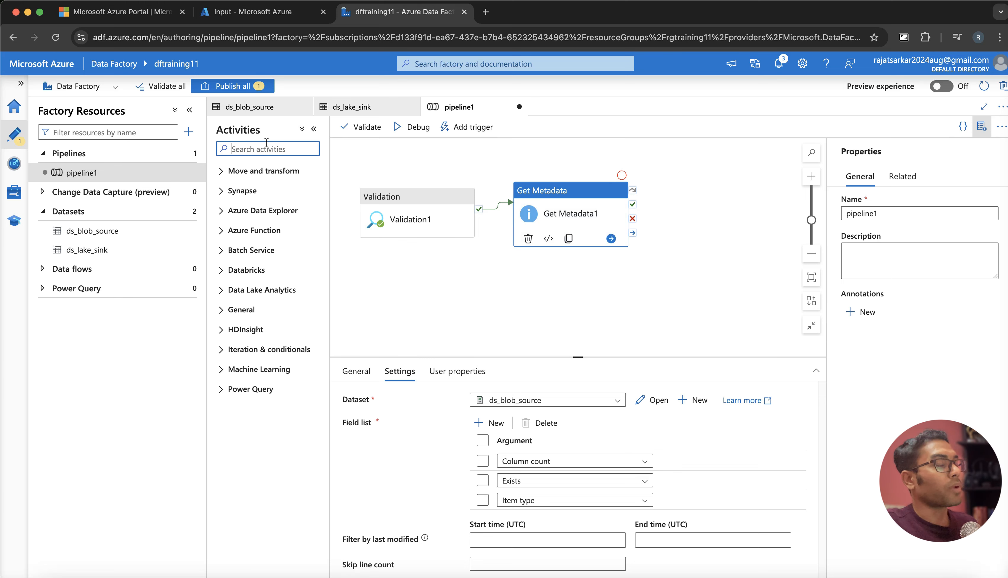
text(con)
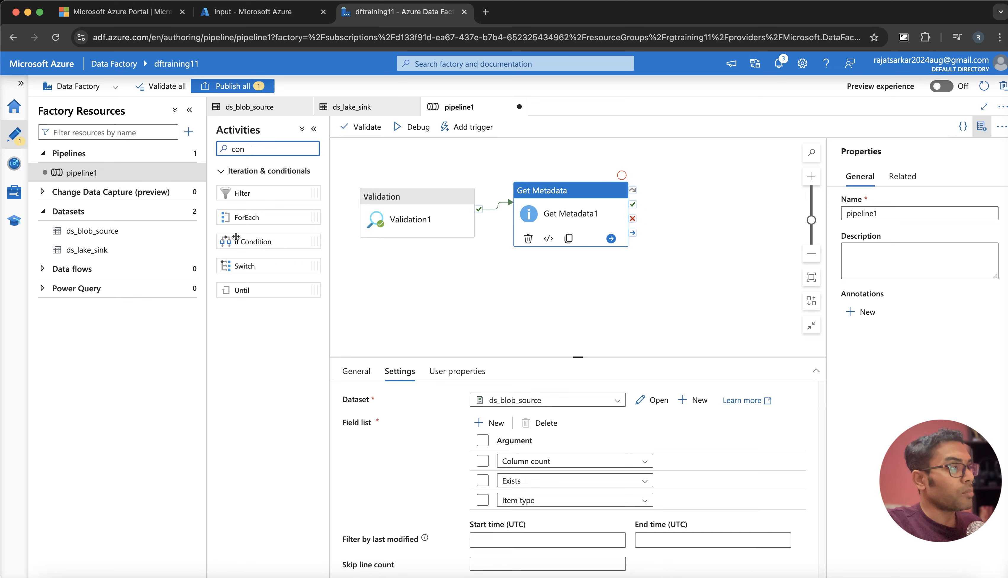
drag(245, 241, 767, 175)
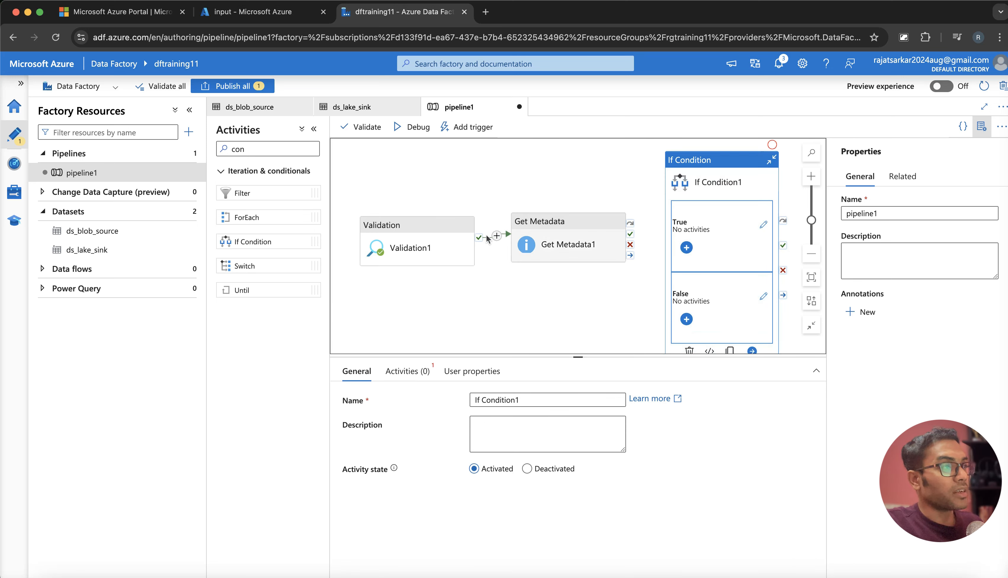
click(635, 239)
drag(641, 236, 733, 206)
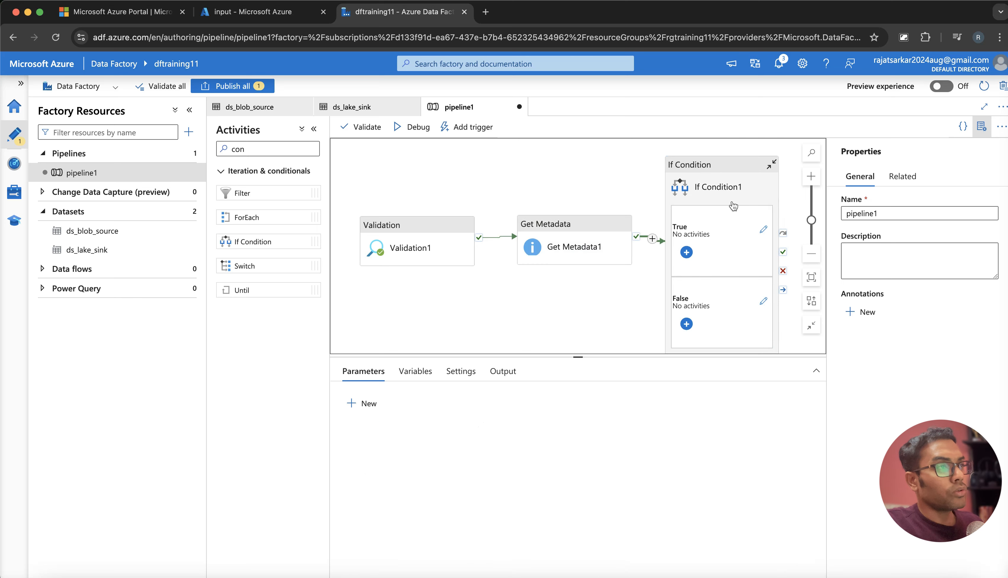
- Start a dynamic content expression for the If Condition activity with the equals function
click(725, 199)
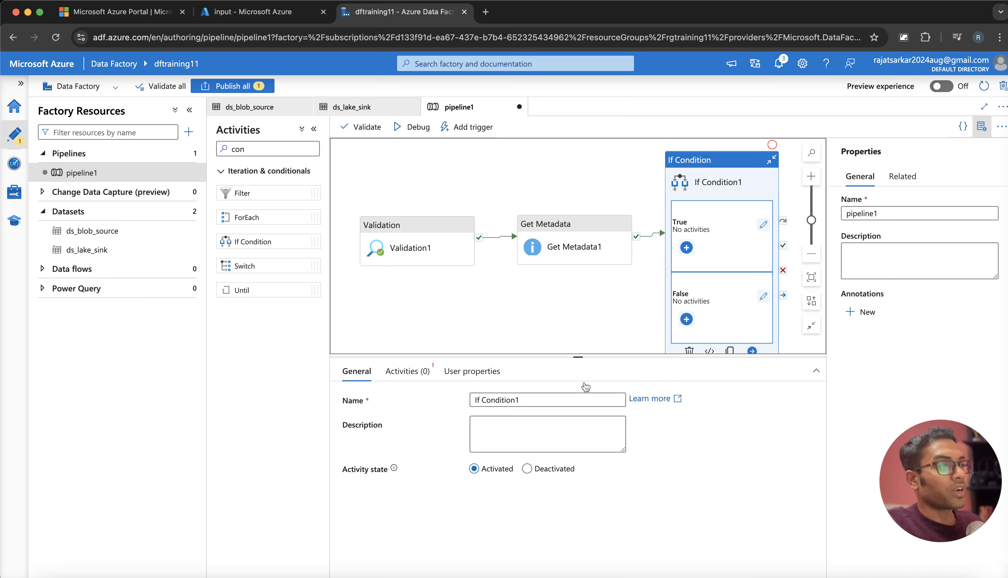
click(416, 375)
click(496, 411)
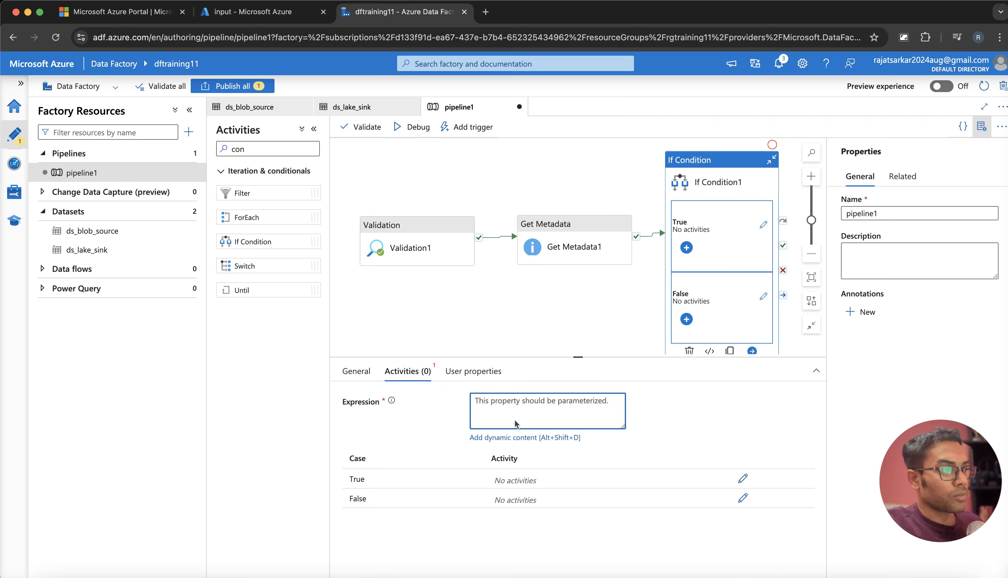
click(534, 438)
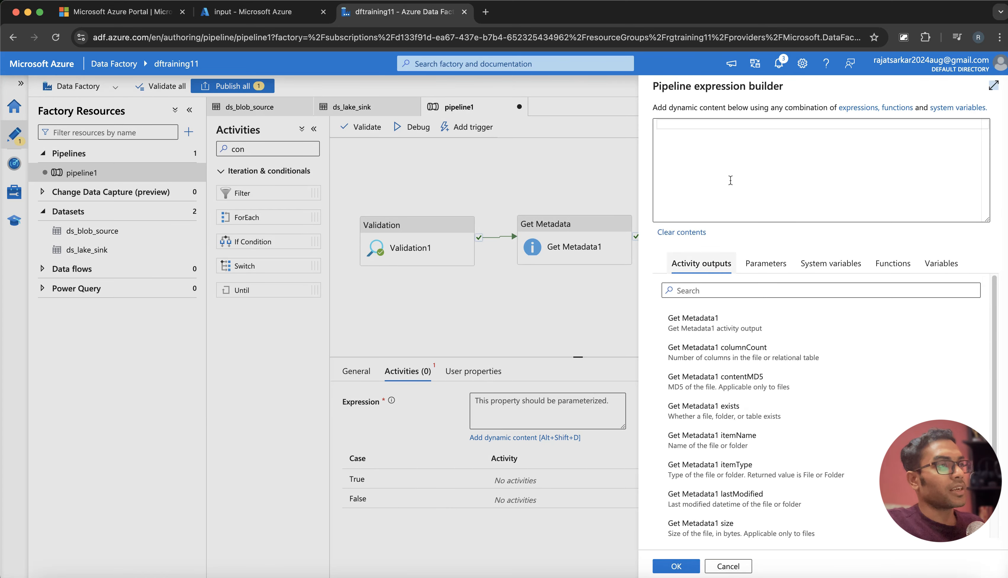
scroll(738, 474, down, 2)
scroll(738, 472, up, 2)
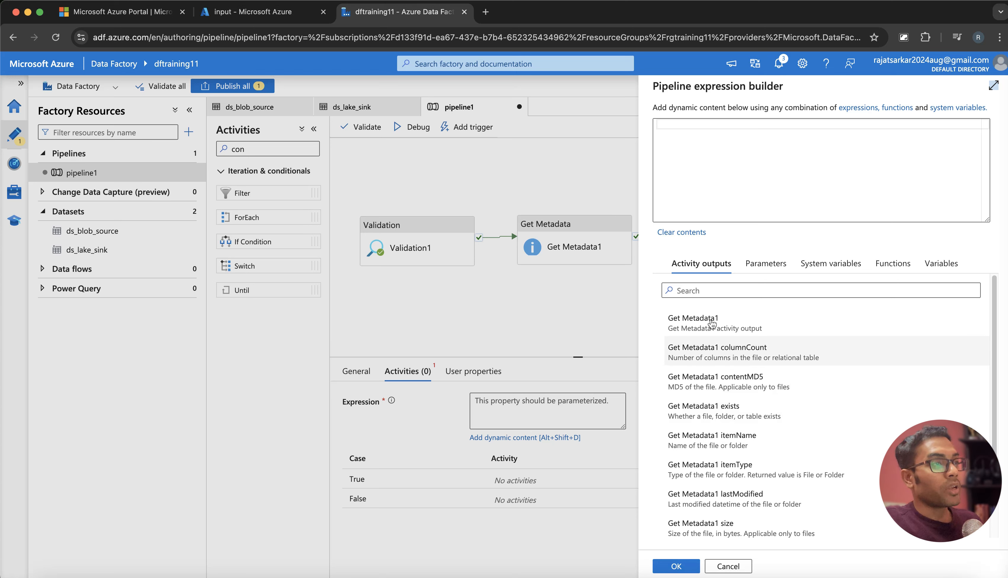
click(674, 127)
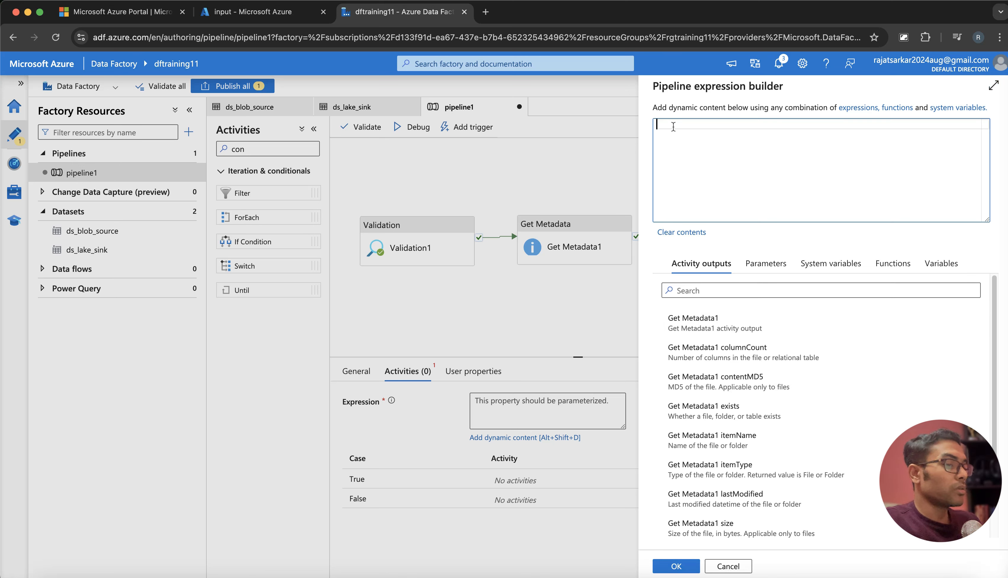
text(@equa)
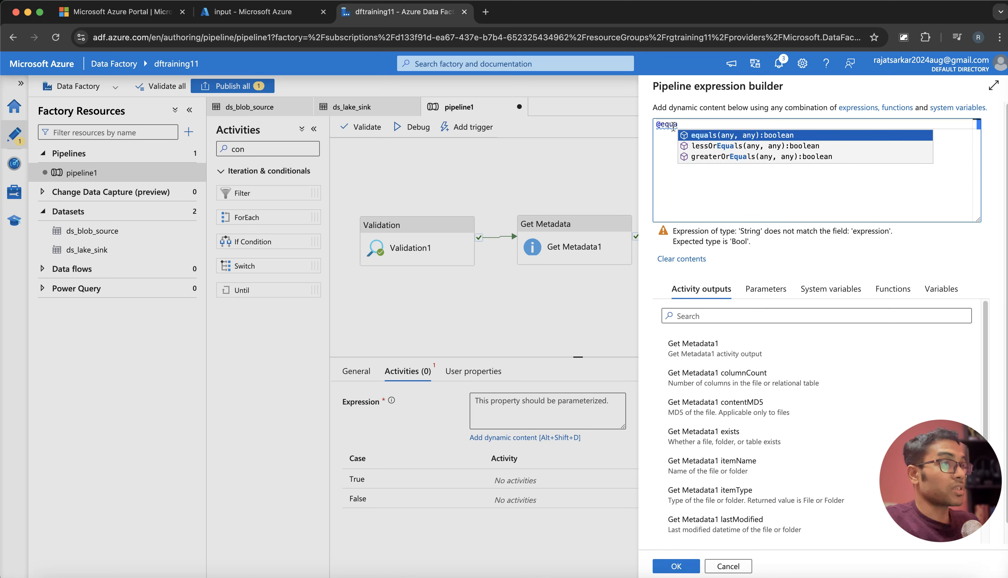
click(755, 135)
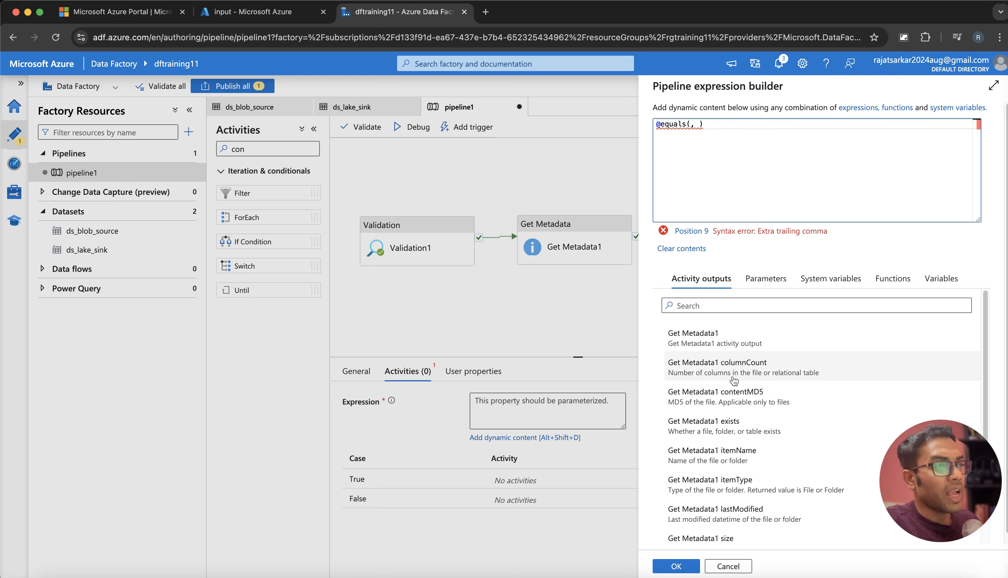
- Complete the equals expression by comparing Get Metadata1's columnCount output with 6, and apply it to the If Condition
click(744, 363)
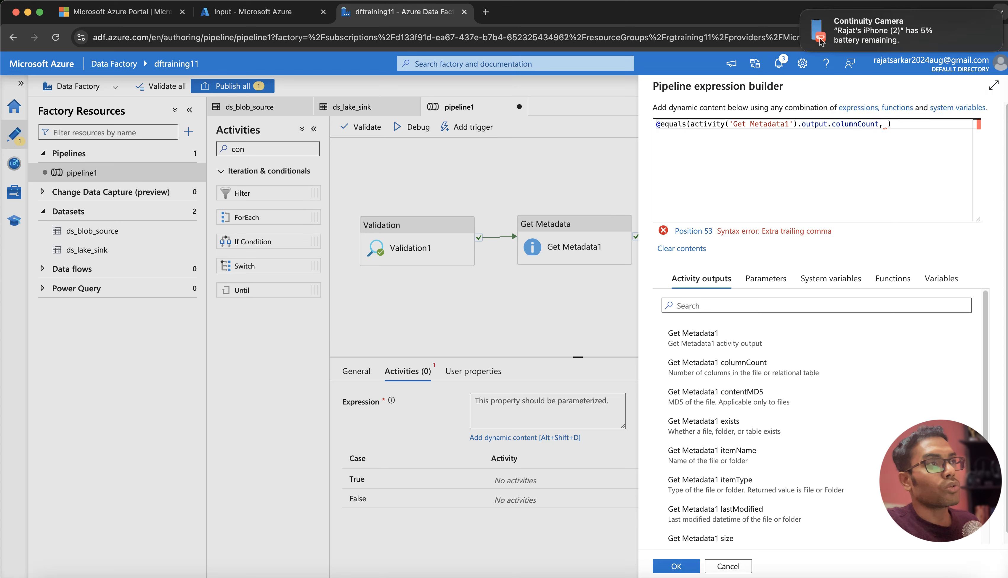
click(802, 13)
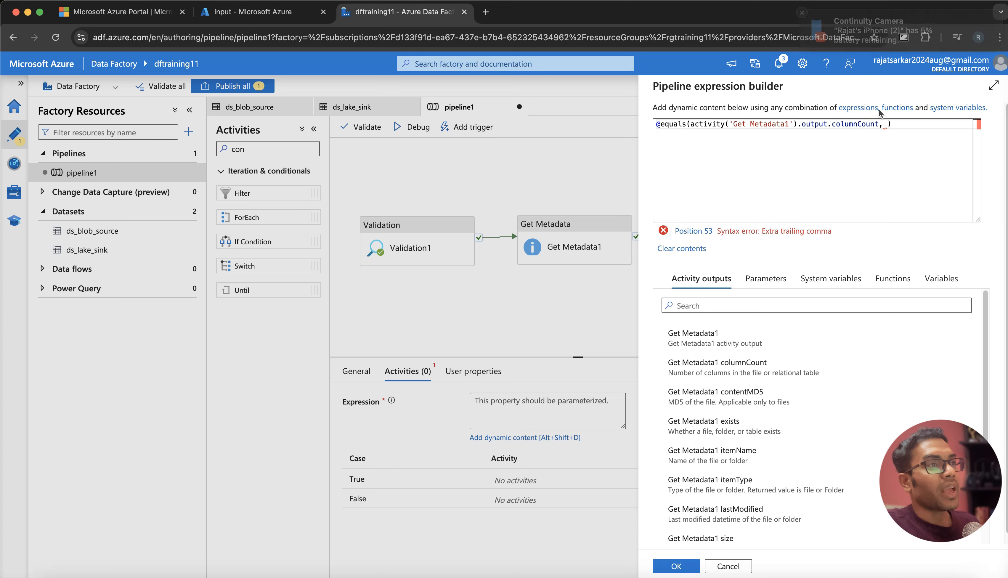
click(886, 125)
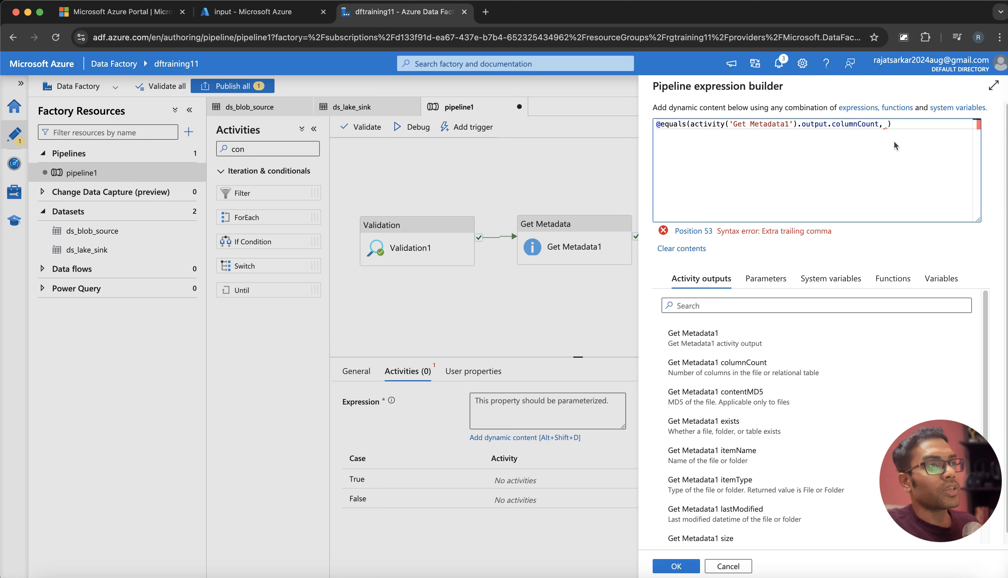
text(6)
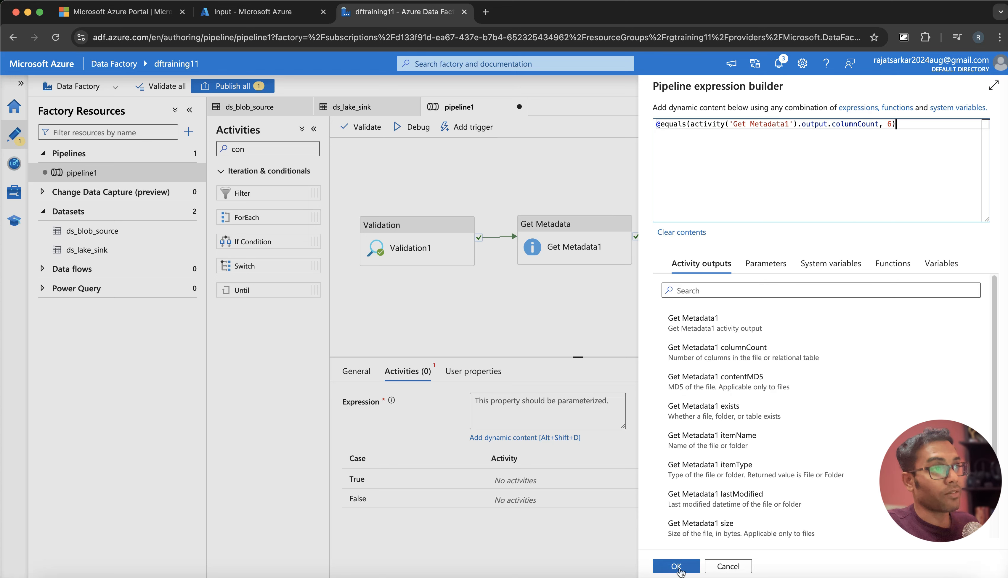
click(679, 568)
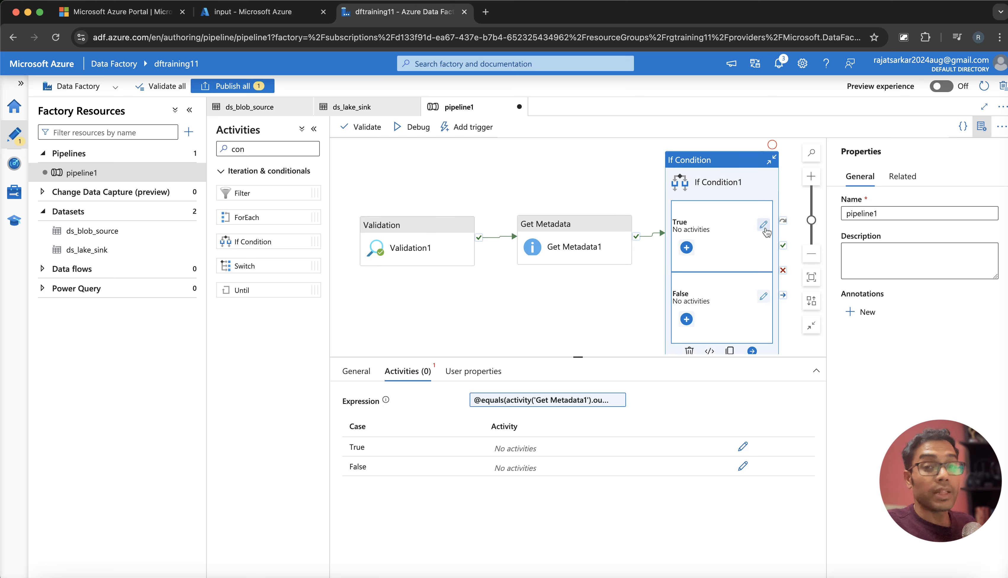
- Add a Copy data activity to the If Condition's True branch with ds_blob_source as source dataset and ds_lake_sink as sink dataset
click(686, 248)
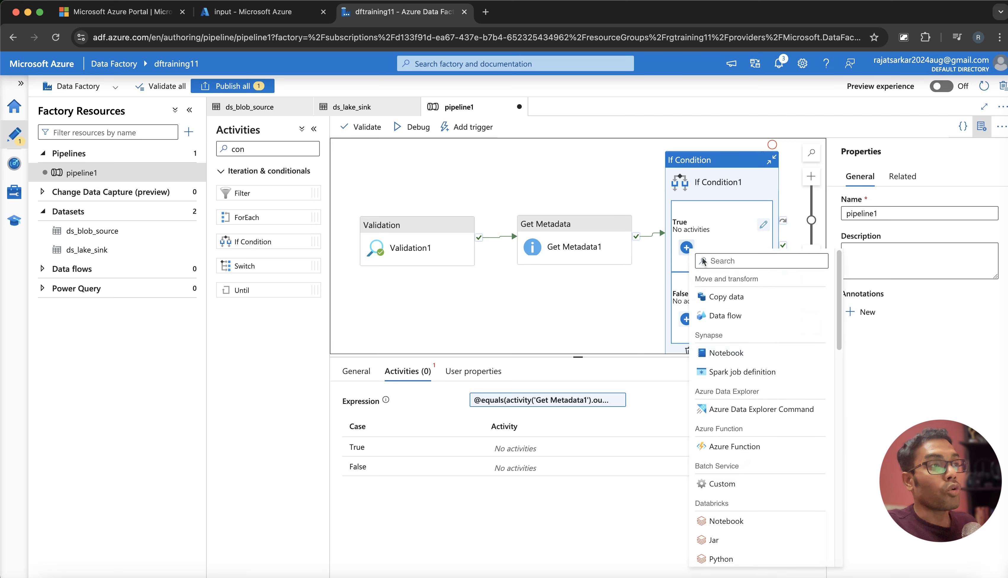
click(723, 298)
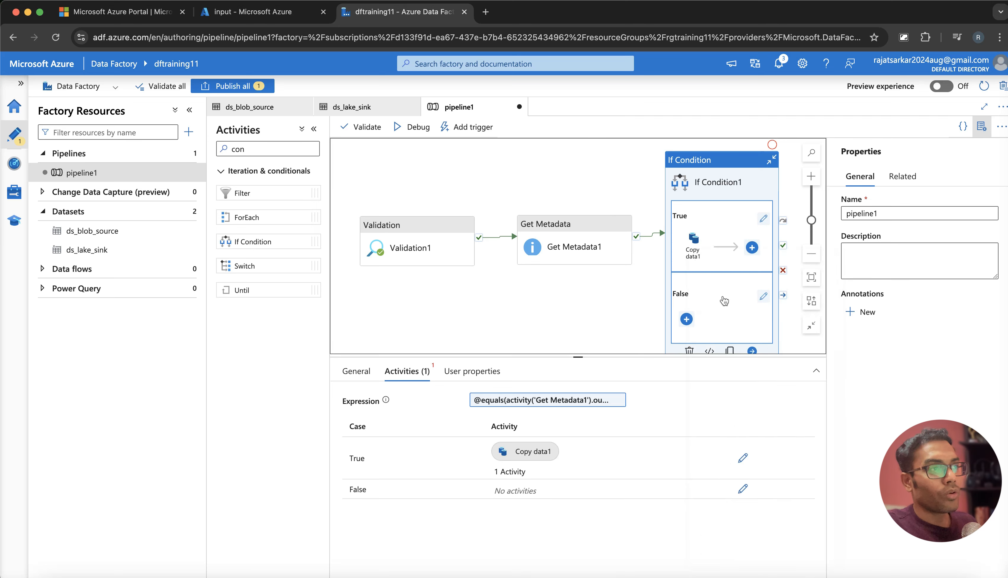
click(695, 245)
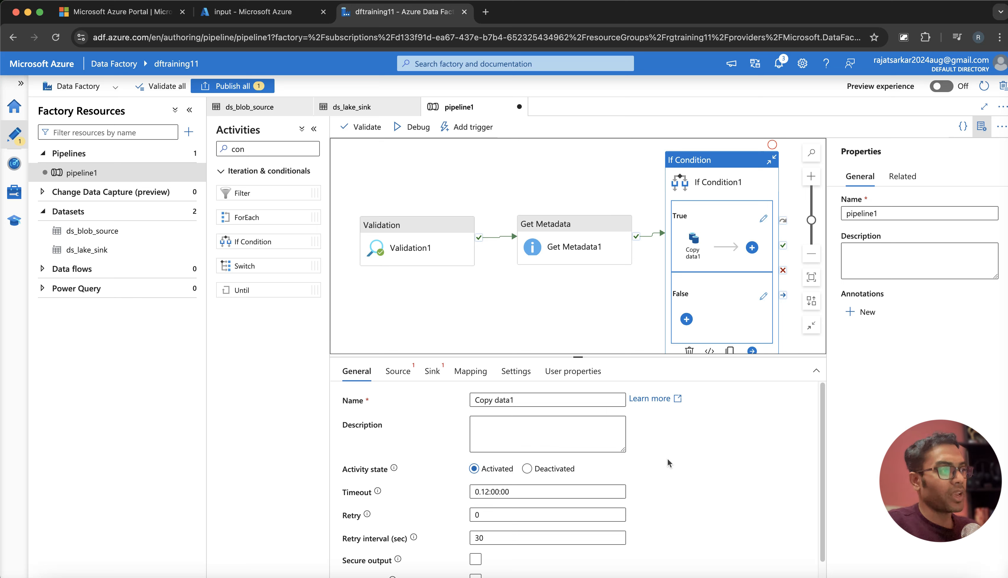
click(406, 375)
click(503, 400)
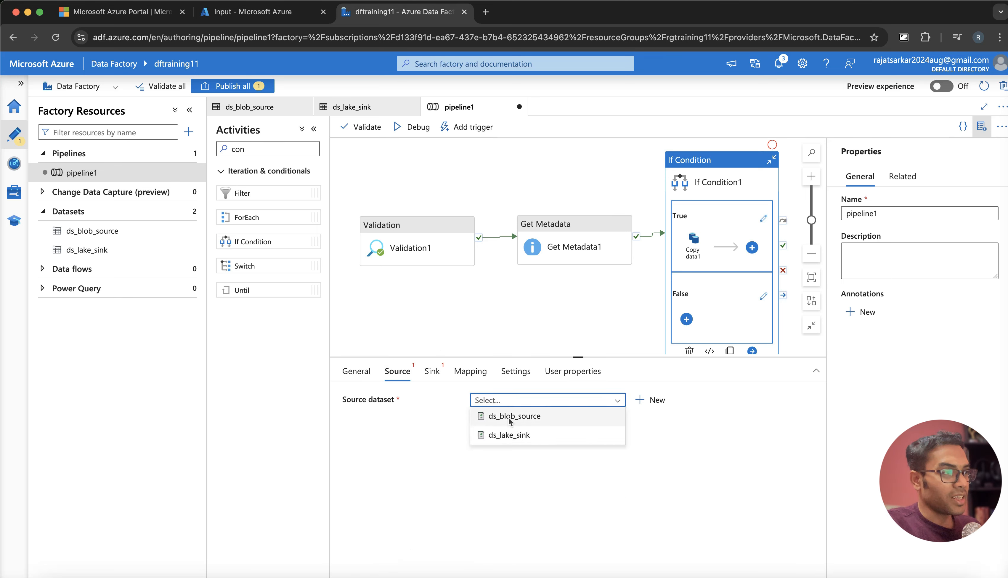
click(510, 416)
click(431, 371)
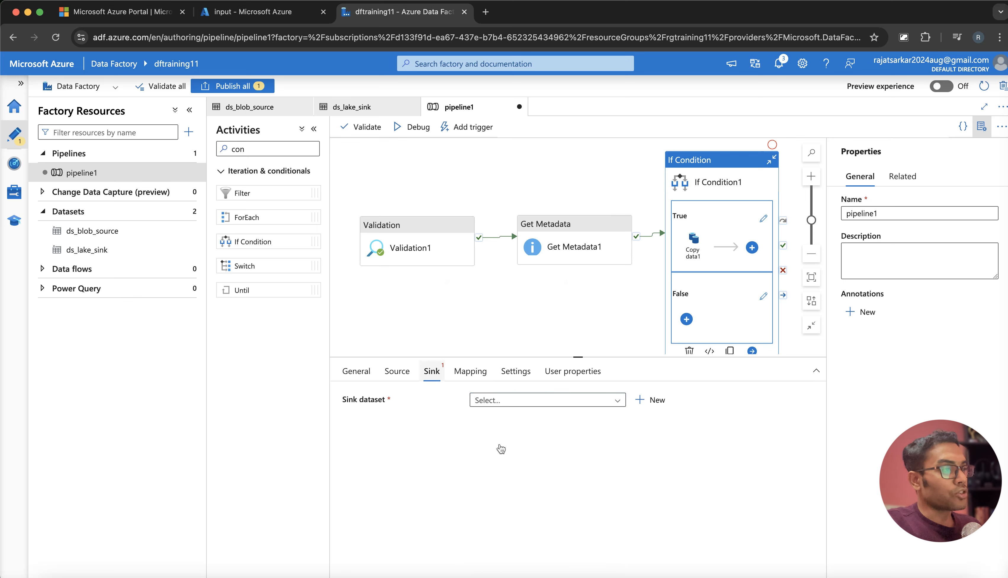
click(533, 401)
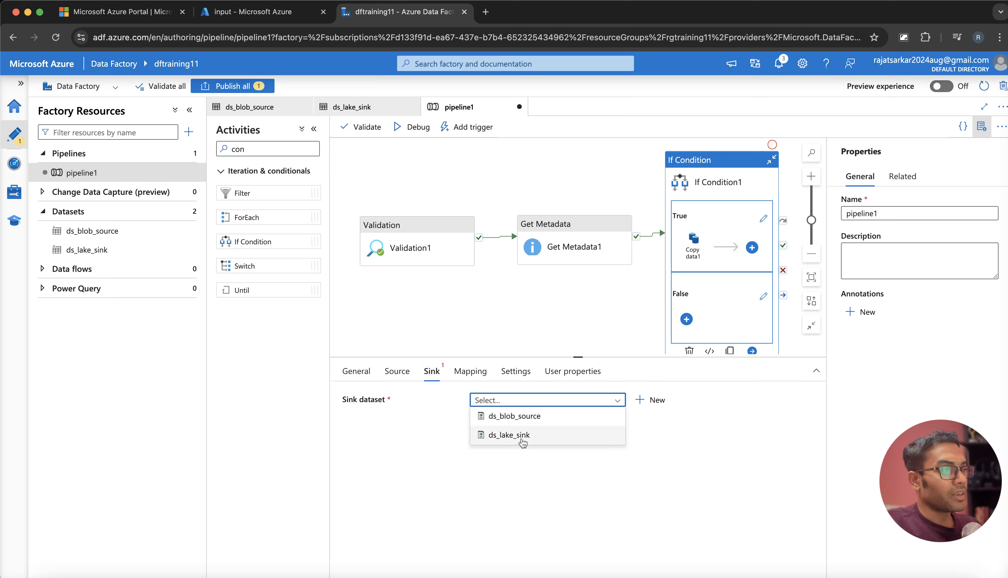
click(522, 436)
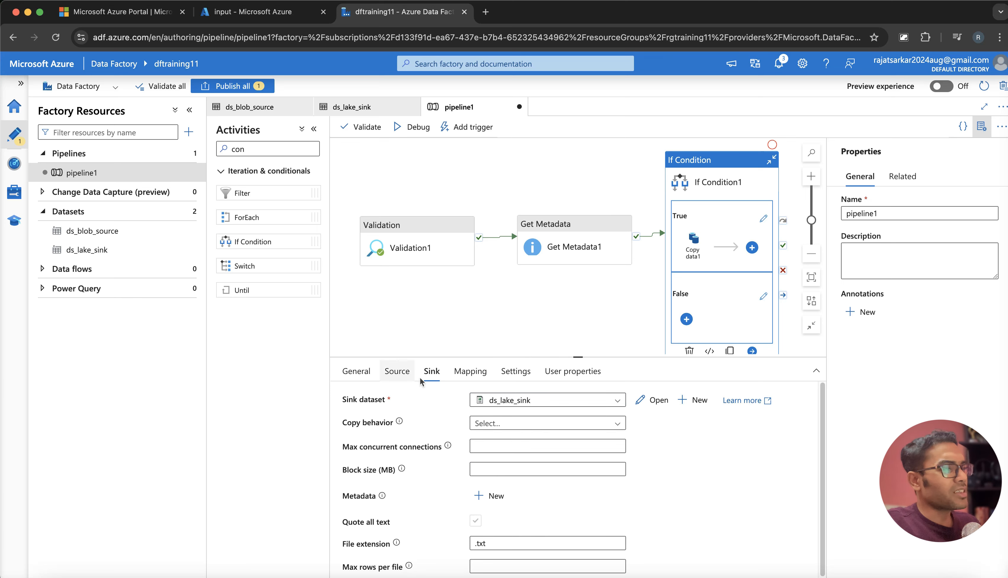
- Review the Copy data activity's source, sink, mapping, settings and user properties
click(397, 373)
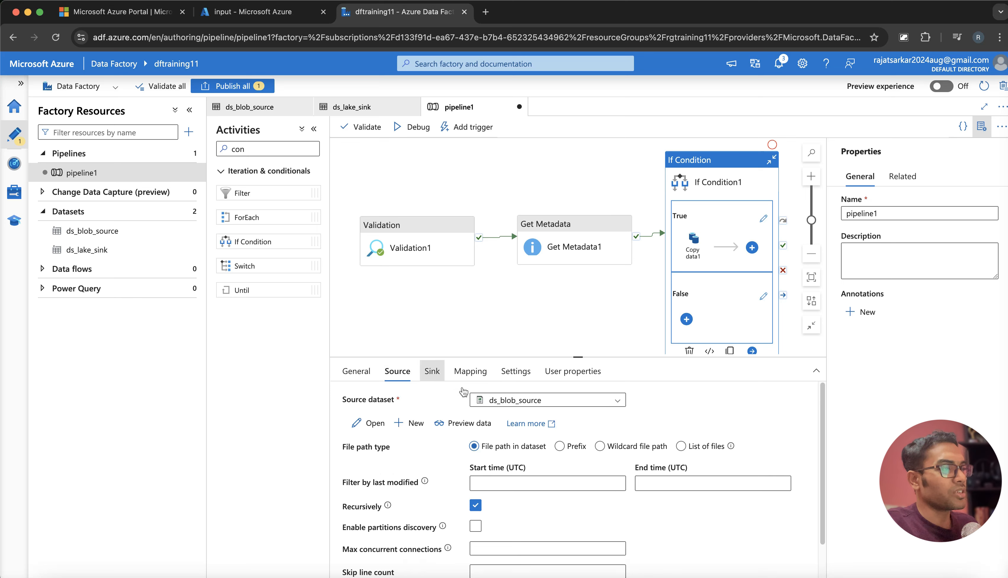
click(432, 373)
drag(583, 401, 474, 366)
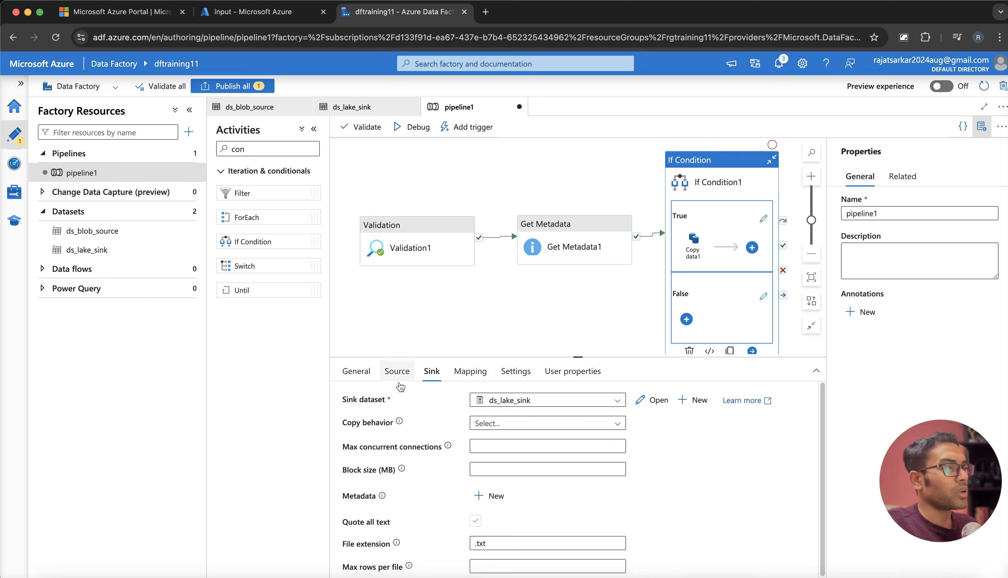
click(396, 372)
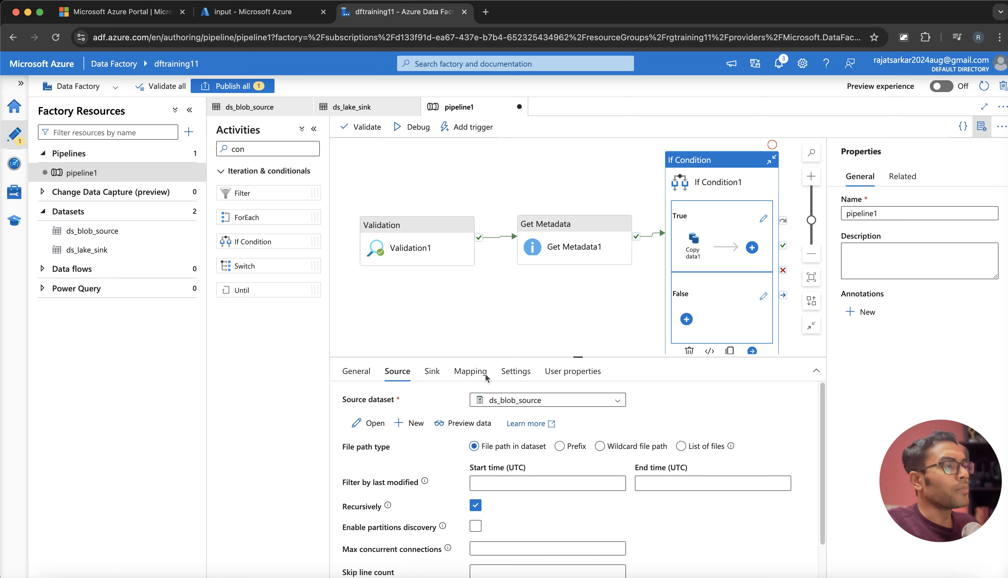
click(432, 371)
click(471, 371)
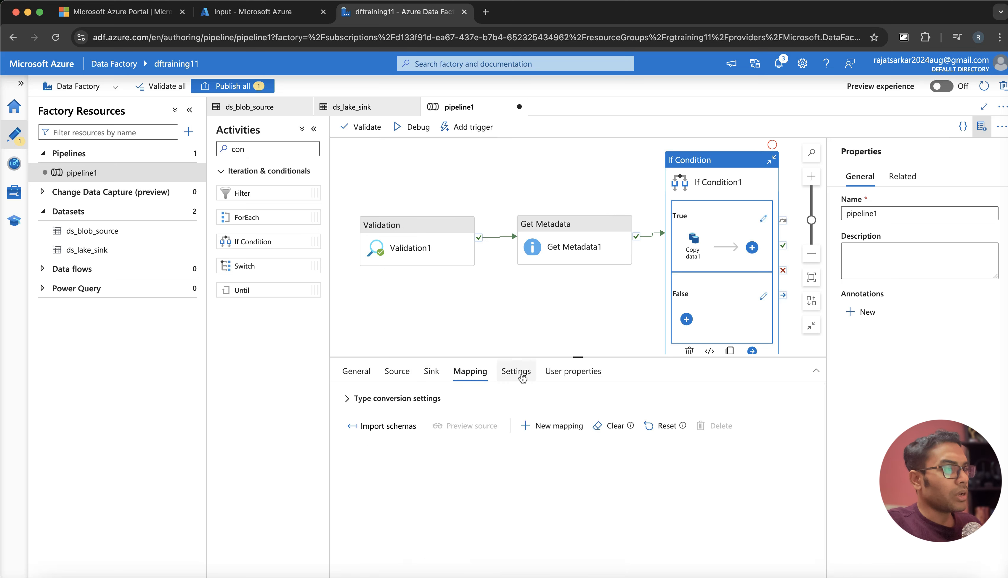
click(515, 371)
click(573, 371)
click(433, 372)
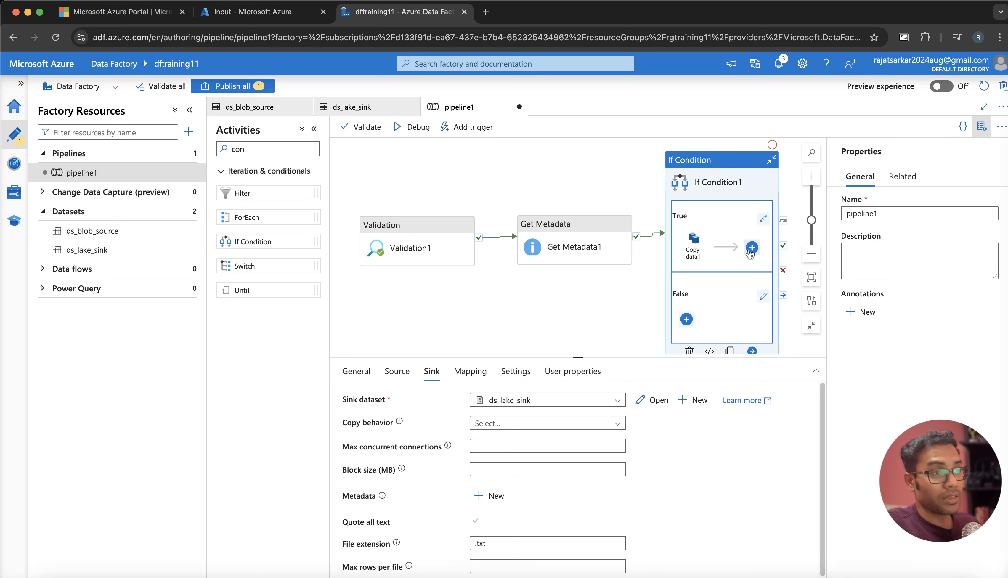
- Add a Fail activity to the If Condition's False branch and select it
click(687, 319)
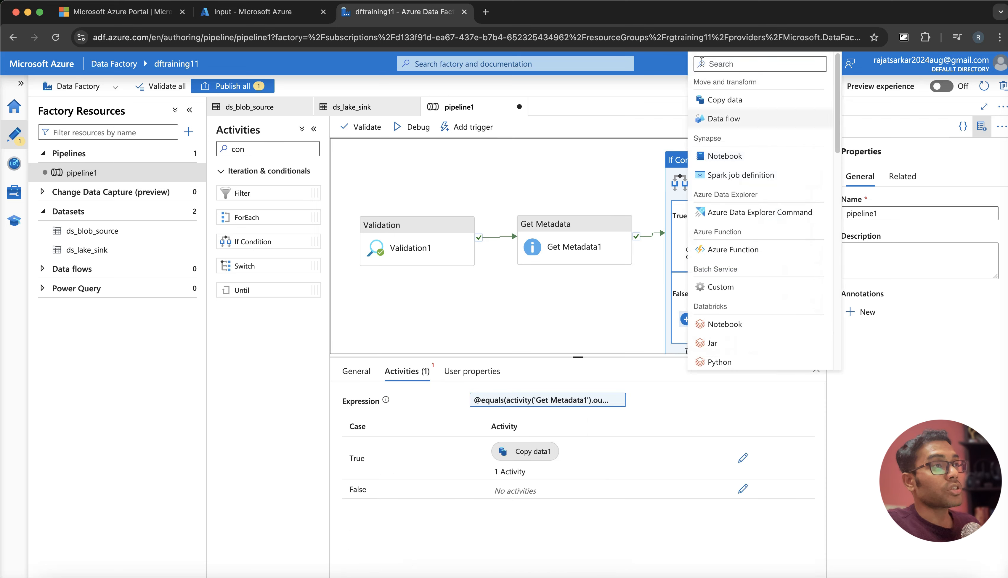
text(fai)
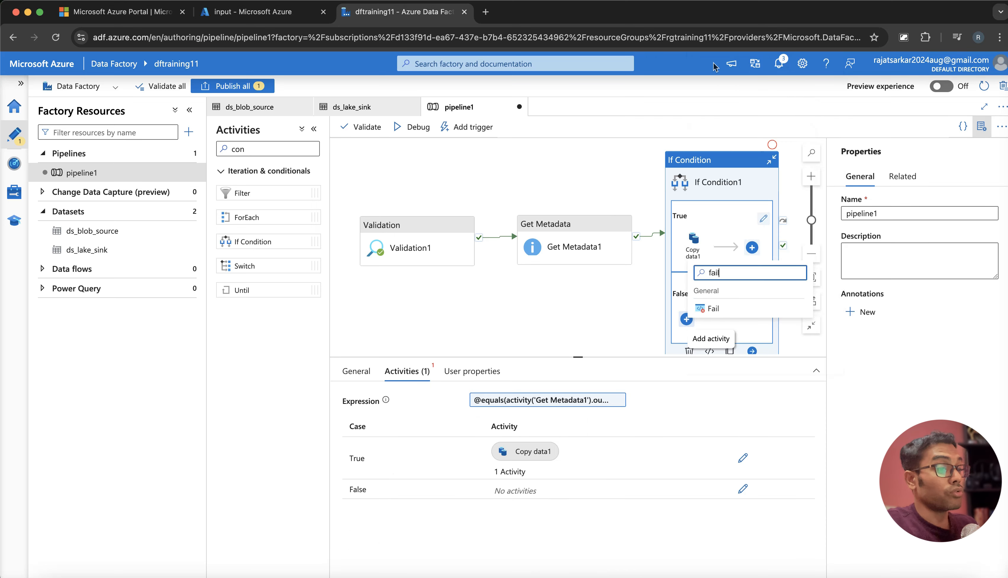
text(l)
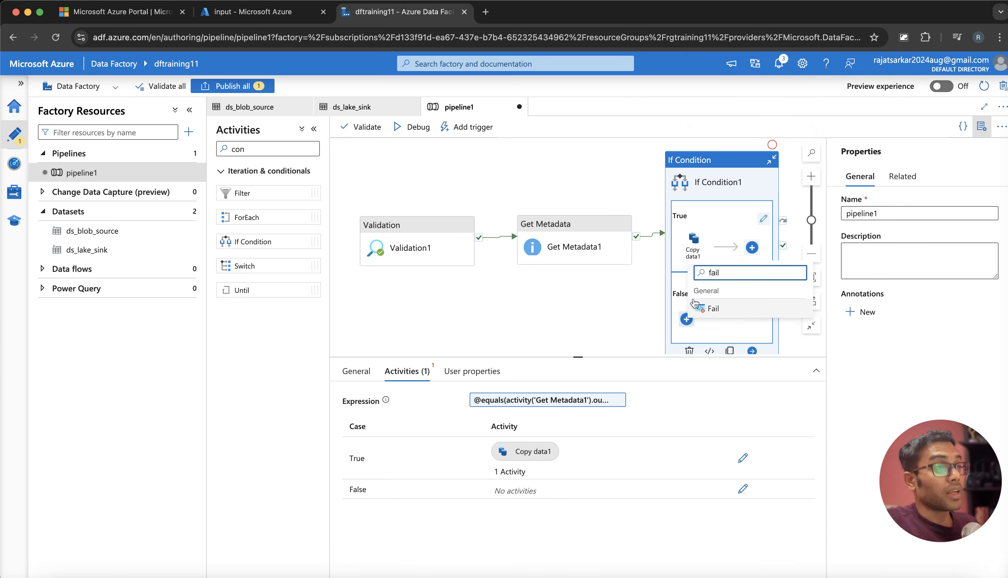
click(711, 308)
click(693, 315)
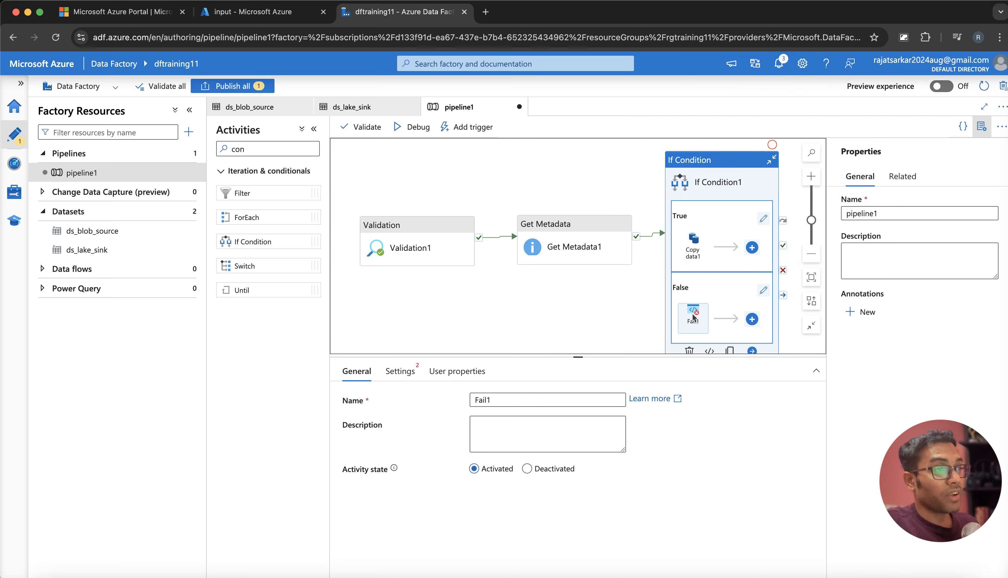
- Set the Fail activity's message to "Pipeline failed due to validation checks" and its error code to 102
click(400, 371)
click(491, 399)
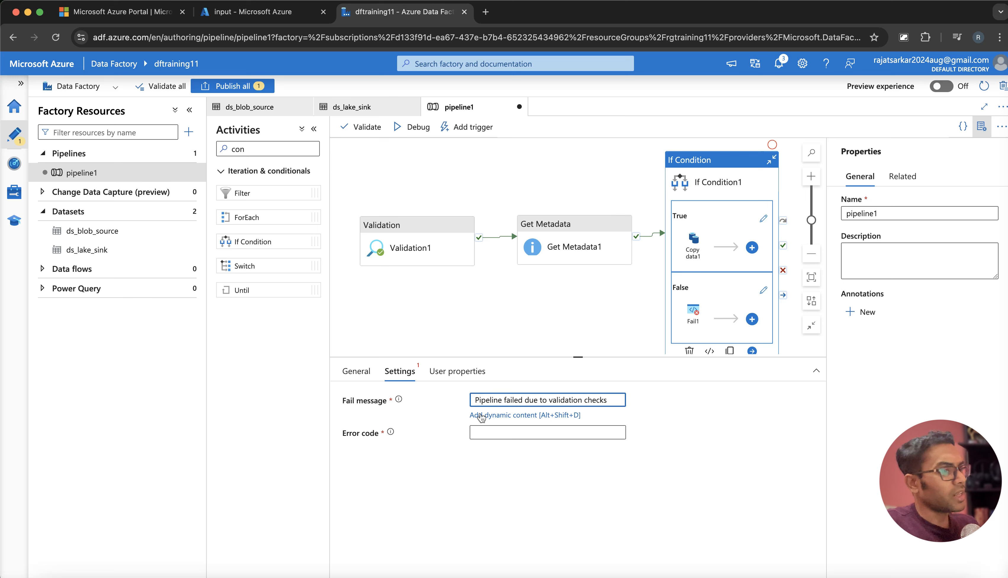
click(485, 430)
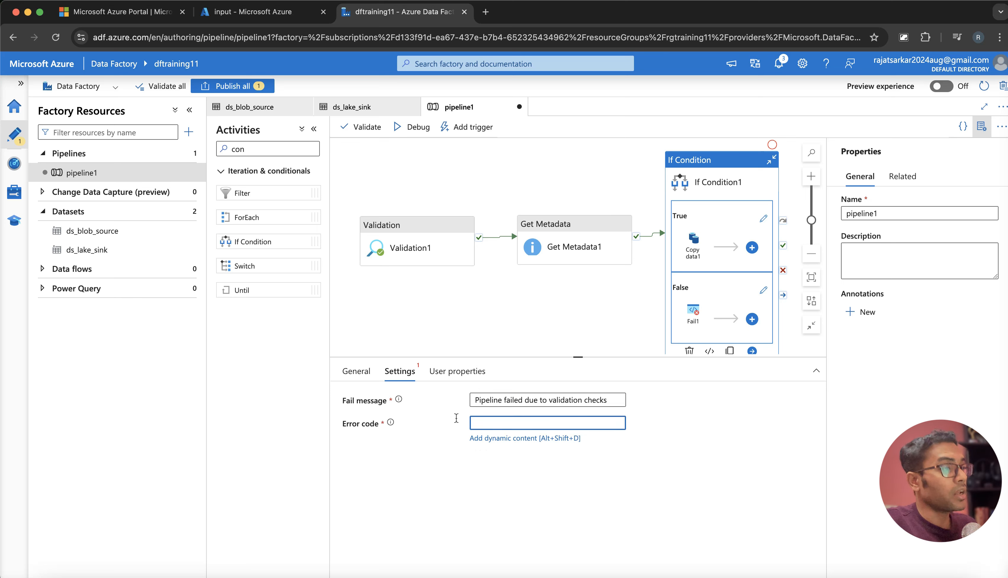
text(40)
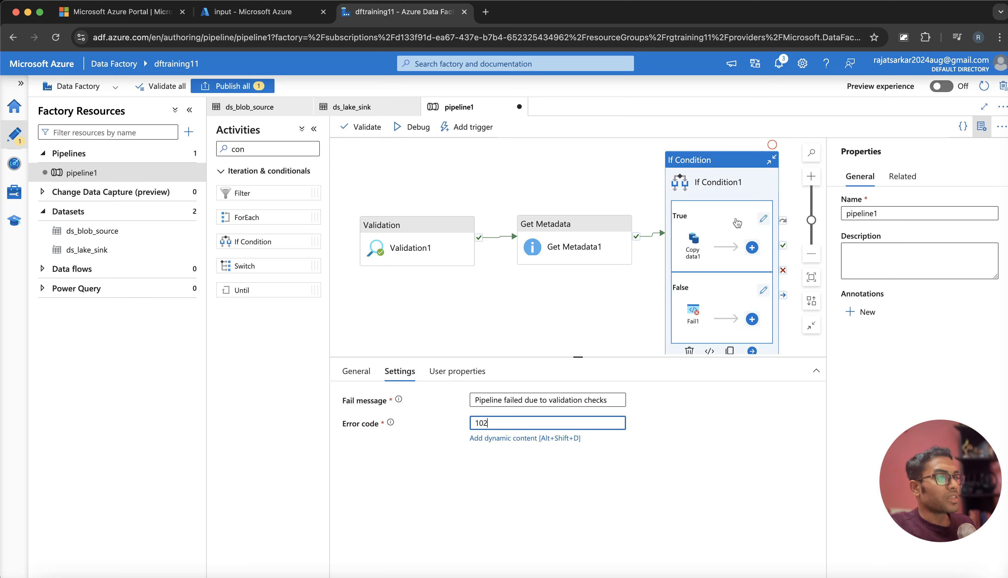
- Add a Delete activity to the If Condition's True branch and connect it to the success output of Copy data1
click(738, 181)
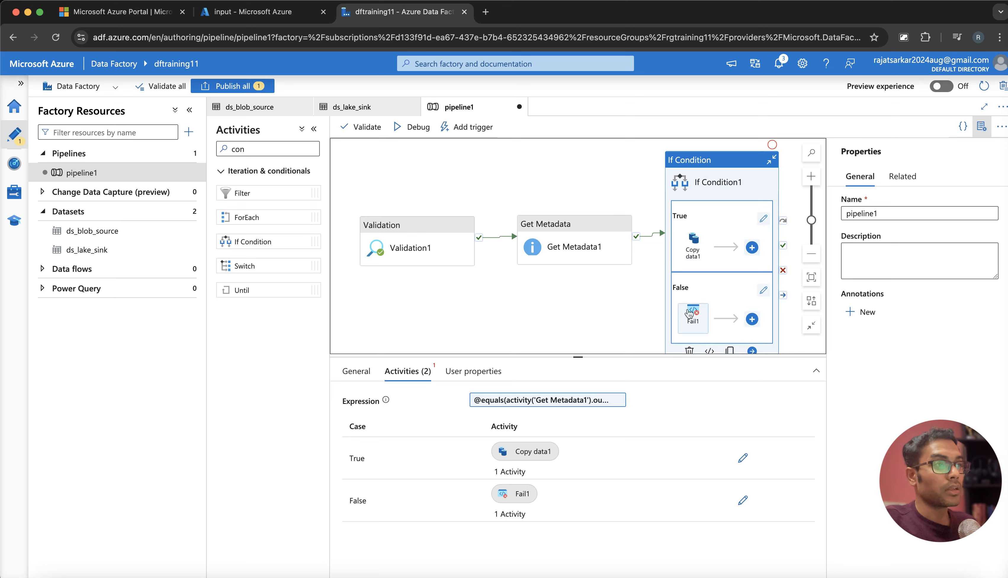
click(764, 219)
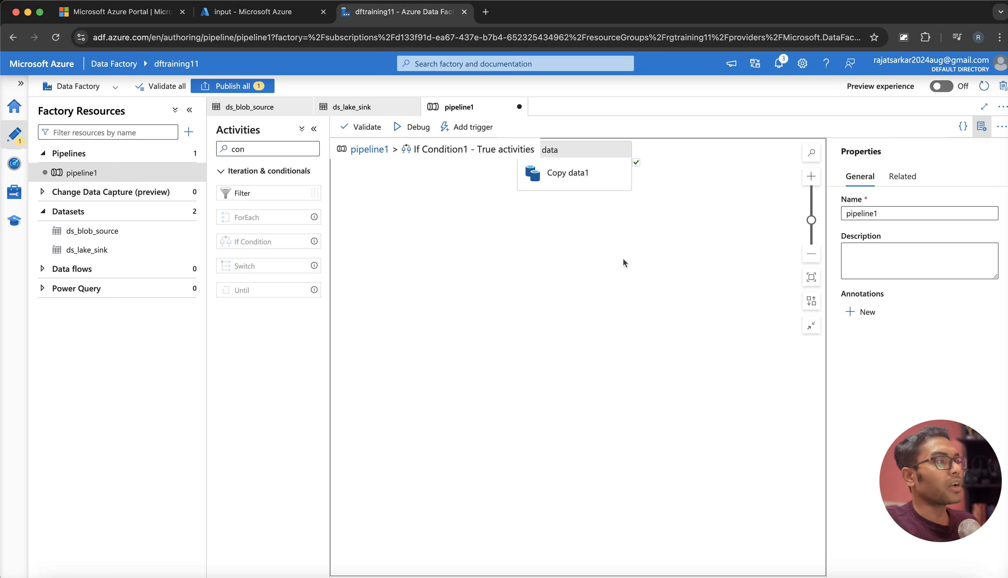
click(253, 151)
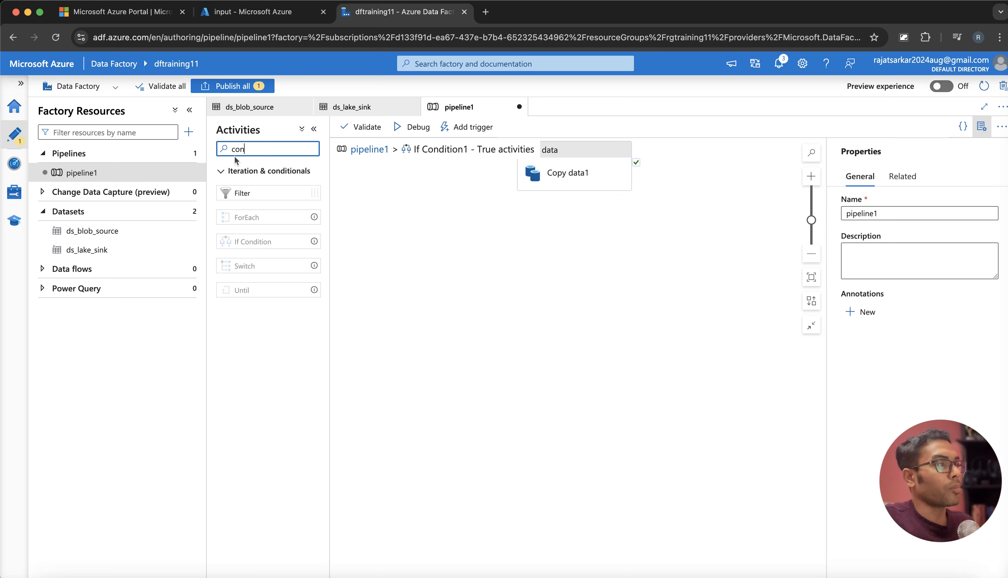
key(BackSpace)
key(BackSpace)
key(BackSpace)
text(delete)
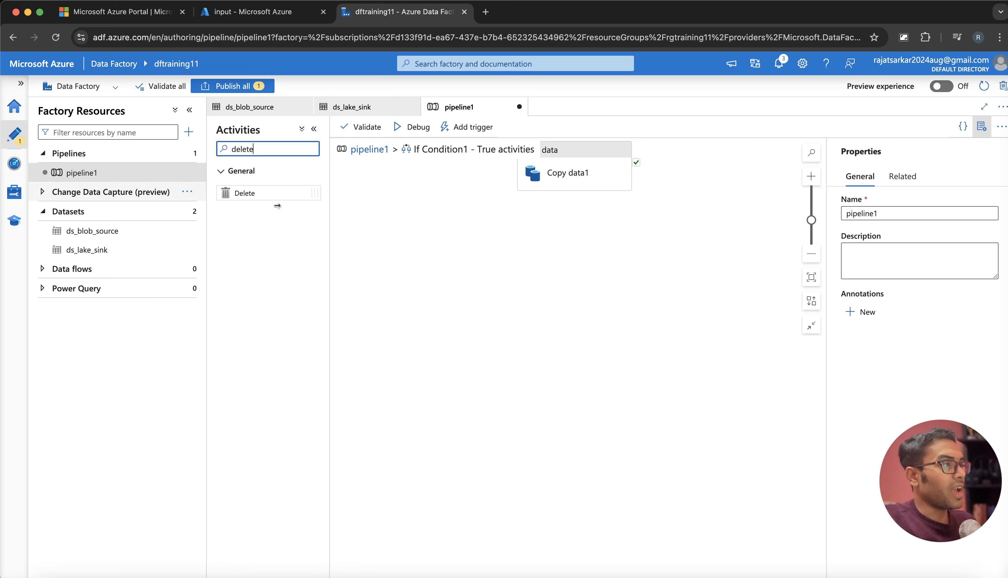
drag(248, 193, 684, 178)
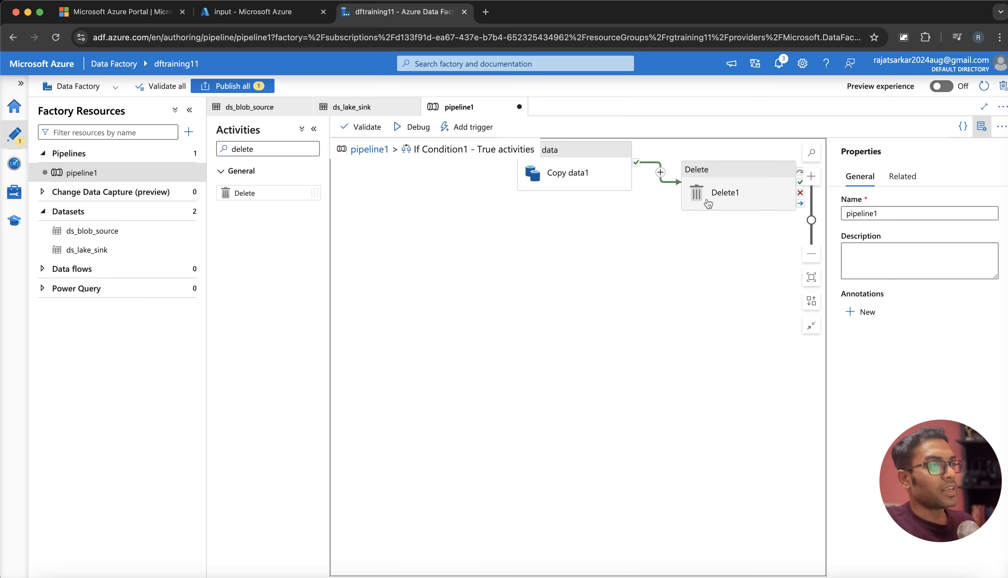
- Set the Delete activity's source dataset to ds_blob_source and its logging account linked service to ls_blob_source
click(725, 184)
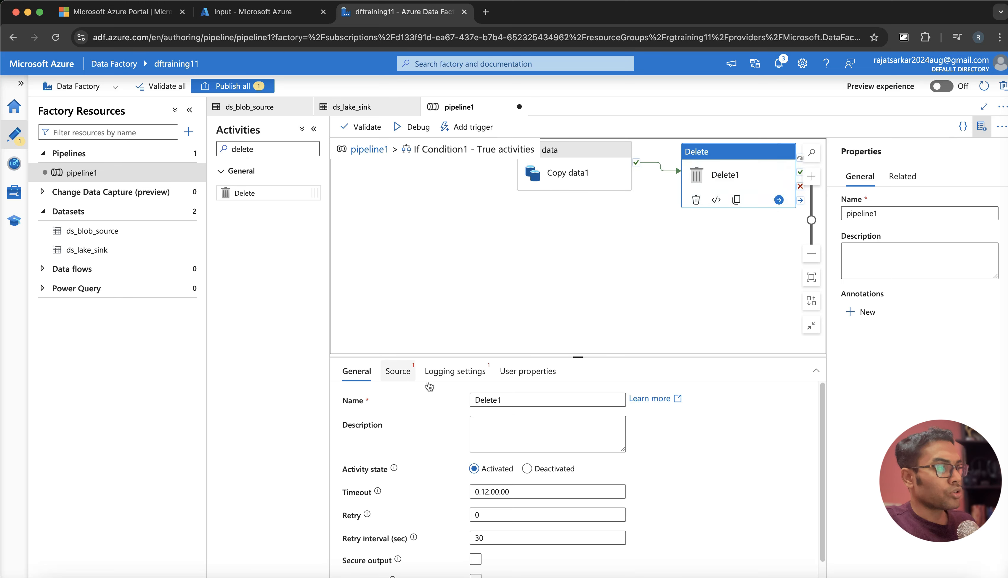
click(403, 379)
click(496, 401)
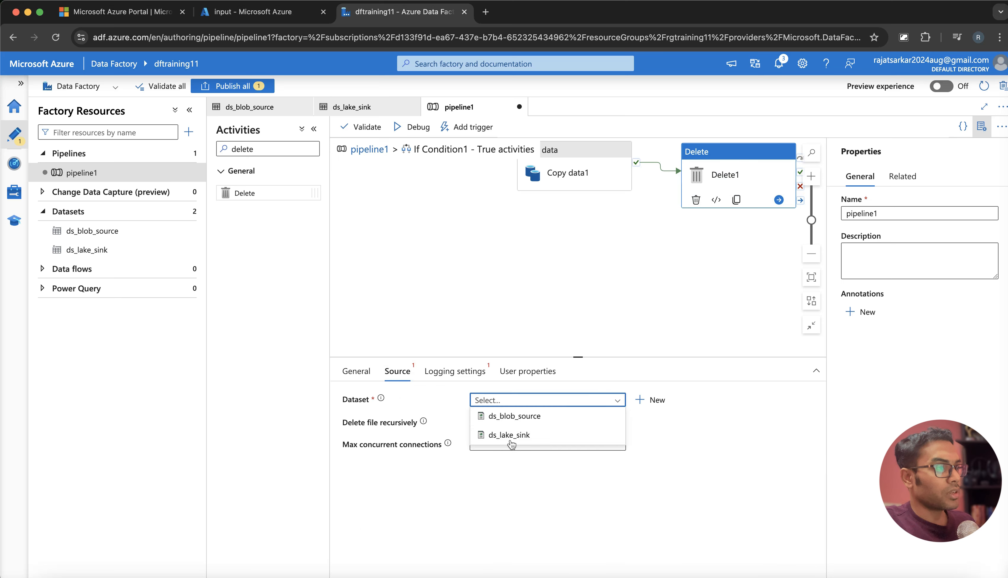
click(523, 417)
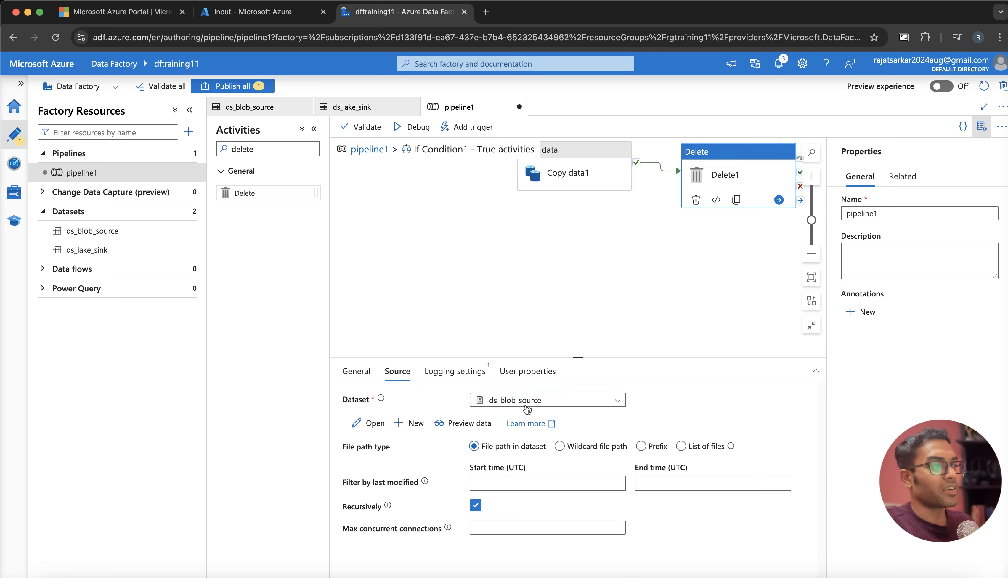
click(476, 371)
click(509, 444)
click(505, 476)
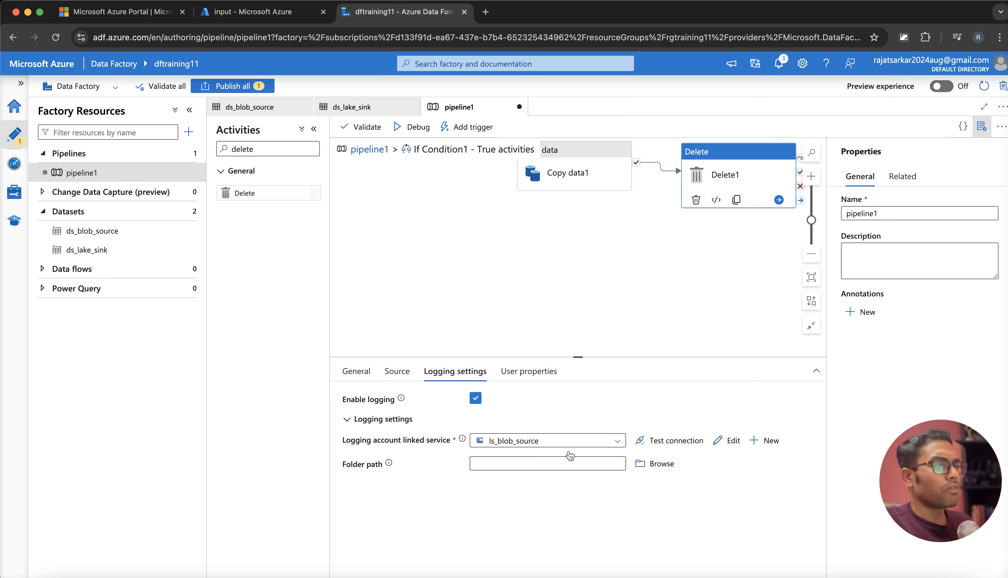
click(732, 179)
click(609, 275)
click(716, 178)
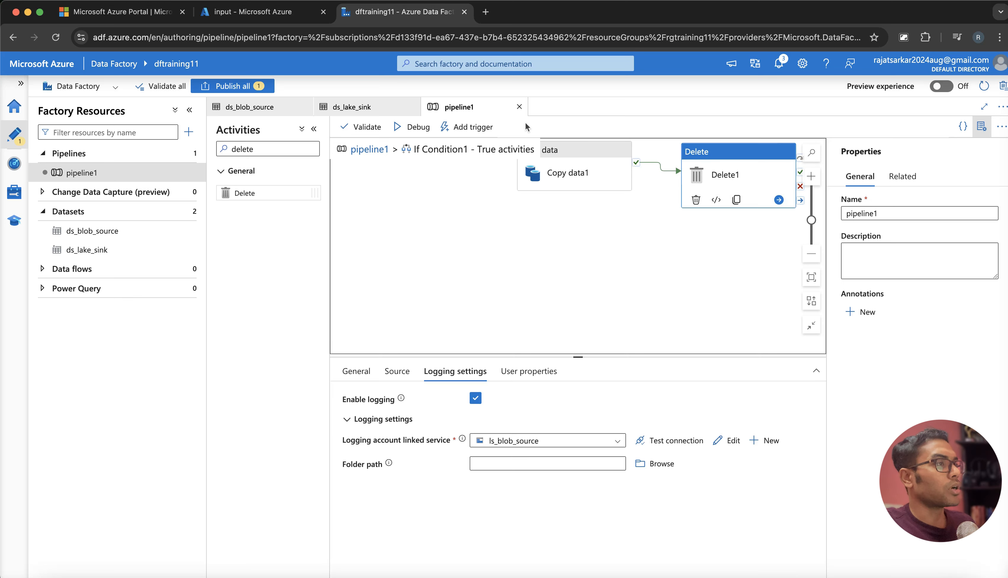
- Return to the main pipeline1 canvas, rearrange its activities and publish the pending pipeline changes
click(373, 155)
click(710, 223)
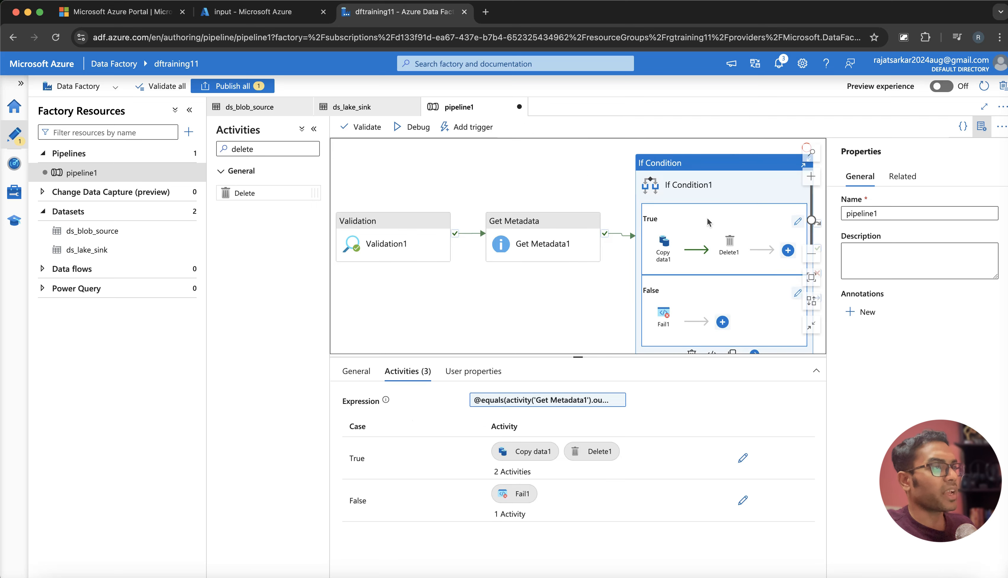
drag(699, 194, 679, 196)
mouse_move(559, 223)
mouse_down()
mouse_move(538, 213)
mouse_move(547, 210)
mouse_up()
drag(430, 219, 433, 211)
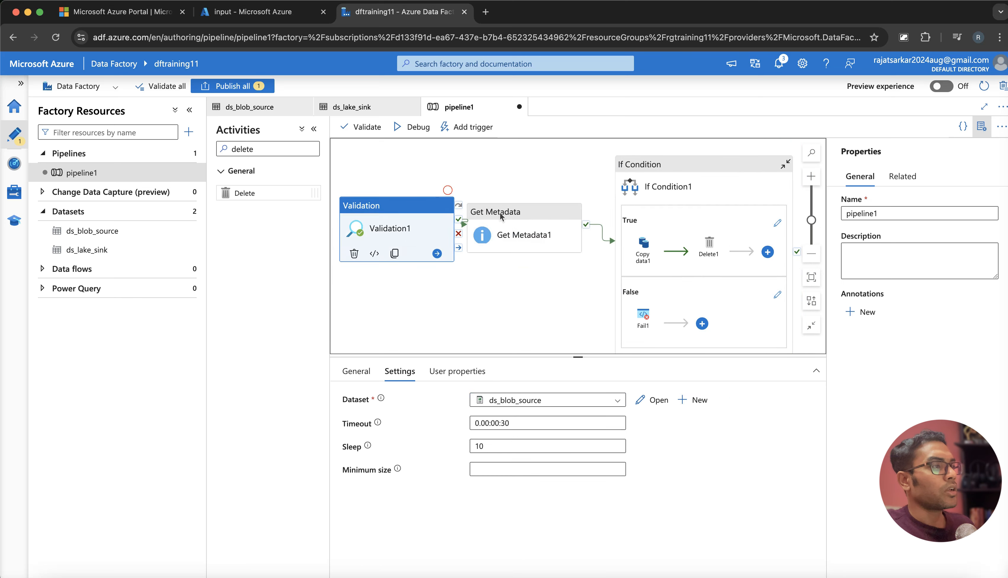
drag(535, 216, 539, 202)
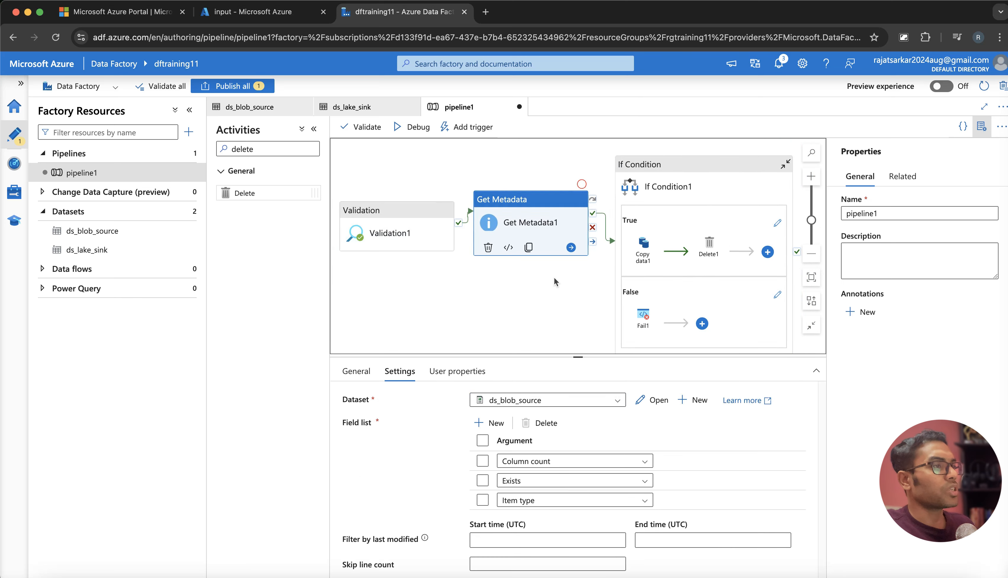
click(232, 86)
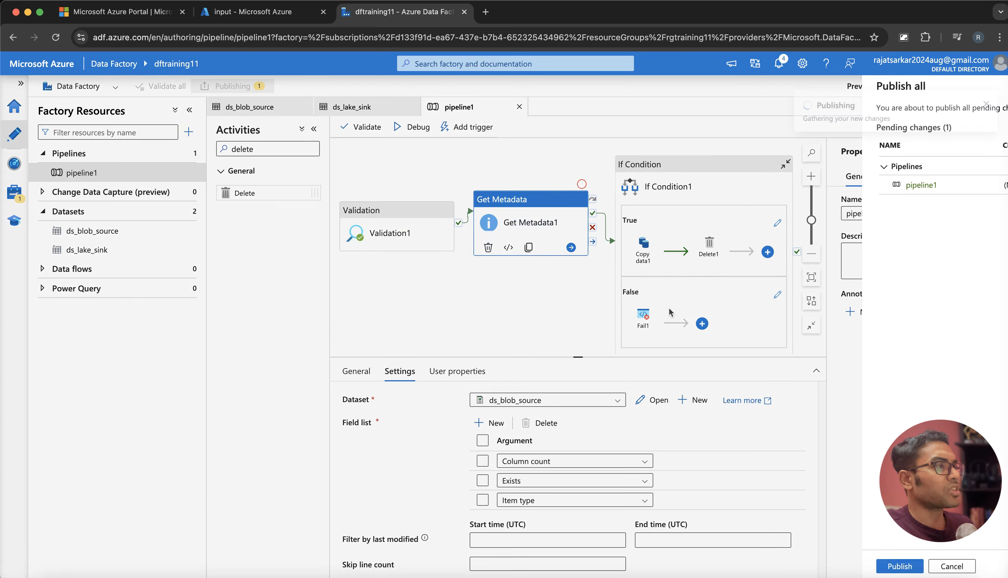
click(685, 566)
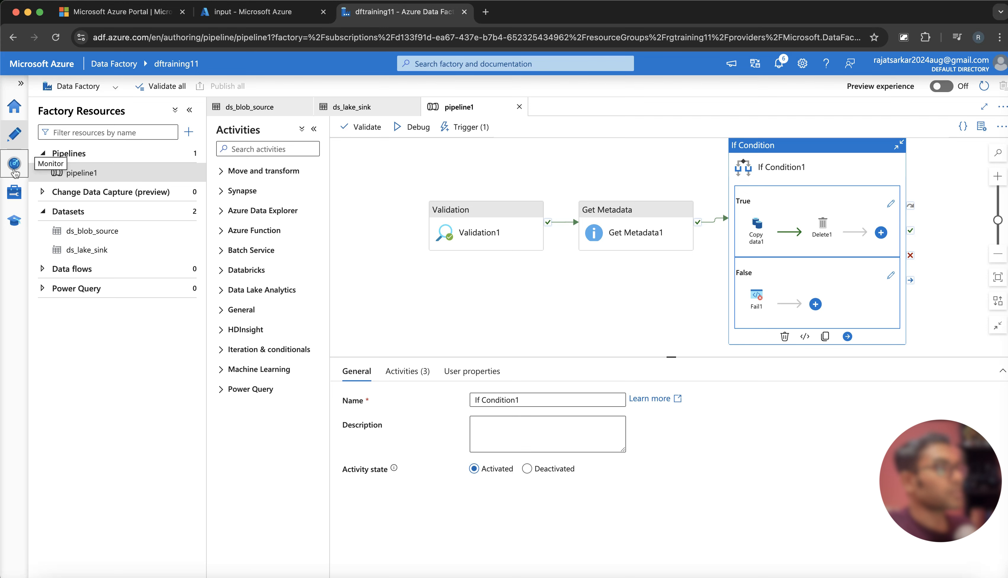
- Start a new alert rule in the factory's monitoring alerts, named NewAlerttraining_11, with severity Sev0
click(14, 163)
click(66, 279)
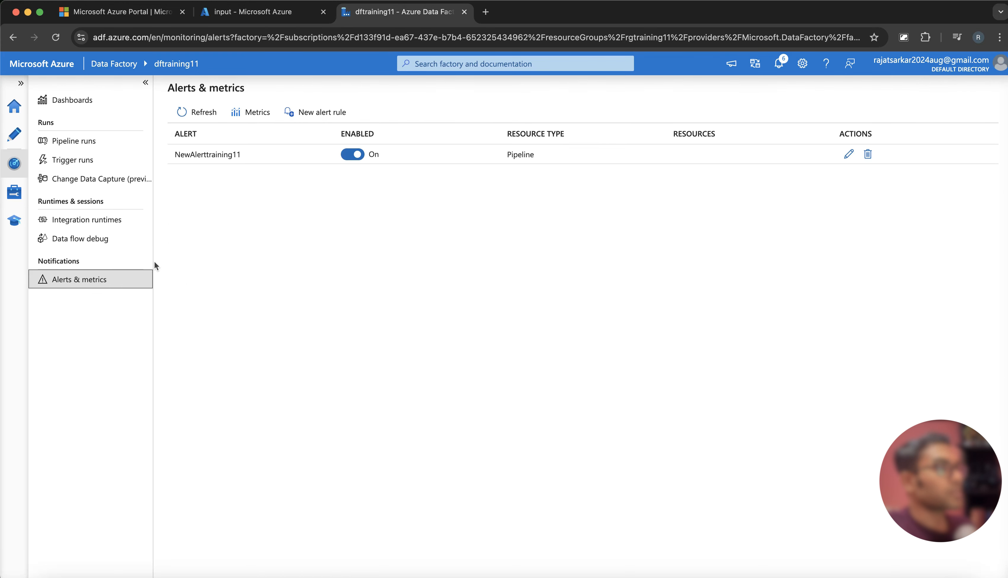
click(324, 113)
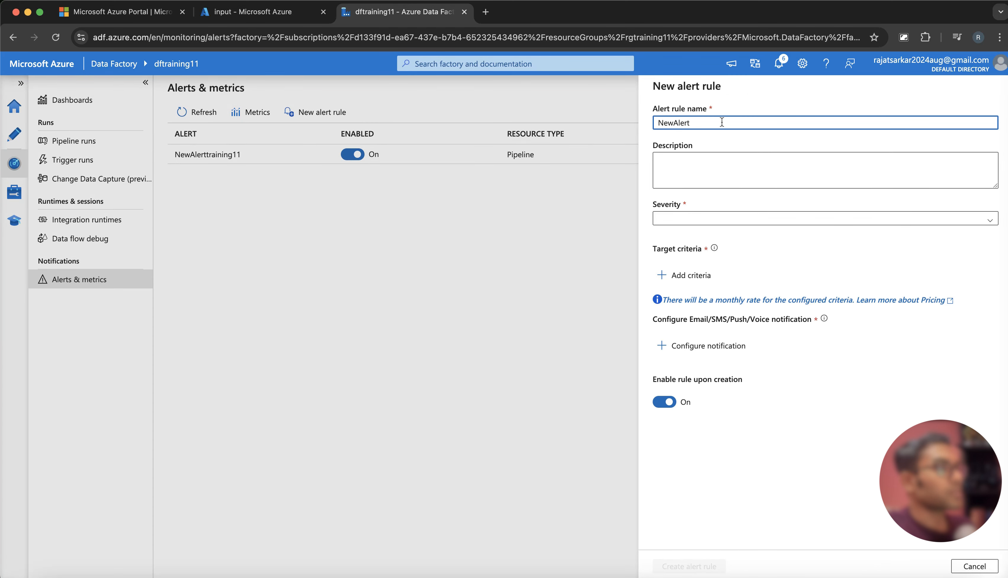
text(training11)
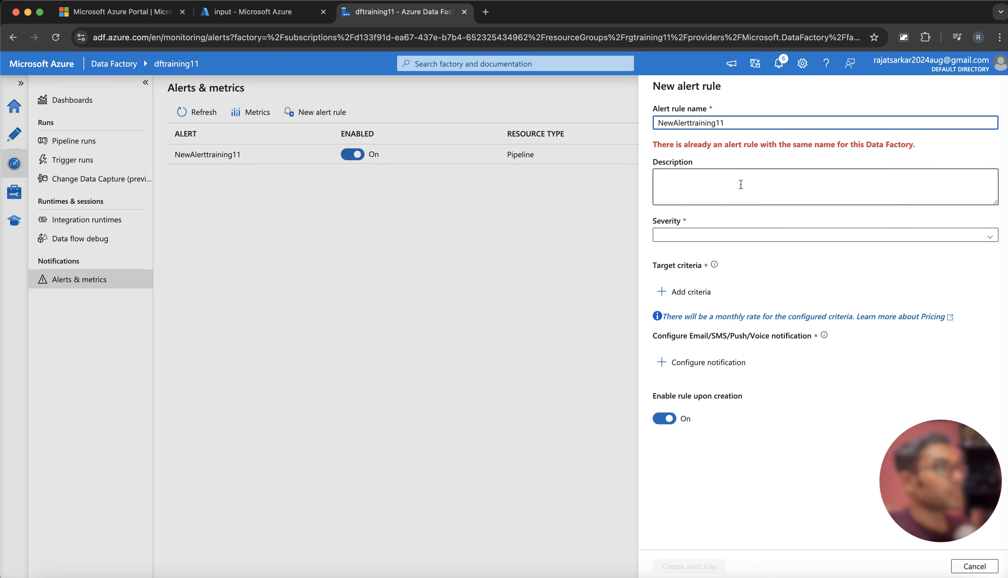
click(736, 124)
click(737, 126)
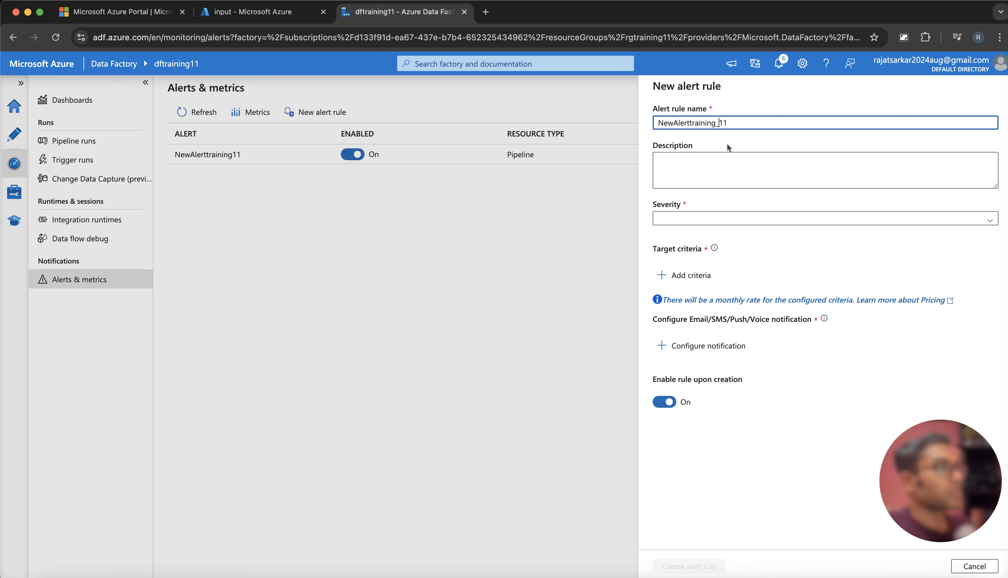
click(687, 223)
click(676, 259)
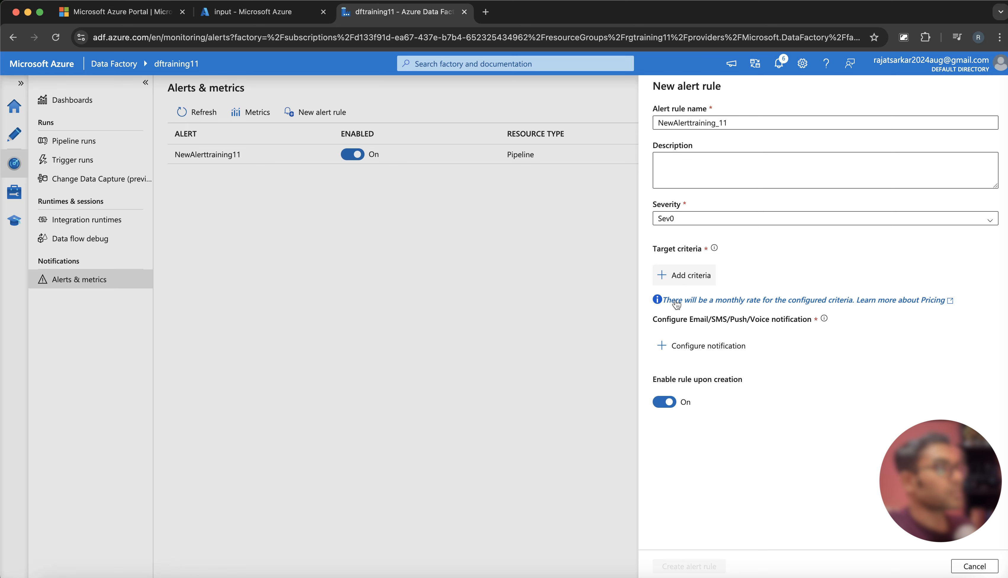
- Add "Failed pipeline runs metrics" as the alert rule's target criteria, keeping the Greater than condition with threshold 0
click(687, 280)
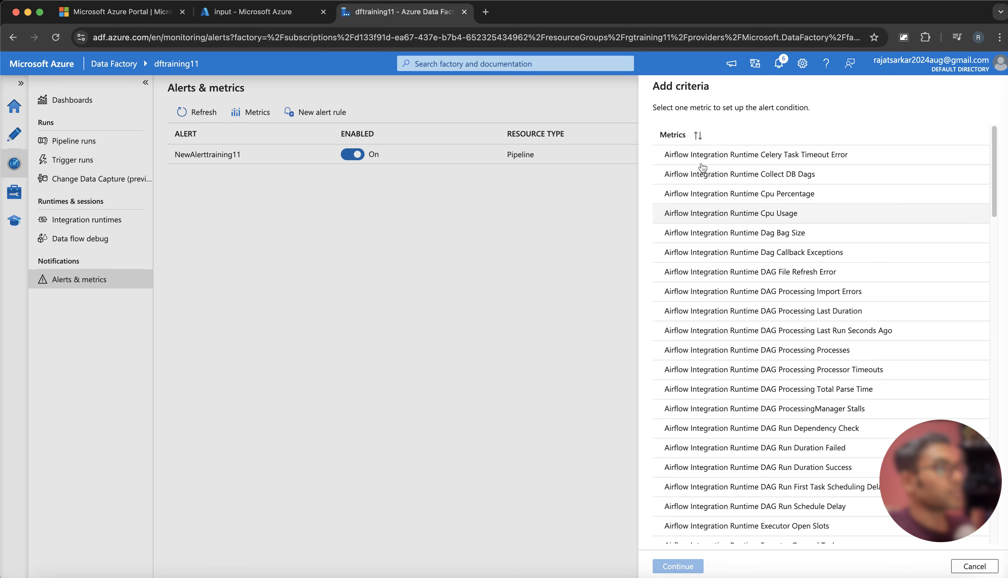
key(super+f)
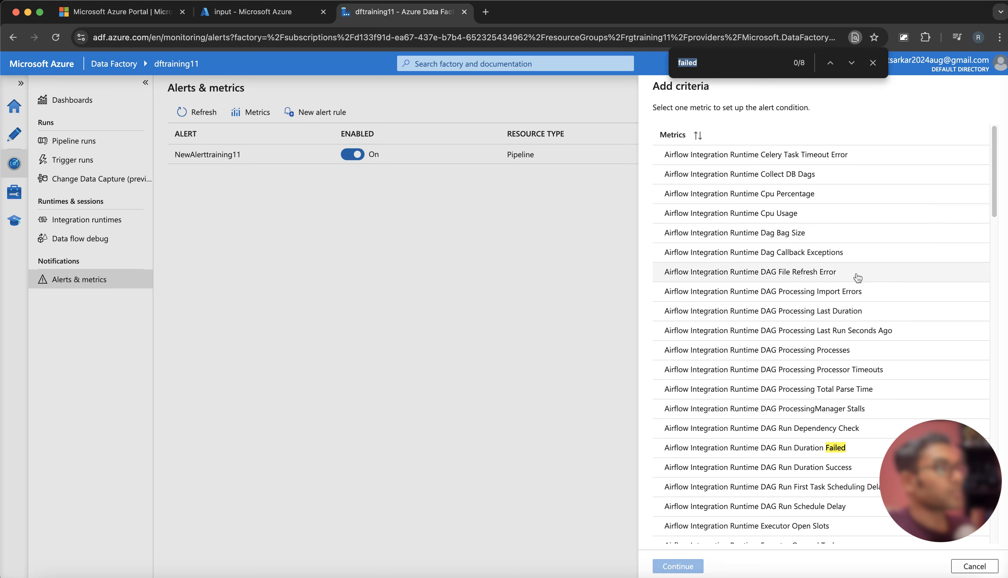
click(733, 63)
key(Return)
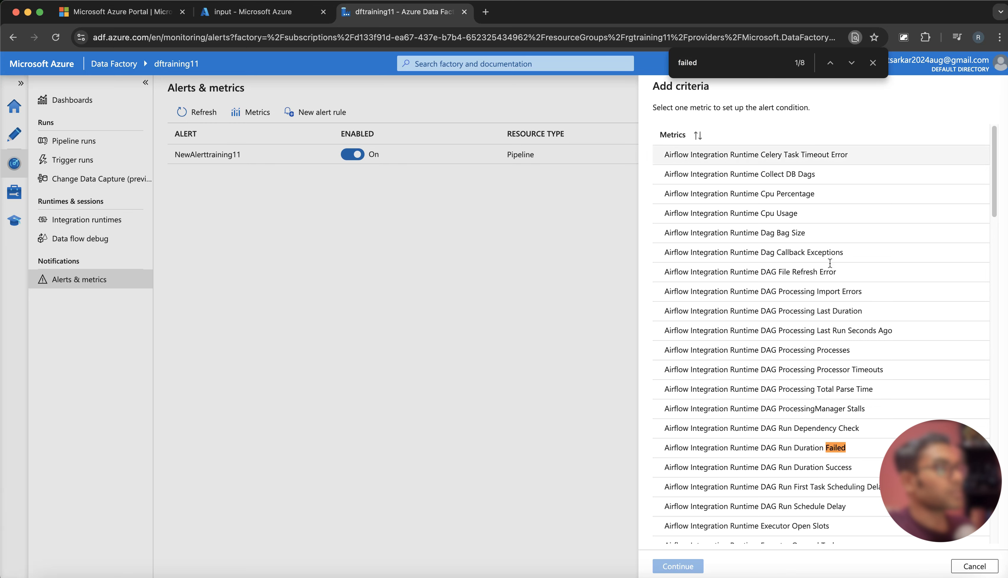
scroll(783, 371, down, 15)
scroll(782, 371, down, 16)
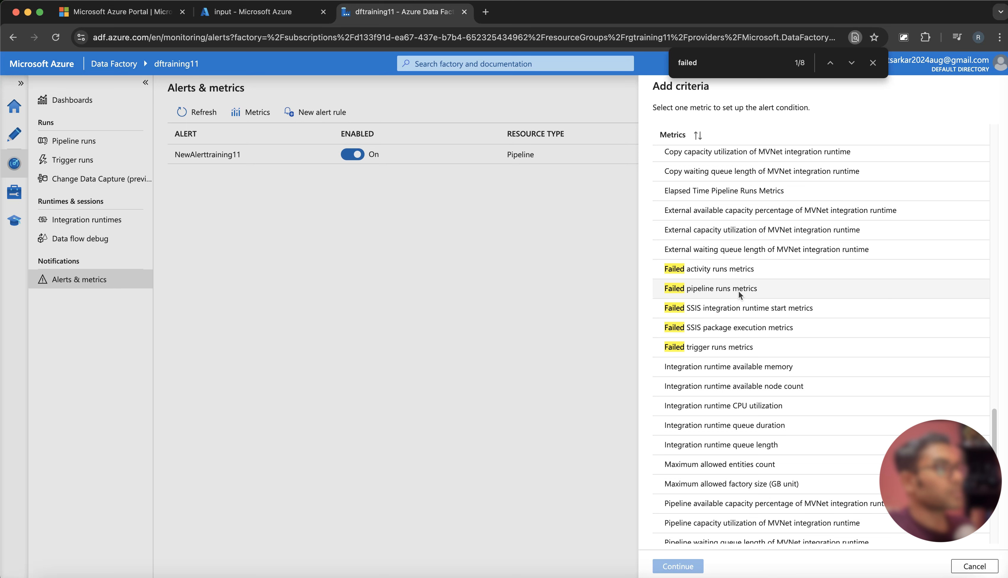
click(699, 289)
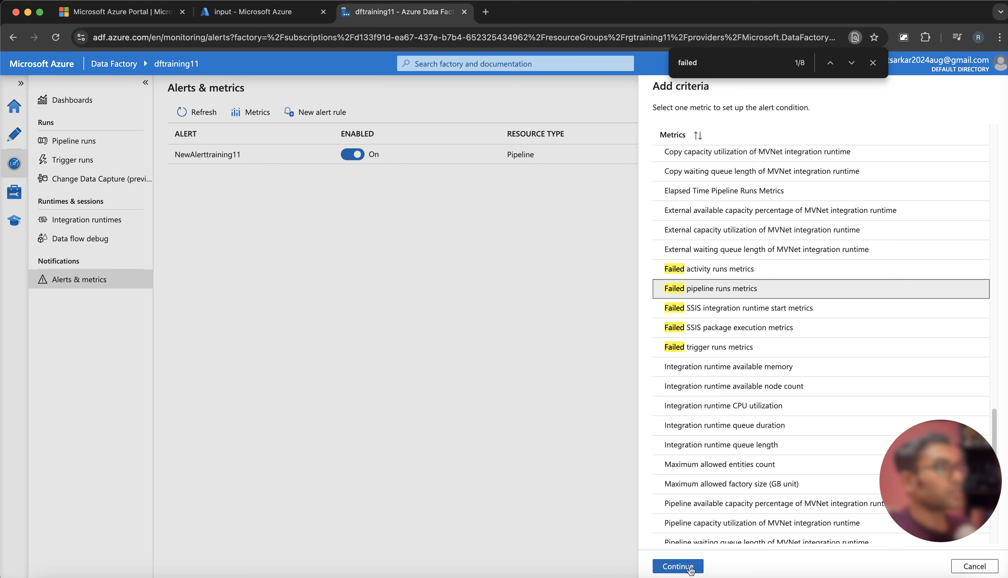
click(690, 568)
scroll(779, 450, down, 2)
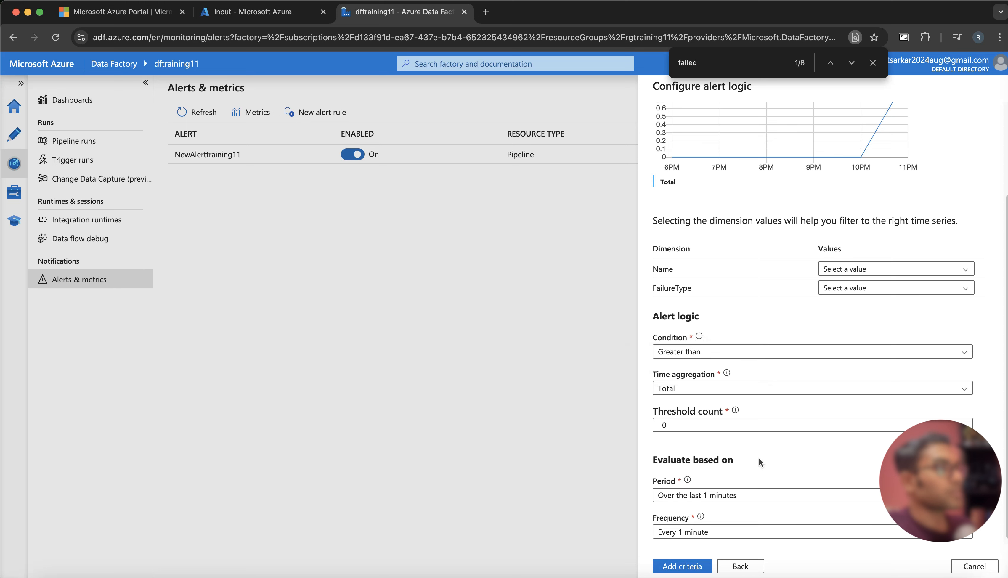
scroll(755, 479, down, 1)
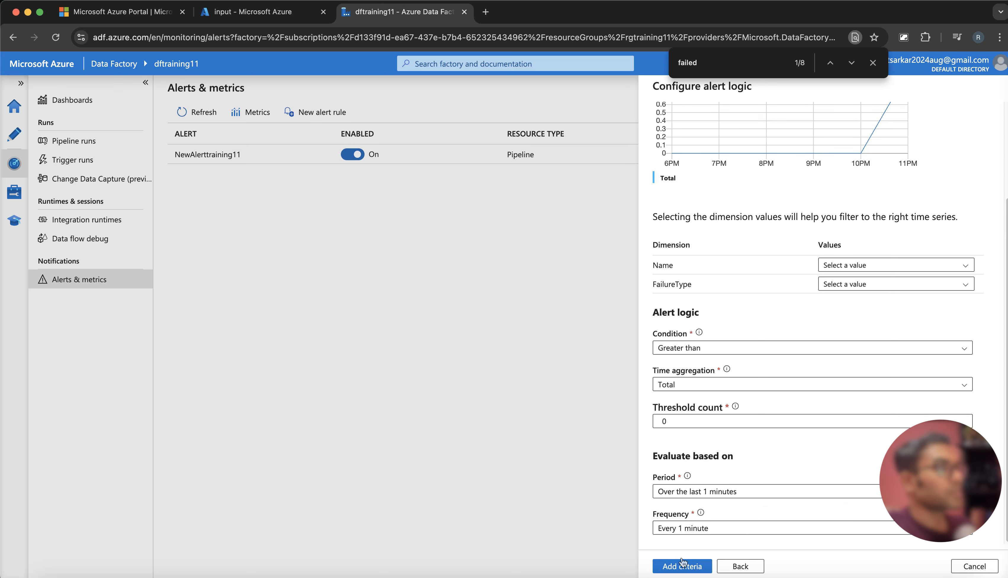
click(686, 566)
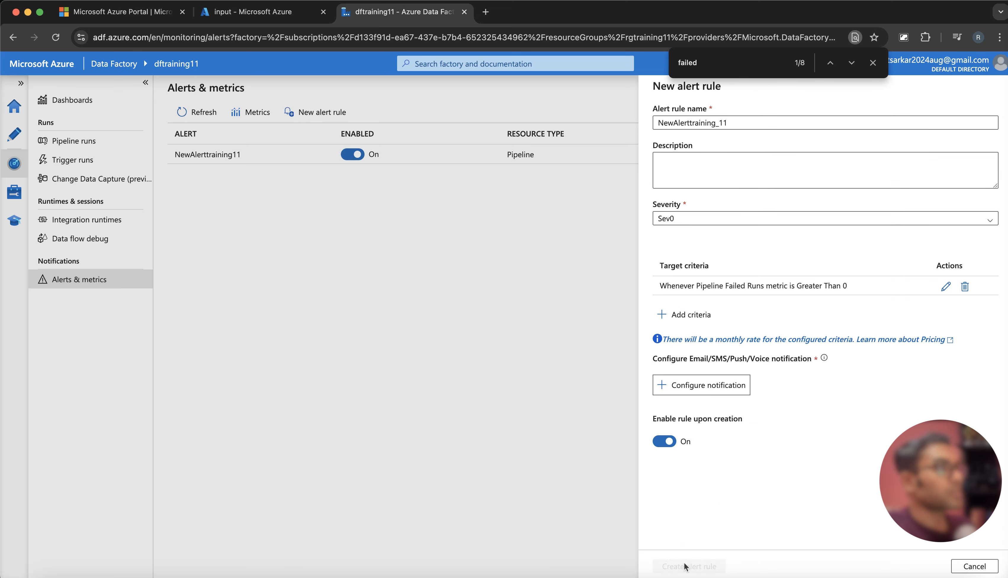
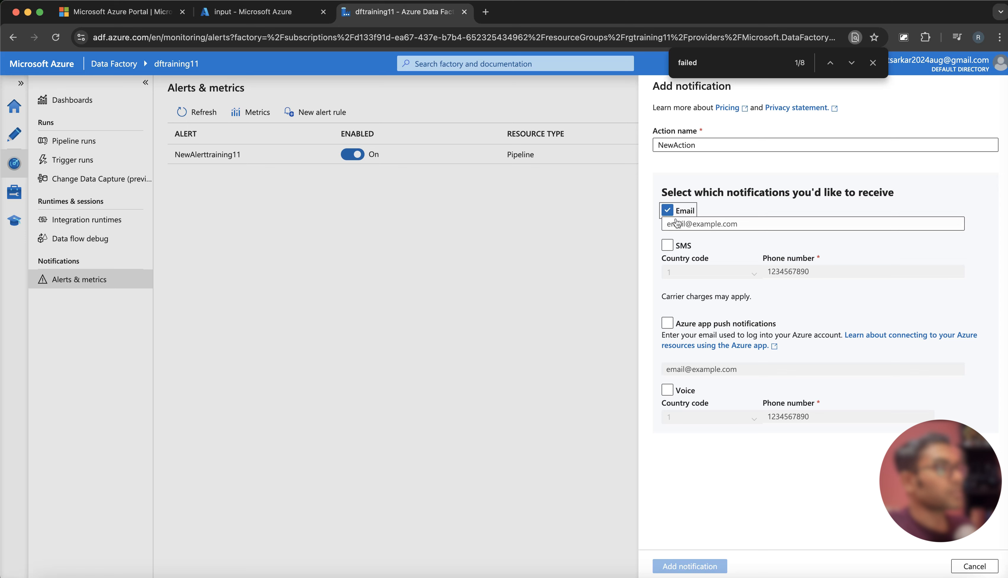
- Fill in the alert's e-mail notification address with the signed-in account's e-mail, copied from the account details
click(673, 225)
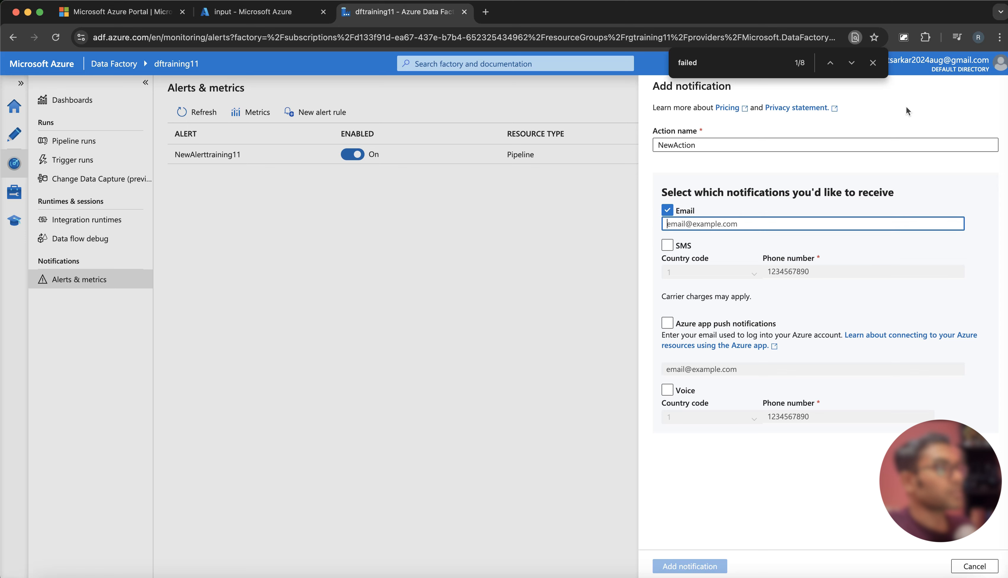
click(875, 66)
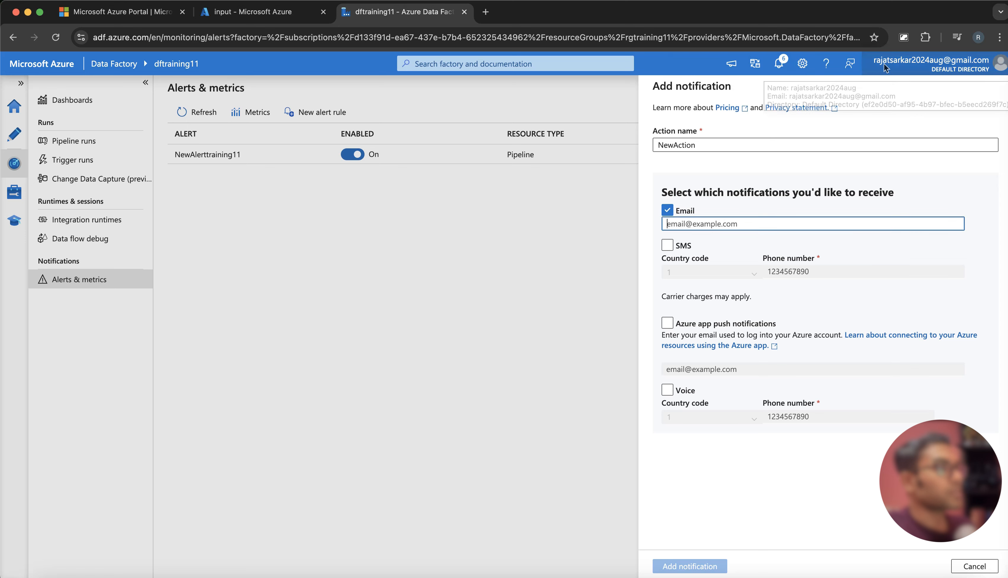
click(916, 64)
drag(898, 138, 1007, 140)
key(super+c)
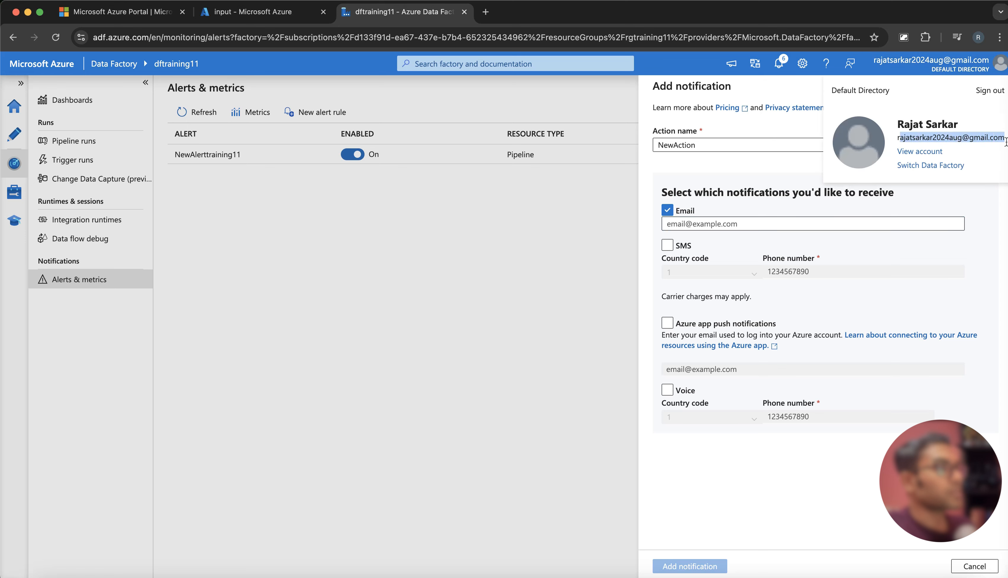
click(695, 223)
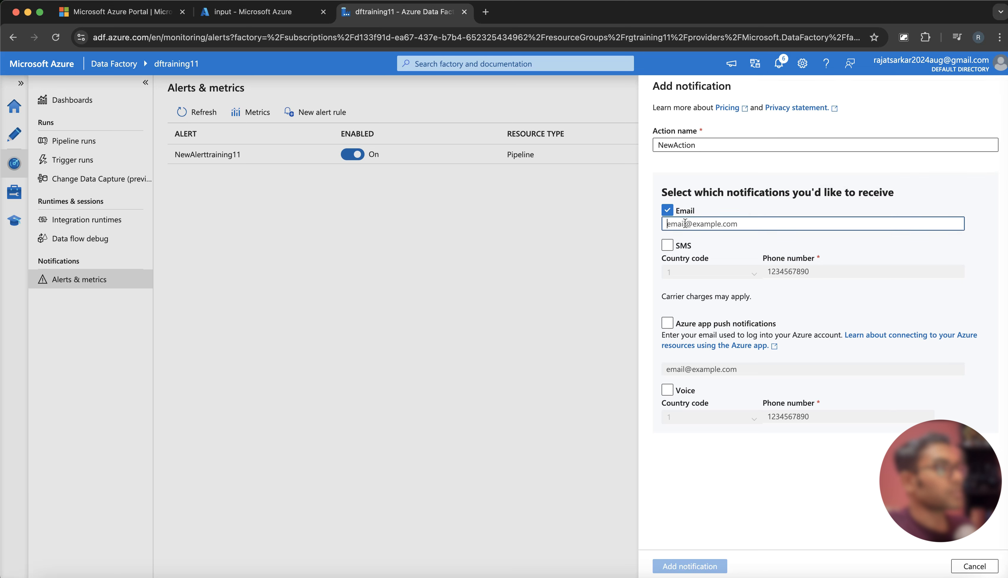
text(r)
key(BackSpace)
key(super+v)
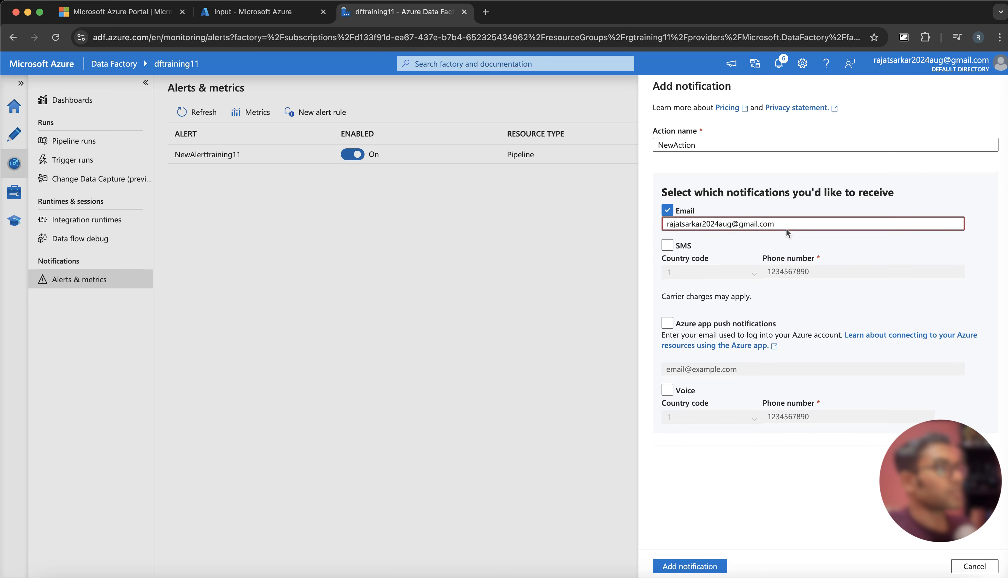
click(803, 202)
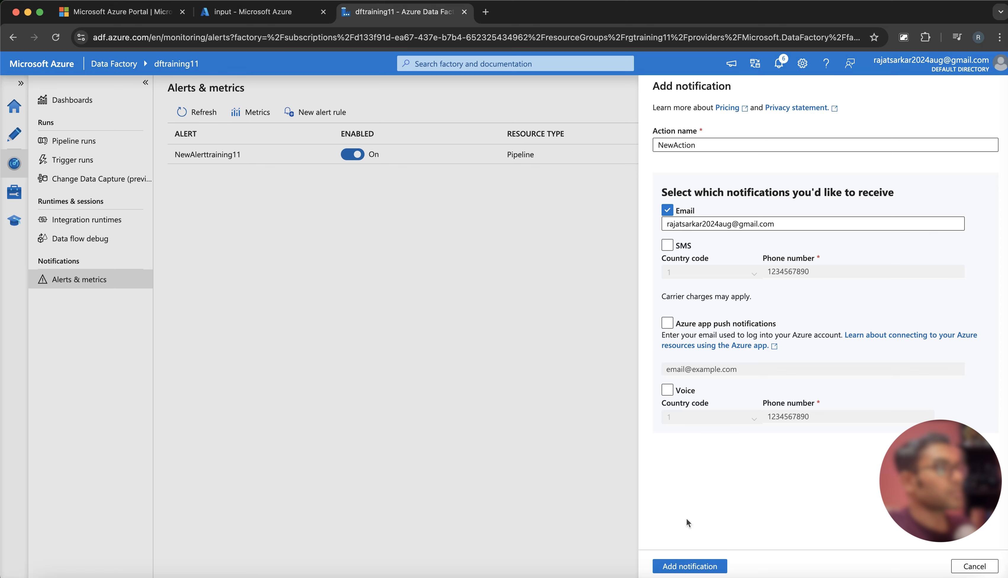
- Add the e-mail notification NewAction and attach the training_11 action group to the alert rule
click(696, 569)
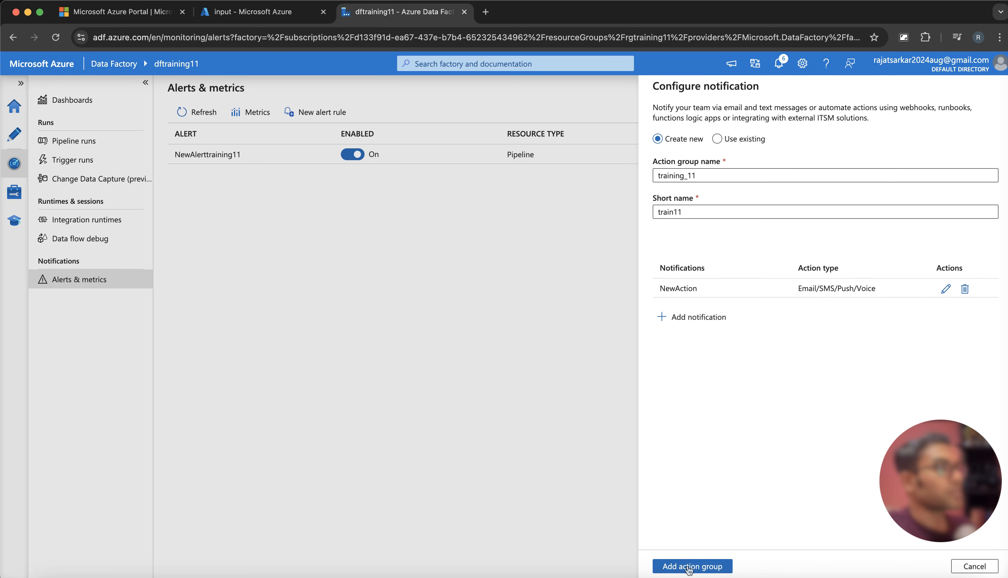
click(689, 569)
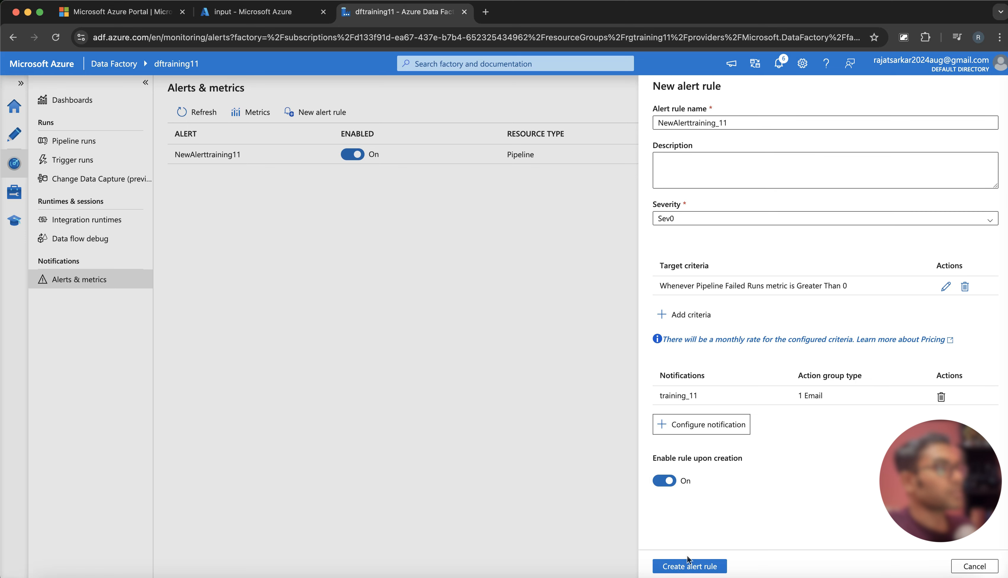
click(696, 567)
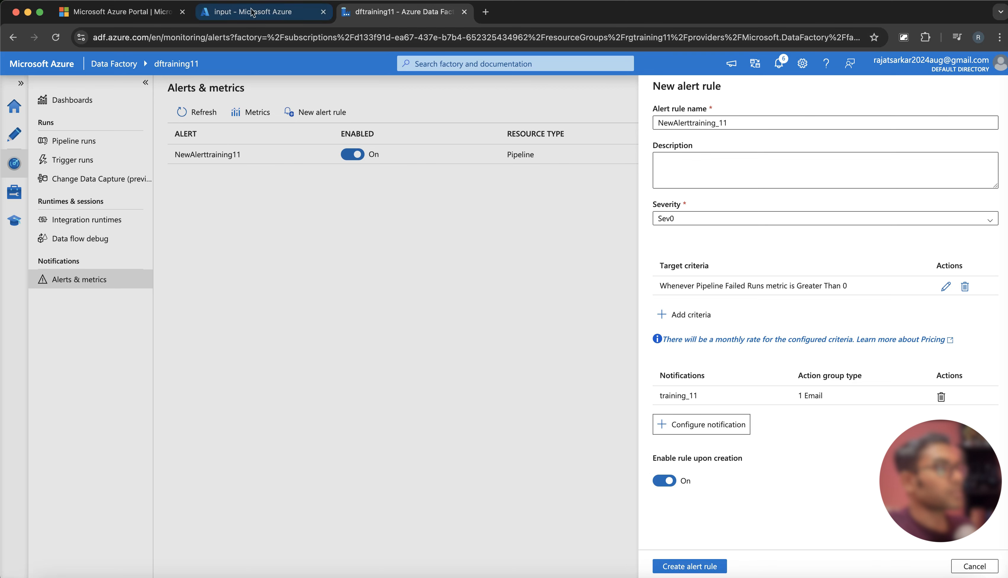
- Switch to the Azure portal and open the resource providers of Azure subscription 1
click(251, 12)
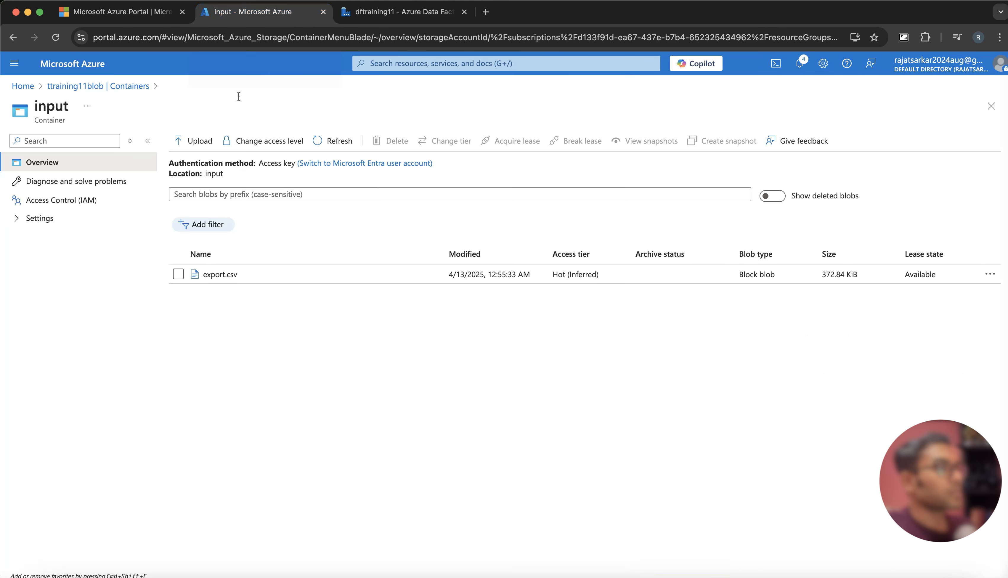
click(62, 90)
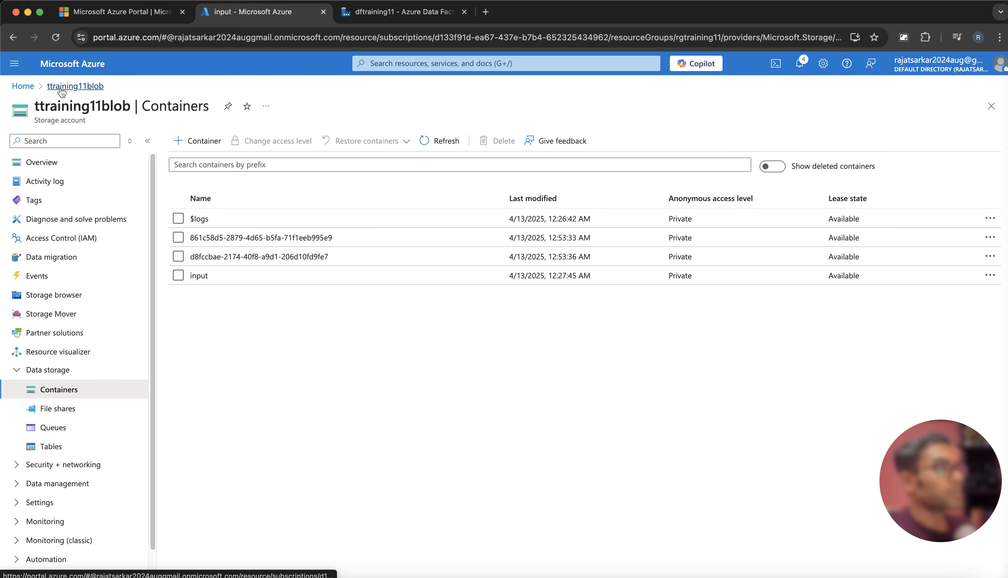
click(23, 88)
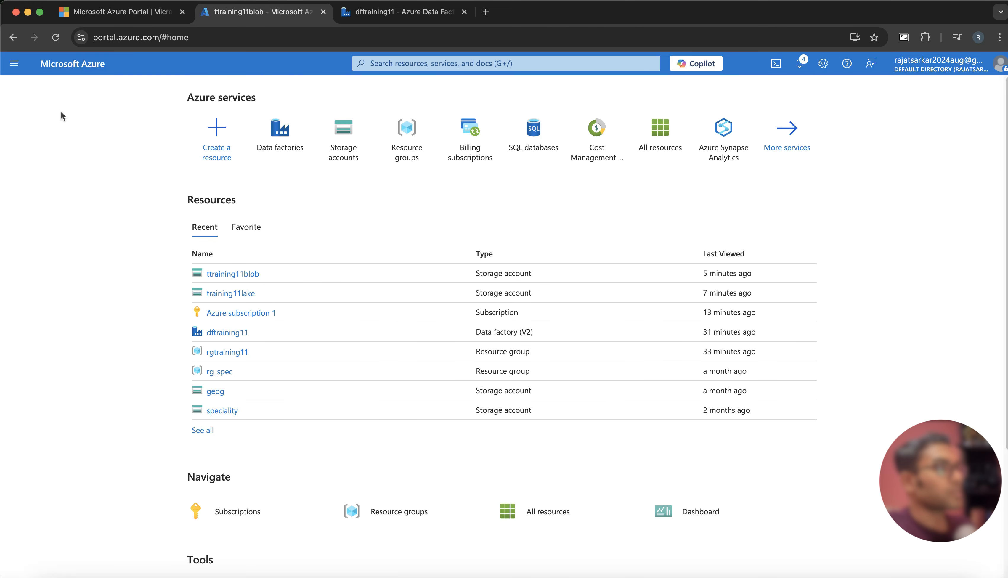
click(220, 313)
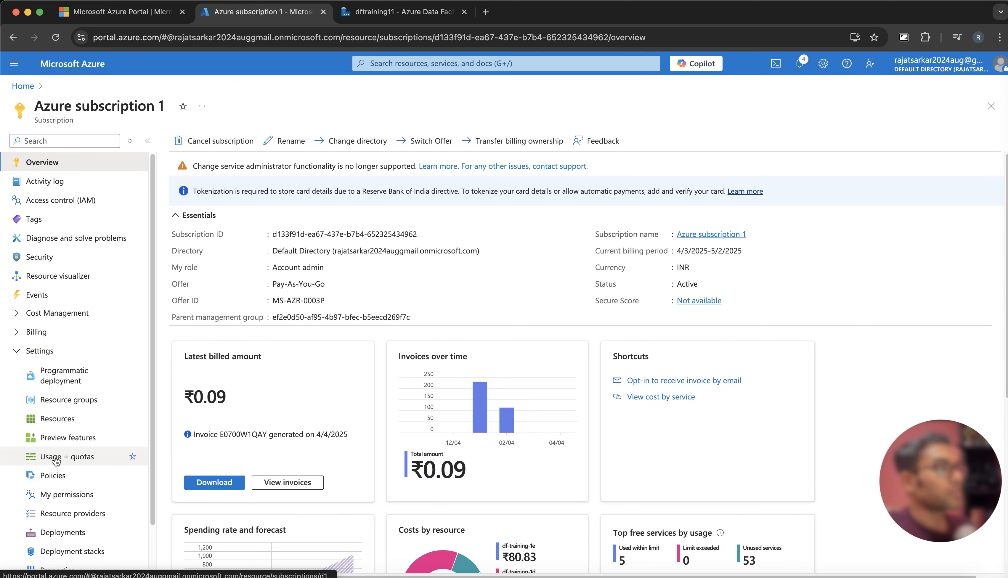
scroll(55, 460, down, 2)
click(55, 467)
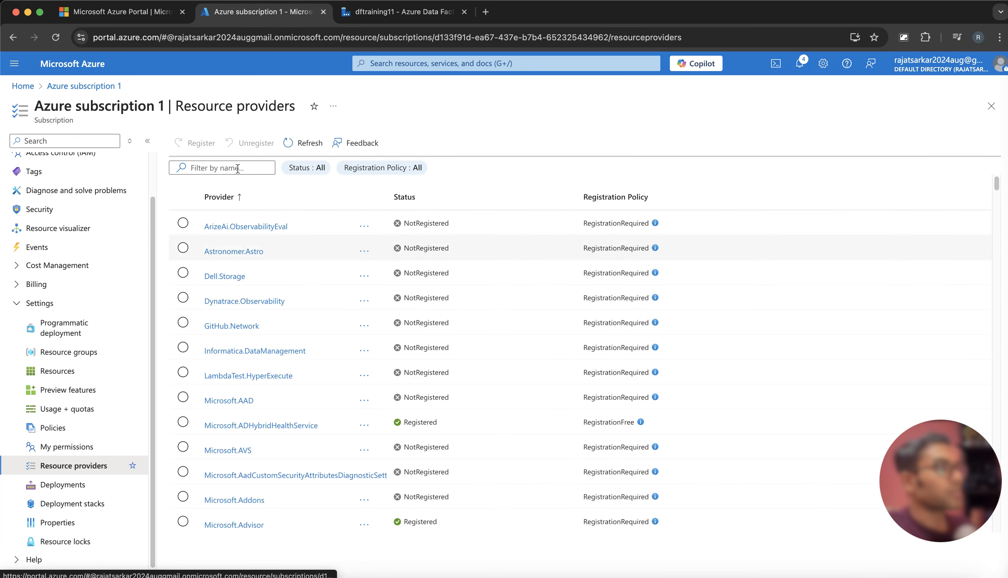
- Filter the resource providers by "microsoft.ins" and select microsoft.insights to check its registration status
click(196, 166)
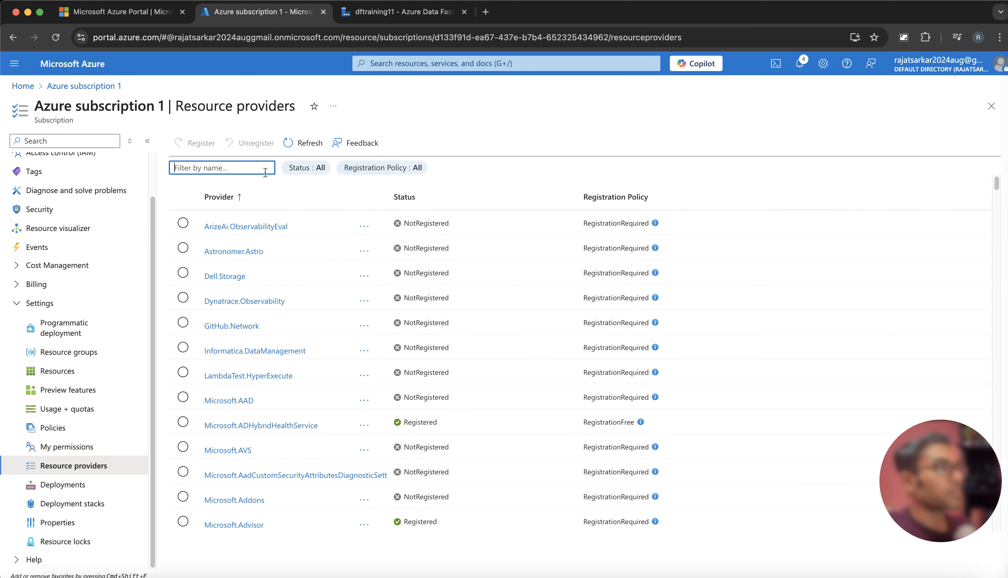
text(microsof)
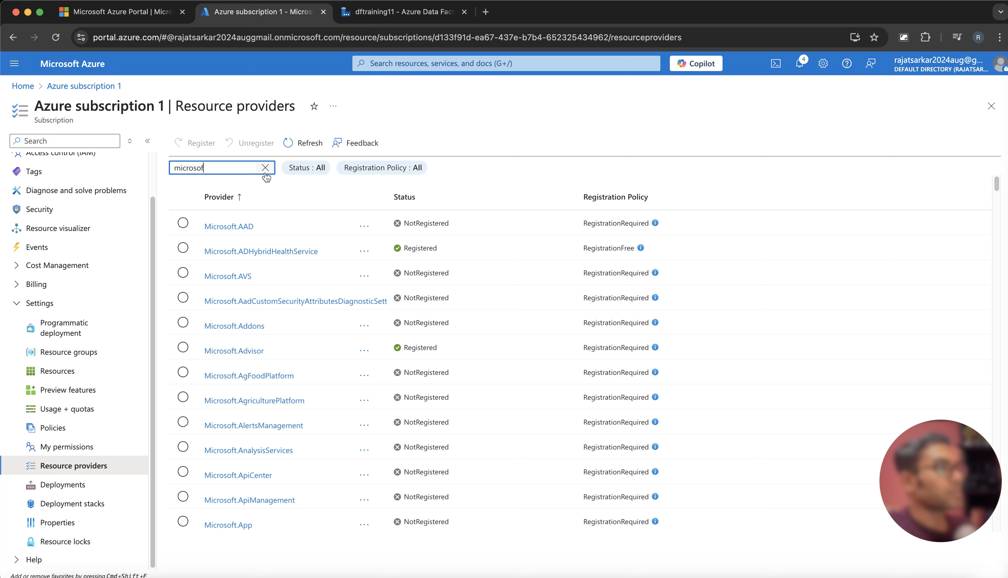
text(t.ins)
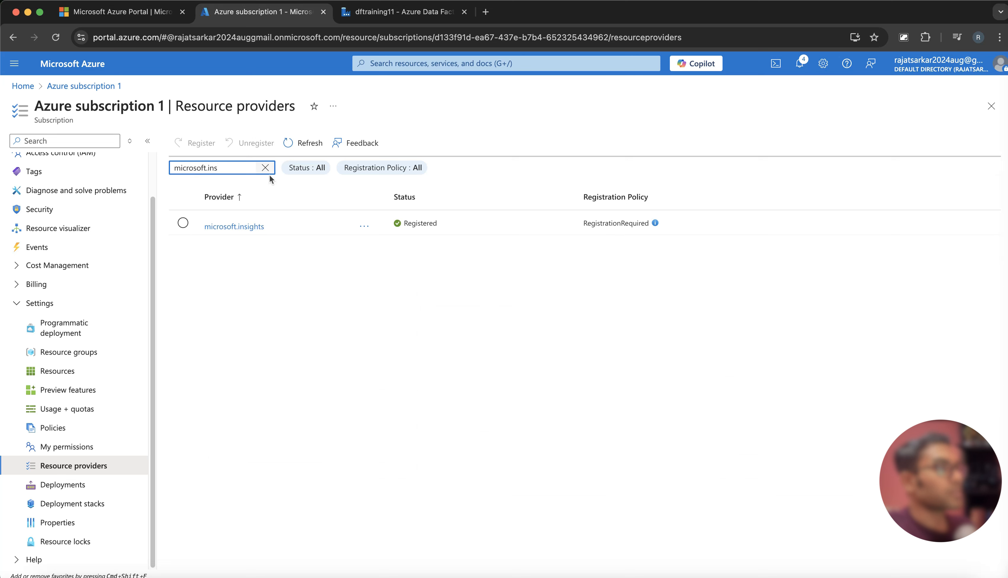
key(ctrl+shift+Tab)
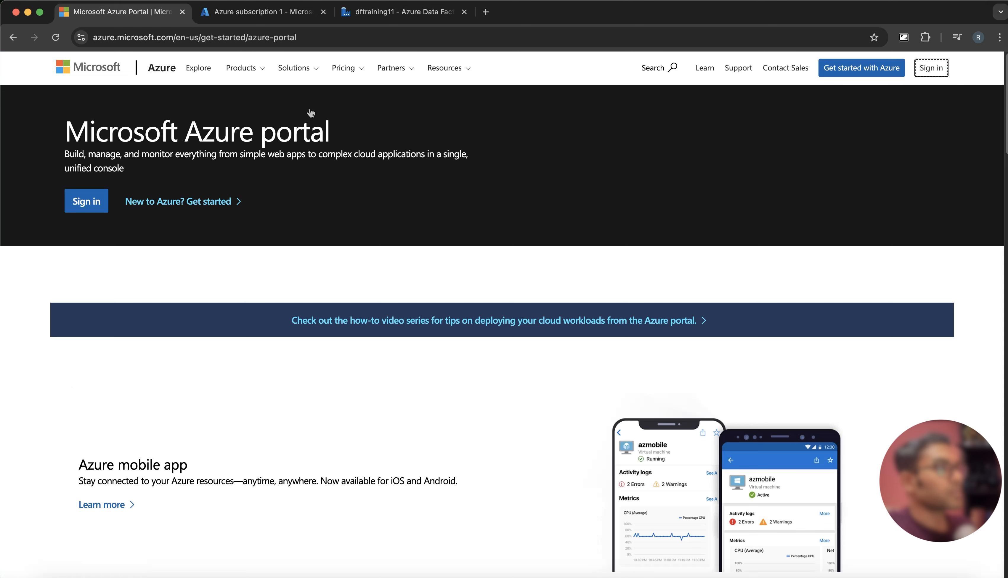
click(256, 12)
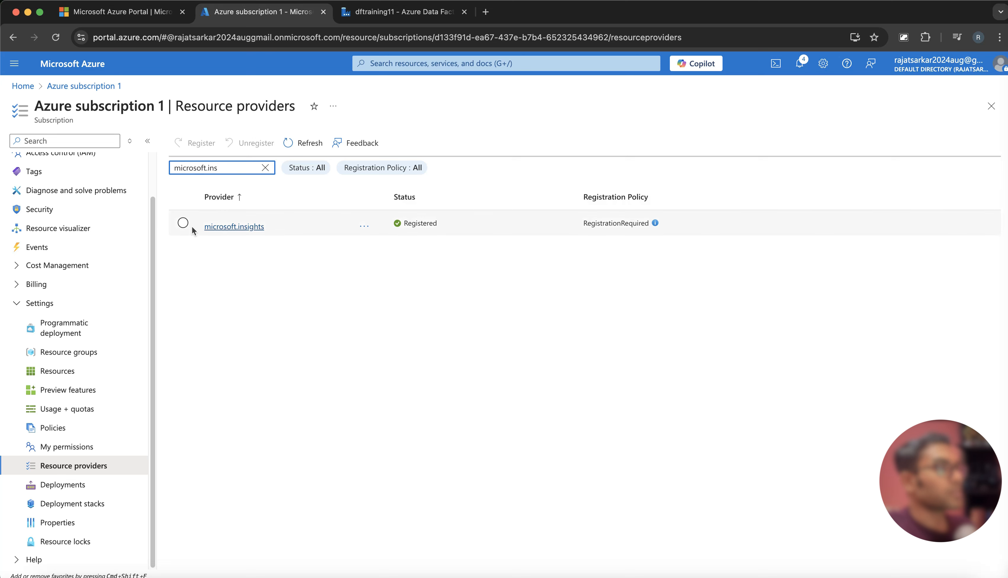
click(182, 224)
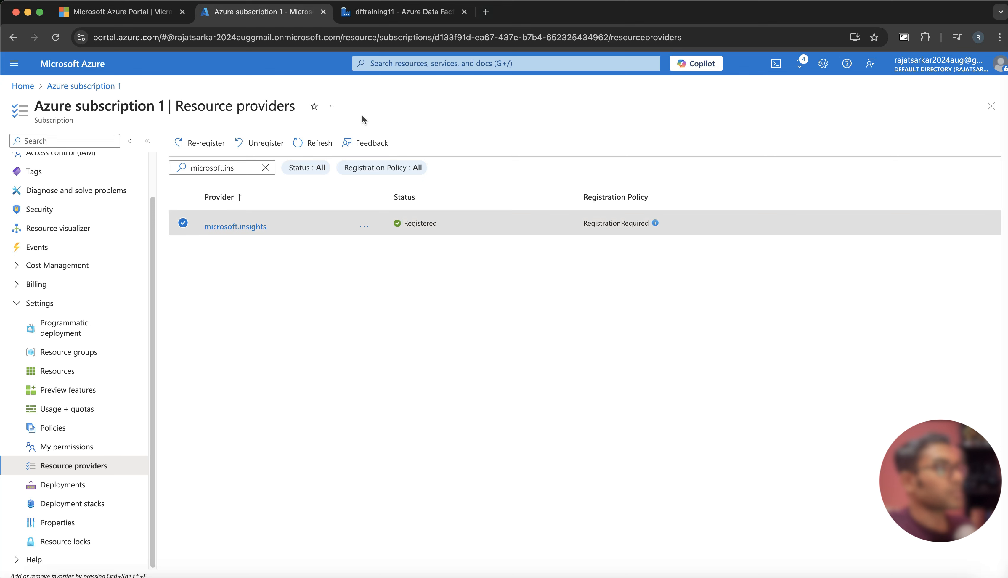
- Return to the data factory, create the NewAlerttraining_11 alert rule and view the pipeline runs
click(400, 11)
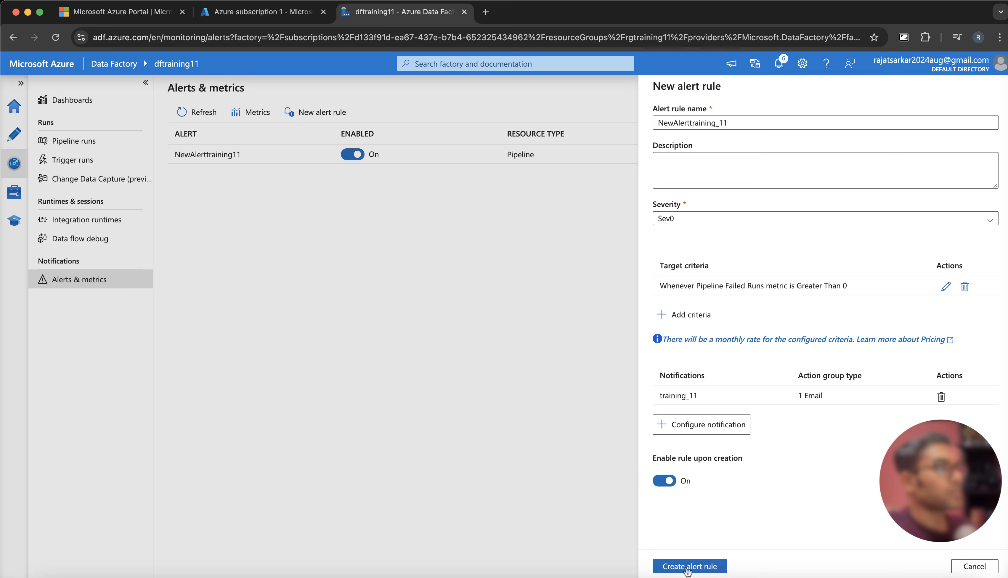
click(699, 567)
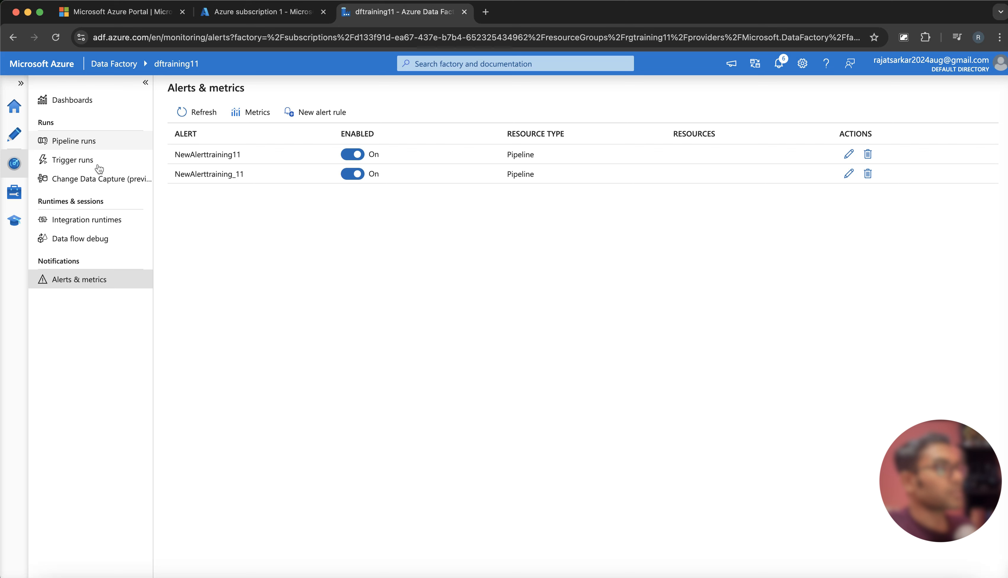
click(50, 142)
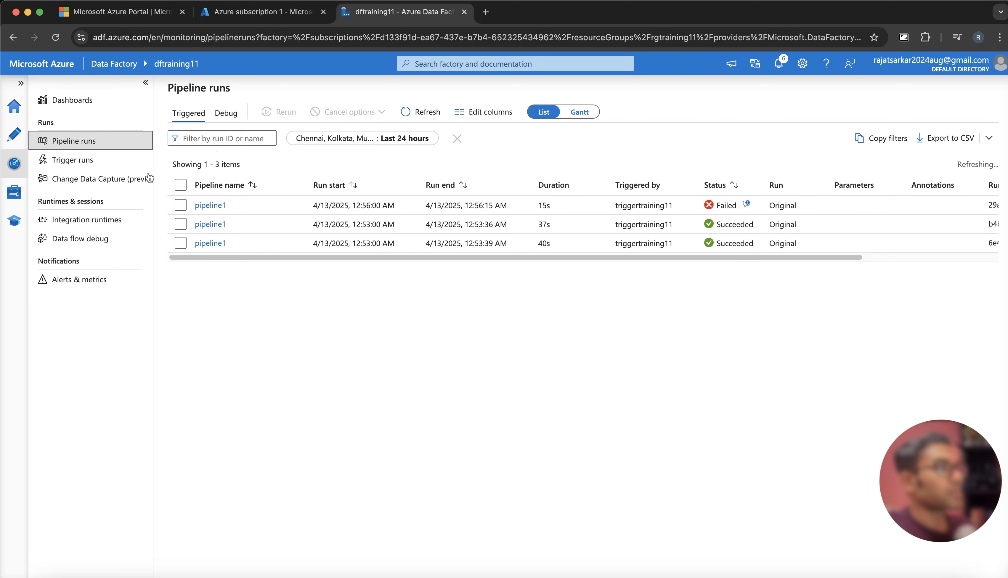
- Start a new schedule trigger for pipeline1, named trigger2
click(14, 134)
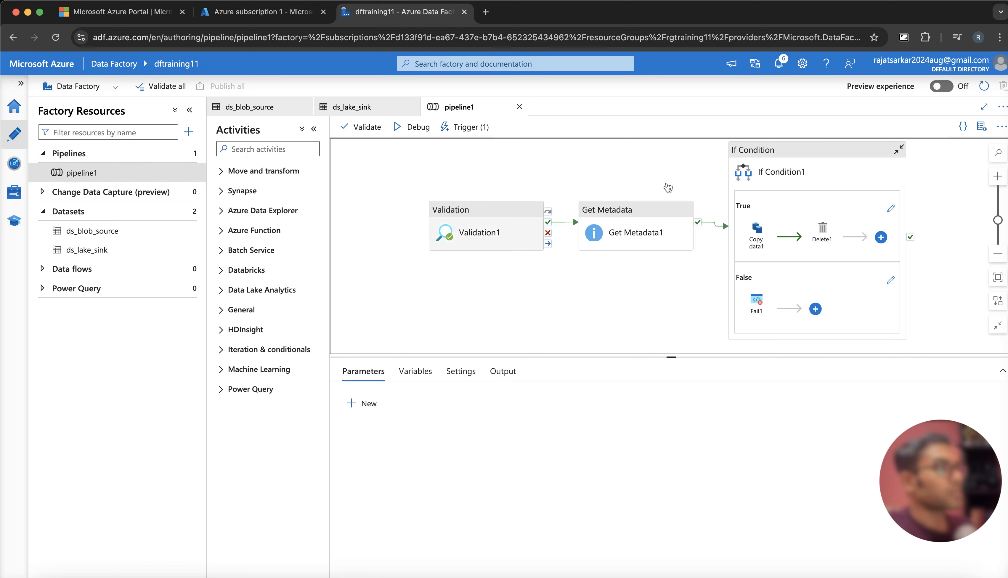
click(482, 131)
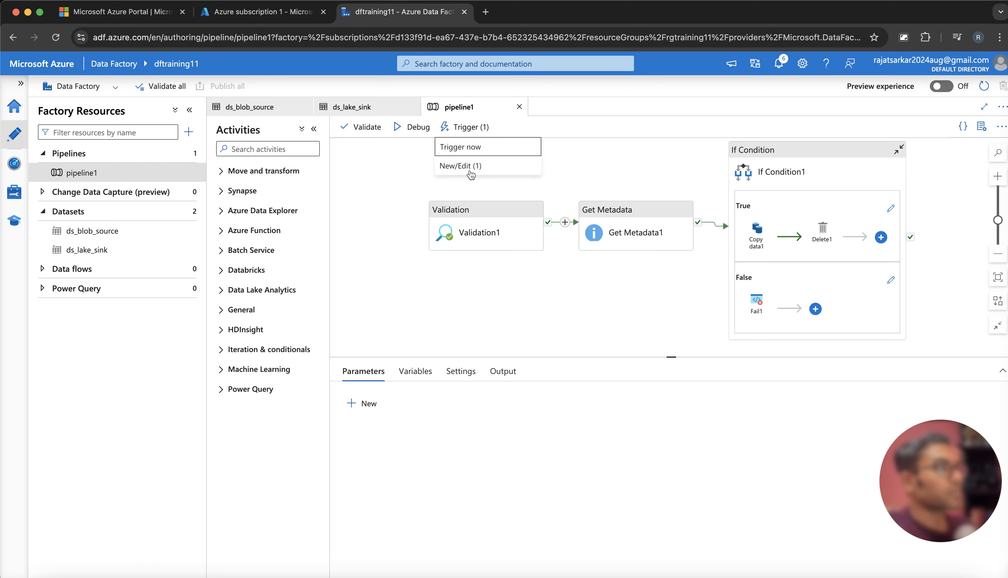
click(480, 166)
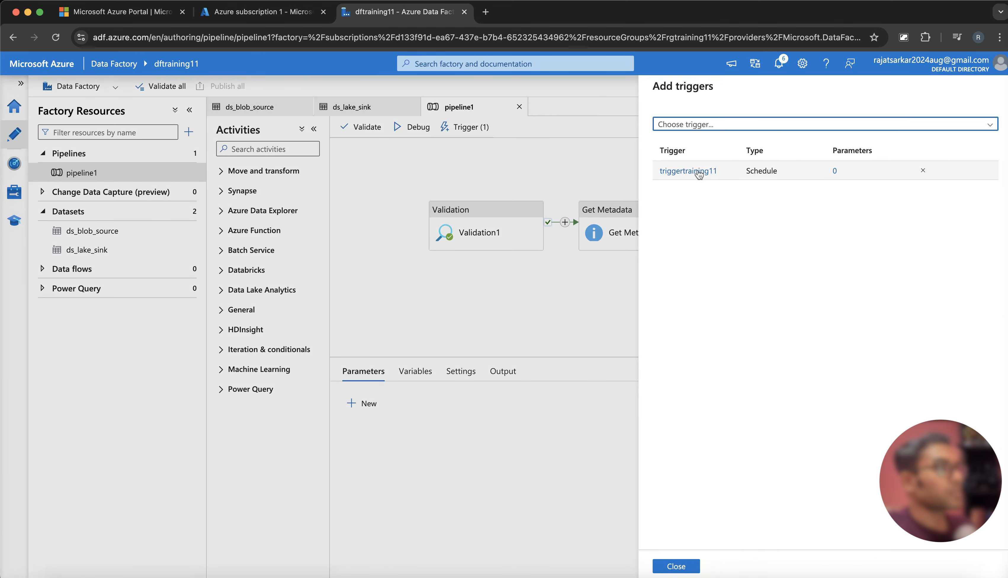
click(680, 128)
click(677, 163)
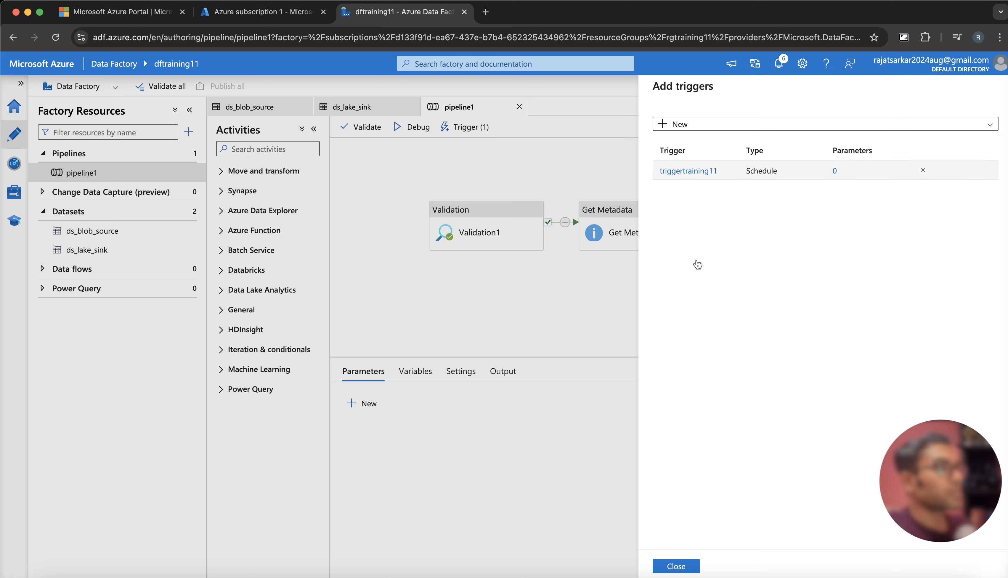
click(686, 123)
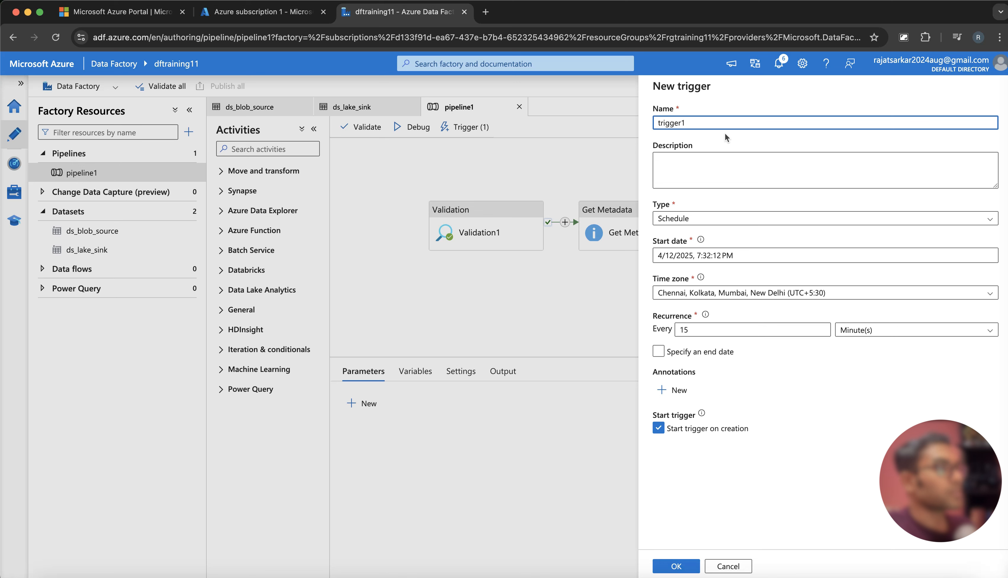
key(BackSpace)
text(2)
- Set trigger2's start date and time to 4/13/2025, 1:04:12 AM
click(688, 258)
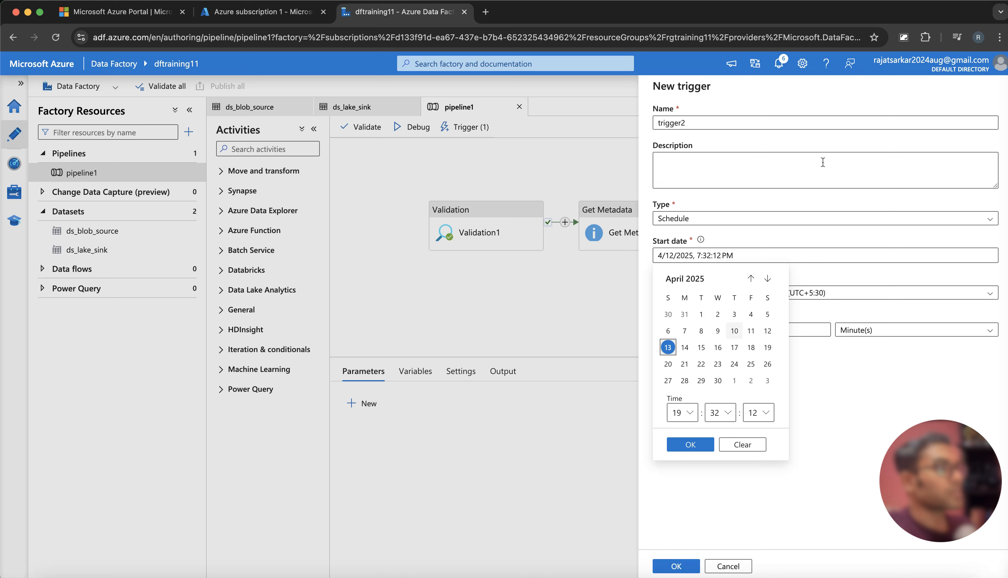
click(688, 416)
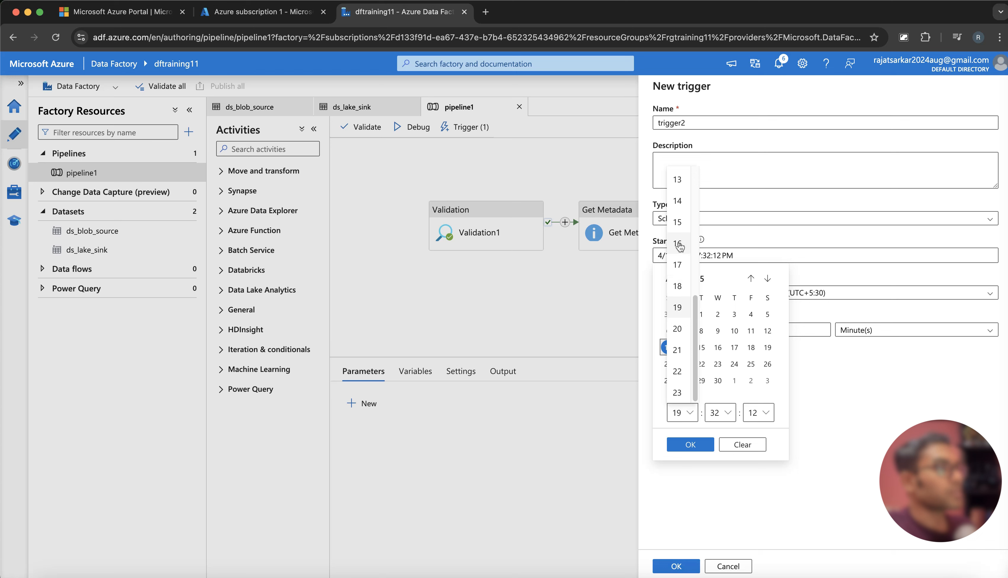
scroll(695, 315, up, 2)
drag(695, 314, 680, 206)
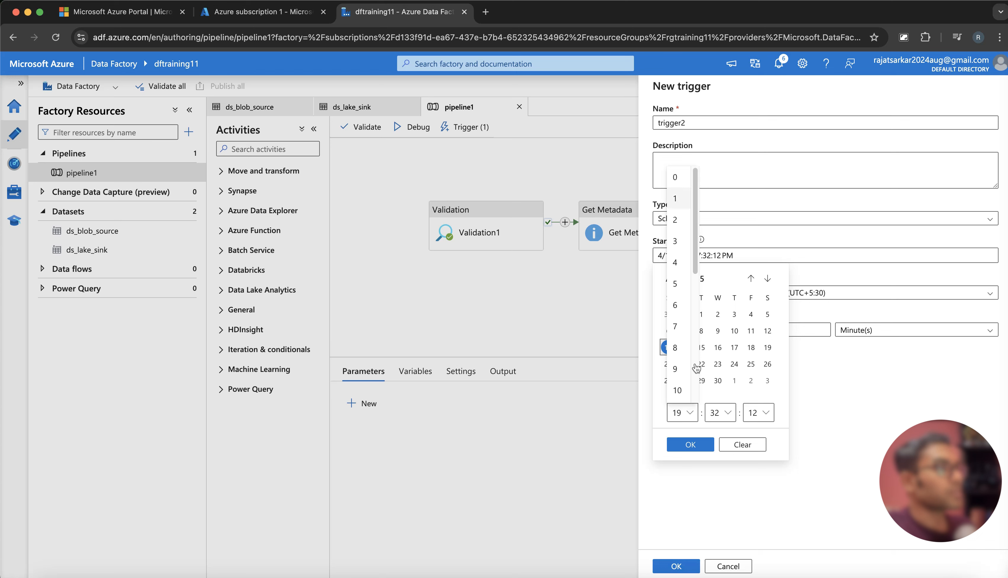
click(680, 204)
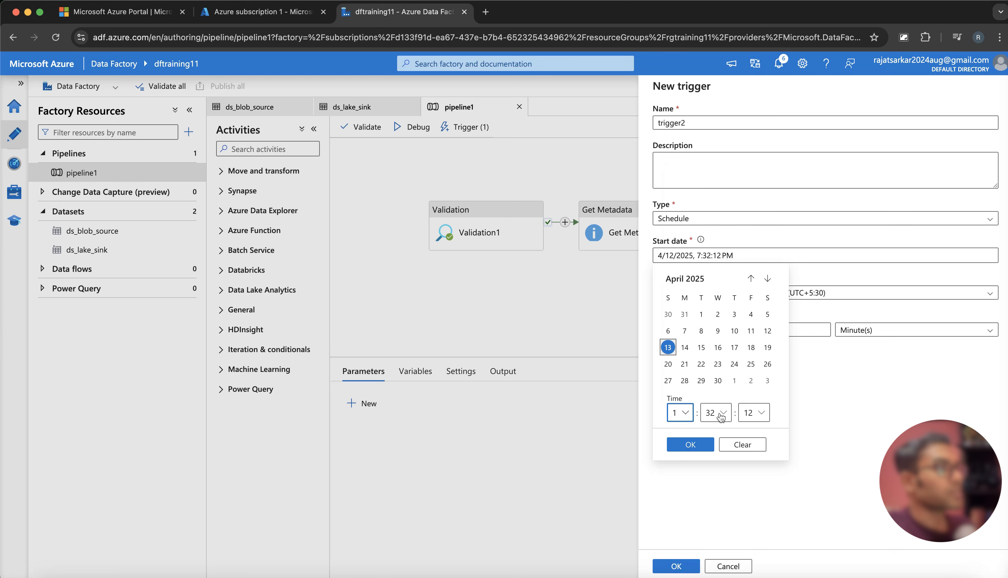
click(687, 418)
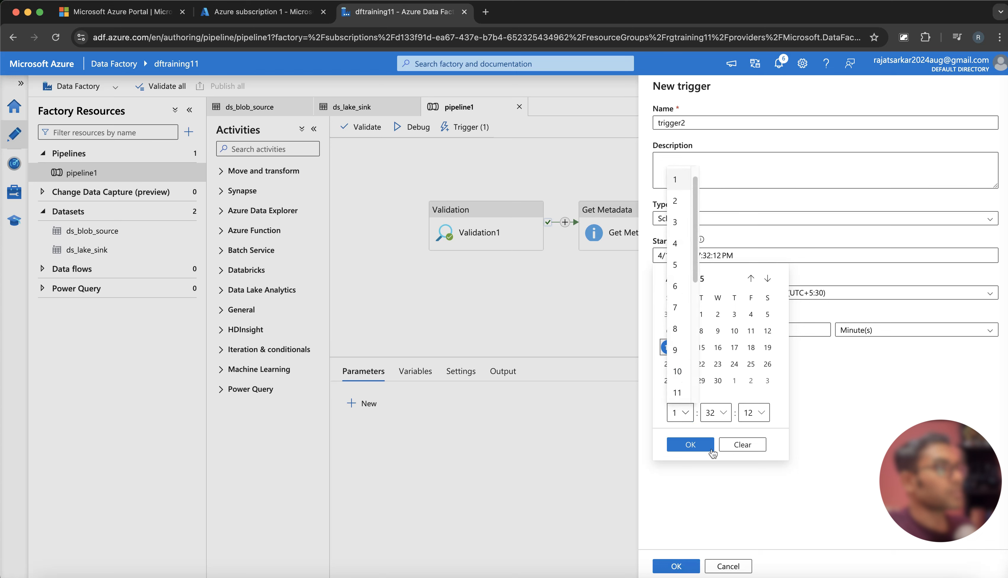
click(710, 412)
click(710, 411)
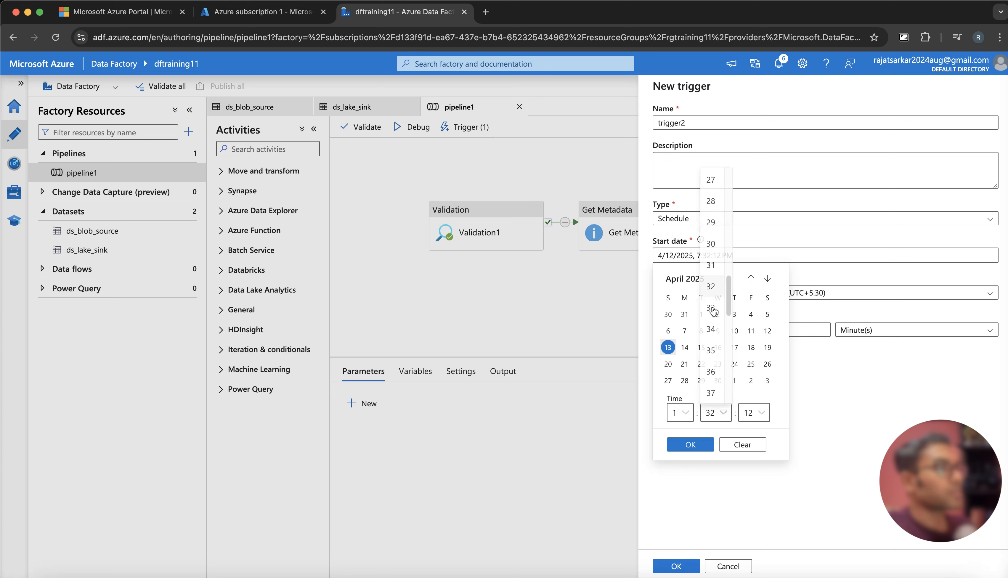
drag(729, 306, 732, 189)
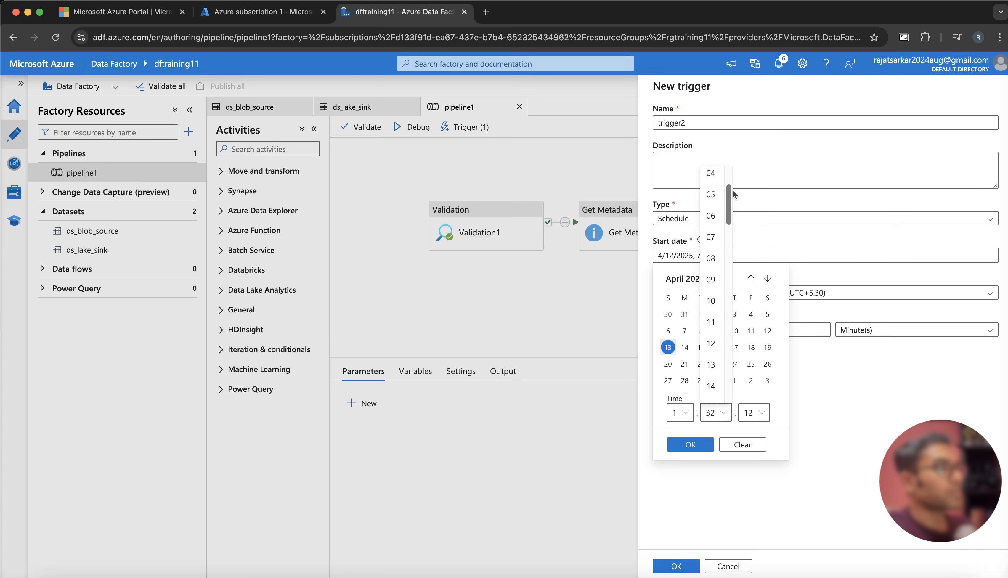
click(711, 262)
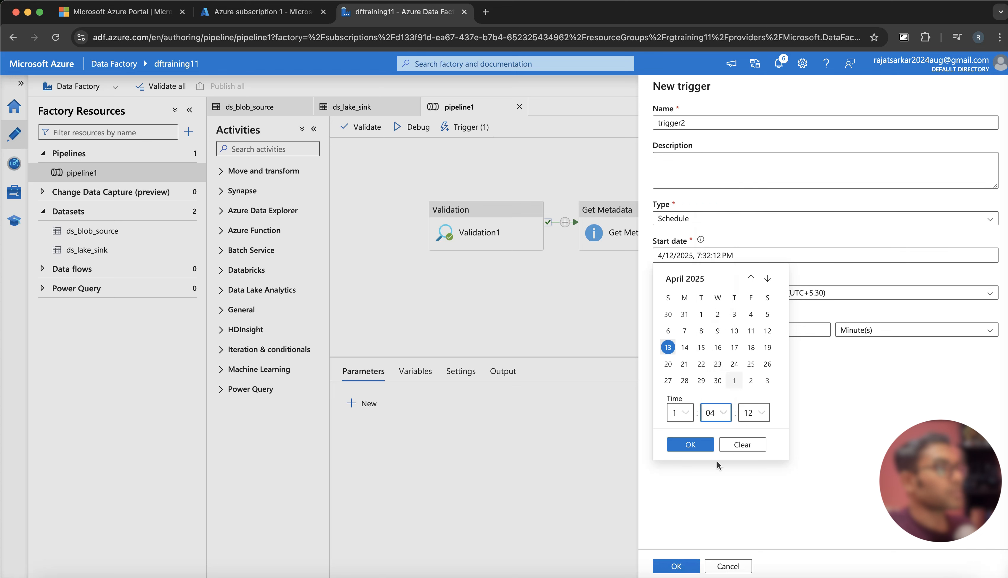
click(692, 445)
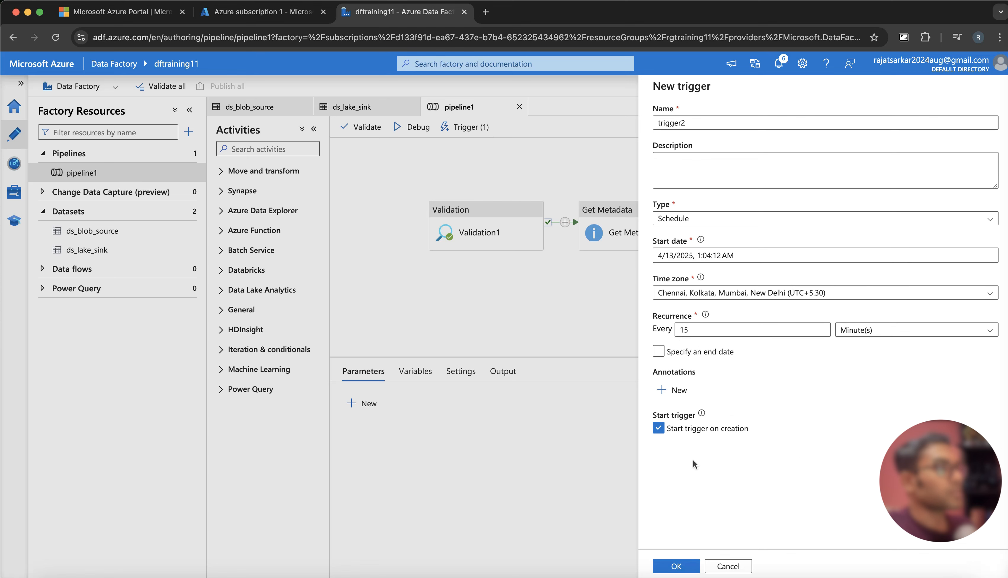
- Confirm trigger2 without run parameters and publish it to the live environment
click(682, 566)
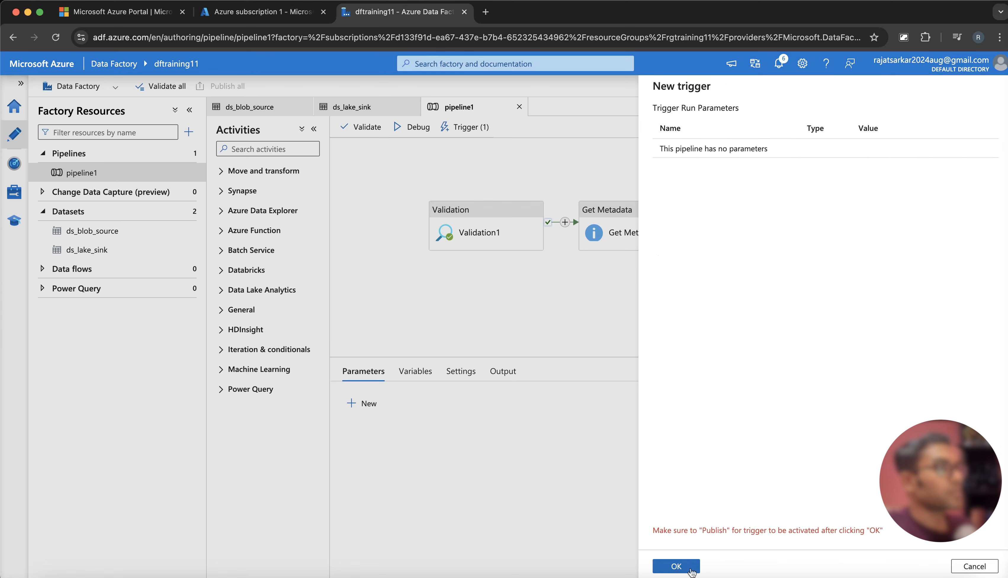
click(690, 570)
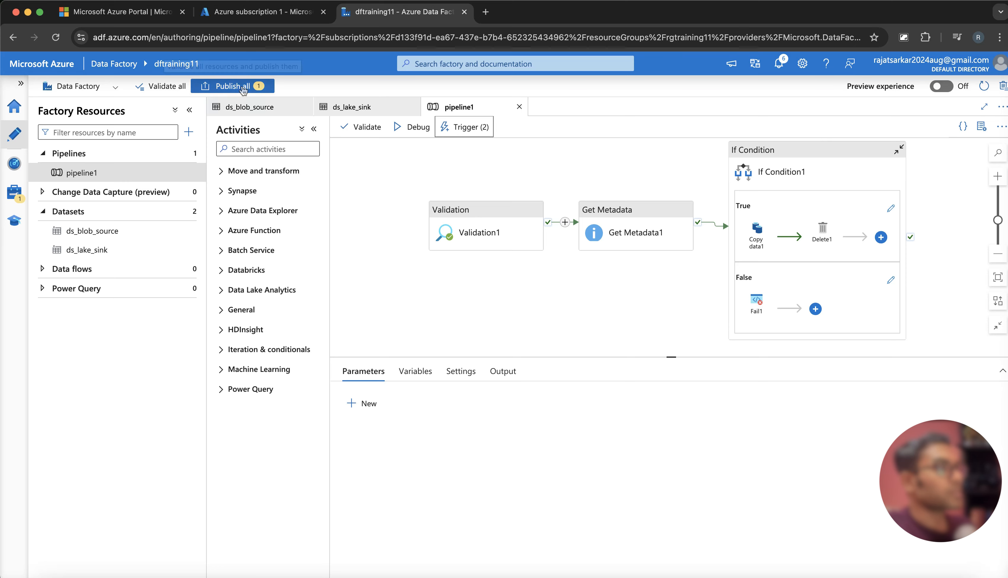
click(240, 86)
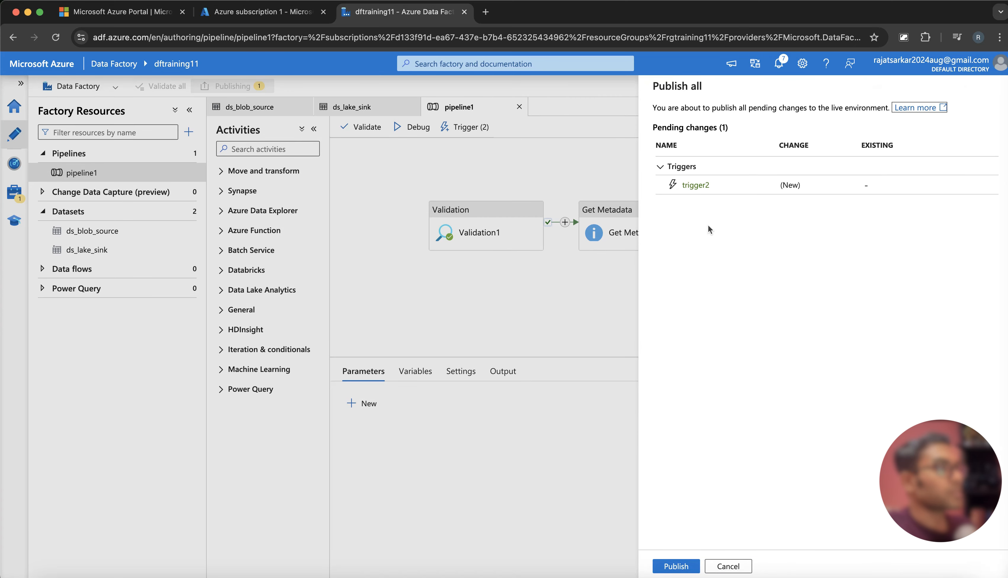
click(686, 570)
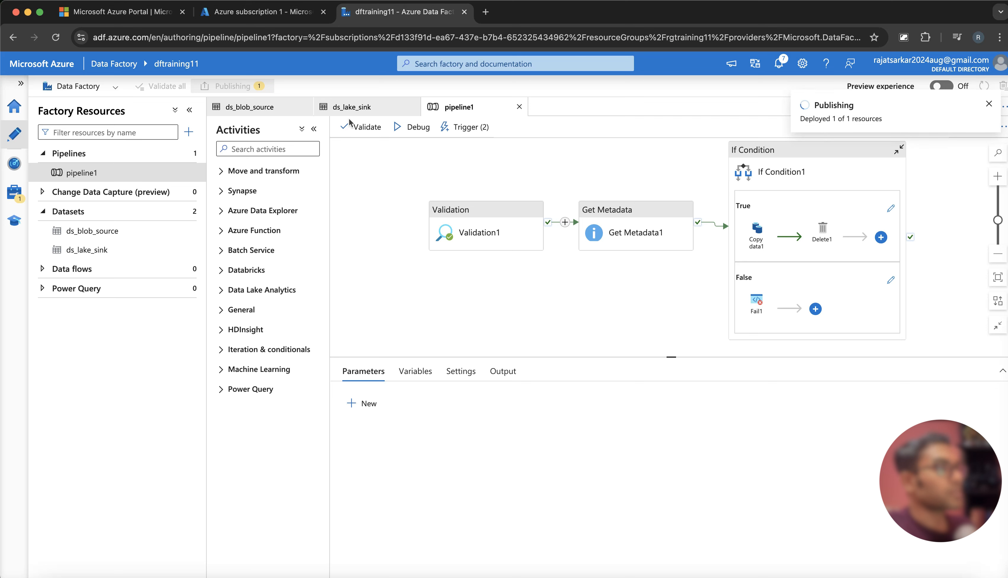
- Switch to the Azure portal and open the input container of the ttraining11blob storage account to check its files
click(271, 17)
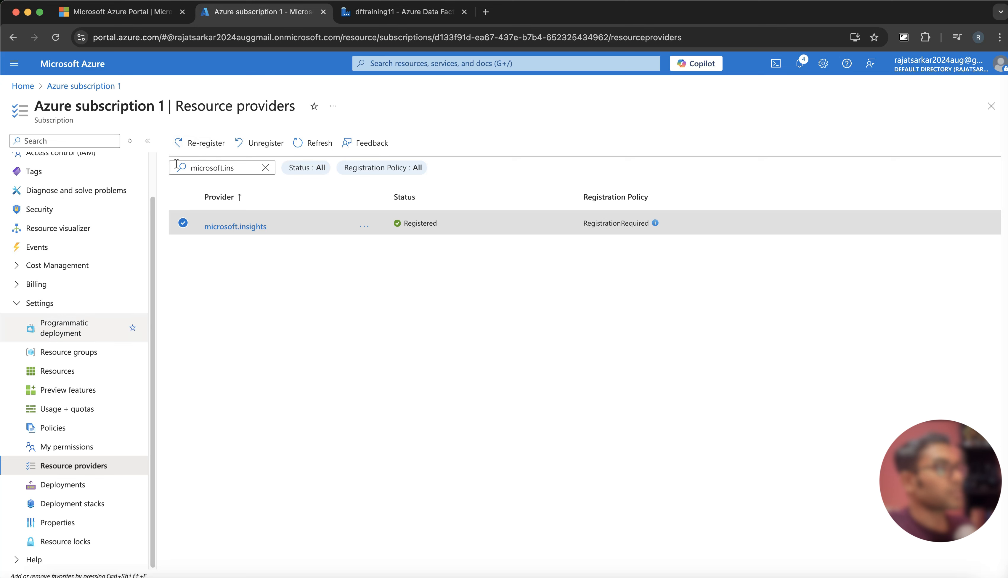
click(22, 85)
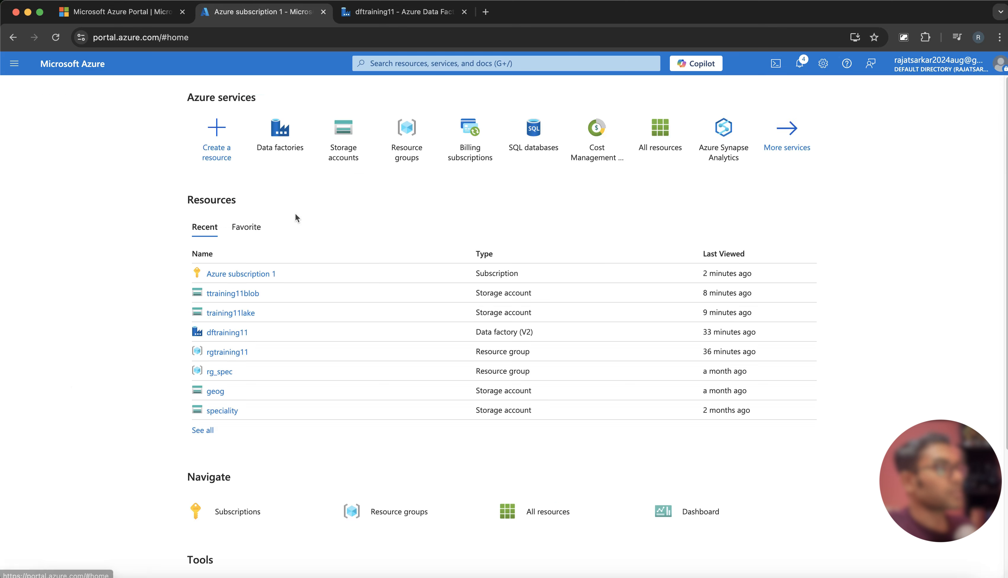
scroll(296, 214, down, 5)
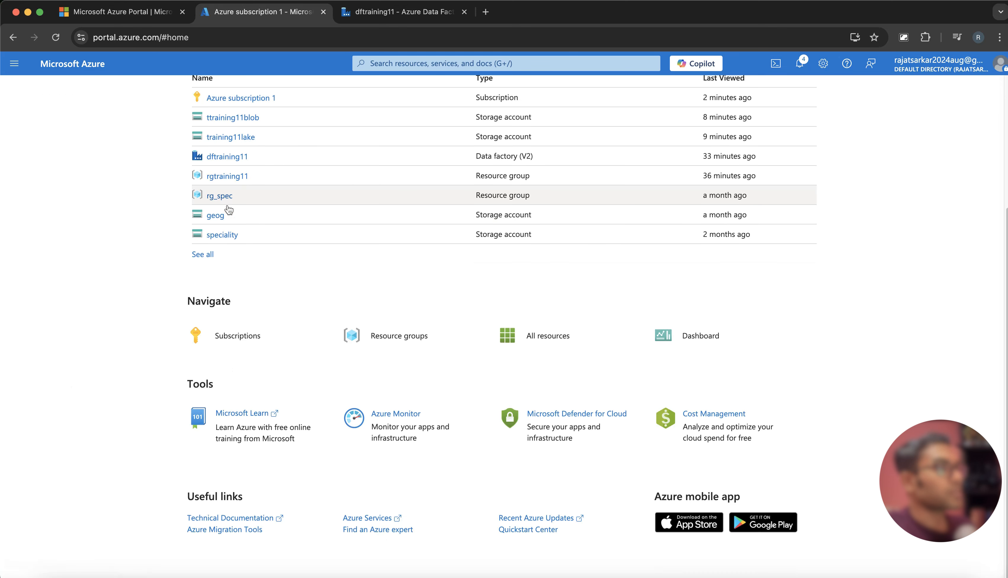
click(240, 123)
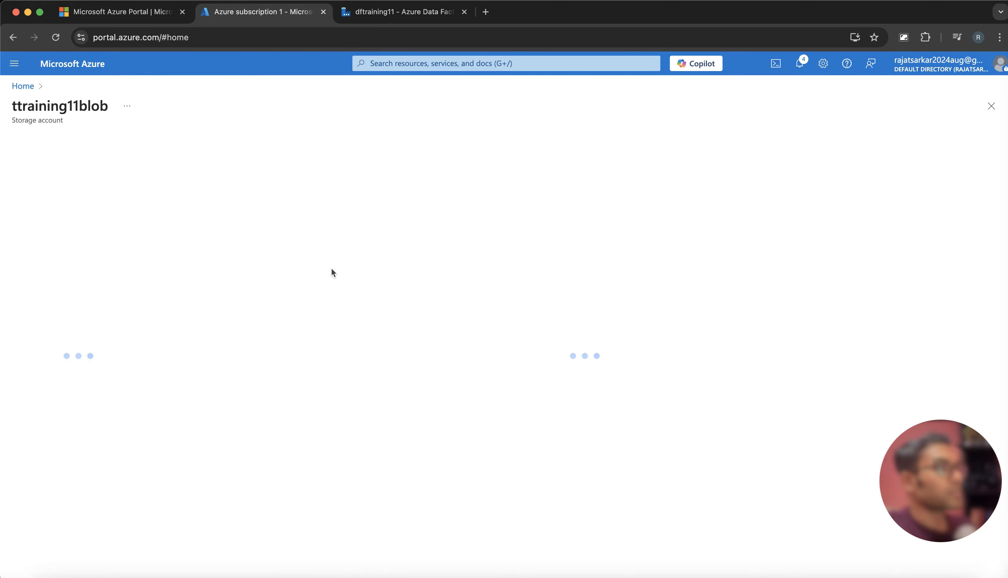
click(209, 332)
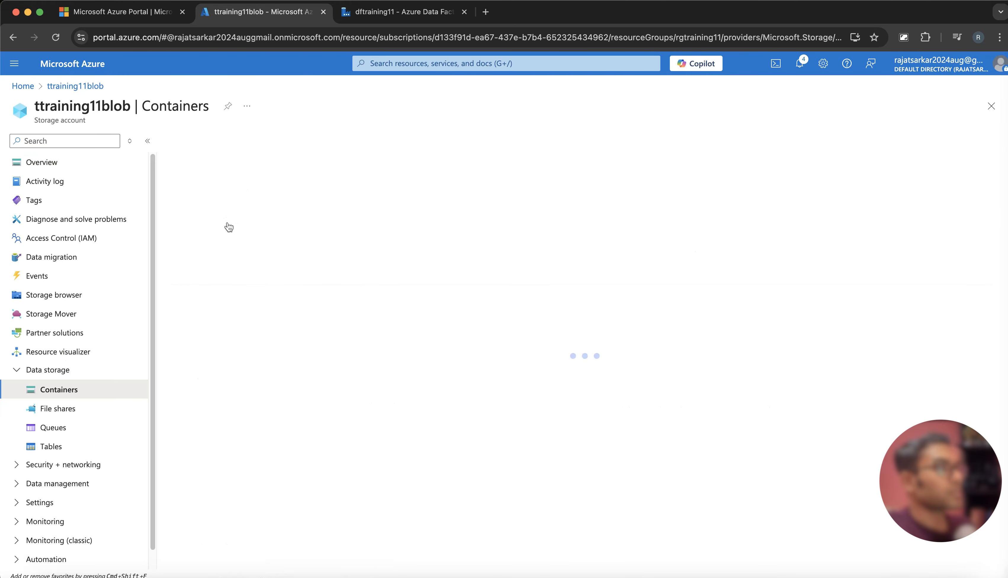
click(196, 277)
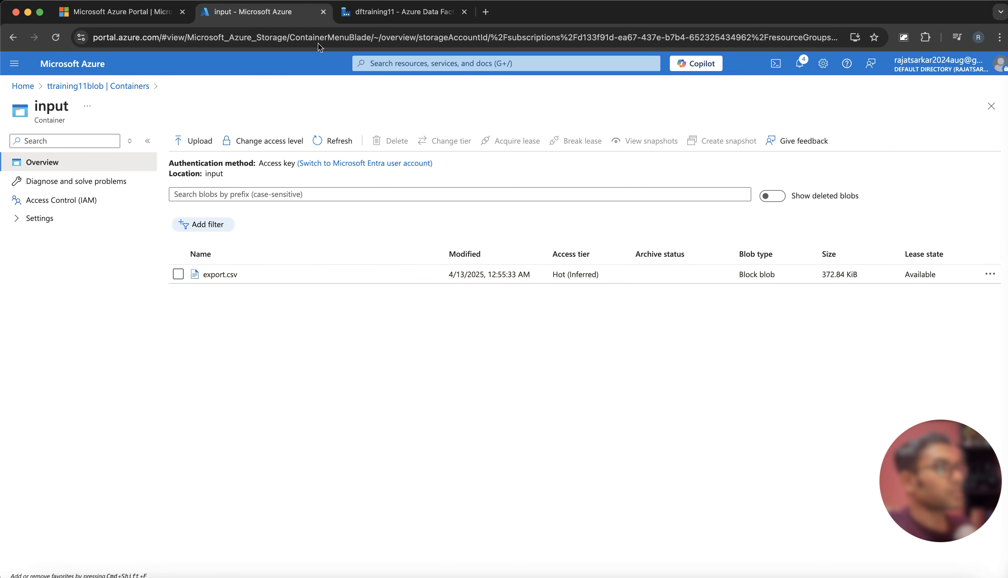
- Open the output container of the training11lake storage account to check its contents
click(74, 86)
click(22, 86)
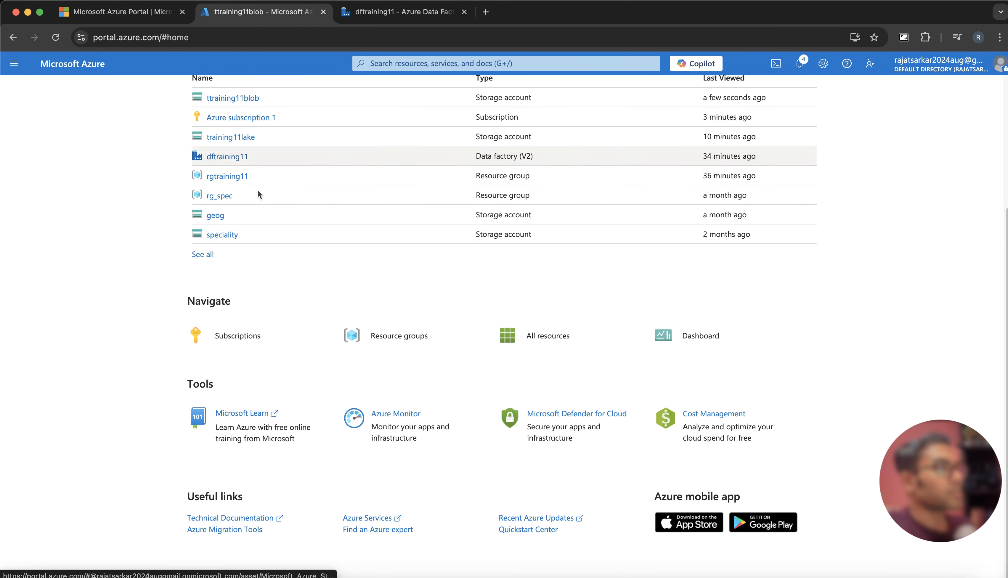
scroll(254, 207, up, 3)
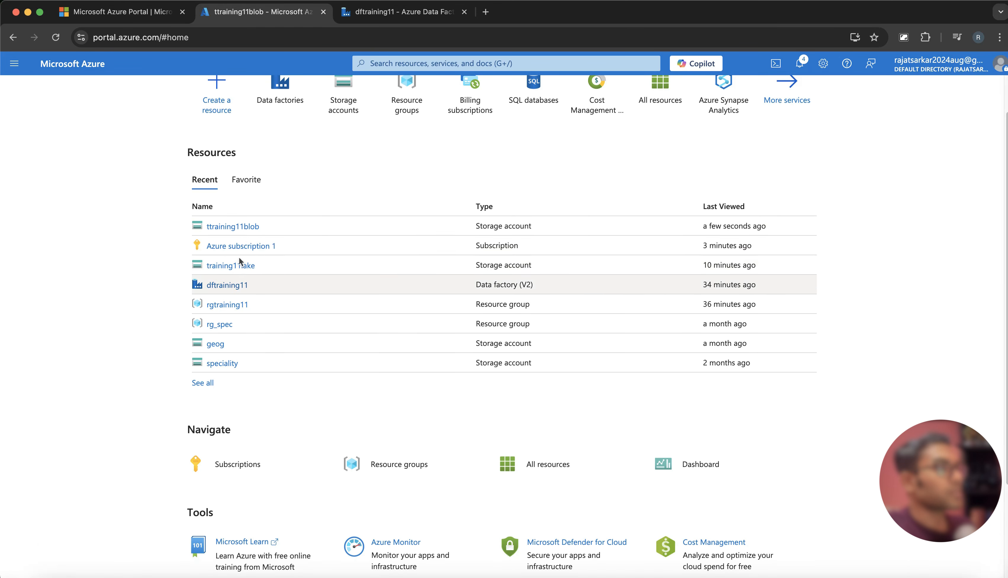
click(236, 266)
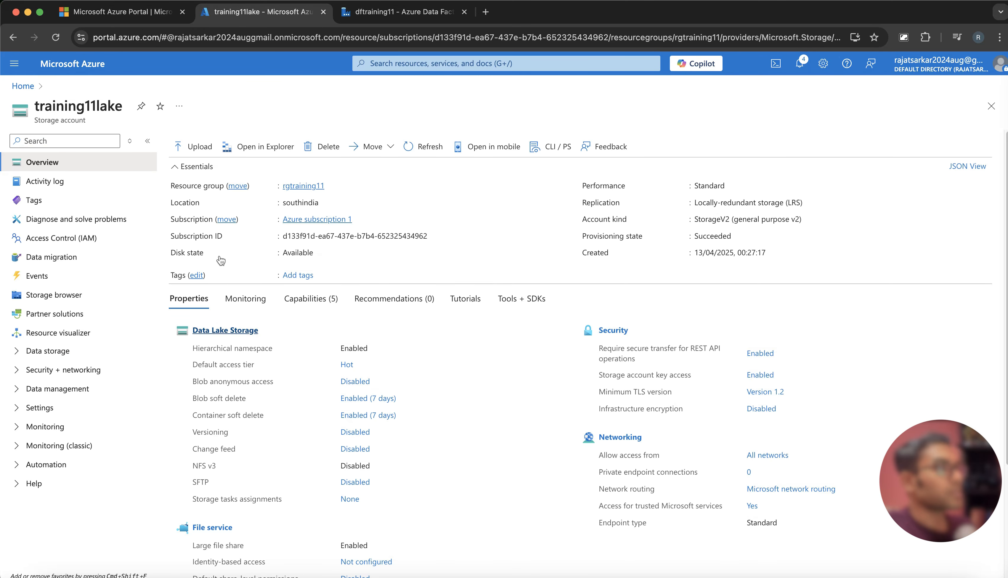
click(218, 334)
click(201, 237)
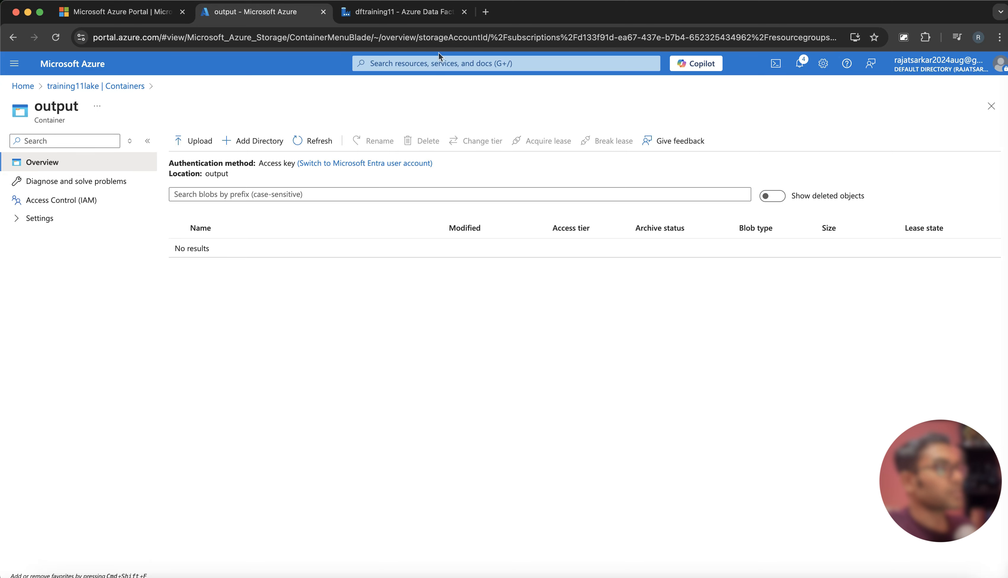
- Return to the dftraining11 data factory and monitor the triggered pipeline runs, refreshing the list for trigger2's run
click(387, 13)
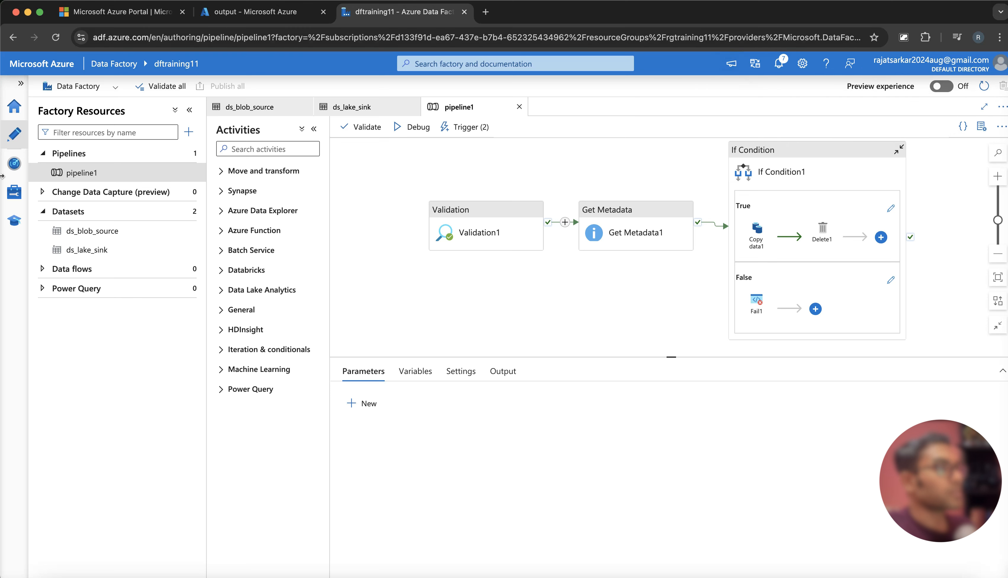
click(15, 138)
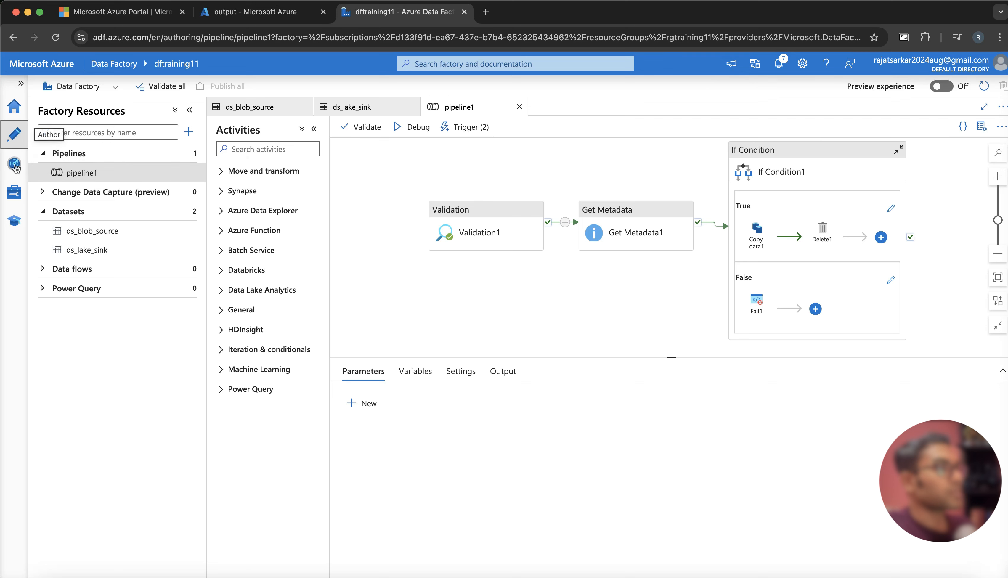
click(15, 165)
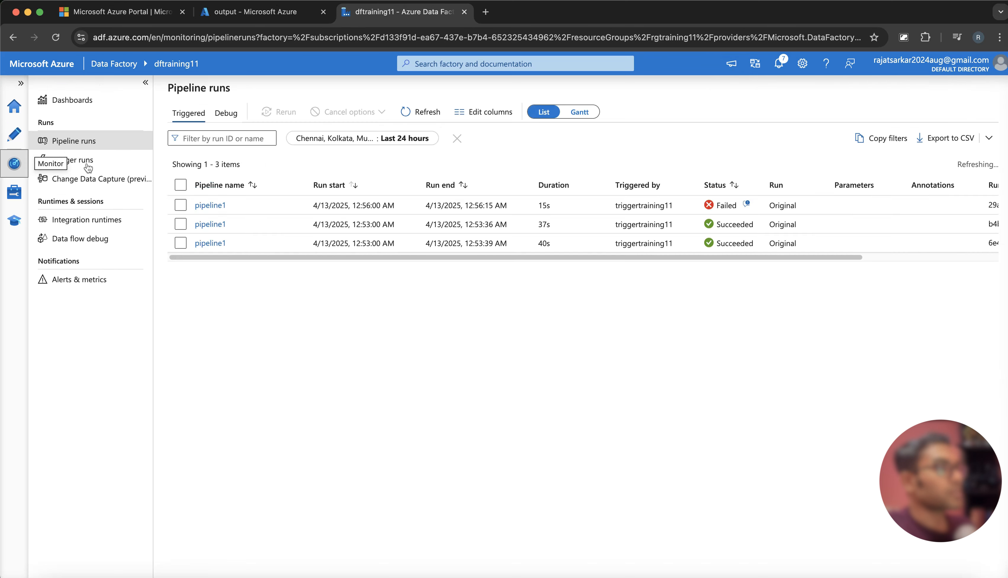
click(86, 146)
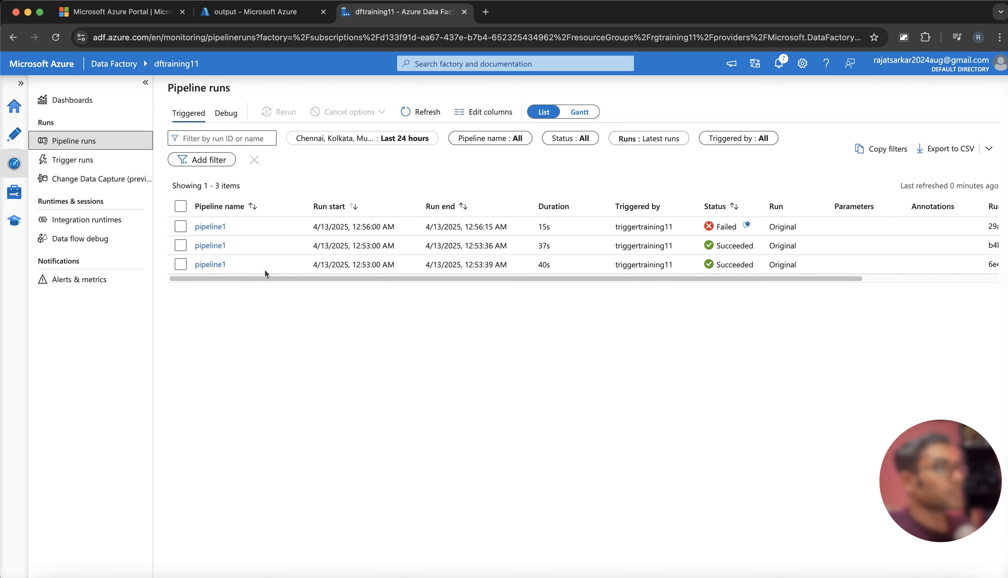
mouse_move(264, 271)
click(420, 111)
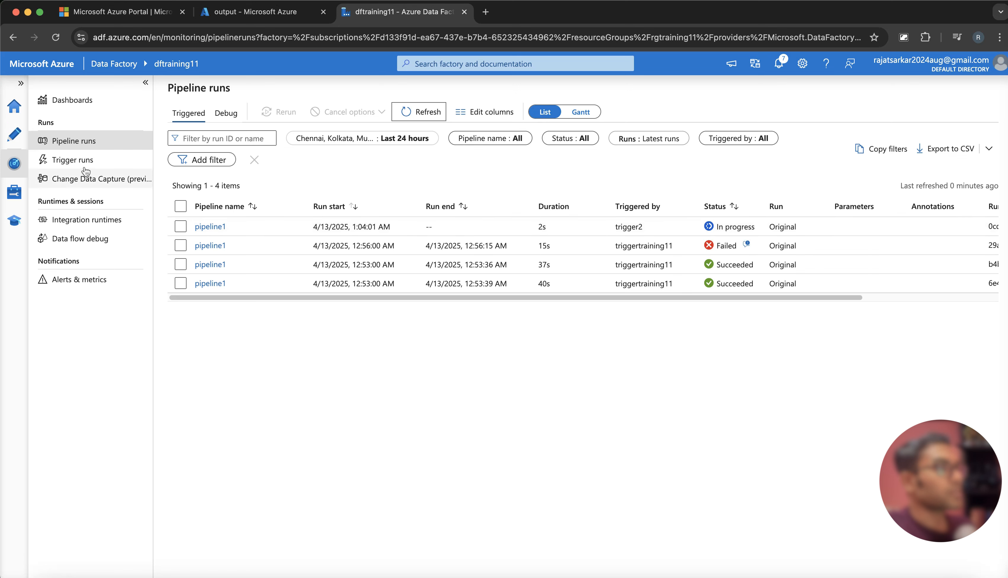
- Check the trigger runs, then return to the pipeline runs and refresh the status of the trigger2 run
click(76, 161)
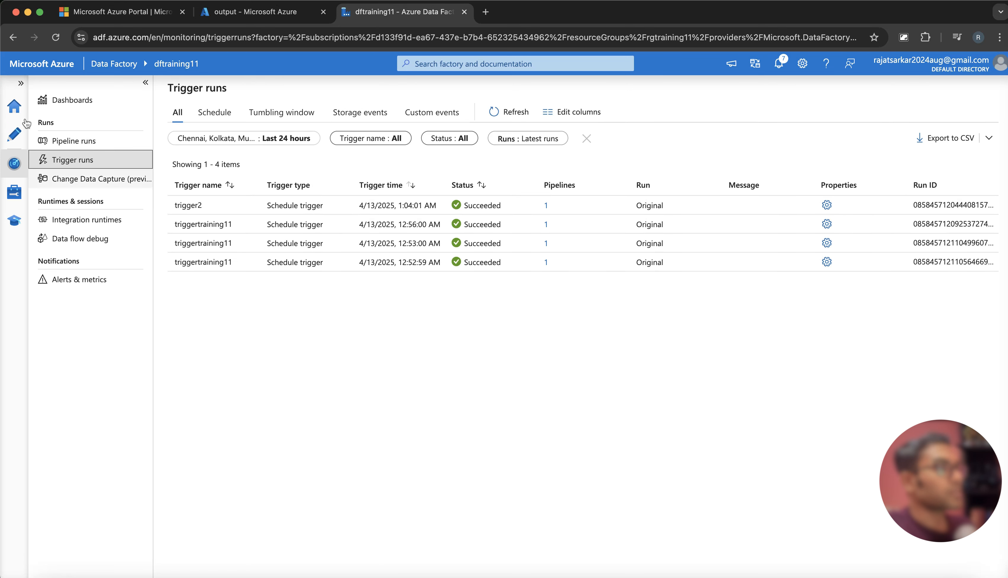
click(70, 142)
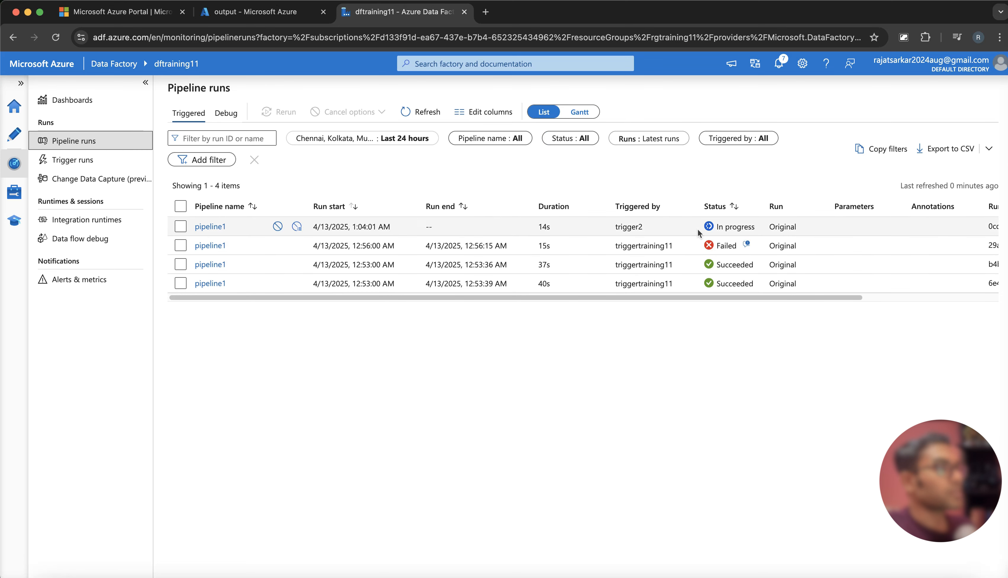
click(407, 114)
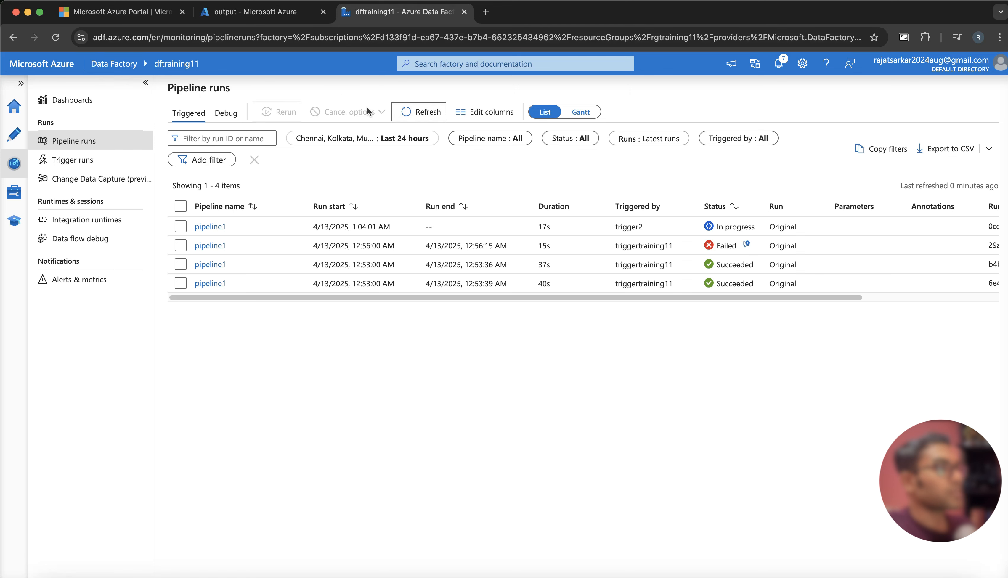
click(420, 113)
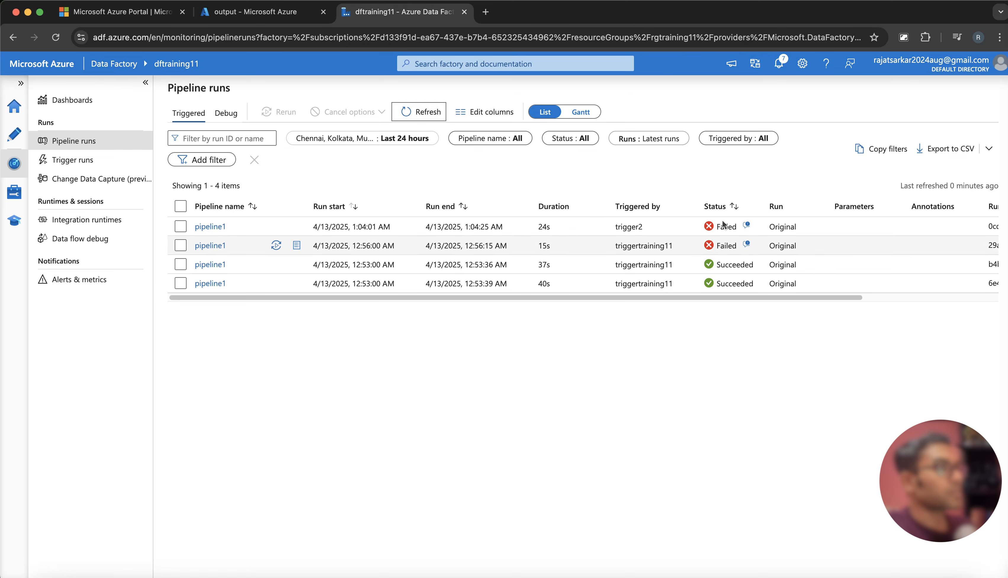